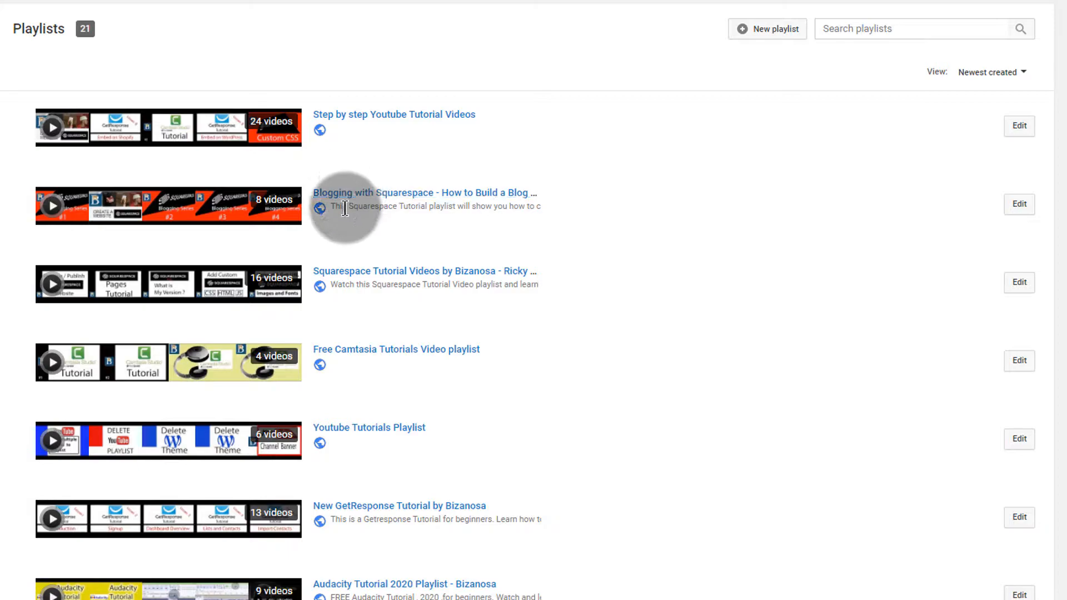
pyautogui.click(342, 199)
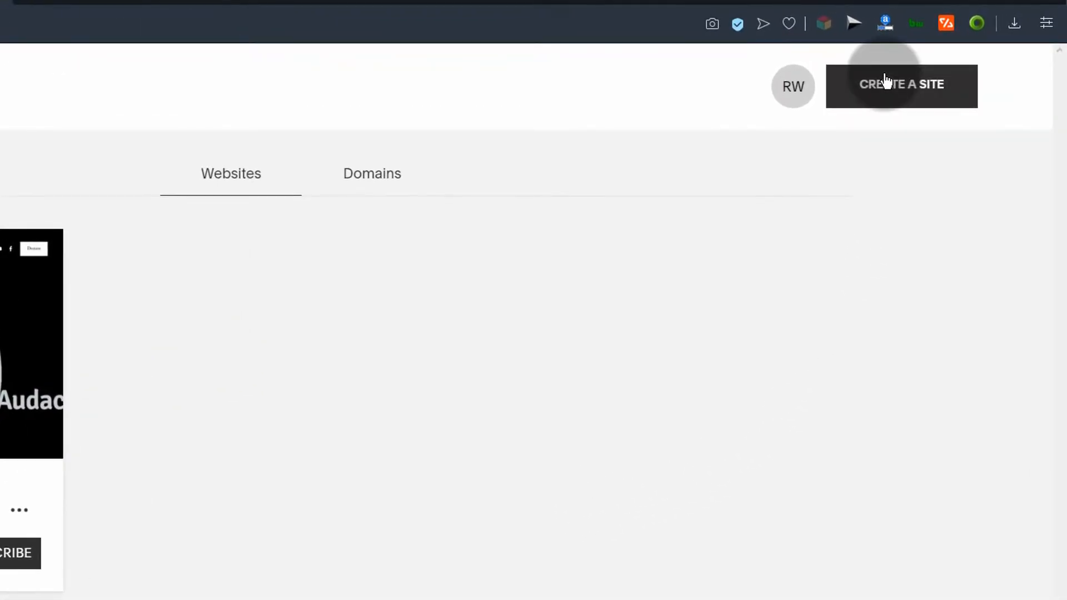
# Start creating a new site and filter the website templates by Blogs & Podcasts
pyautogui.click(885, 82)
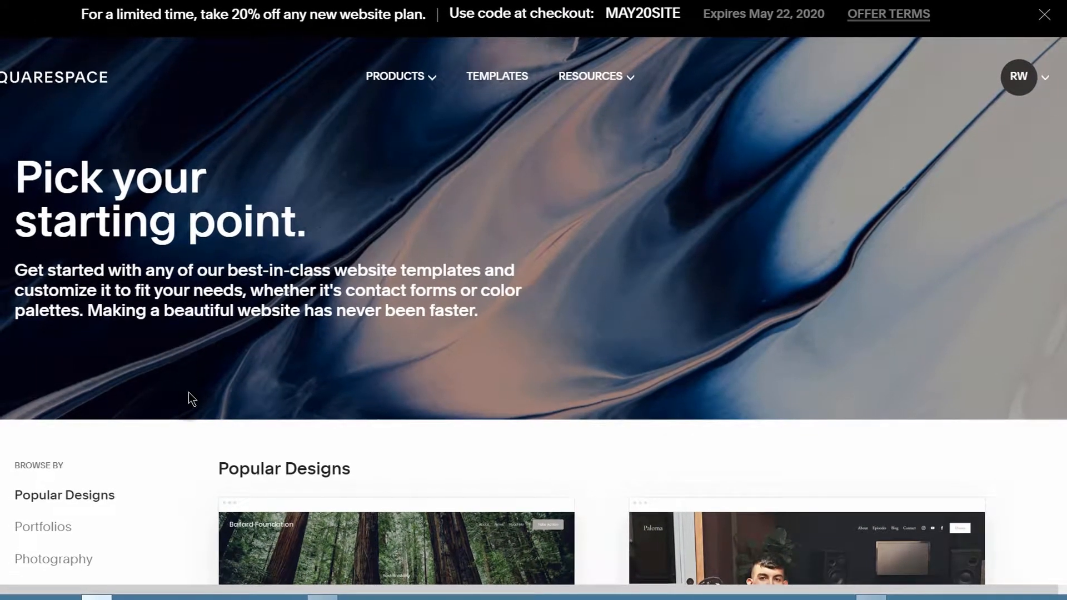
pyautogui.scroll(-5, 188, 393)
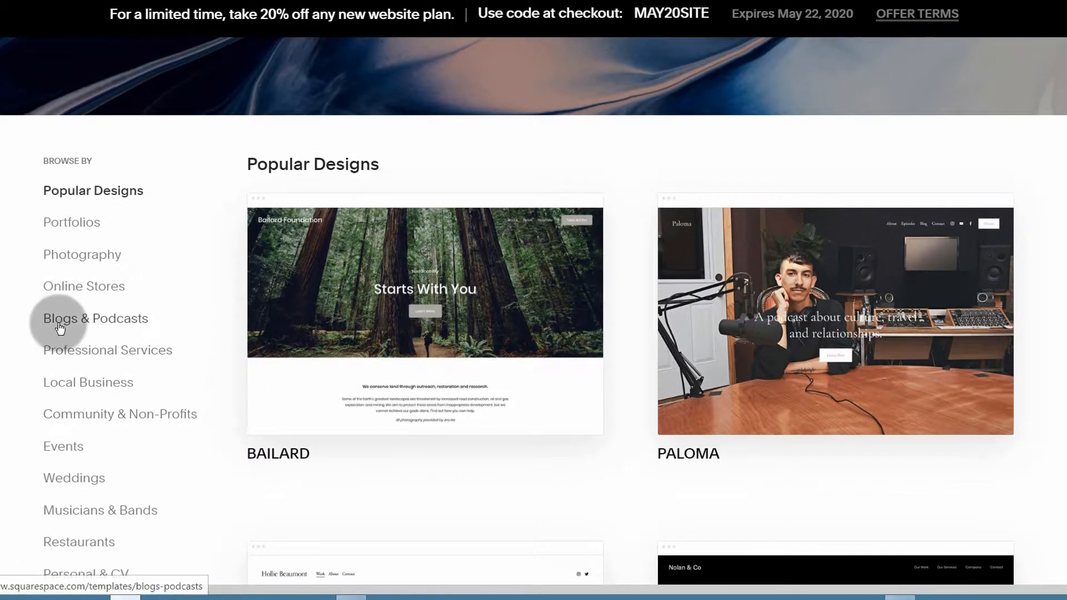
pyautogui.click(60, 328)
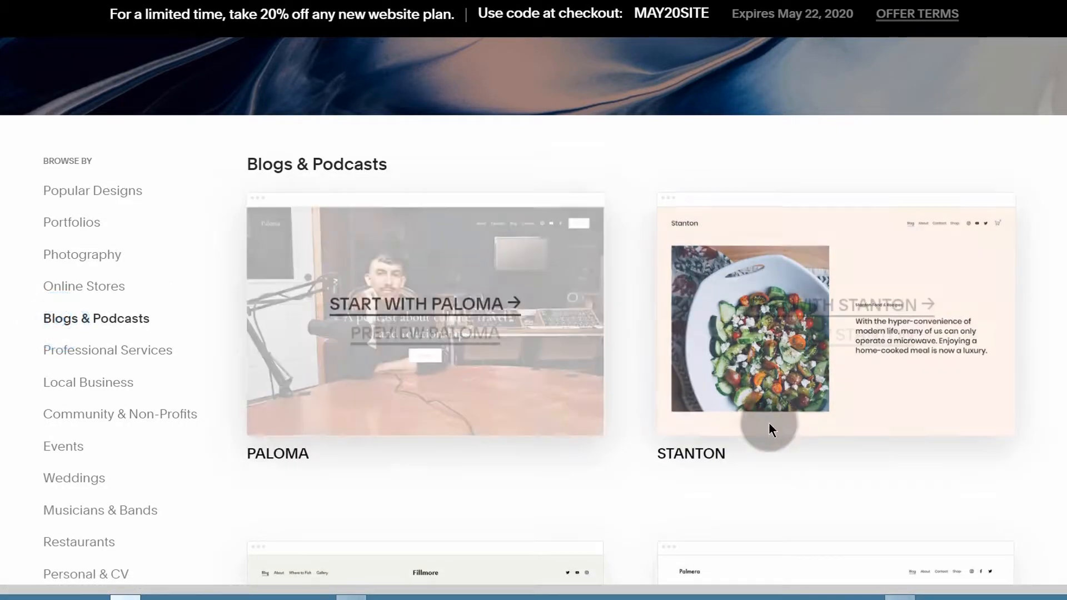
# Look through the Blogs & Podcasts templates and find the link to templates from an earlier version
pyautogui.scroll(-5, 767, 380)
pyautogui.scroll(5, 718, 343)
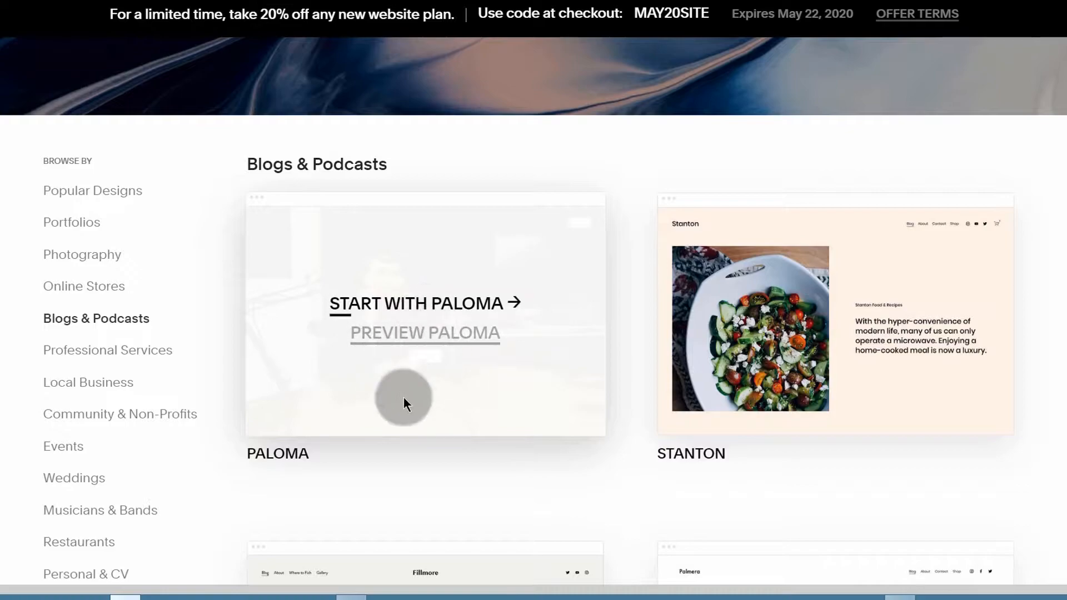
pyautogui.scroll(-10, 699, 166)
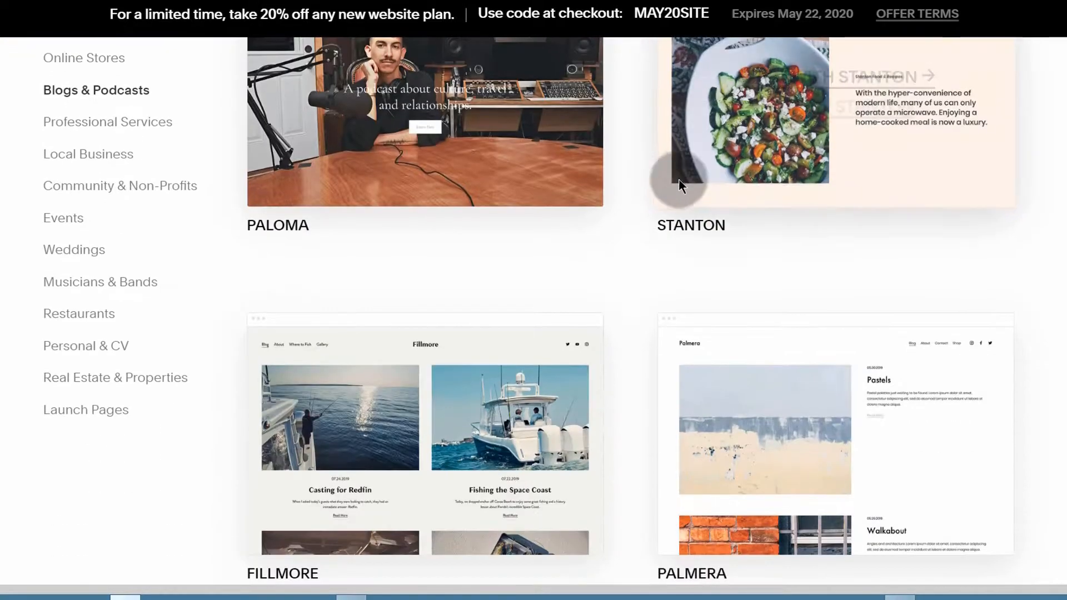
pyautogui.scroll(6, 105, 256)
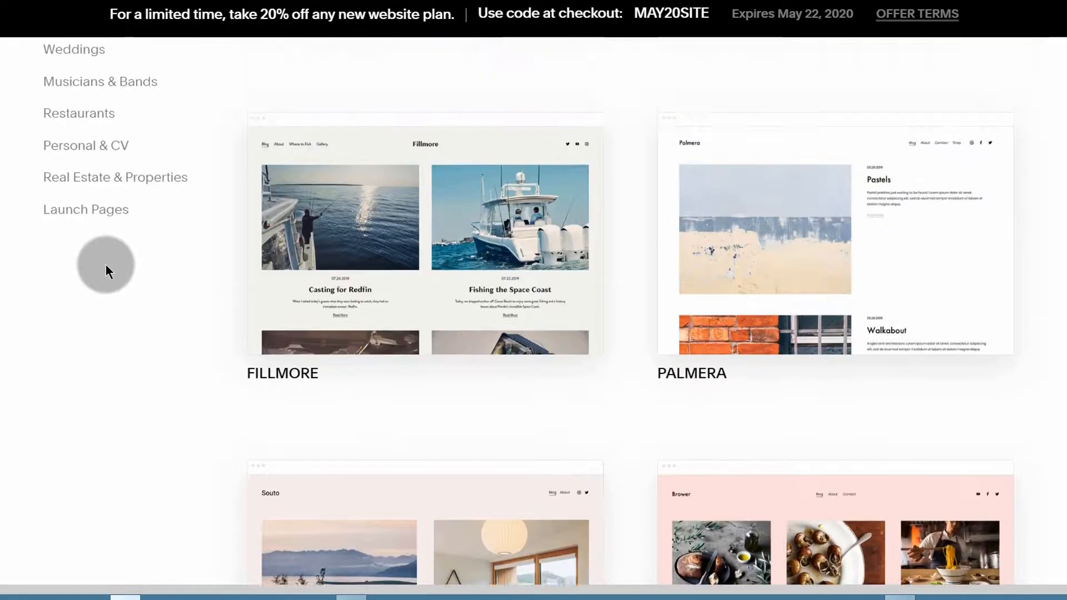
pyautogui.scroll(-10, 121, 496)
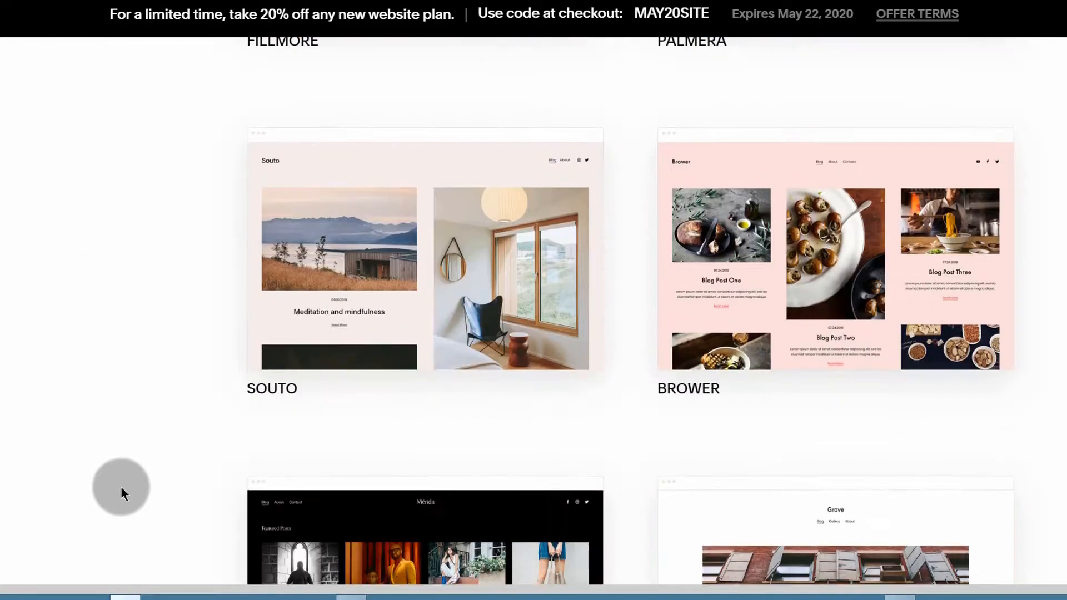
pyautogui.scroll(-10, 122, 486)
pyautogui.scroll(-7, 98, 397)
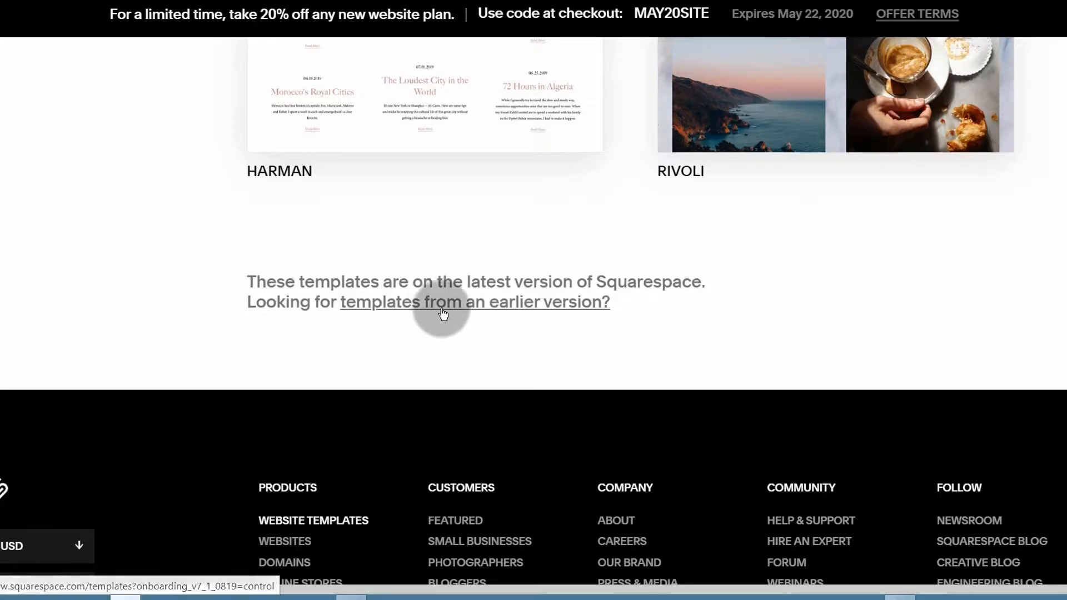
pyautogui.scroll(14, 209, 317)
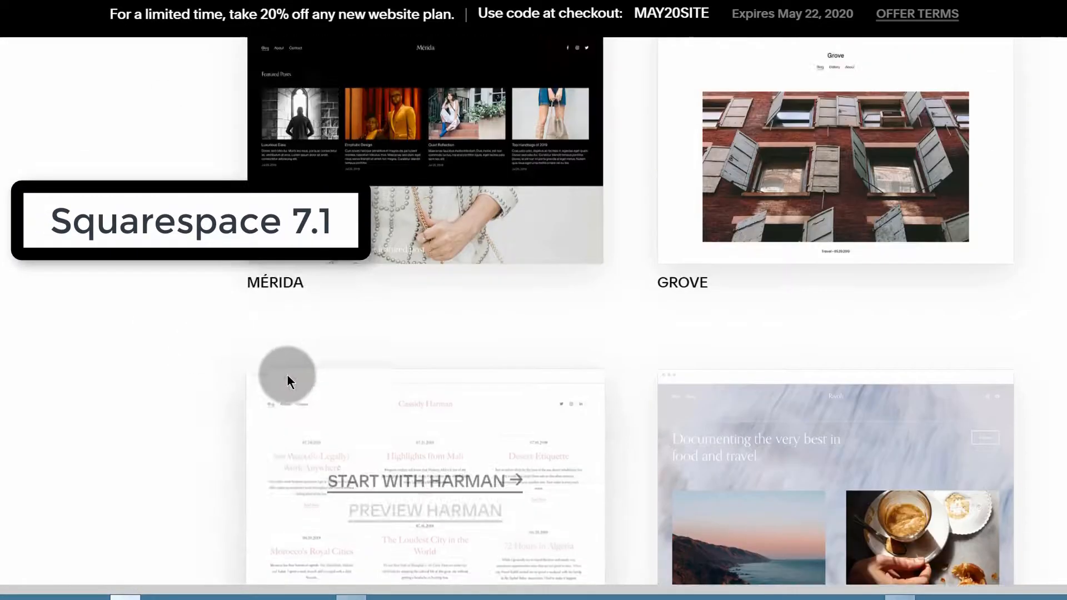
pyautogui.scroll(7, 345, 171)
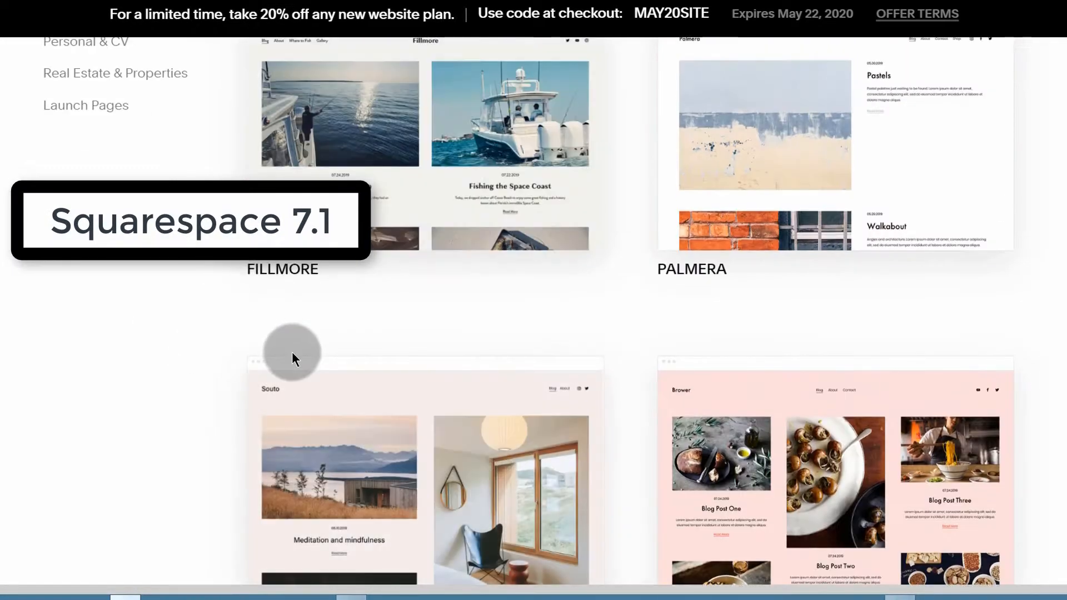
pyautogui.scroll(15, 376, 192)
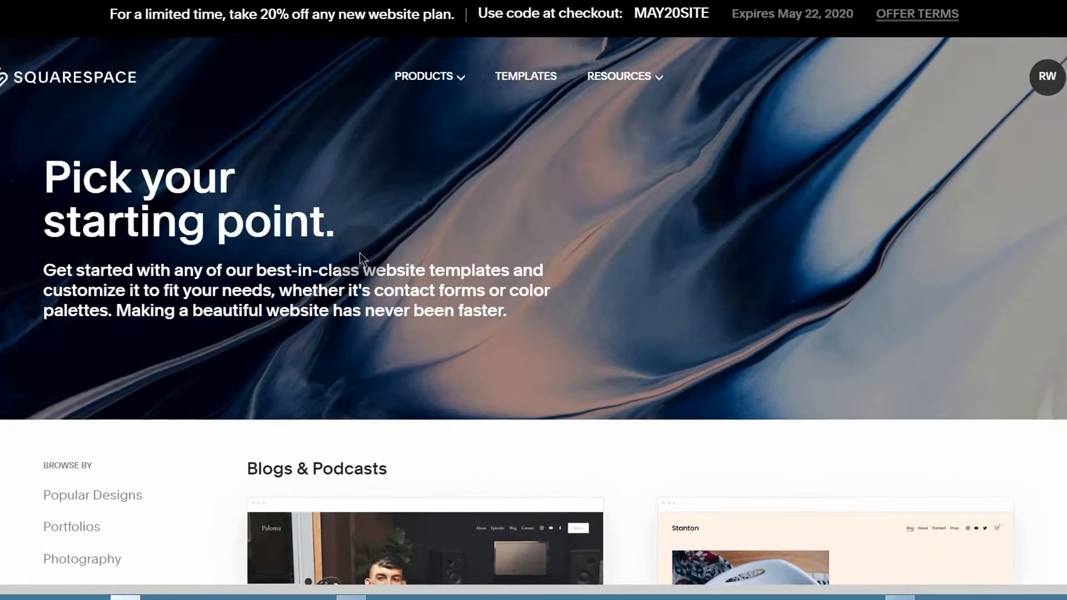
pyautogui.scroll(-5, 390, 381)
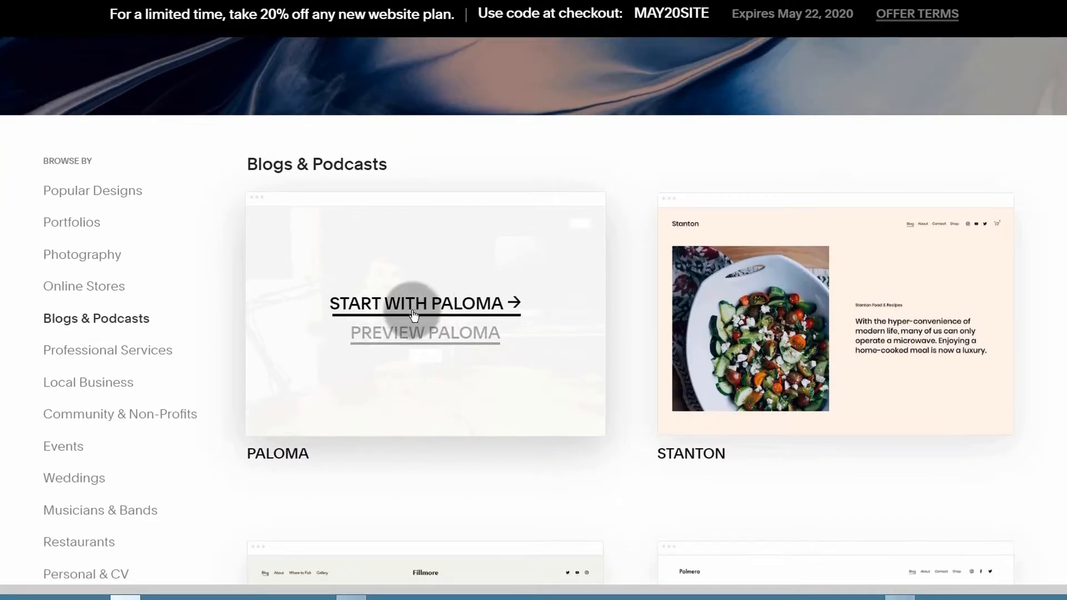
# Start a site with the Paloma template and title it with the owner's first name in possessive form plus "Marketing Blog"
pyautogui.click(411, 310)
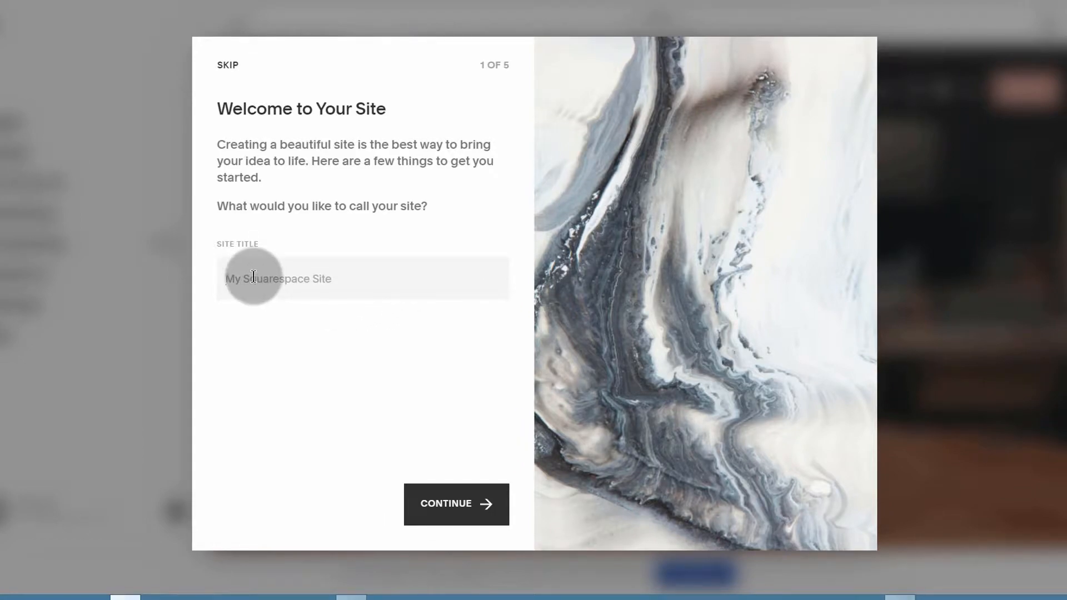
pyautogui.press('BackSpace')
pyautogui.write('og')
pyautogui.click(441, 496)
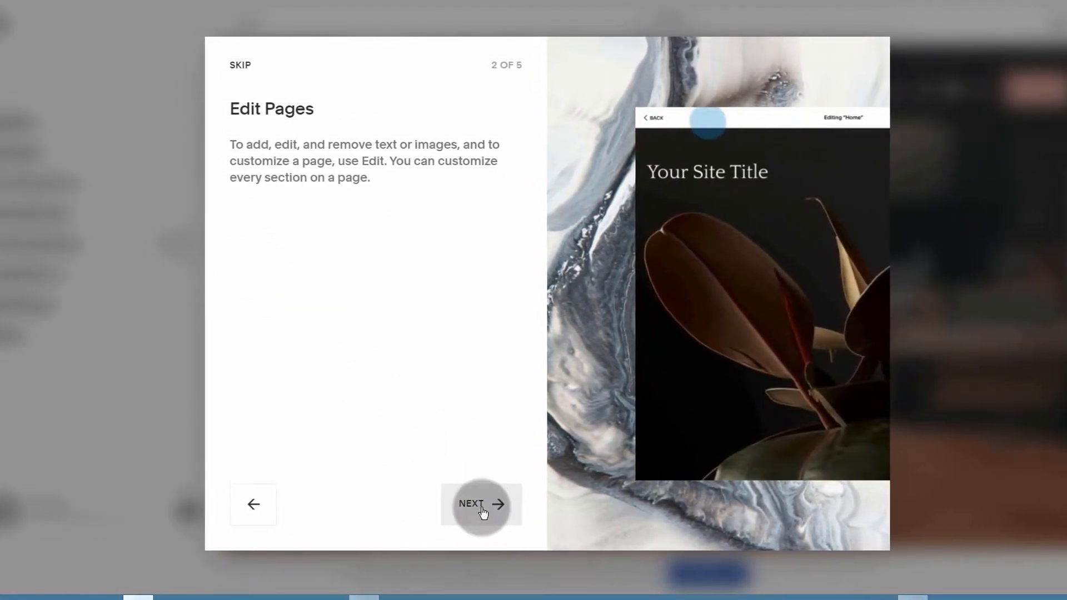
# Go through the remaining welcome pages and skip the customization choice to reach the site editor
pyautogui.click(483, 510)
pyautogui.click(483, 509)
pyautogui.click(481, 507)
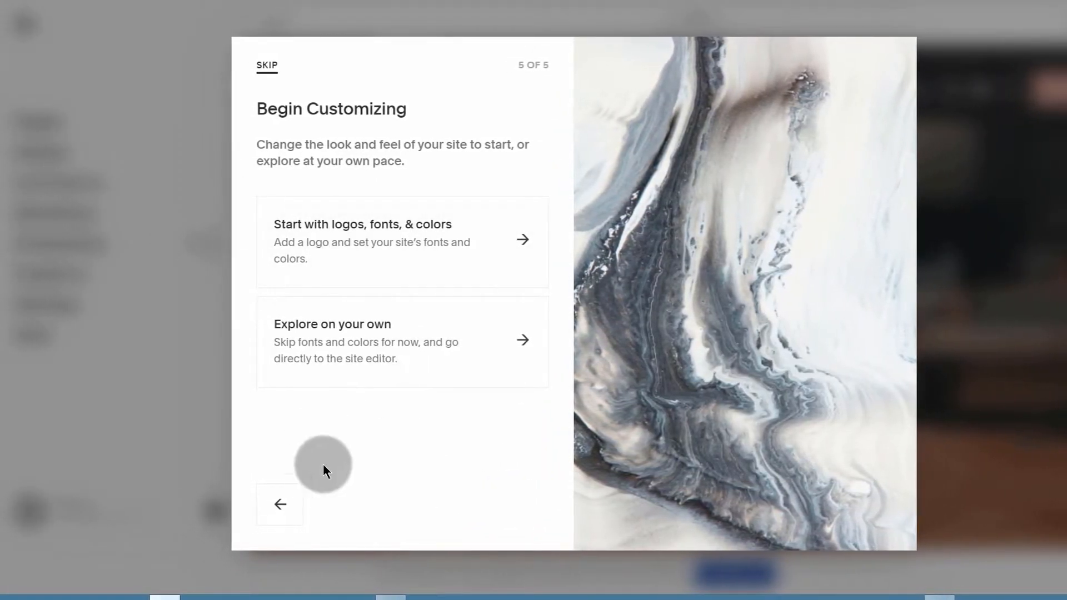
pyautogui.click(266, 67)
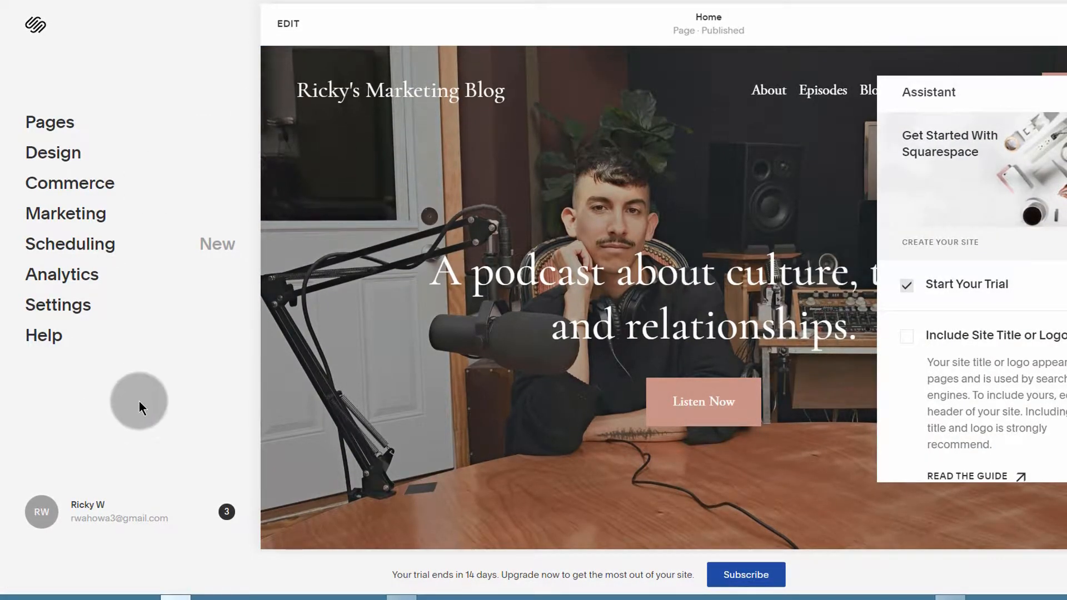
# Check the Squarespace version in the Help section and turn off Show Assistant there
pyautogui.click(45, 340)
pyautogui.scroll(-3, 166, 473)
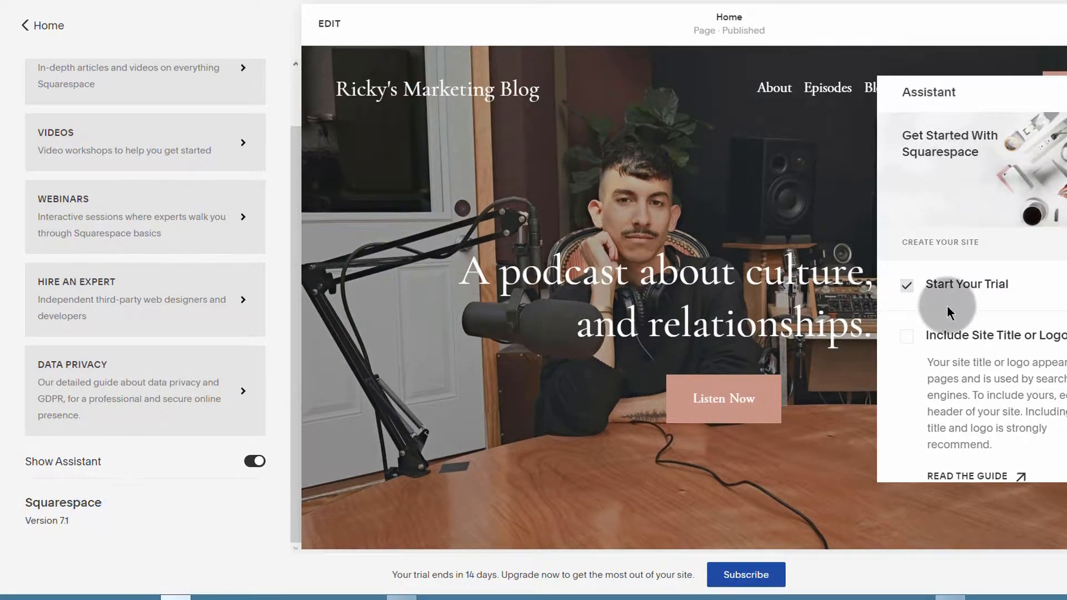
pyautogui.scroll(-15, 954, 362)
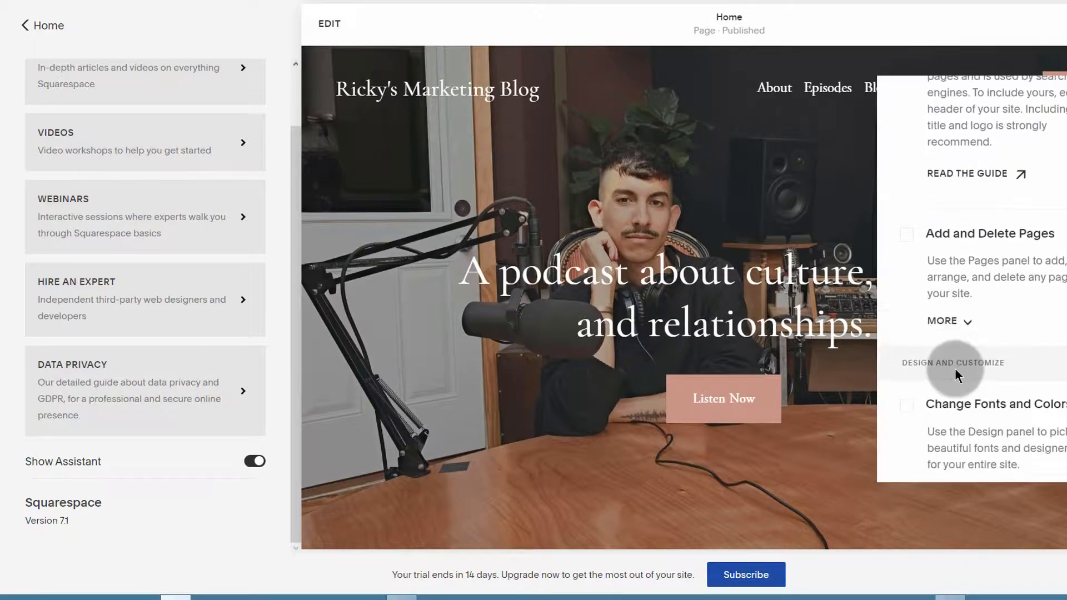
pyautogui.scroll(15, 954, 383)
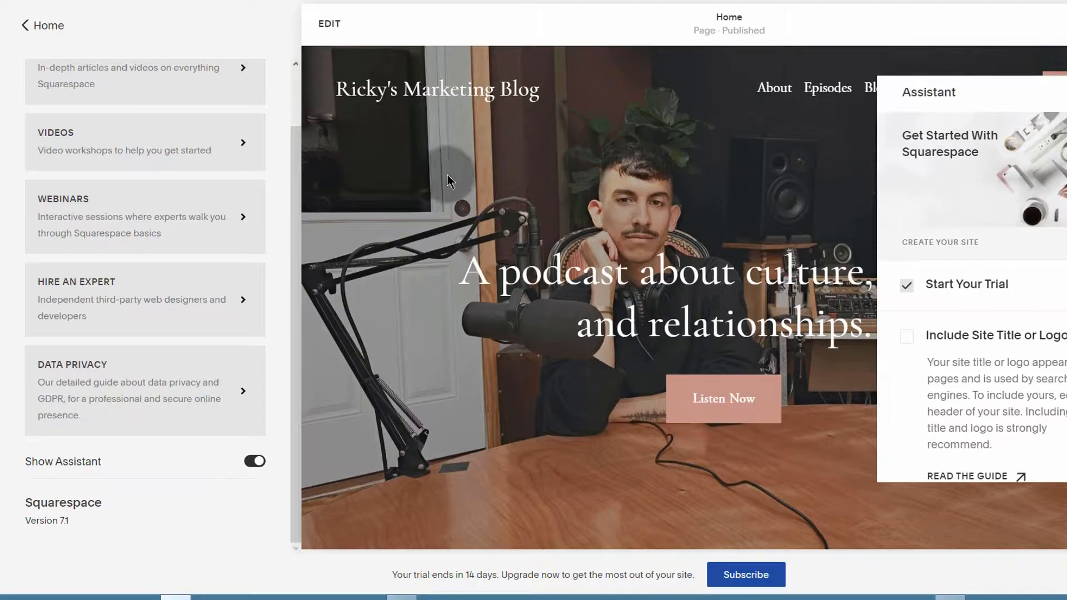
pyautogui.click(254, 461)
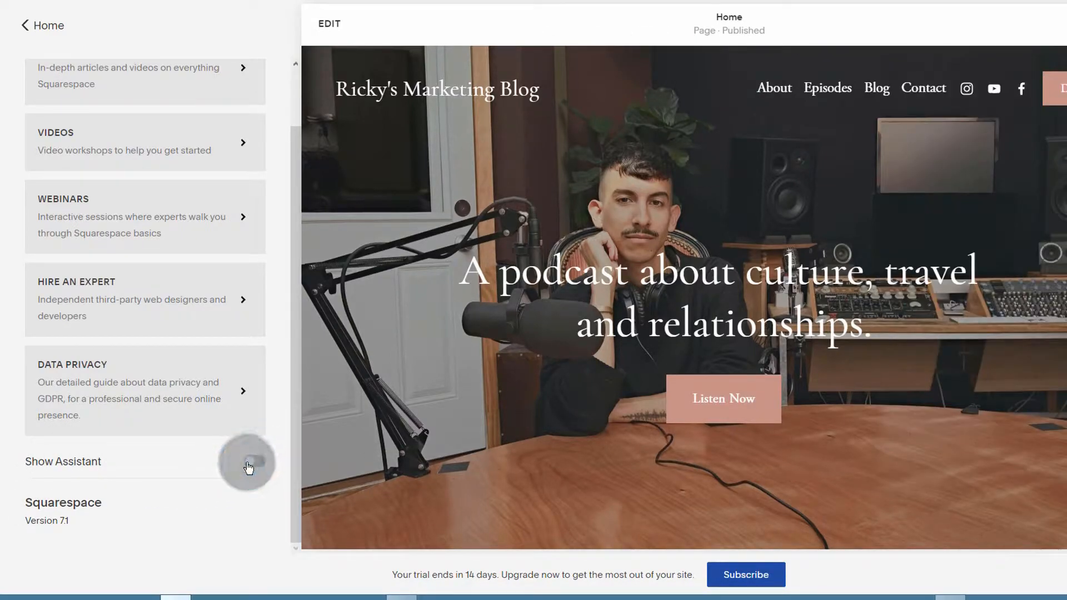
pyautogui.click(22, 26)
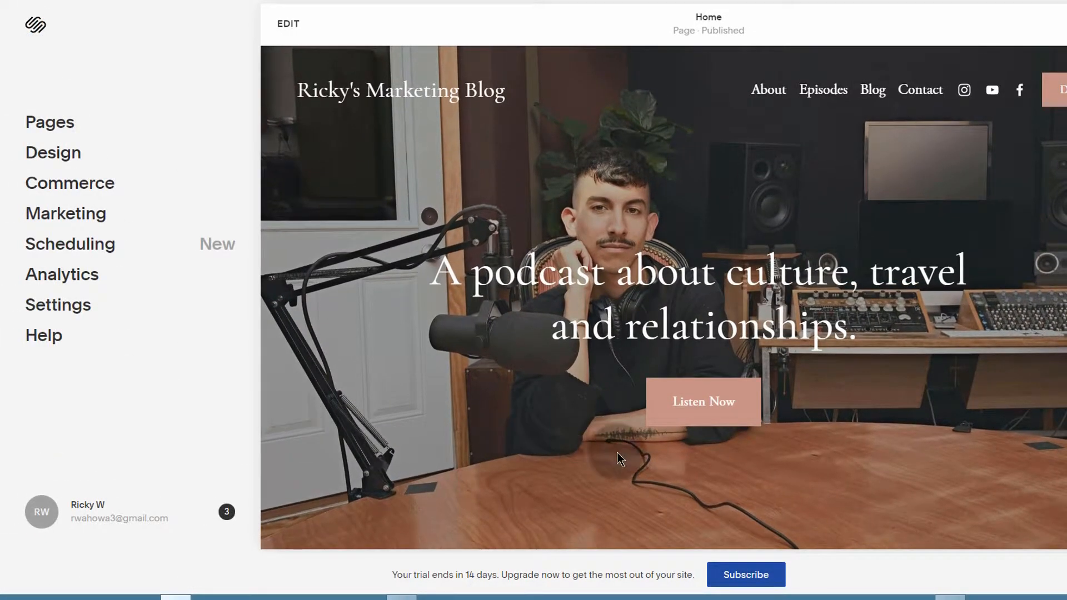
# Look over the demo home page and open the list of the site's pages
pyautogui.scroll(-10, 511, 338)
pyautogui.scroll(12, 512, 328)
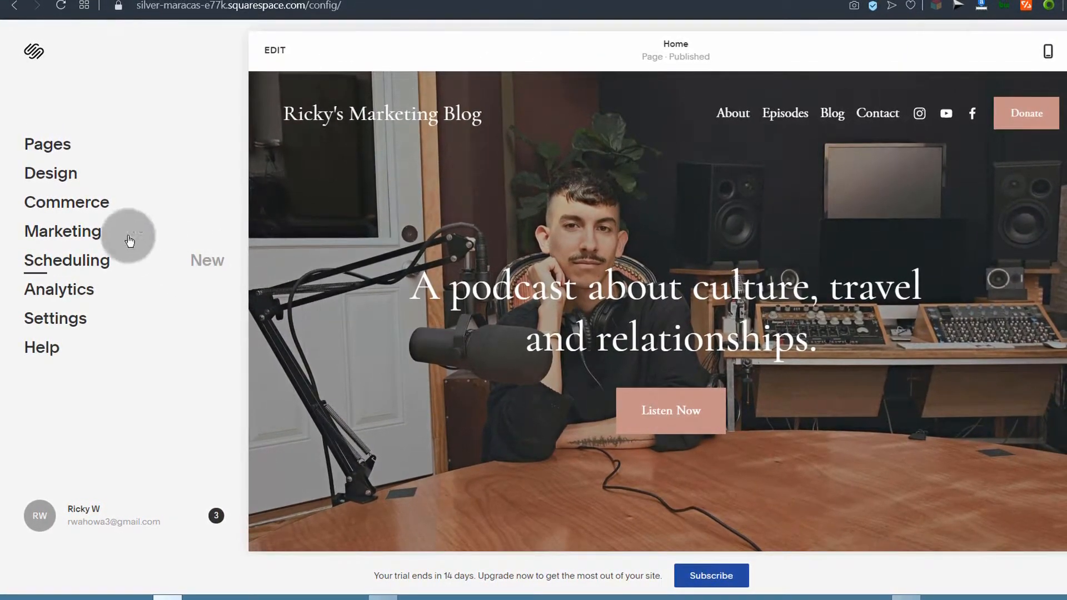
pyautogui.click(49, 145)
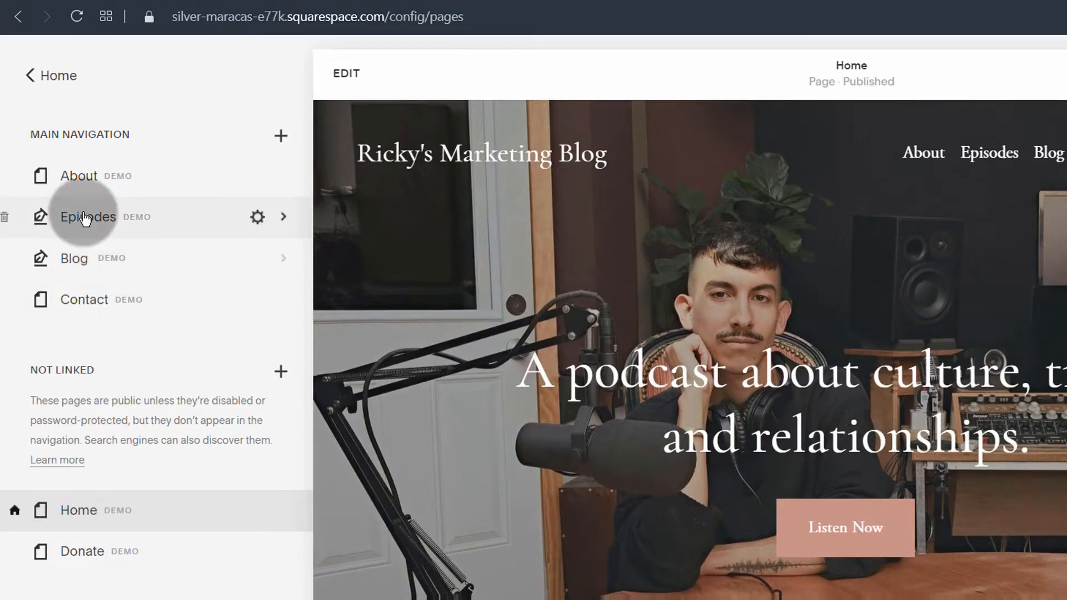
# Open the Episodes blog page and examine its demo posts from beginning to end
pyautogui.click(90, 225)
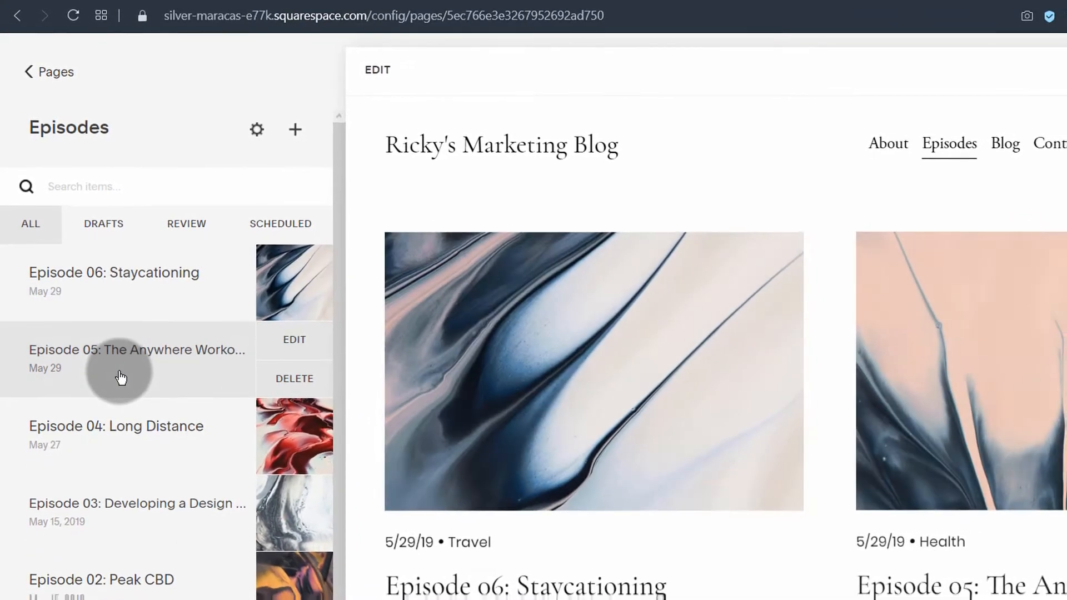
pyautogui.scroll(-2, 119, 378)
pyautogui.scroll(-10, 519, 366)
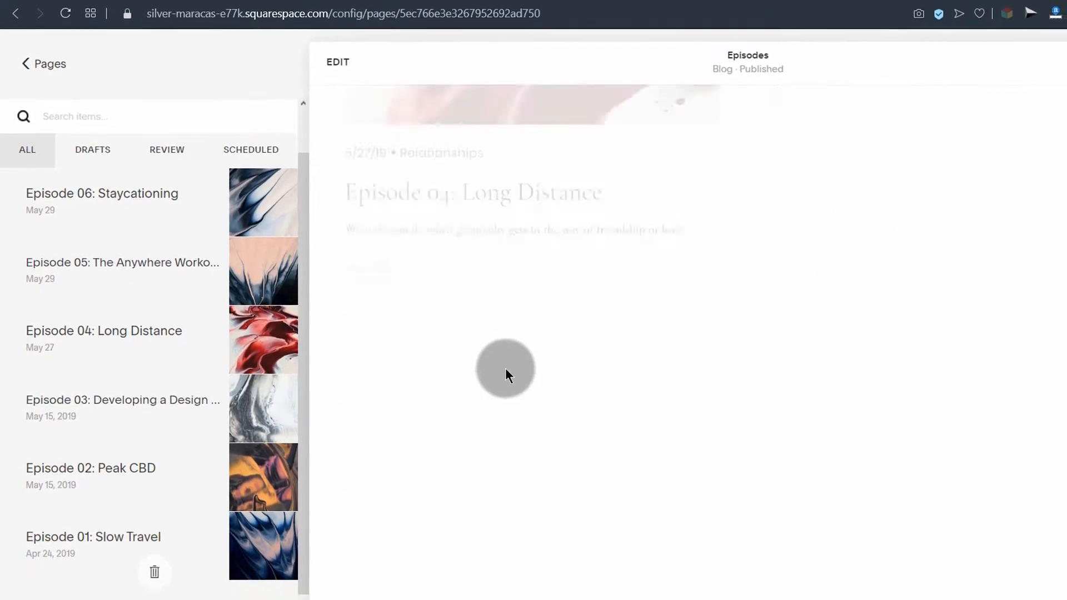
pyautogui.scroll(-5, 484, 351)
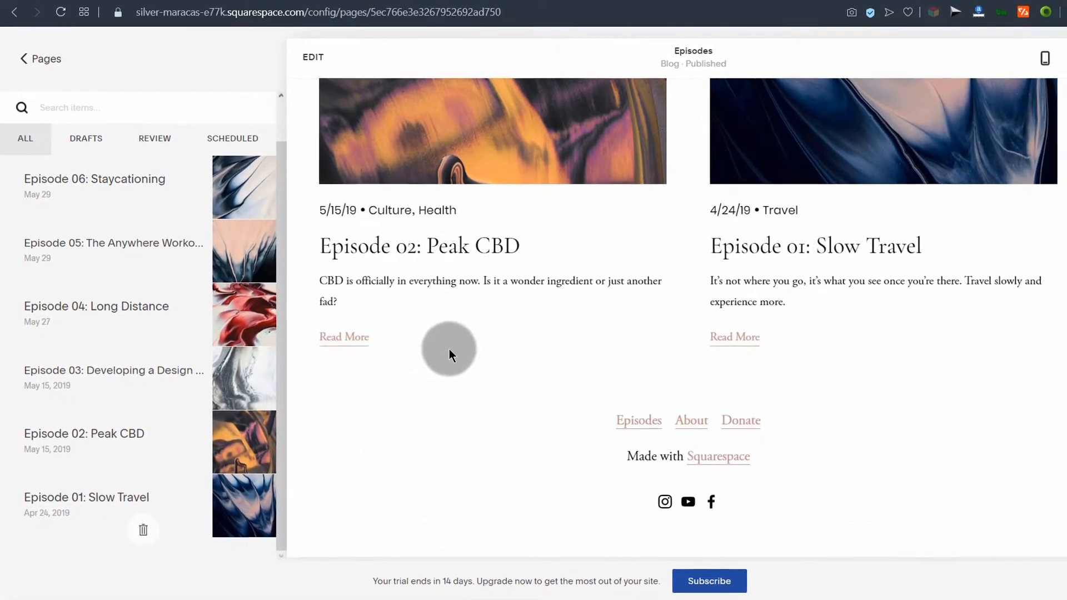
pyautogui.scroll(10, 453, 350)
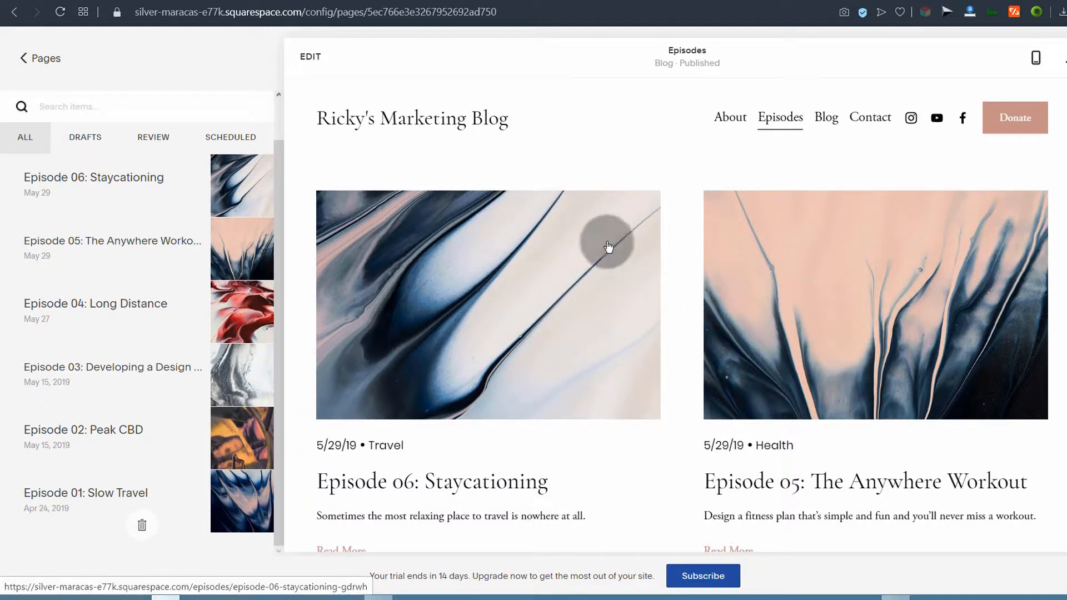
pyautogui.scroll(-5, 728, 295)
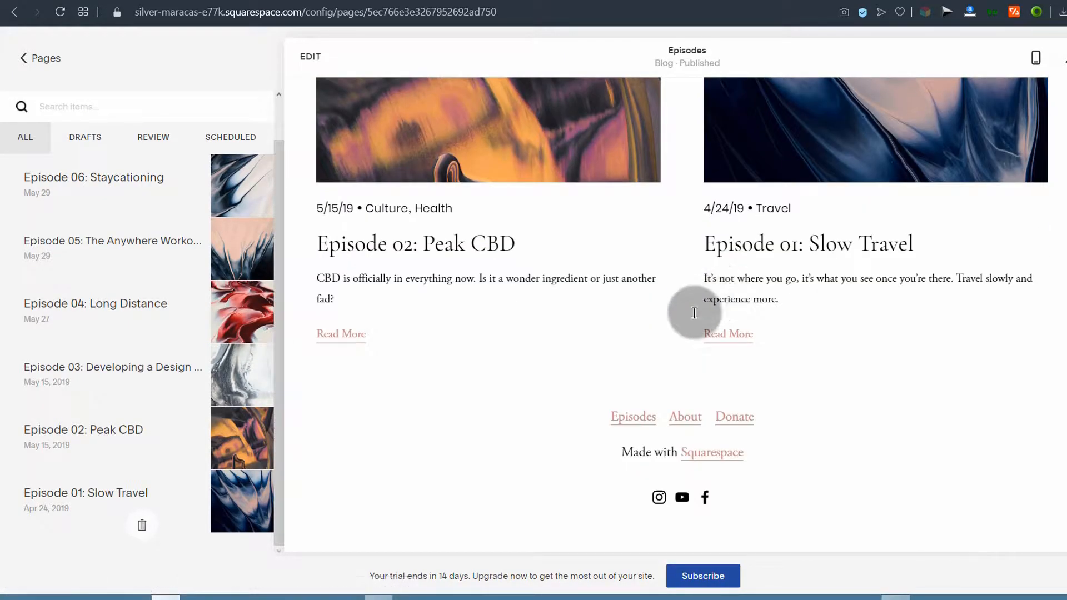
pyautogui.scroll(5, 703, 307)
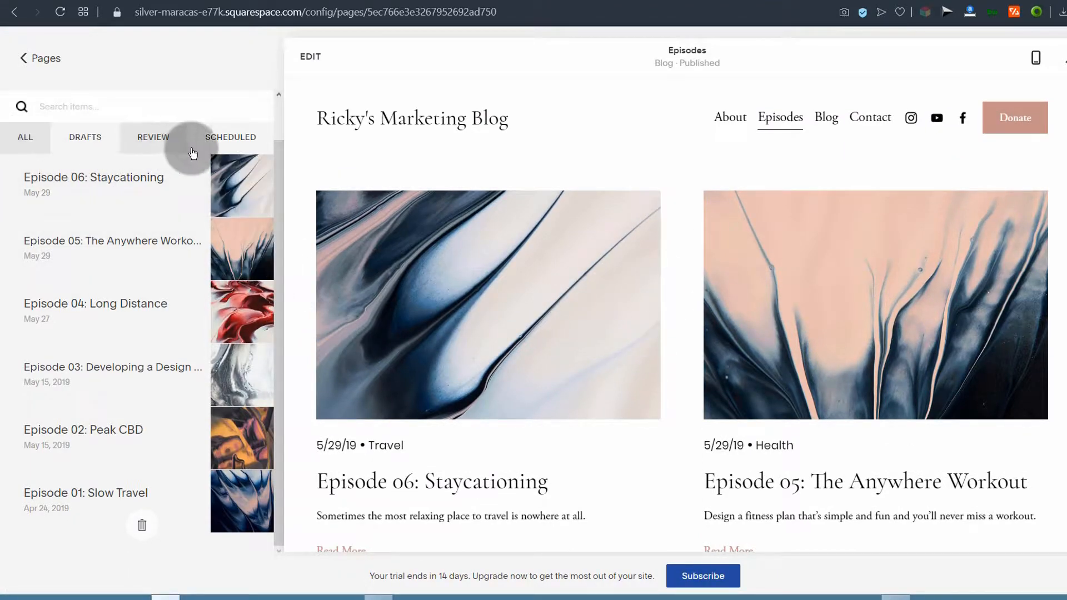
# Delete the Episodes demo page from the main navigation
pyautogui.click(23, 58)
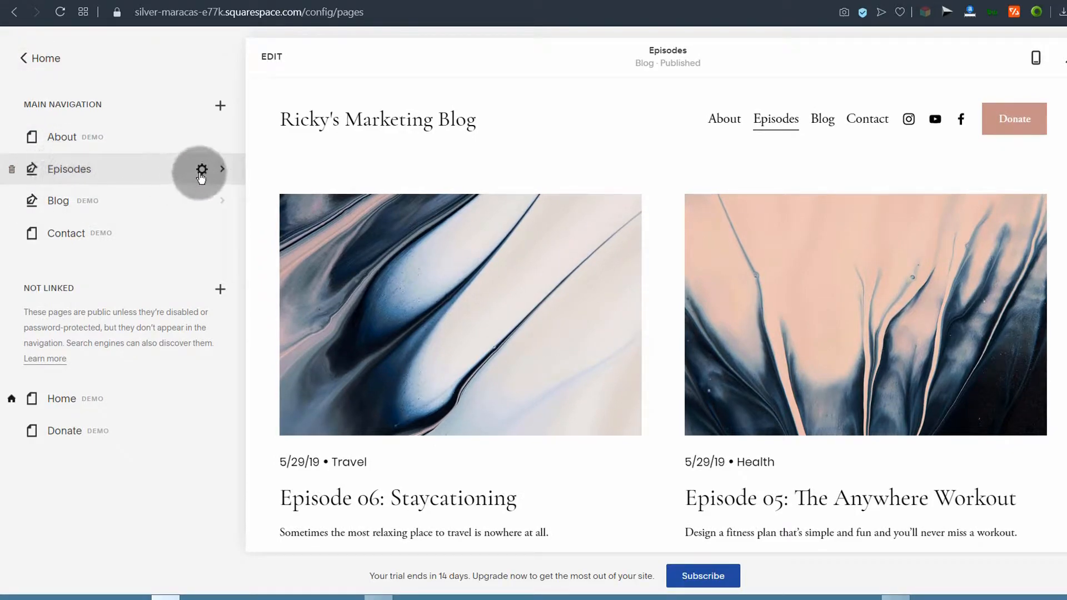
pyautogui.click(13, 171)
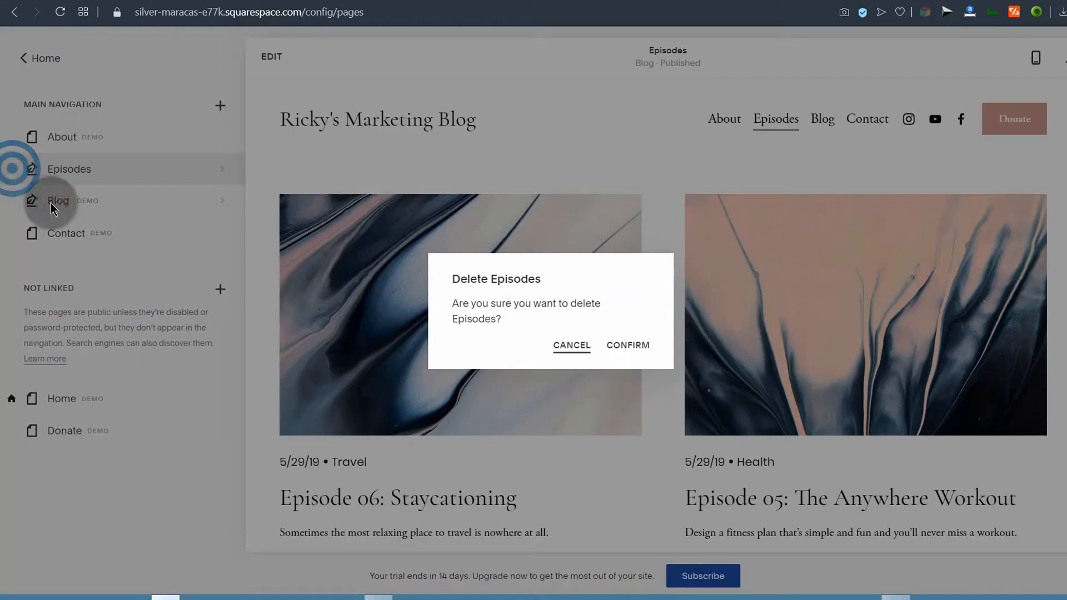
pyautogui.click(634, 348)
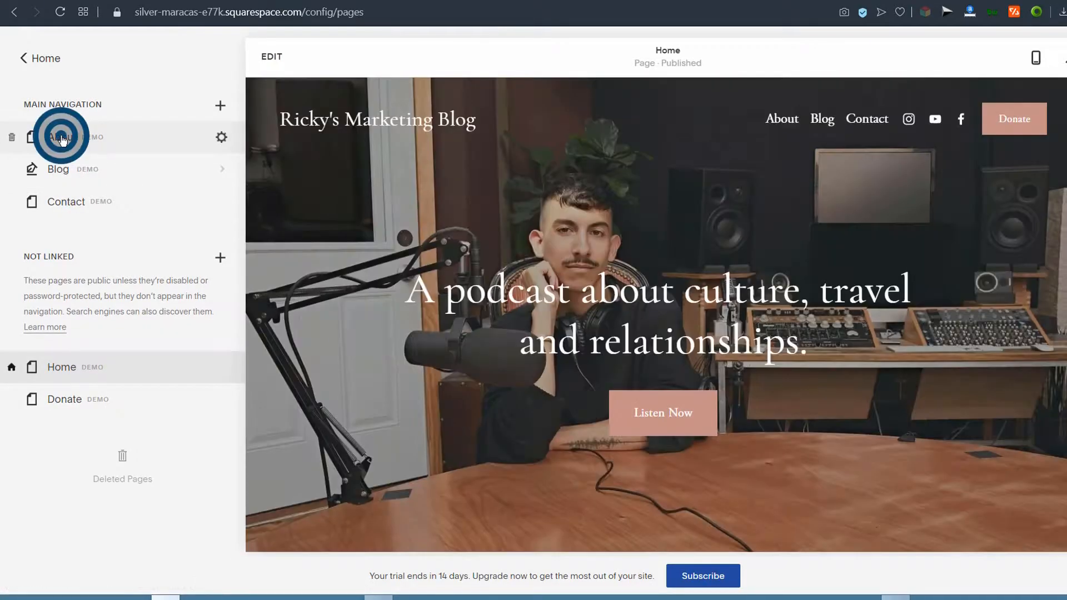
# Open the About demo page and examine its content down to the footer
pyautogui.click(63, 142)
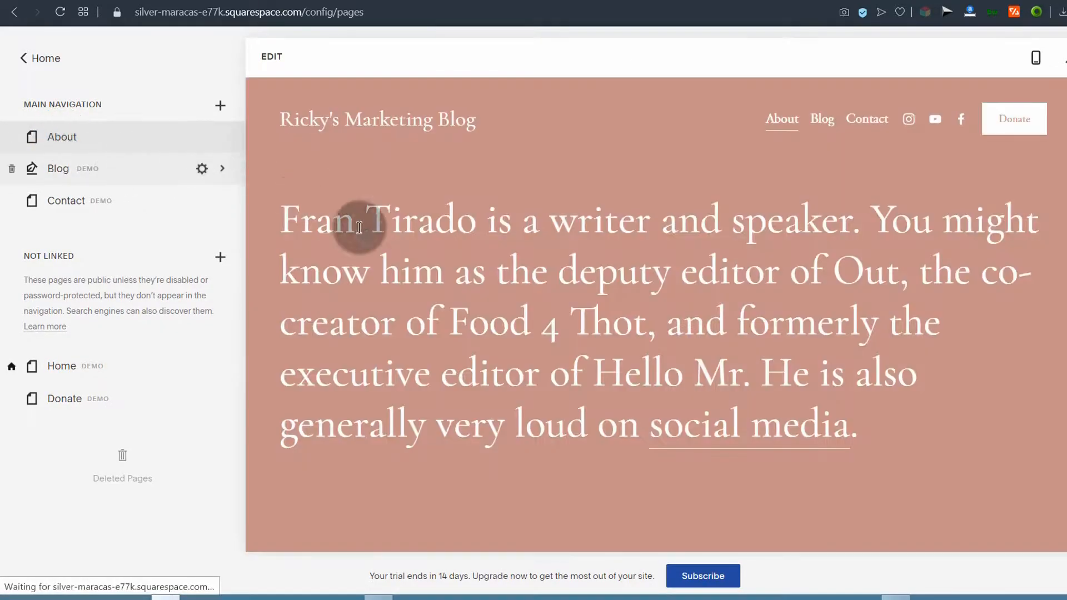
pyautogui.scroll(-10, 461, 261)
pyautogui.scroll(-3, 461, 261)
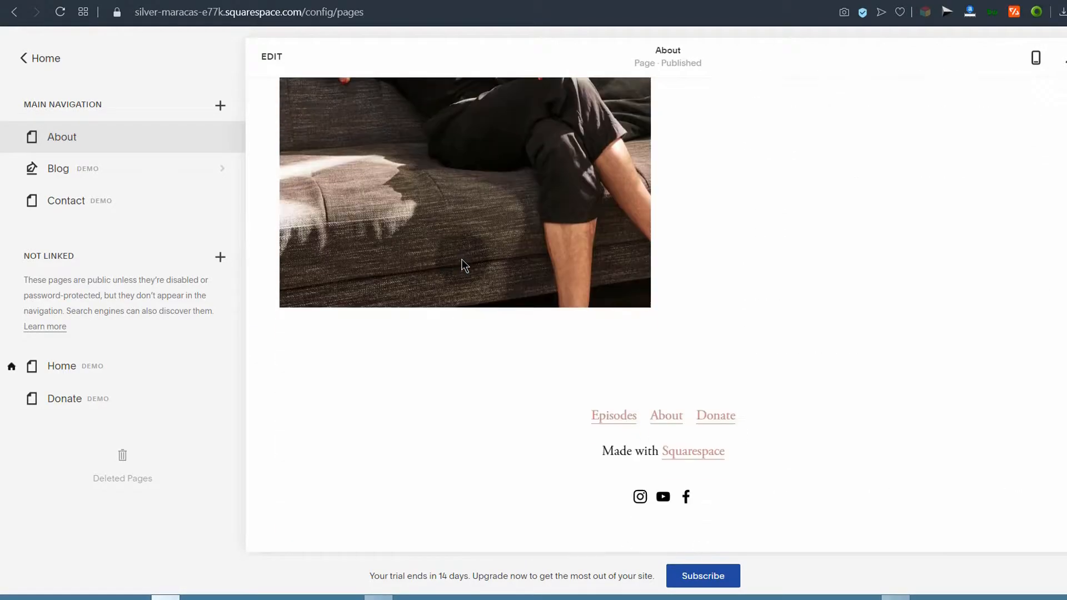
# Delete the About demo page from the main navigation
pyautogui.scroll(15, 461, 259)
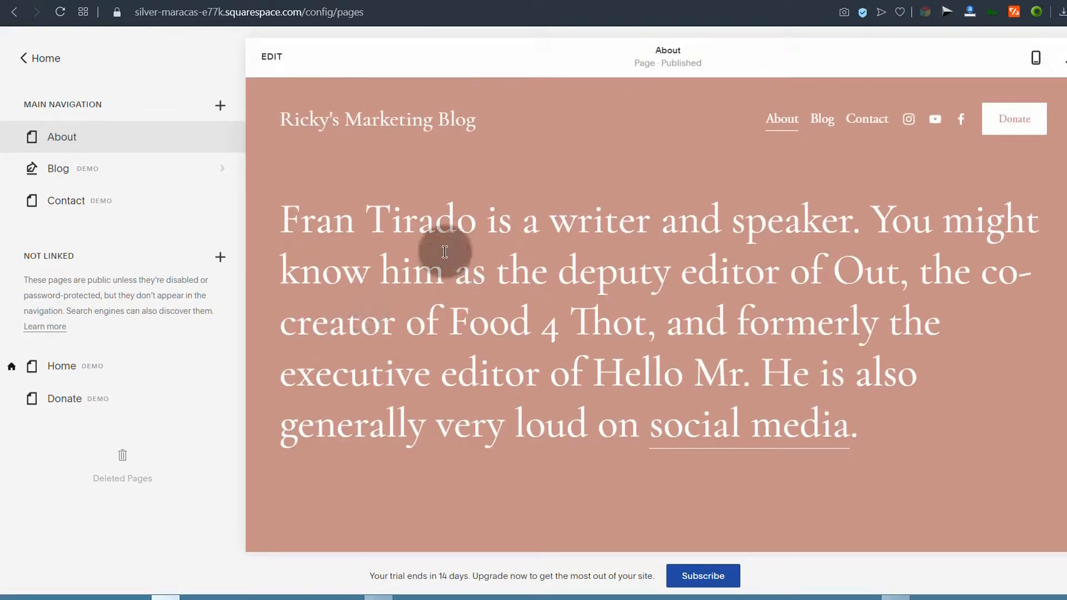
pyautogui.click(14, 141)
pyautogui.click(633, 341)
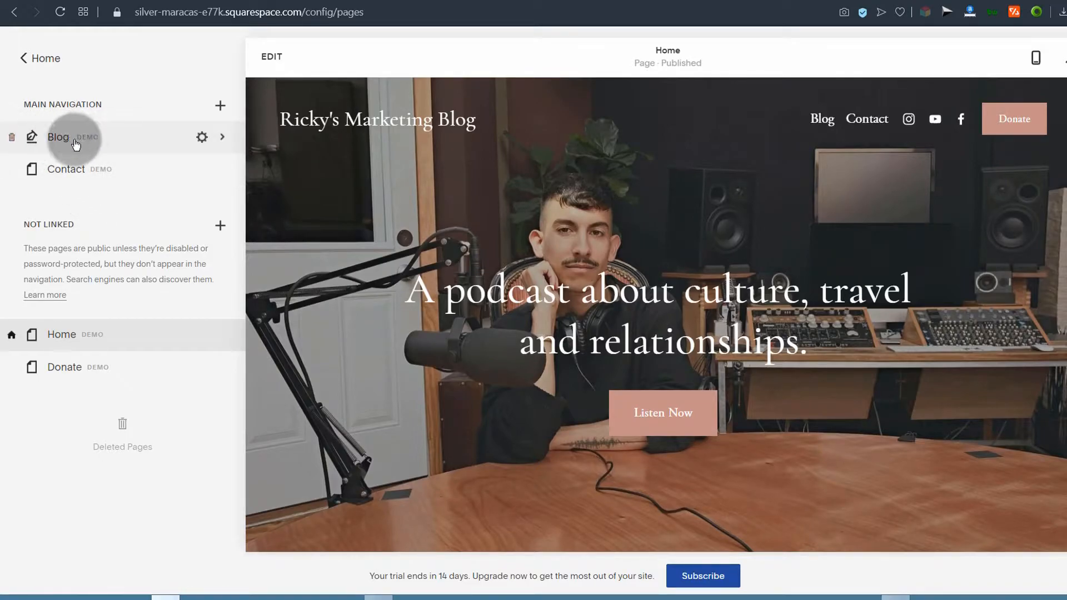
# Look over the Blog demo page and delete it from the main navigation
pyautogui.scroll(-10, 467, 223)
pyautogui.scroll(10, 467, 258)
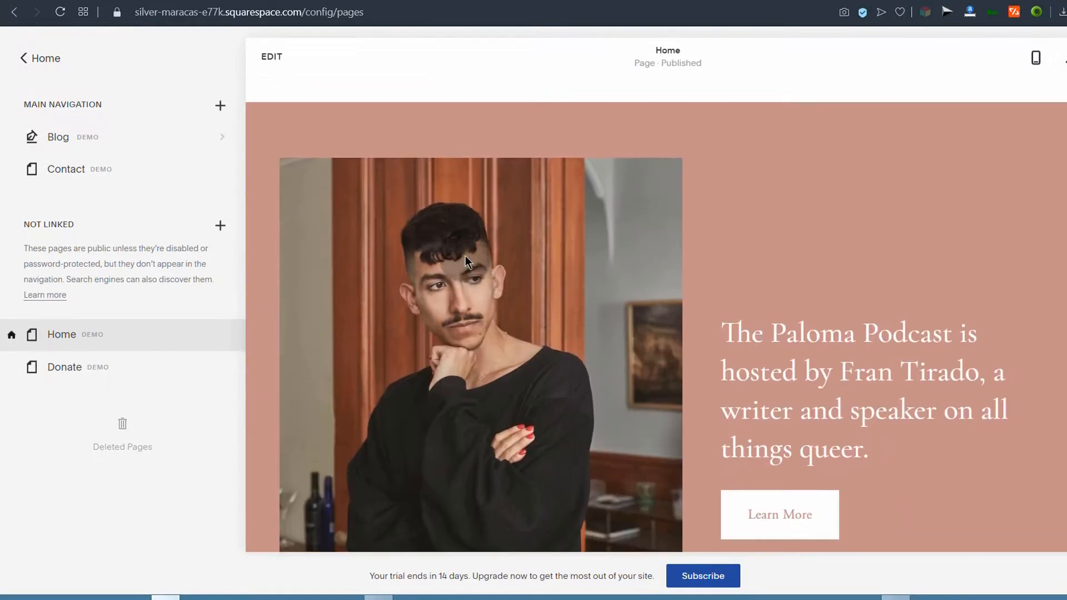
pyautogui.click(97, 149)
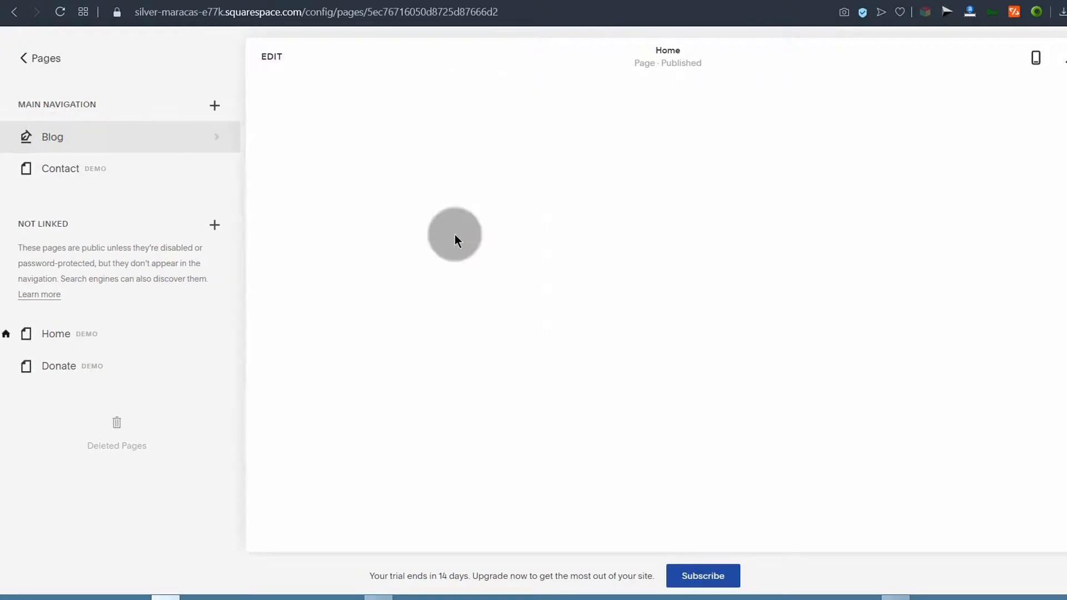
pyautogui.scroll(20, 558, 247)
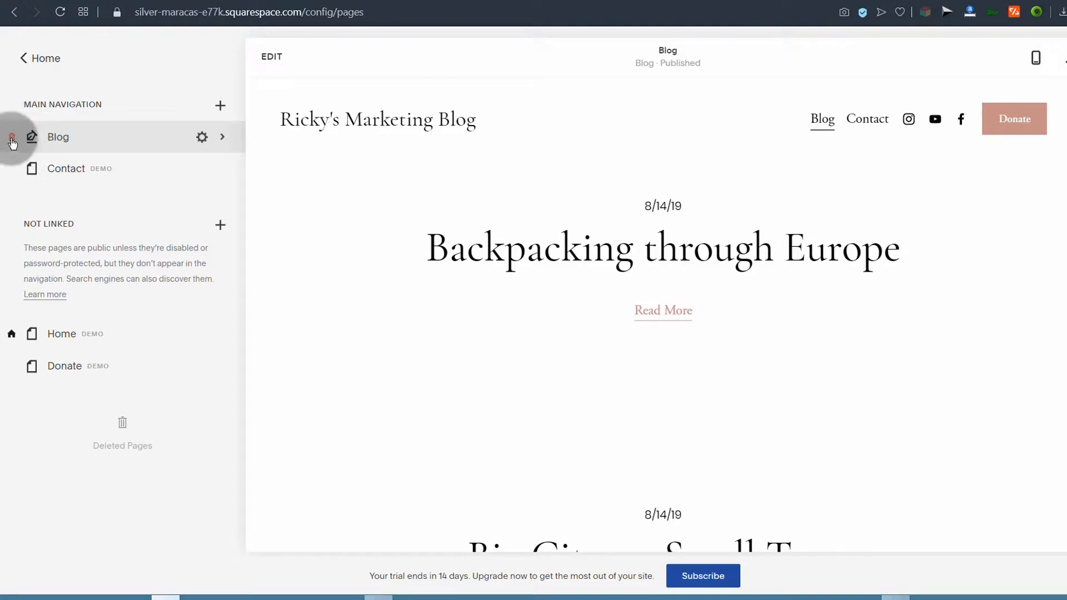
pyautogui.click(12, 144)
pyautogui.click(628, 337)
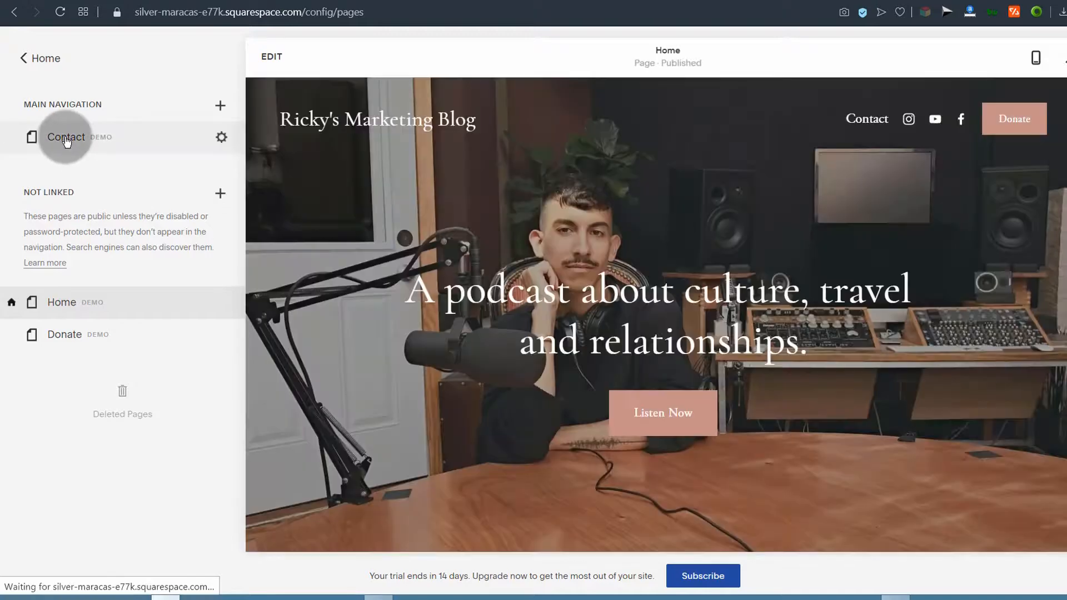
# Open the Contact demo page and look over its content
pyautogui.click(65, 139)
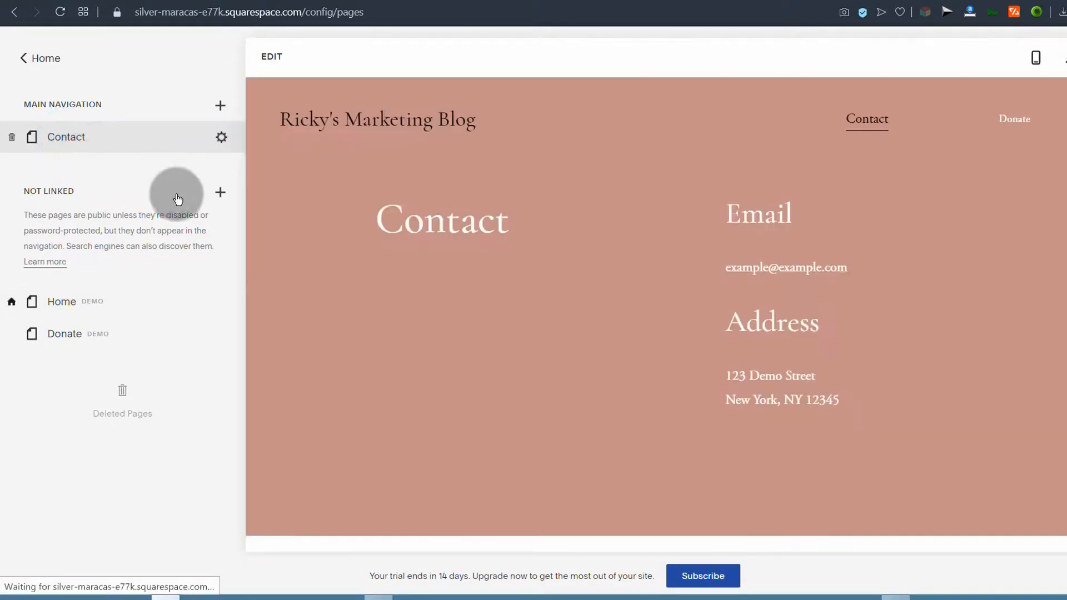
pyautogui.scroll(-3, 528, 253)
pyautogui.scroll(3, 555, 246)
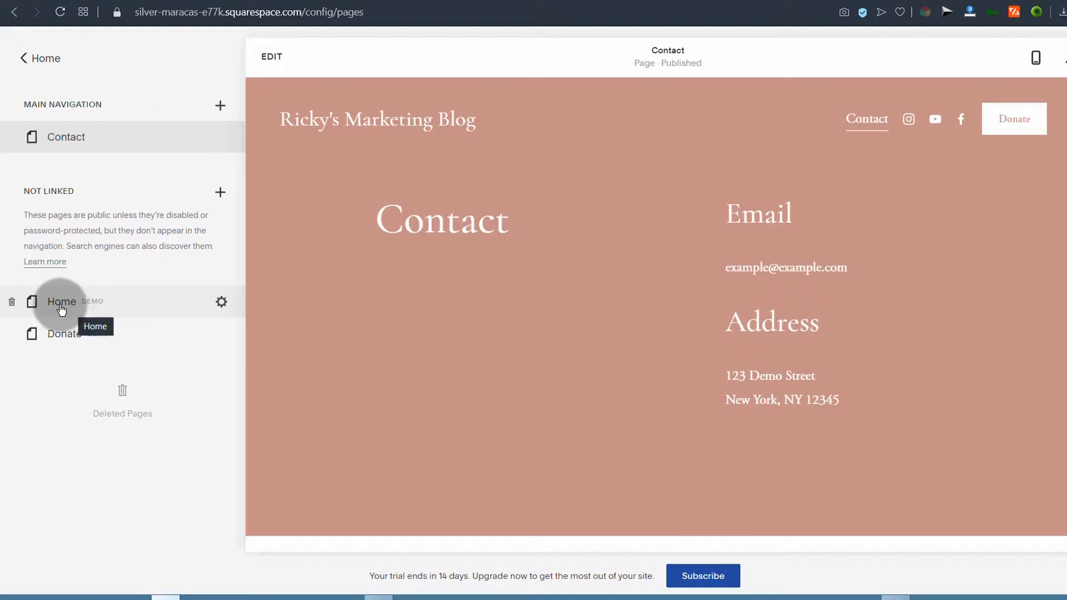
# Open the Home demo page and move it from the unlinked pages into the main navigation above Contact
pyautogui.click(61, 306)
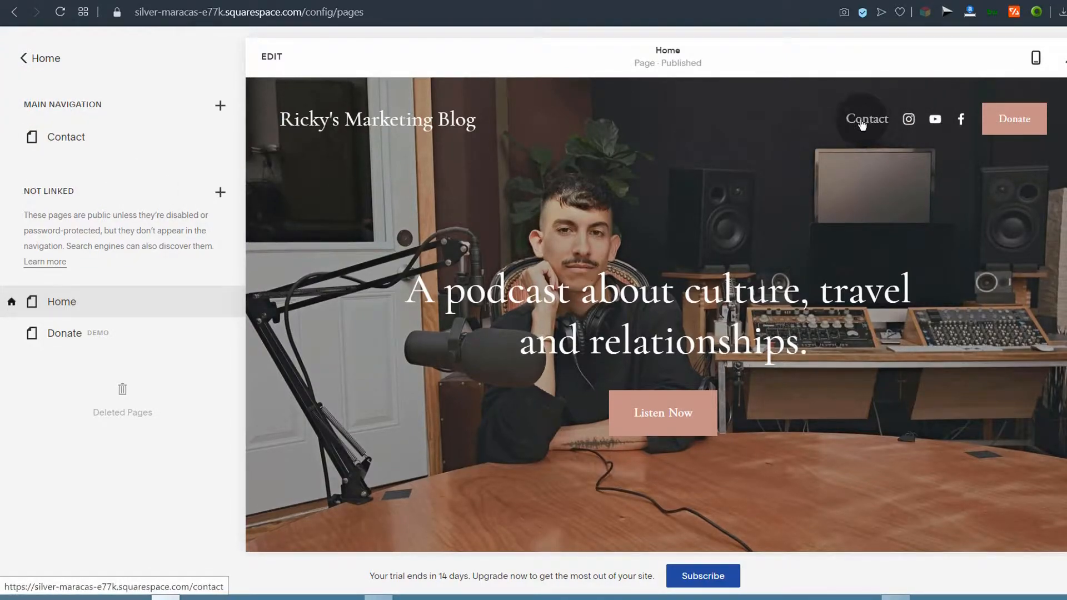
pyautogui.moveTo(93, 307); pyautogui.dragTo(106, 143)
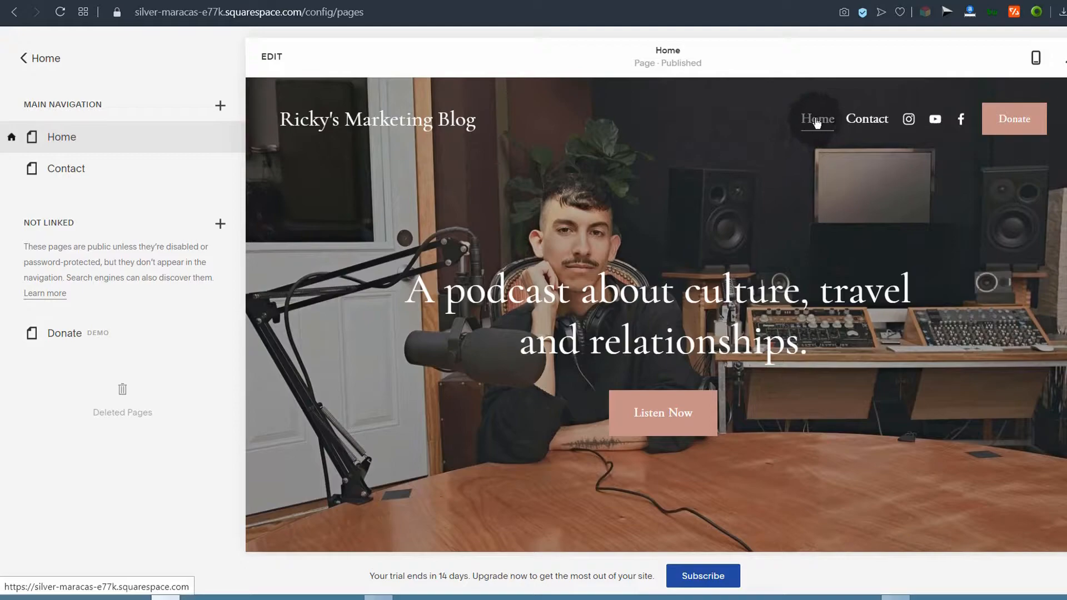
pyautogui.click(72, 149)
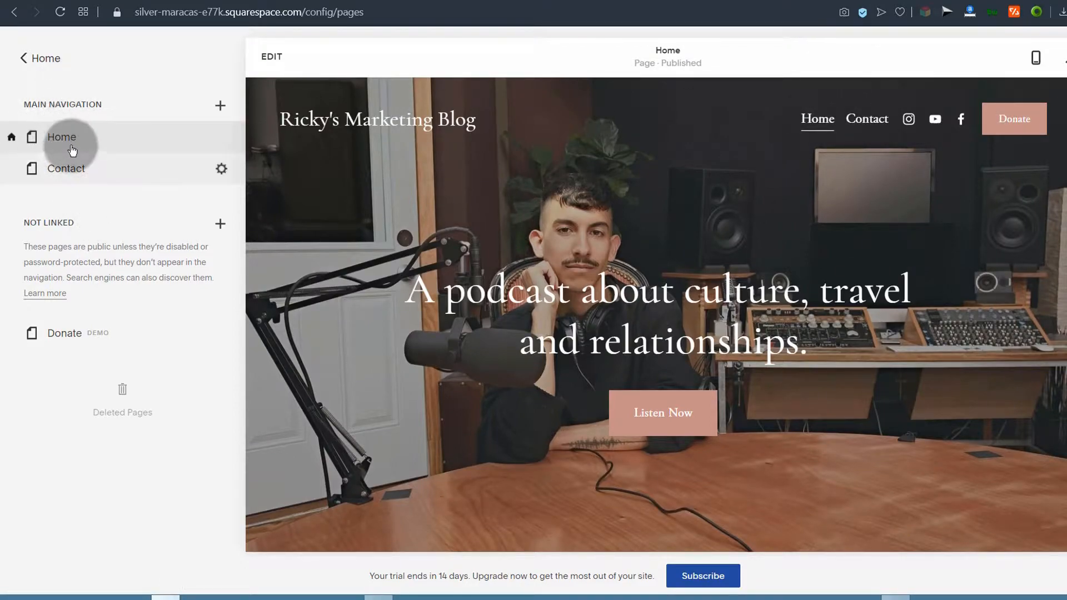
pyautogui.click(70, 115)
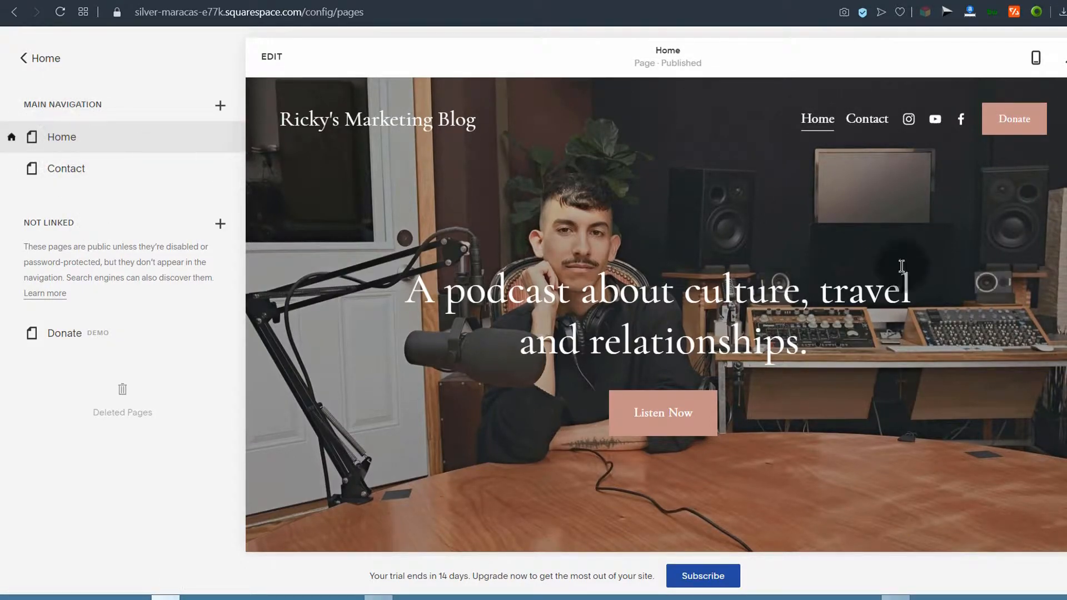
# Look through the deleted pages that can be restored and return to the list of the site's pages
pyautogui.click(150, 405)
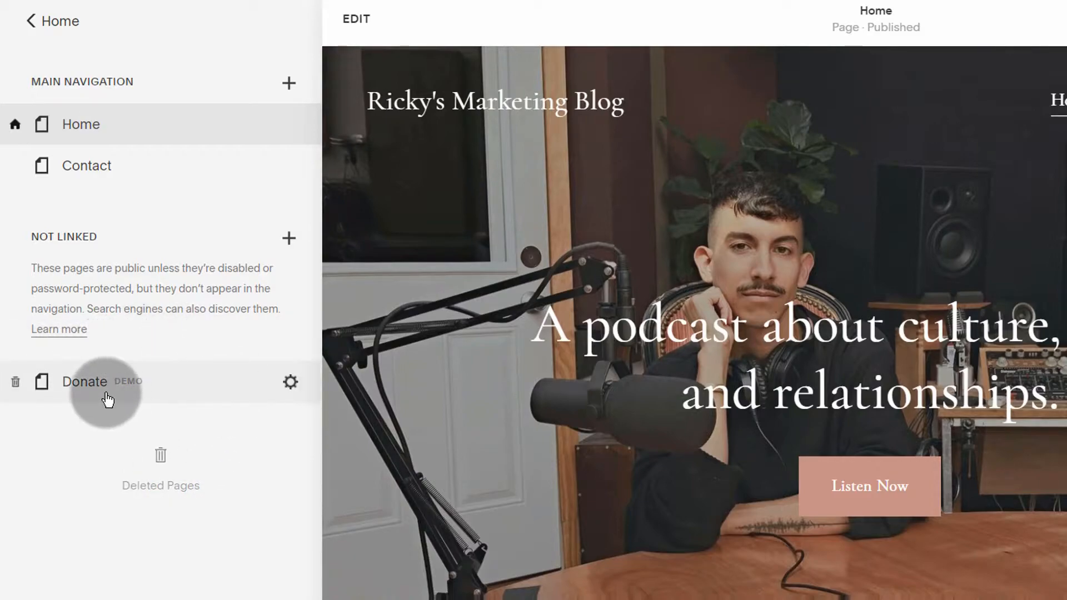
pyautogui.click(154, 478)
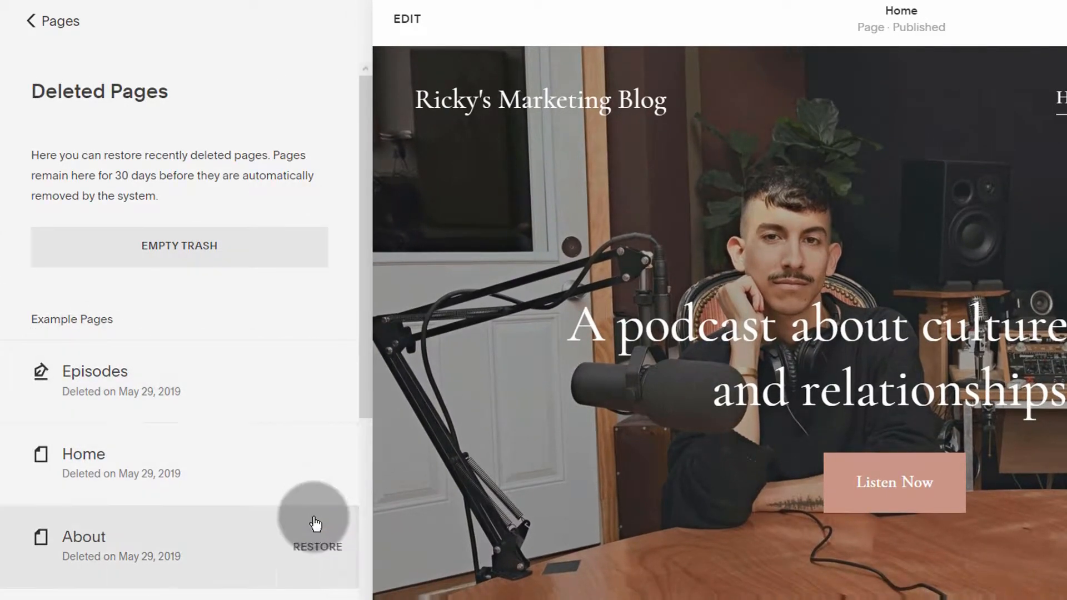
pyautogui.scroll(-5, 289, 450)
pyautogui.scroll(3, 289, 450)
pyautogui.scroll(-2, 289, 449)
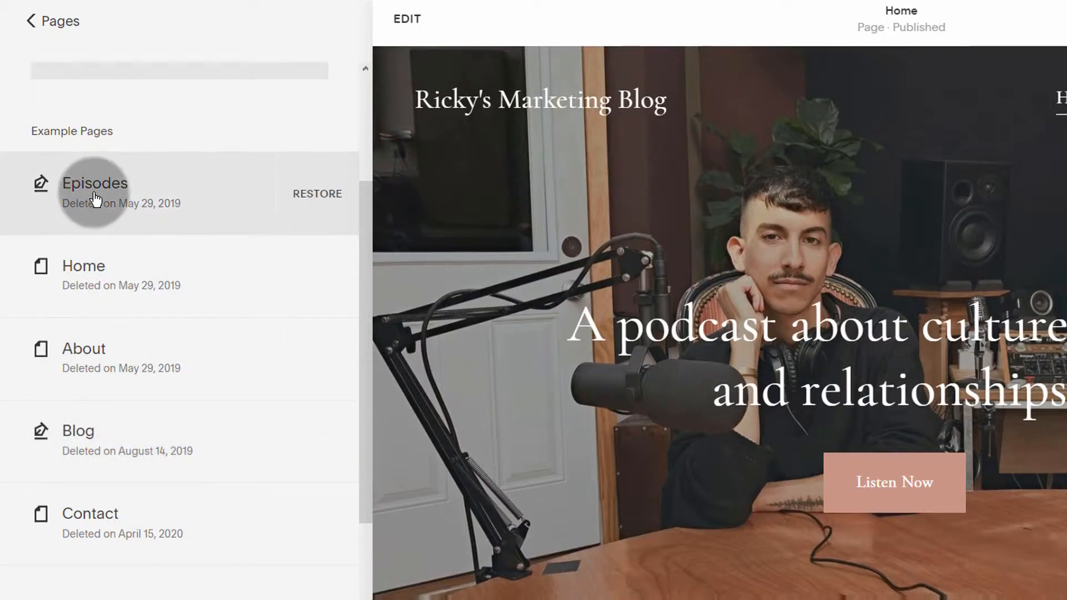
pyautogui.scroll(3, 89, 214)
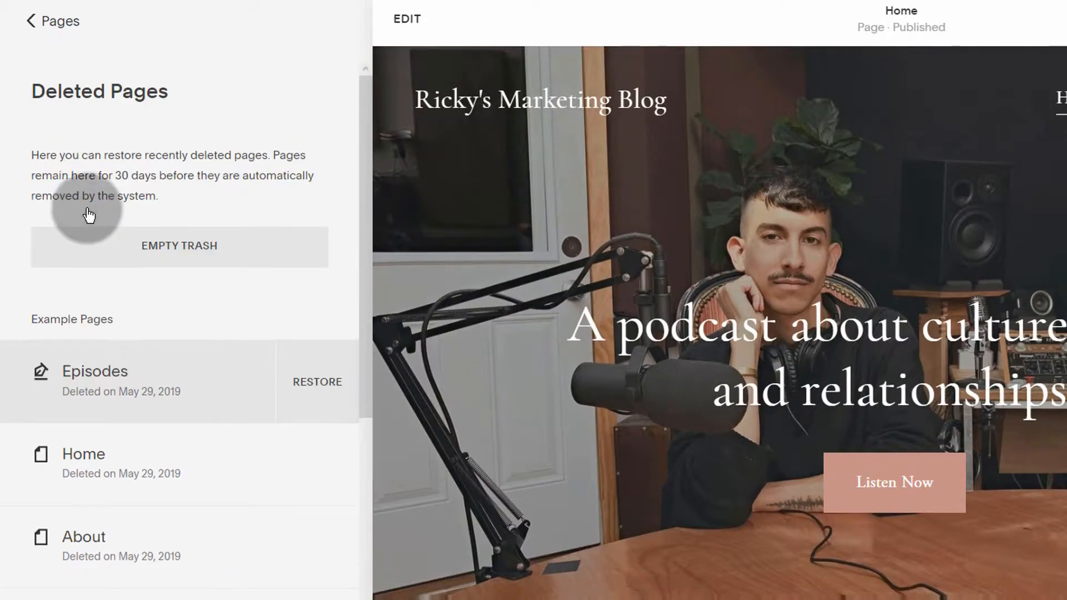
pyautogui.click(34, 25)
pyautogui.moveTo(103, 191)
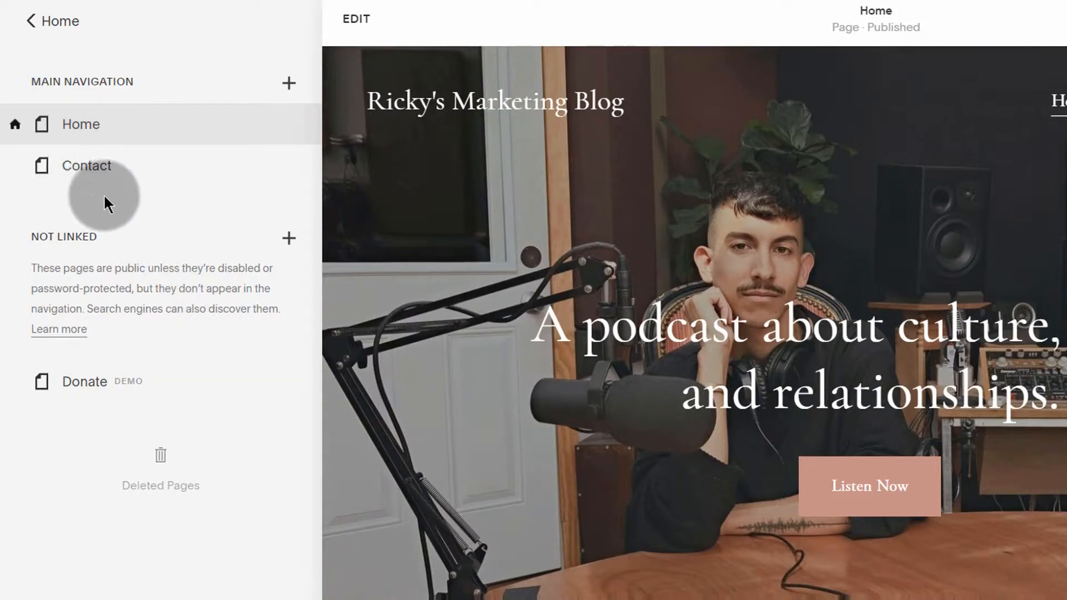
# Open the designer page layouts for a new main navigation page and browse the General category
pyautogui.click(289, 84)
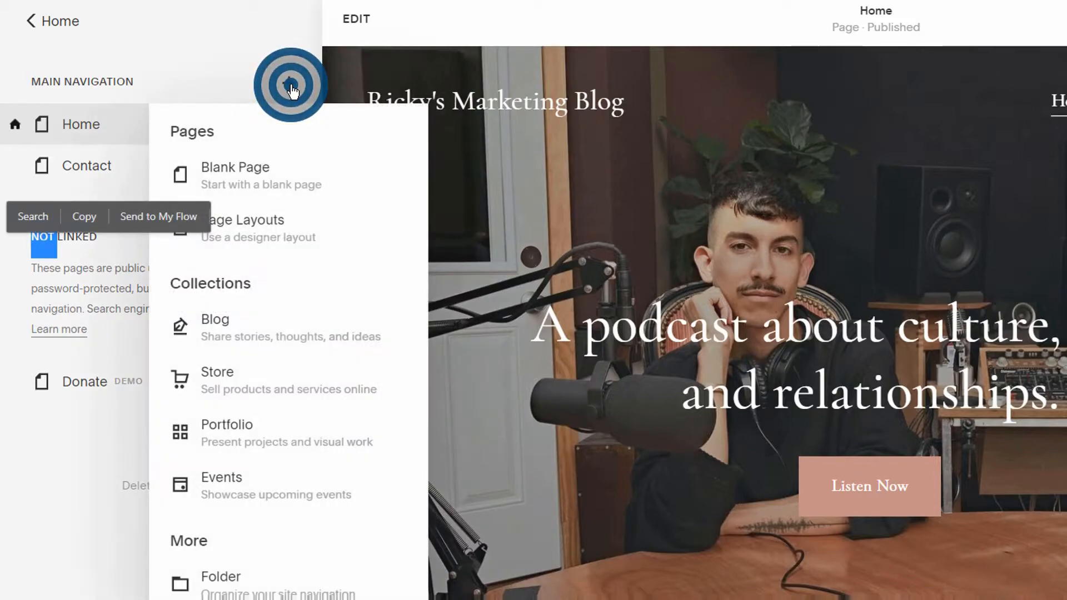
pyautogui.click(246, 60)
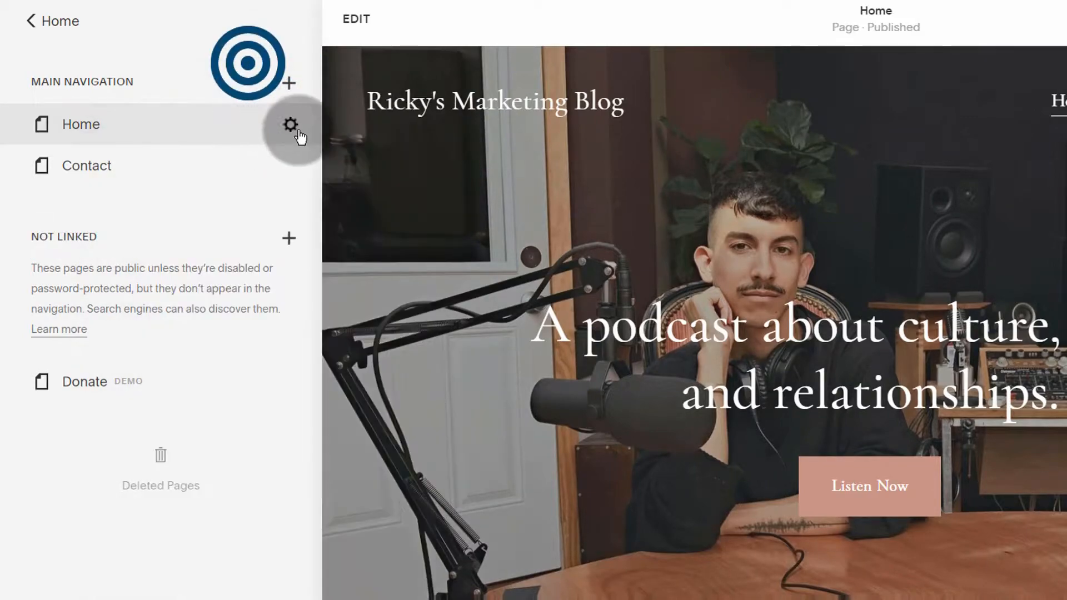
pyautogui.click(285, 84)
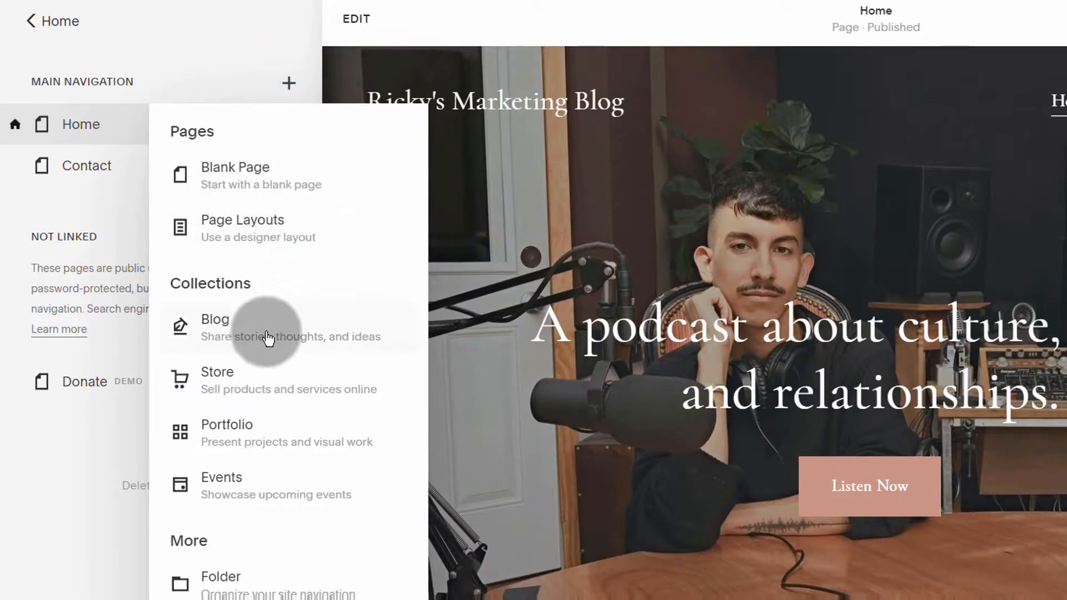
pyautogui.click(240, 227)
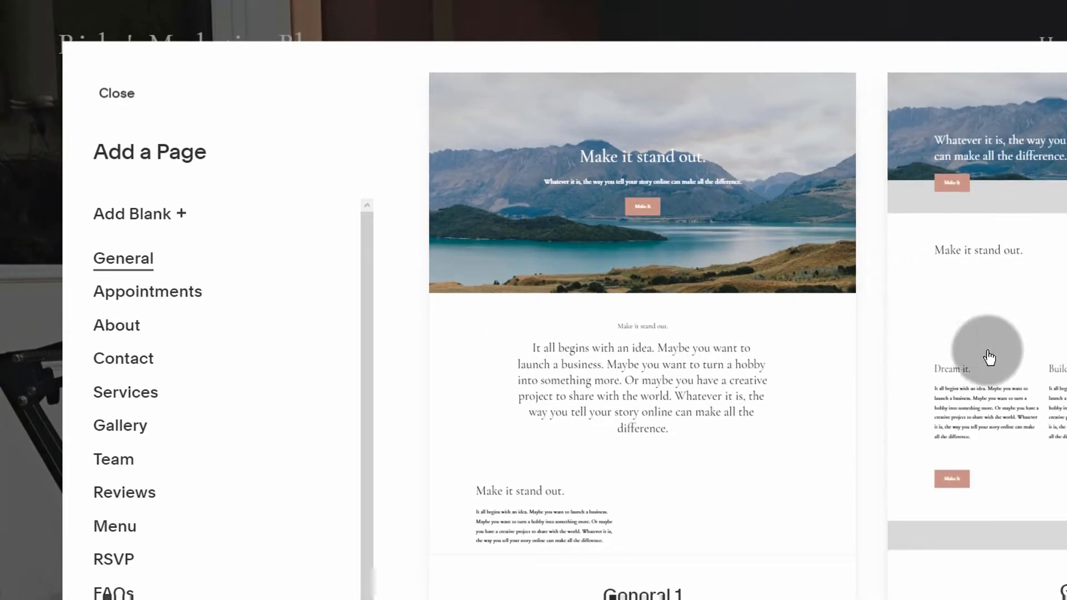
pyautogui.scroll(-3, 639, 302)
pyautogui.scroll(-3, 639, 304)
pyautogui.scroll(6, 640, 307)
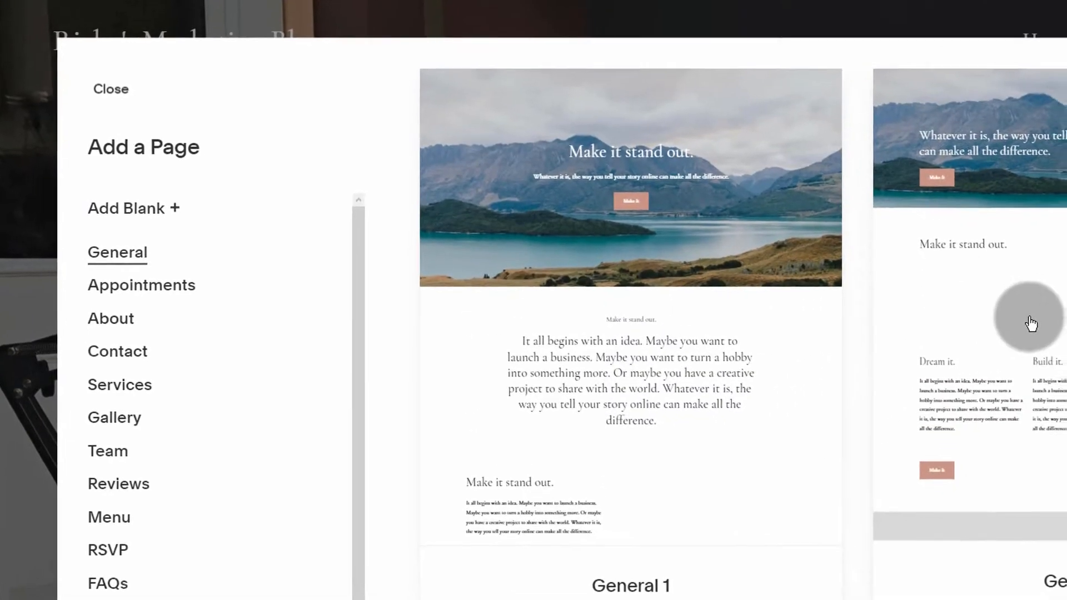
pyautogui.scroll(-10, 1031, 350)
pyautogui.scroll(4, 1036, 356)
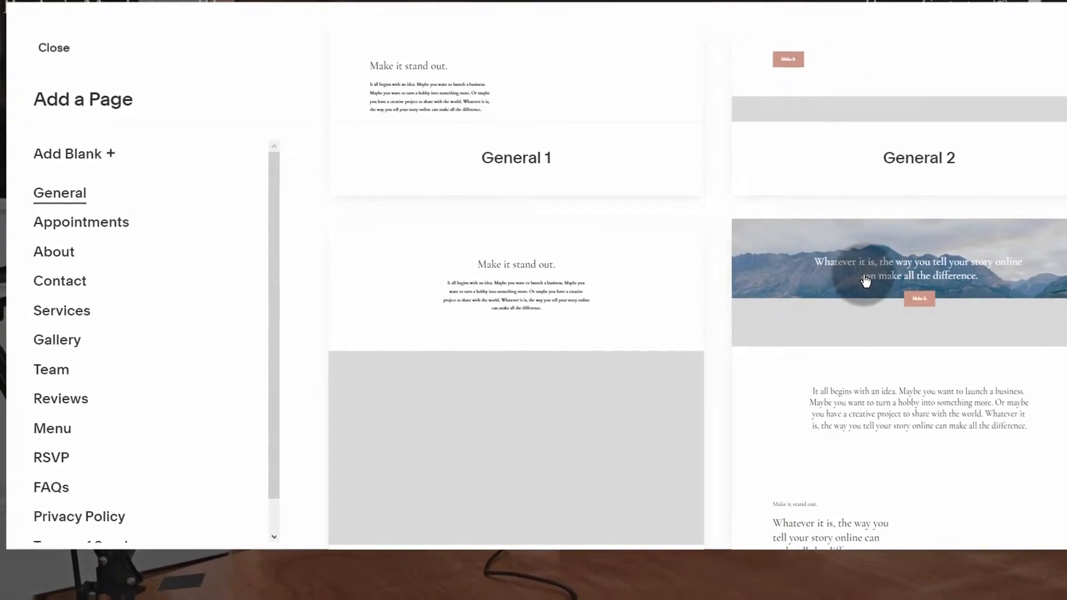
pyautogui.scroll(-10, 865, 280)
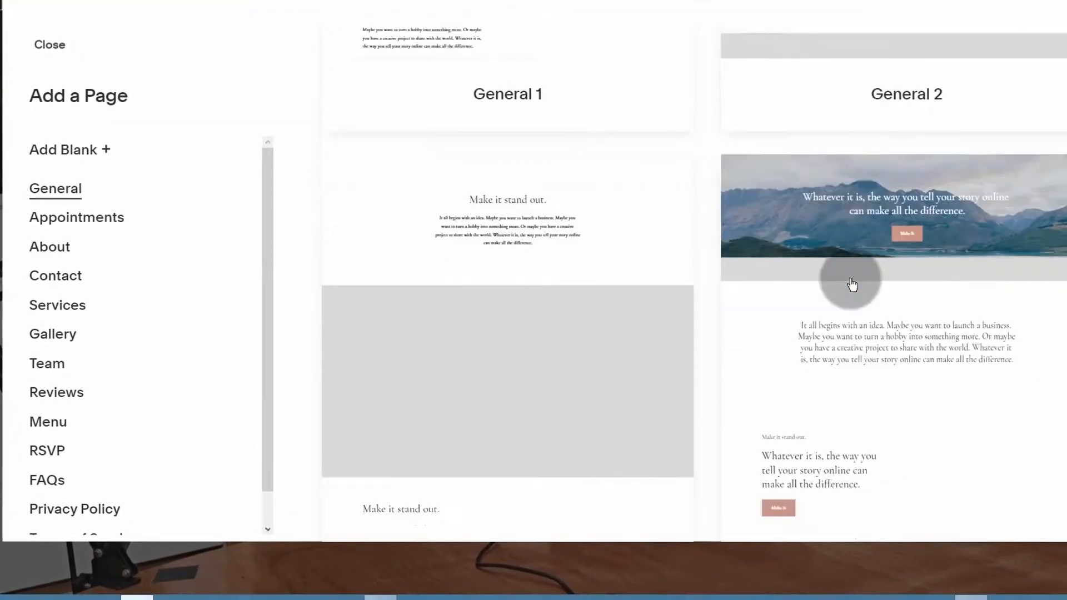
pyautogui.scroll(15, 851, 284)
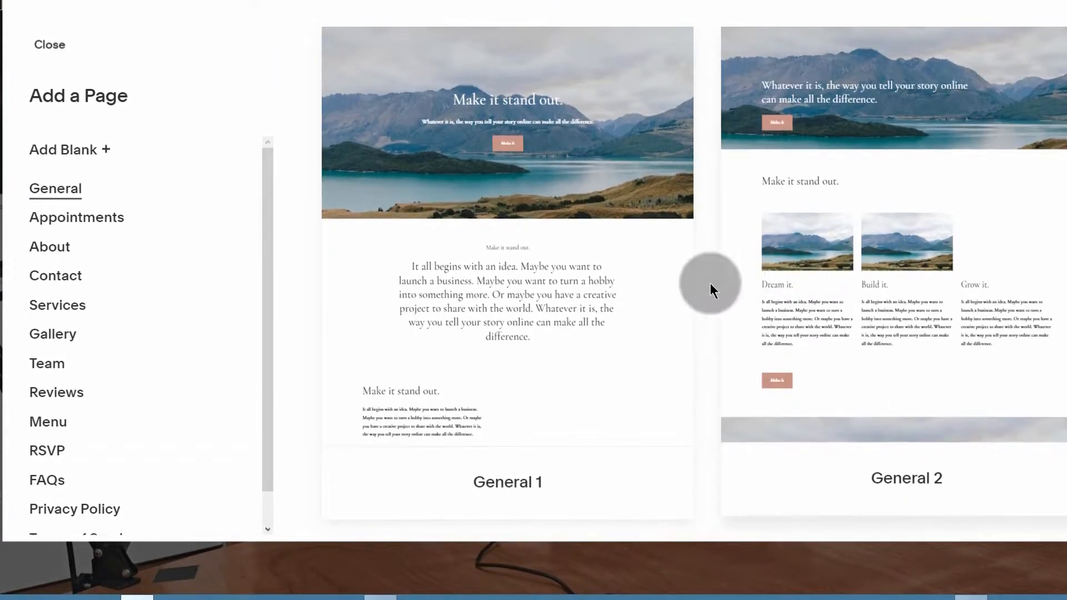
pyautogui.scroll(-10, 666, 284)
pyautogui.scroll(5, 550, 261)
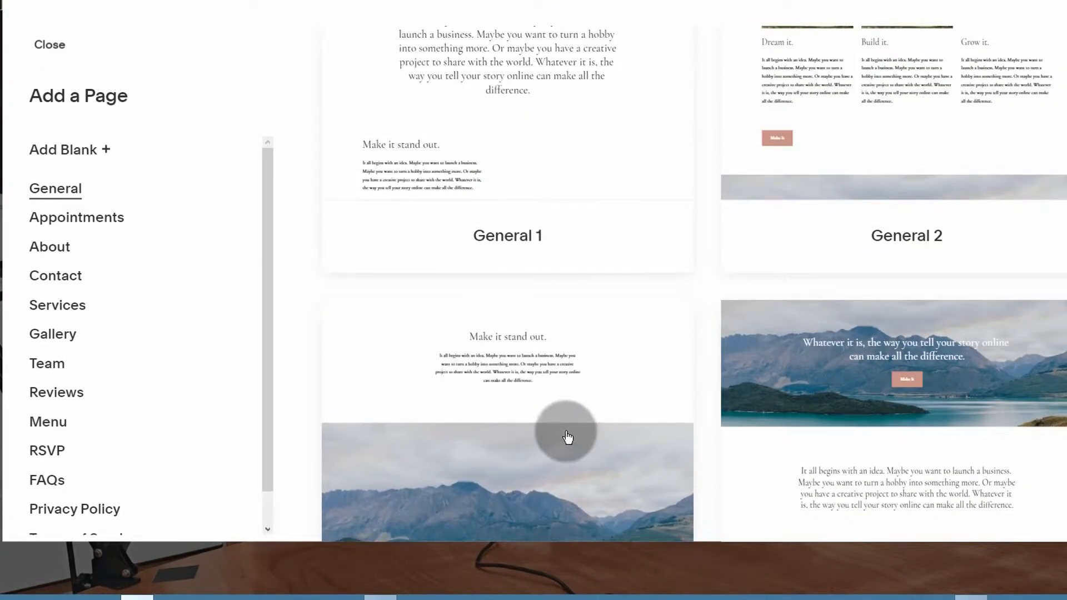
# Browse the About category of page layouts
pyautogui.click(50, 250)
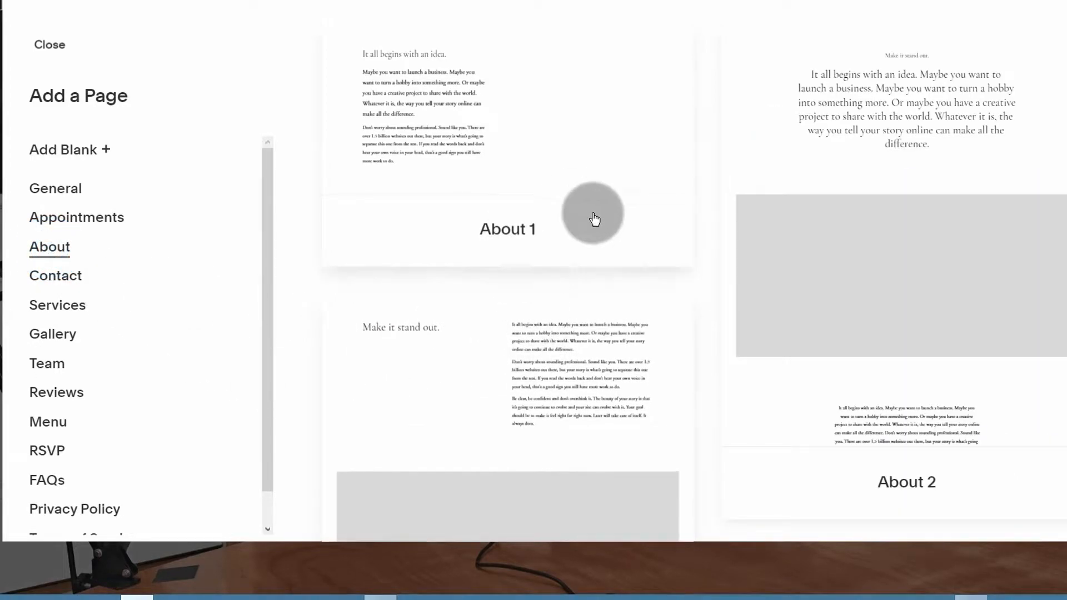
pyautogui.scroll(-5, 595, 222)
pyautogui.scroll(5, 598, 231)
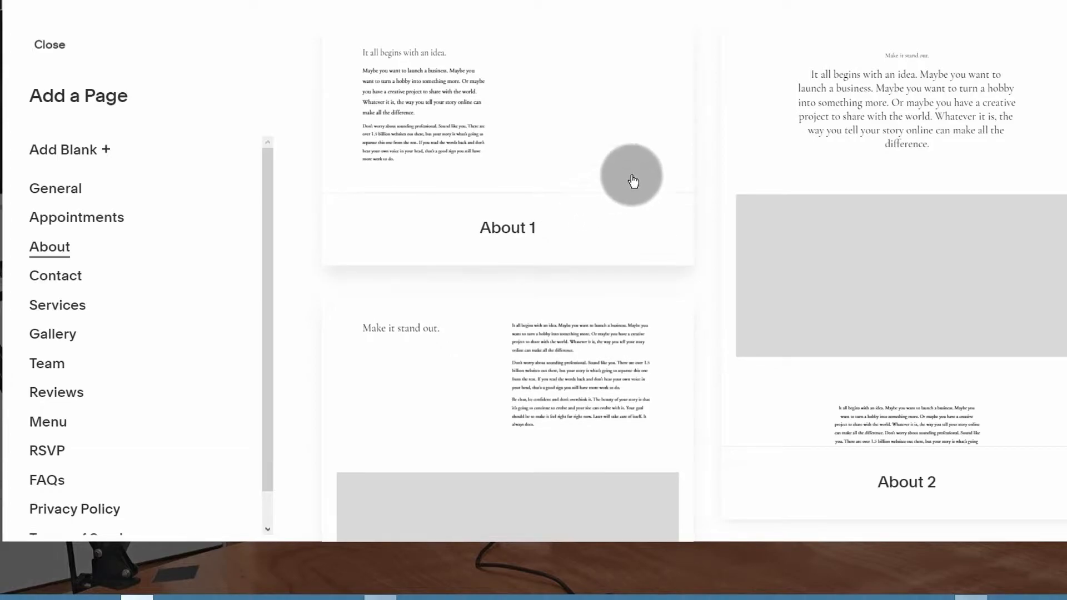
pyautogui.scroll(-5, 555, 195)
pyautogui.scroll(5, 493, 209)
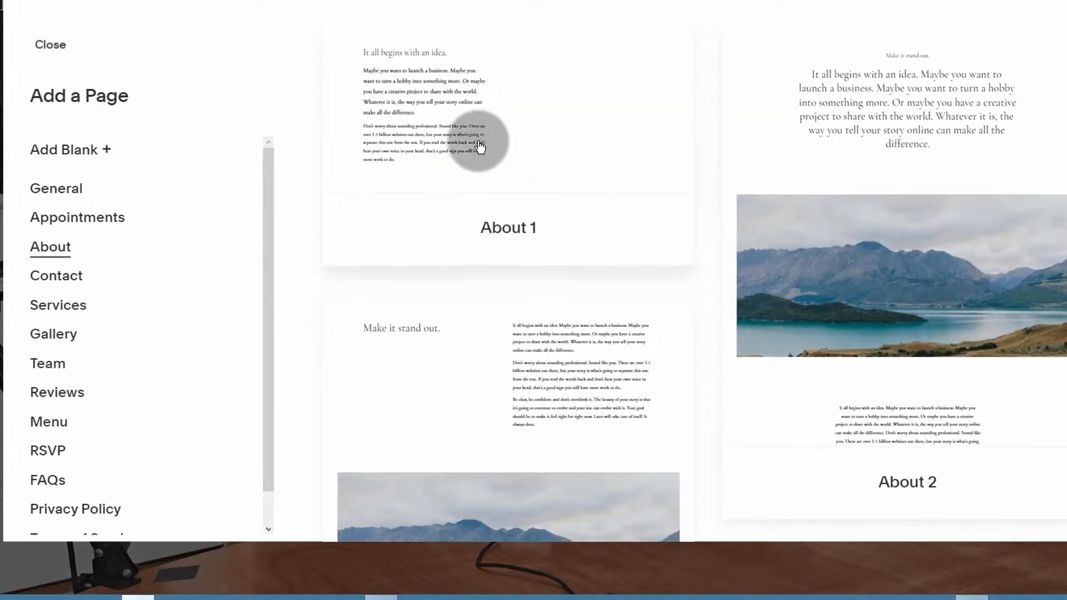
# Add a blank page named About to the main navigation and move it between Home and Contact
pyautogui.click(57, 150)
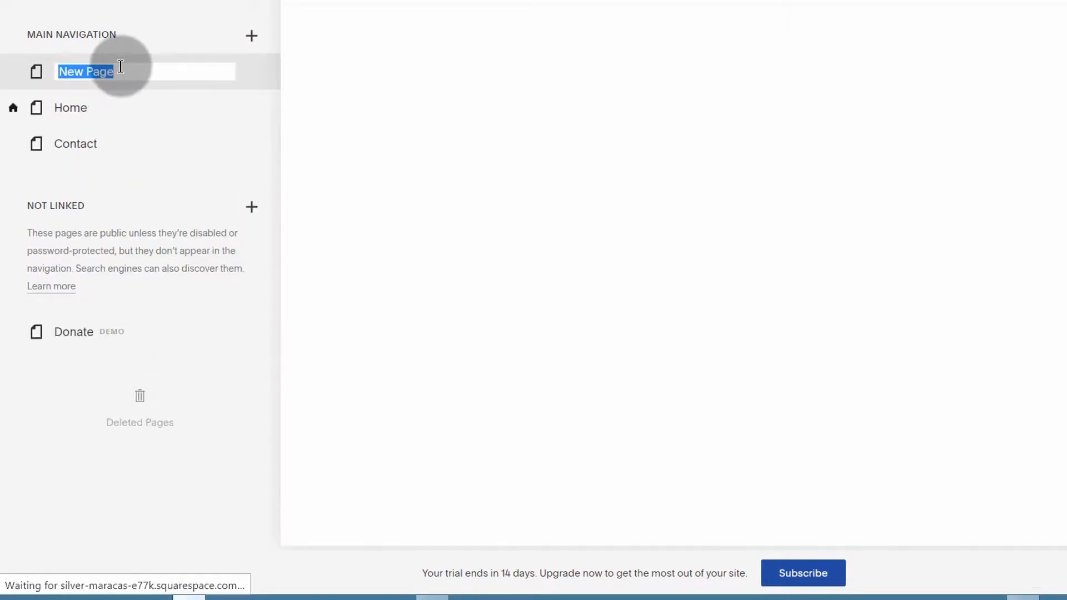
pyautogui.click(121, 66)
pyautogui.moveTo(123, 70); pyautogui.dragTo(56, 71)
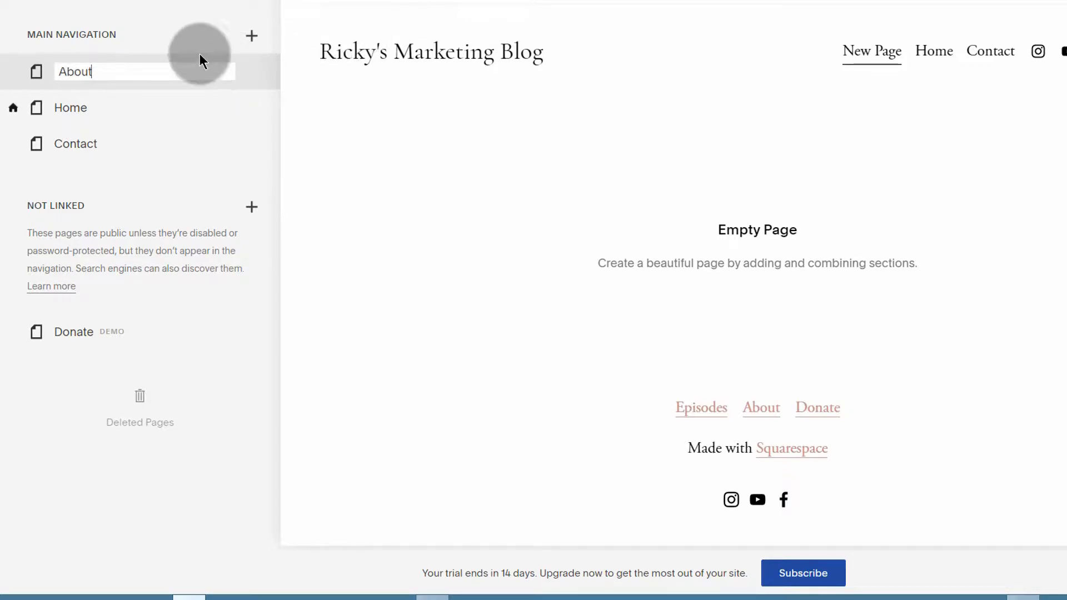
pyautogui.click(255, 79)
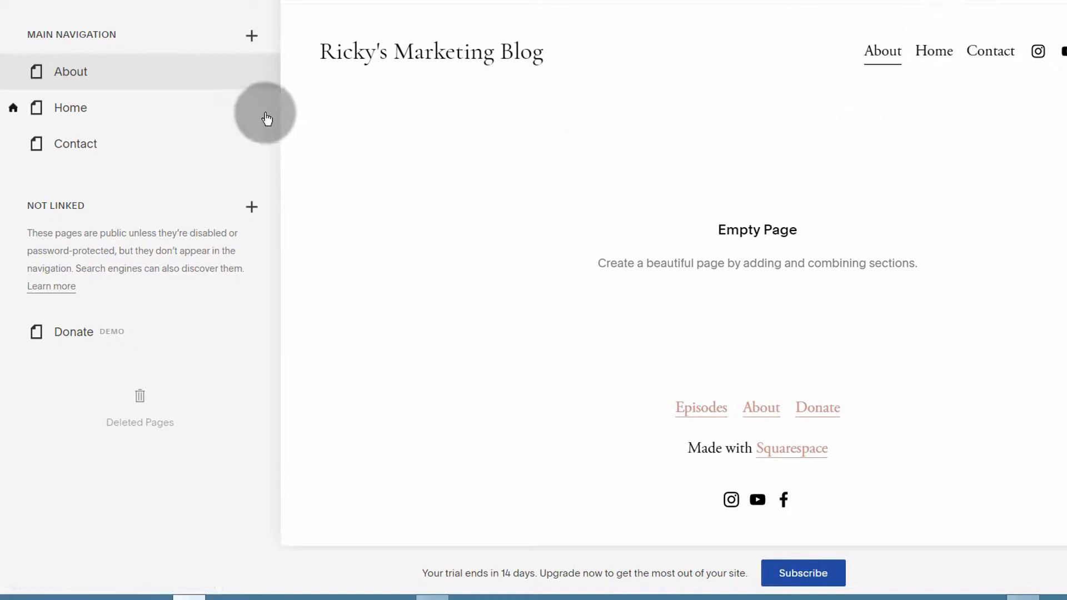
pyautogui.moveTo(99, 76); pyautogui.dragTo(105, 122)
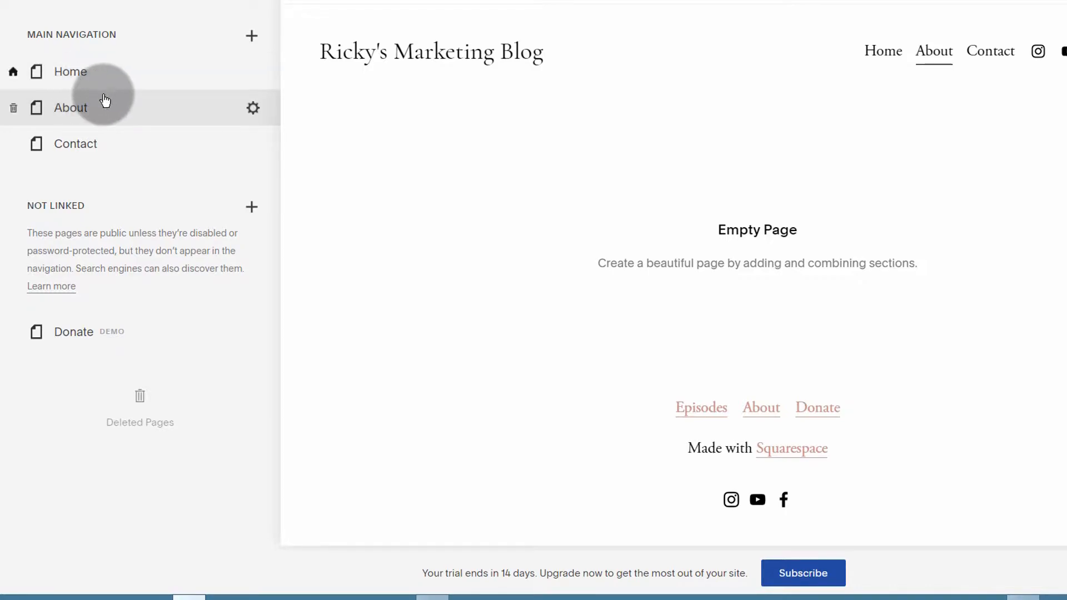
# Add a blog collection with the Blog 2 layout to the main navigation and name it Blog
pyautogui.click(252, 39)
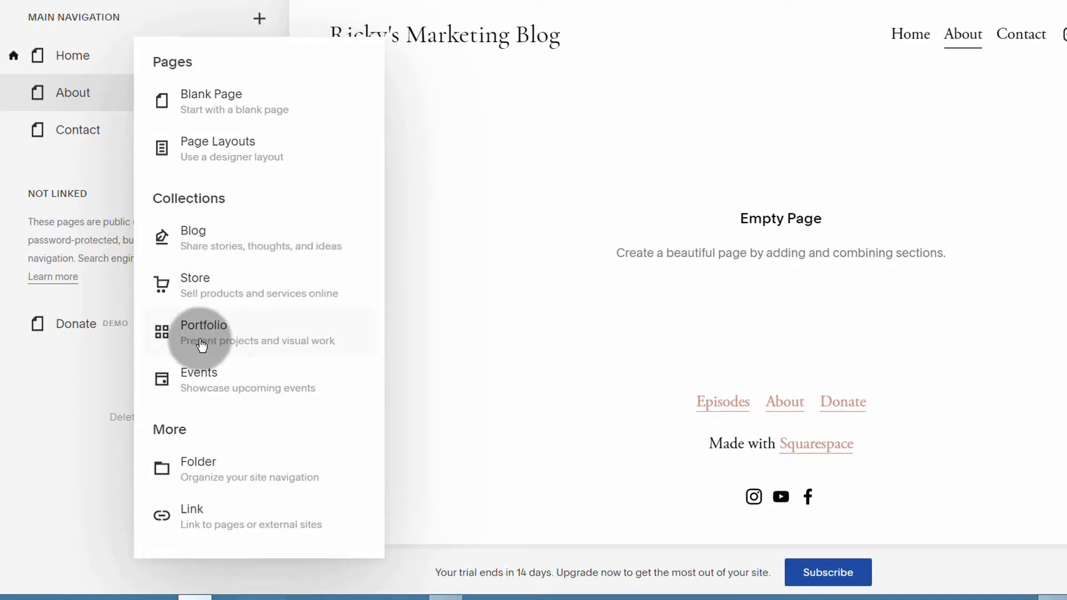
pyautogui.click(194, 239)
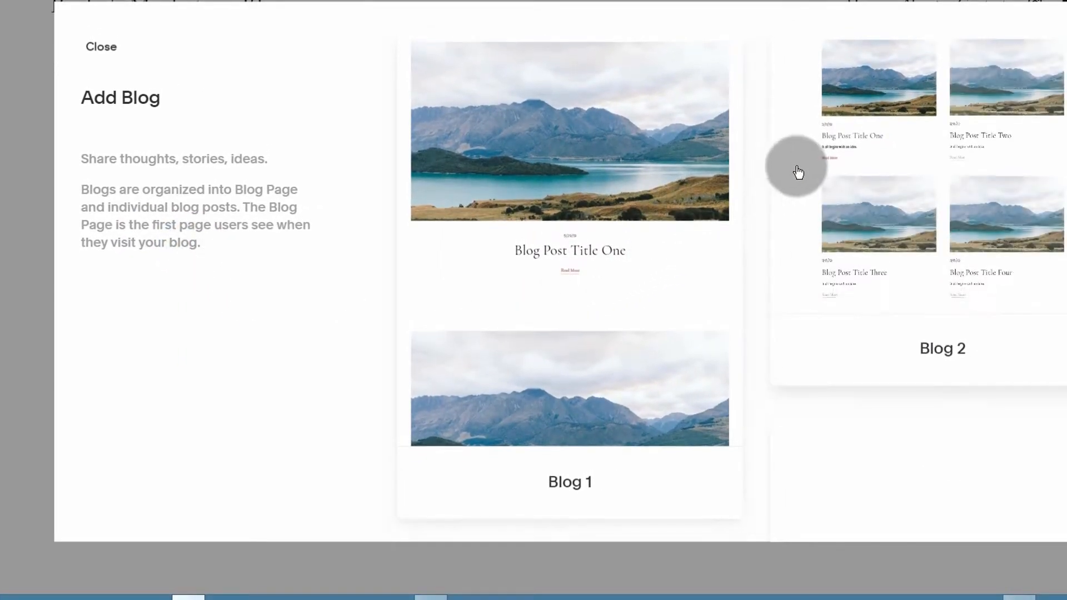
pyautogui.scroll(-8, 877, 188)
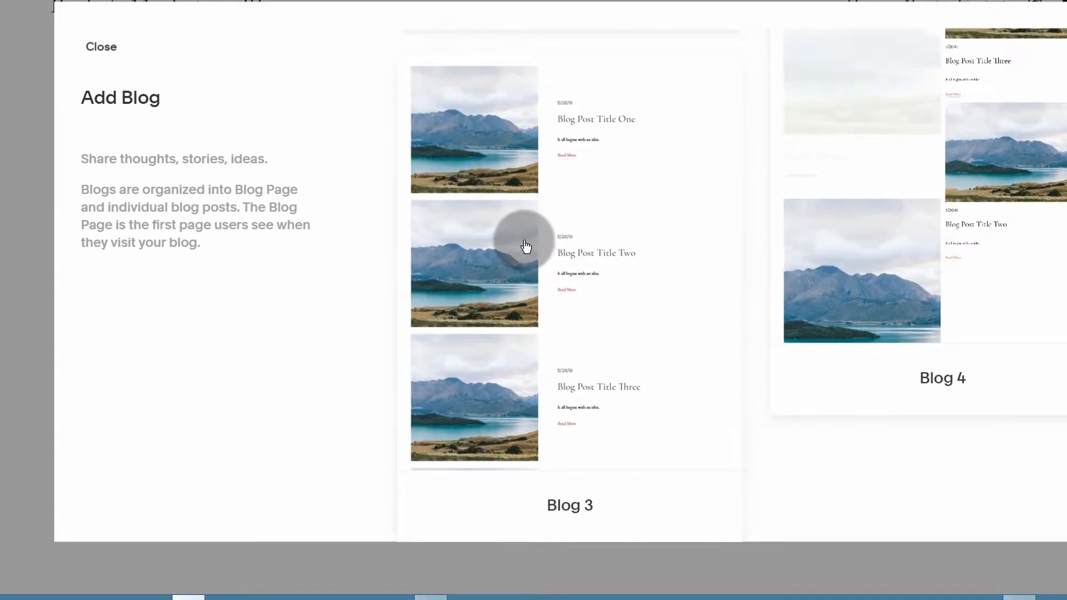
pyautogui.scroll(8, 523, 239)
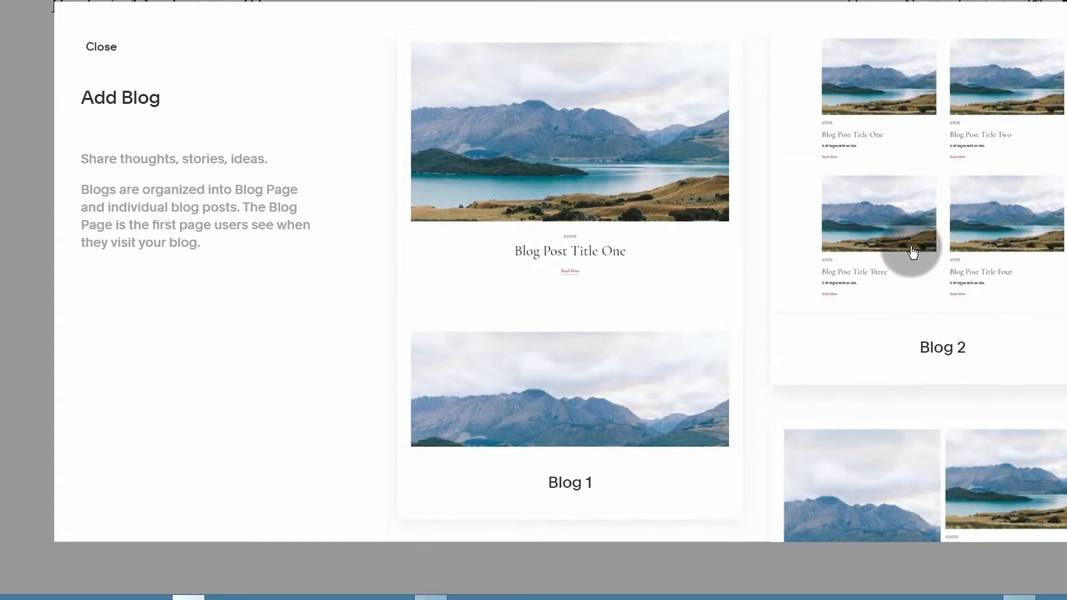
pyautogui.scroll(-8, 911, 251)
pyautogui.scroll(6, 910, 246)
pyautogui.scroll(2, 909, 246)
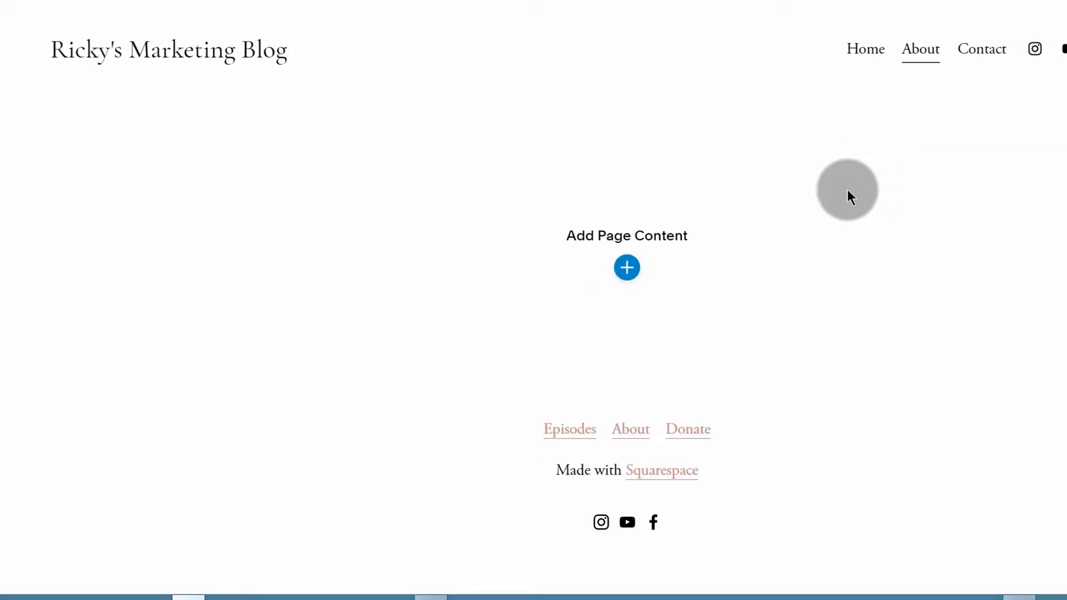
pyautogui.click(87, 71)
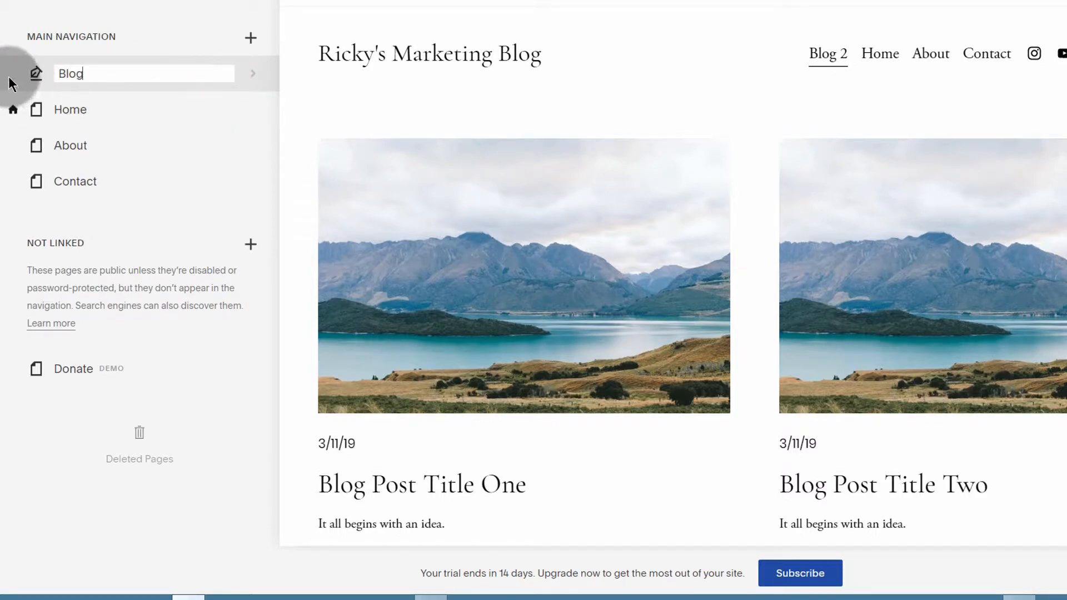
# Open the Blog page's post list and delete Blog Post Title Four, confirming the deletion
pyautogui.click(71, 74)
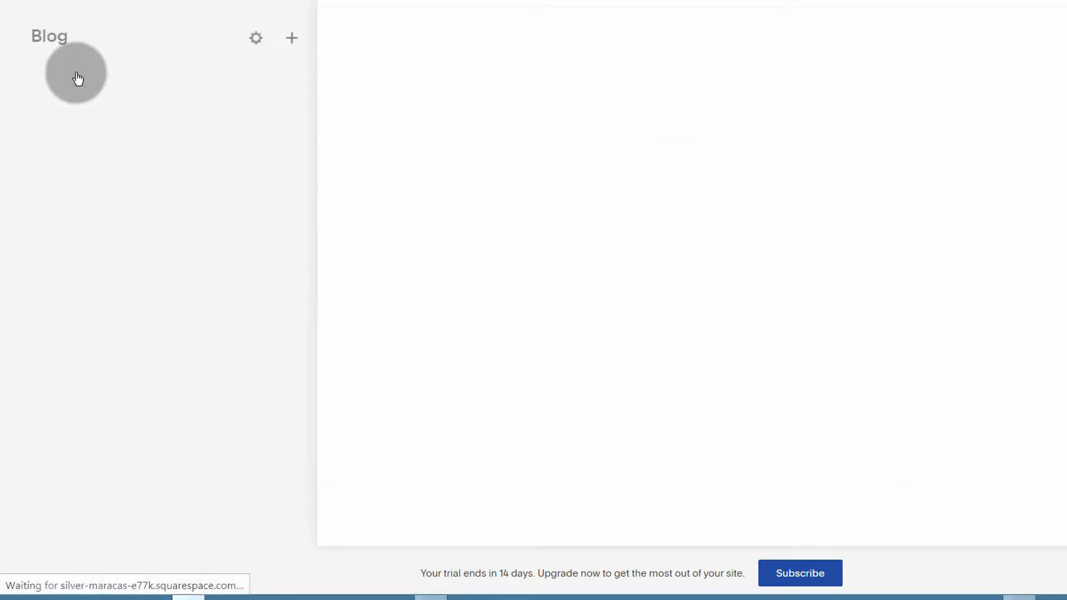
pyautogui.moveTo(34, 191)
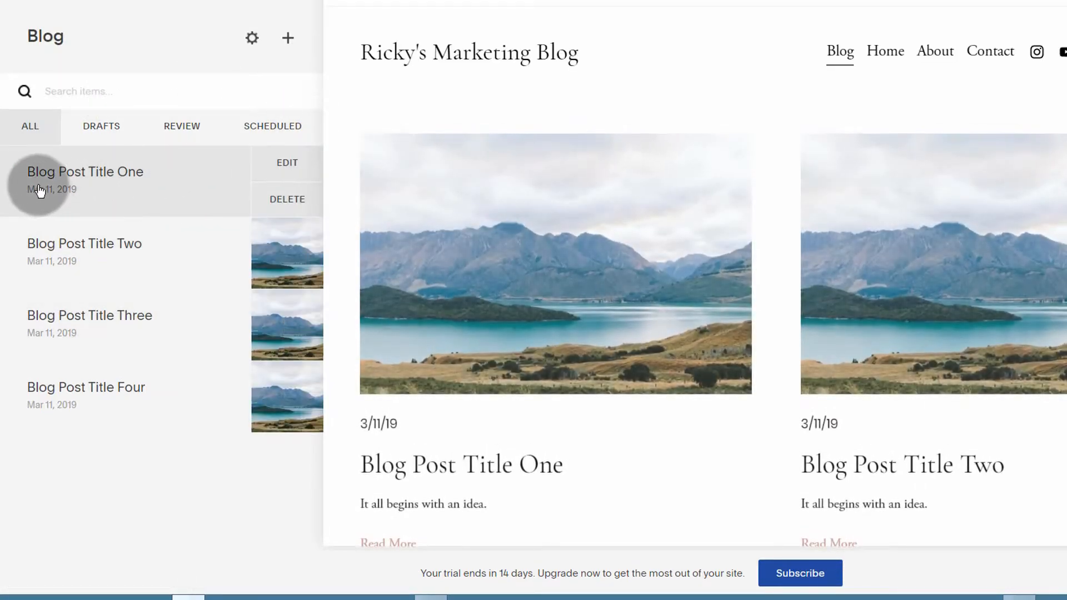
pyautogui.moveTo(197, 370)
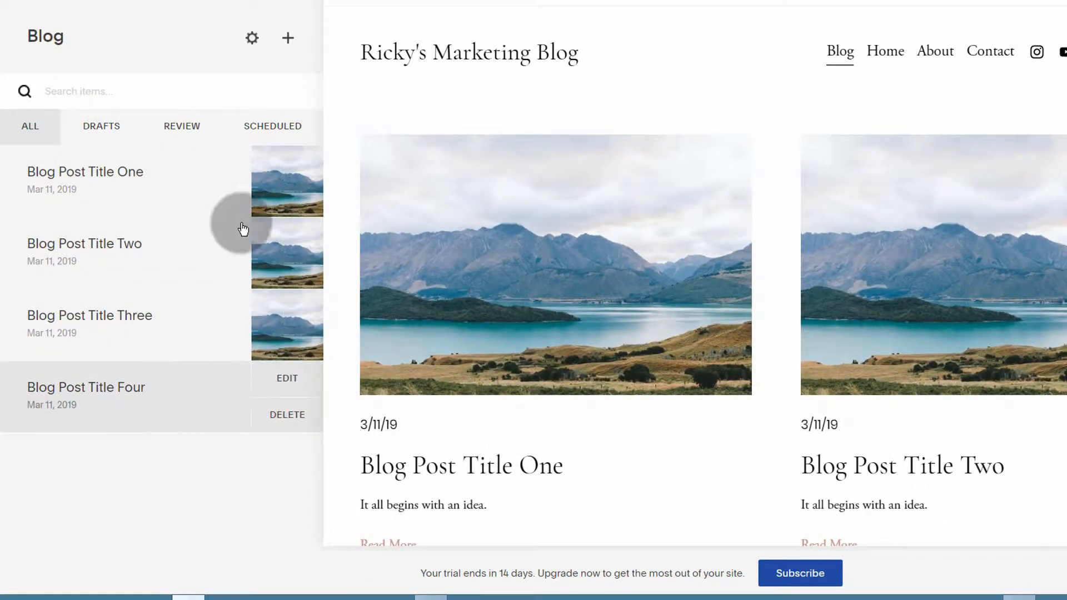
pyautogui.click(289, 421)
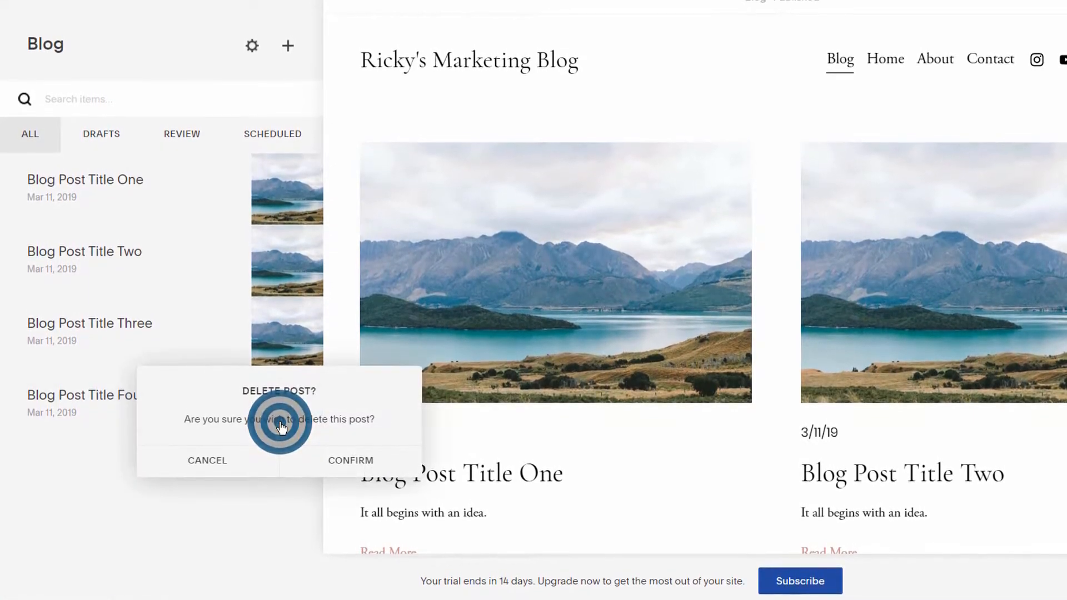
pyautogui.click(351, 465)
# Look through Blog Post Title Three in the editor, discard any changes and return to the list of the site's pages
pyautogui.moveTo(289, 323)
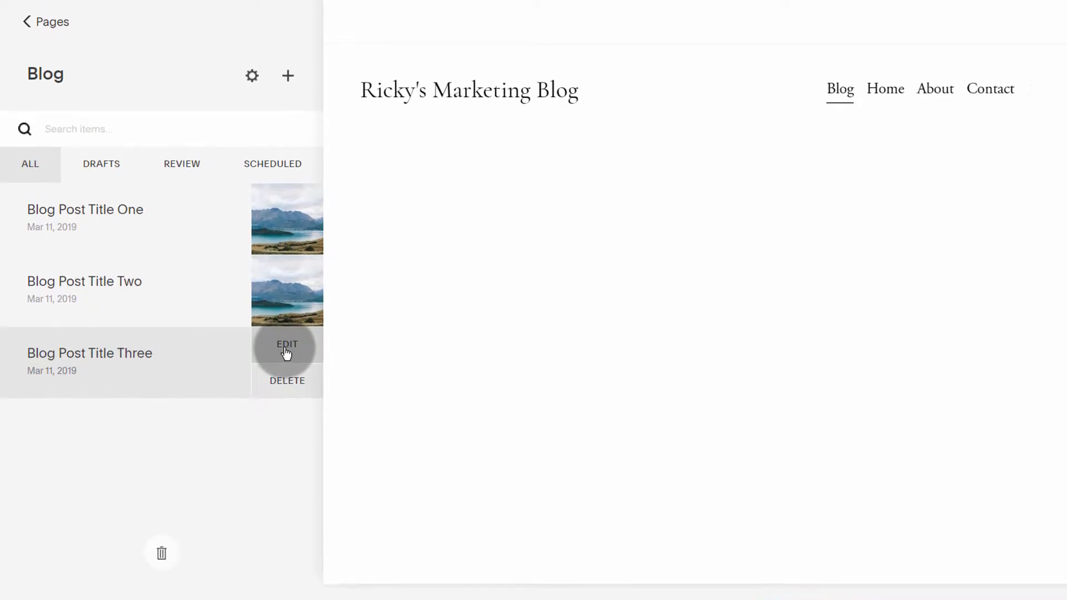
pyautogui.click(295, 342)
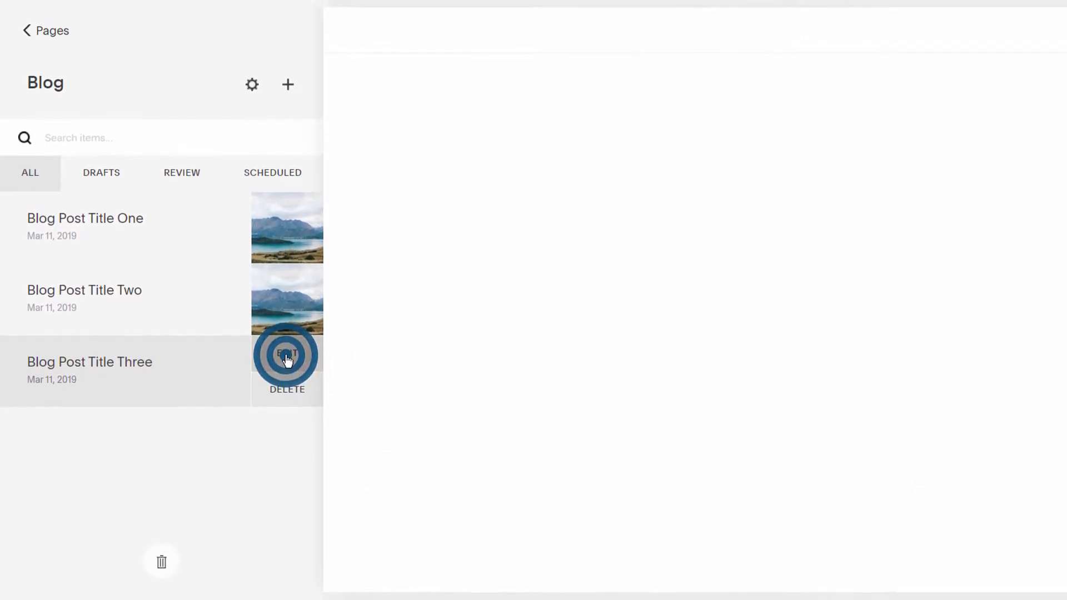
pyautogui.scroll(-10, 616, 374)
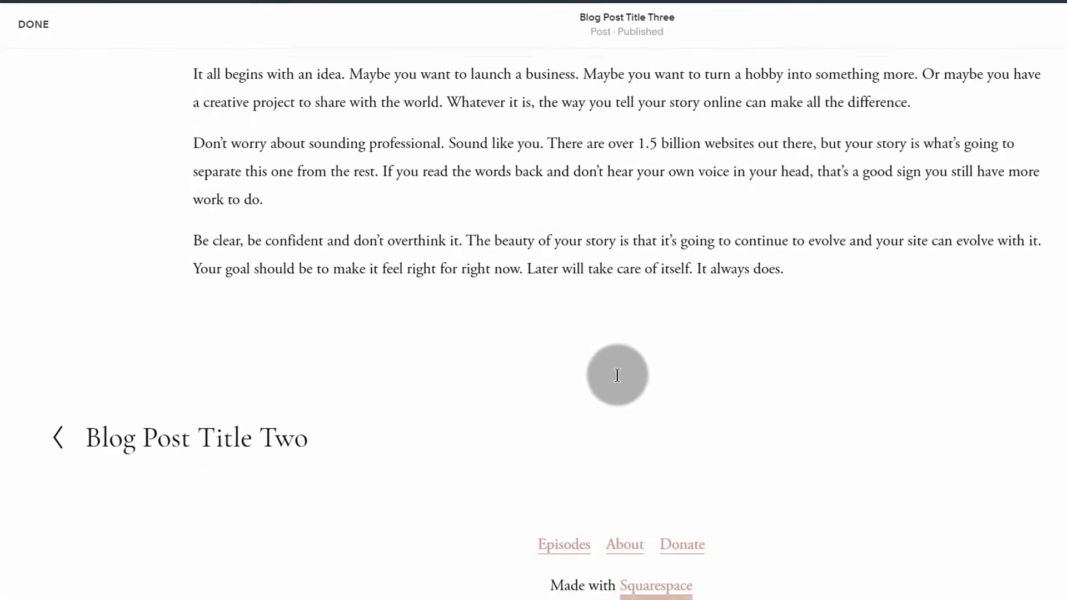
pyautogui.scroll(7, 605, 374)
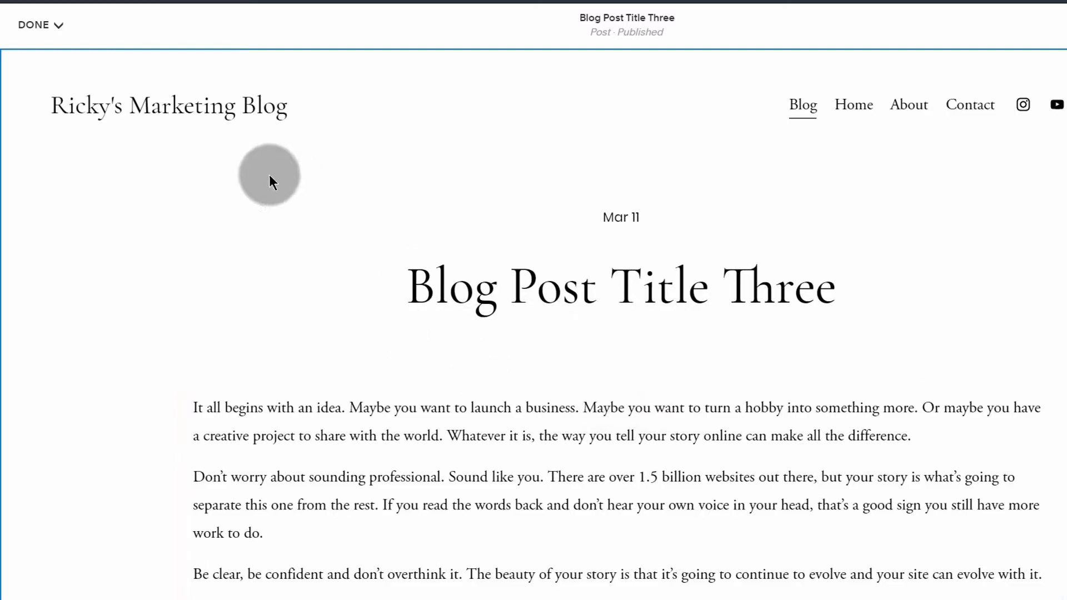
pyautogui.click(59, 88)
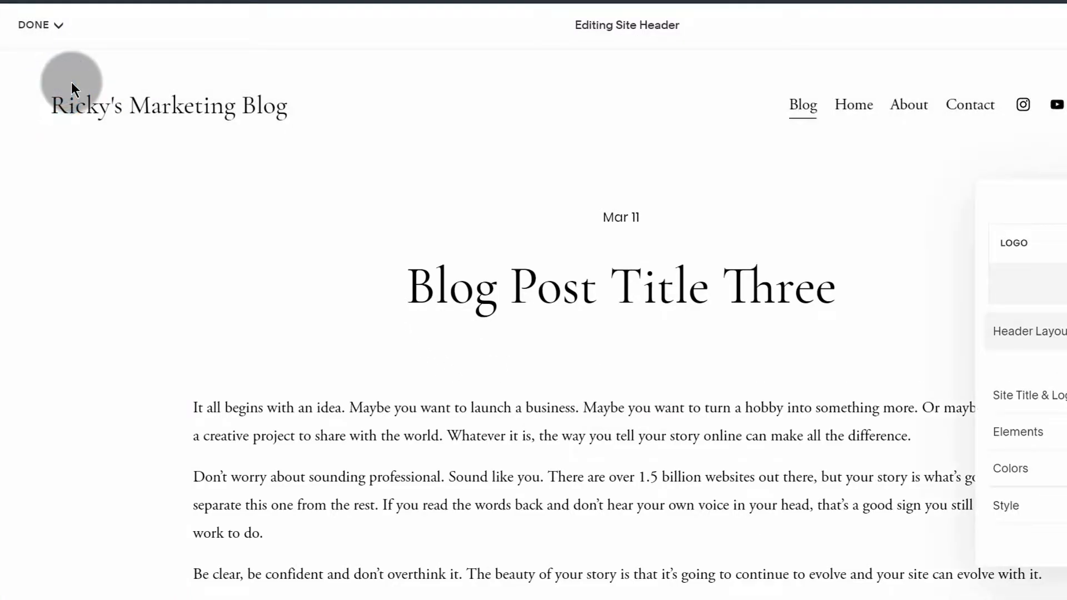
pyautogui.click(56, 23)
pyautogui.click(43, 87)
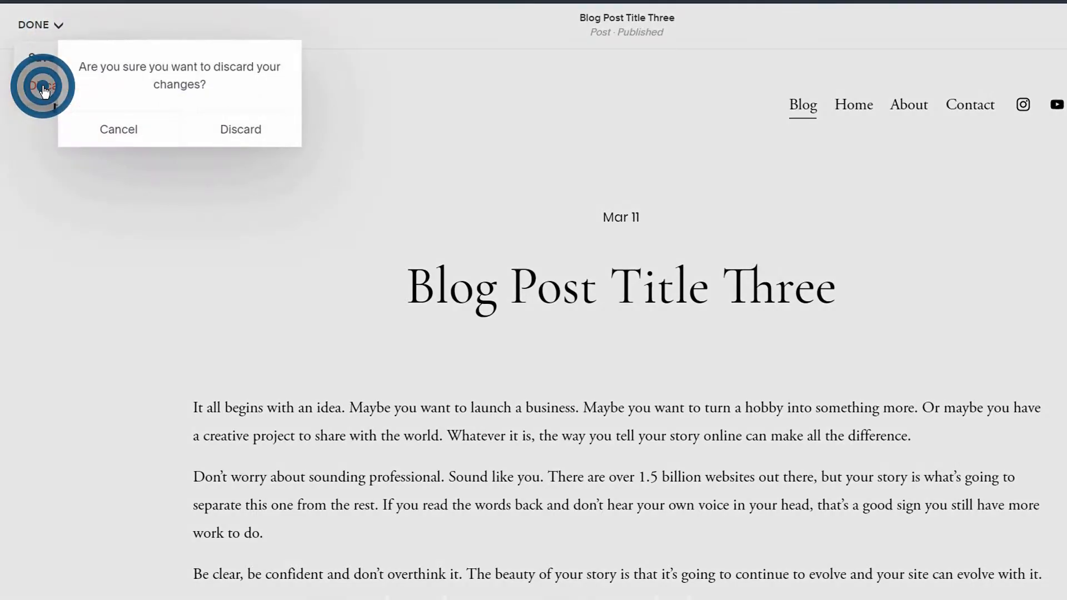
pyautogui.click(231, 132)
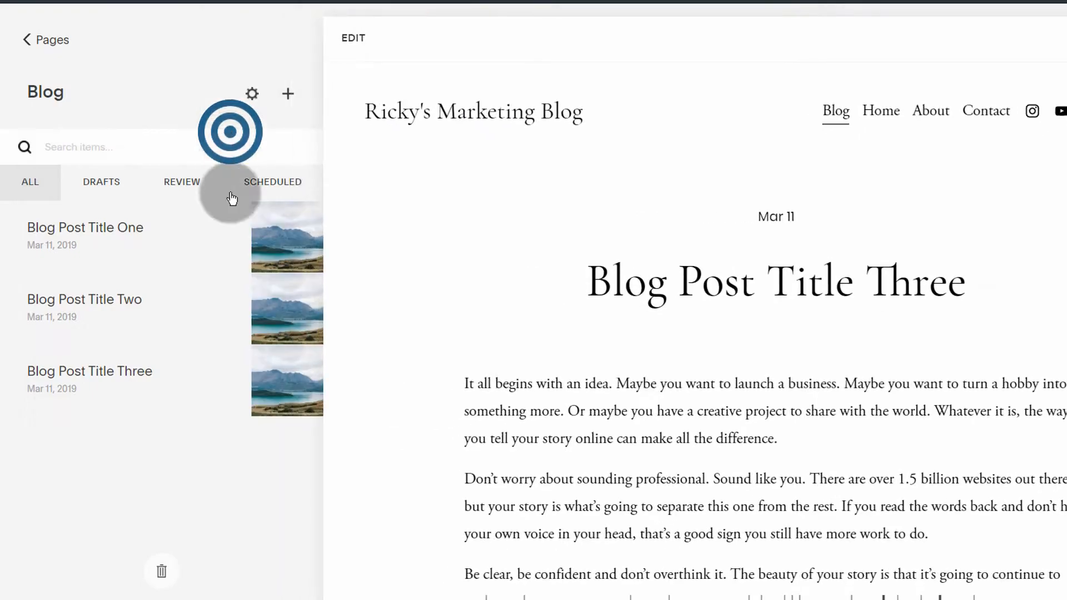
pyautogui.click(26, 41)
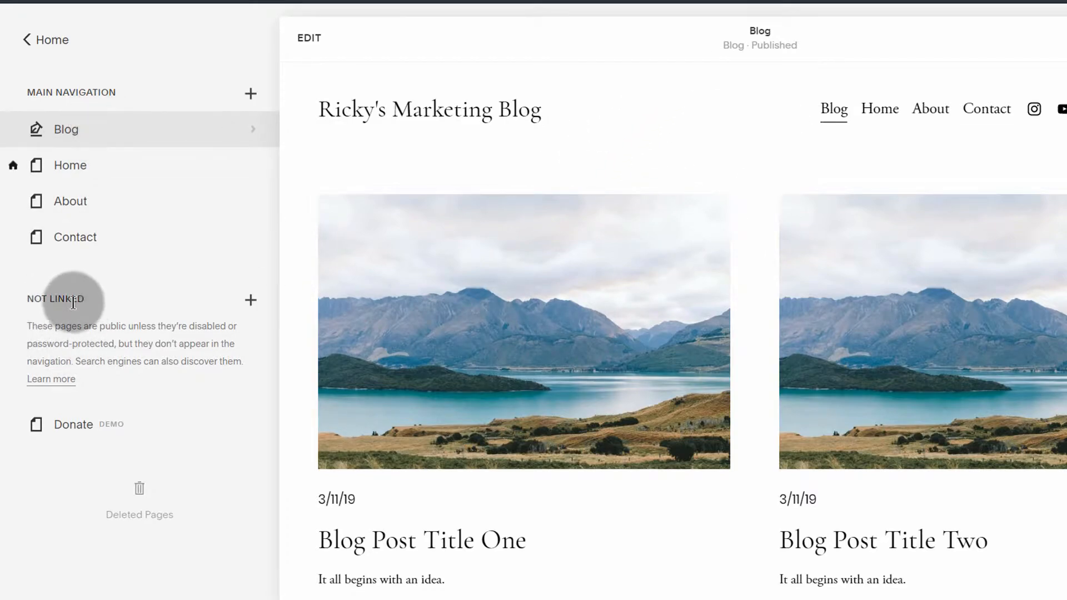
pyautogui.moveTo(30, 299); pyautogui.dragTo(76, 299)
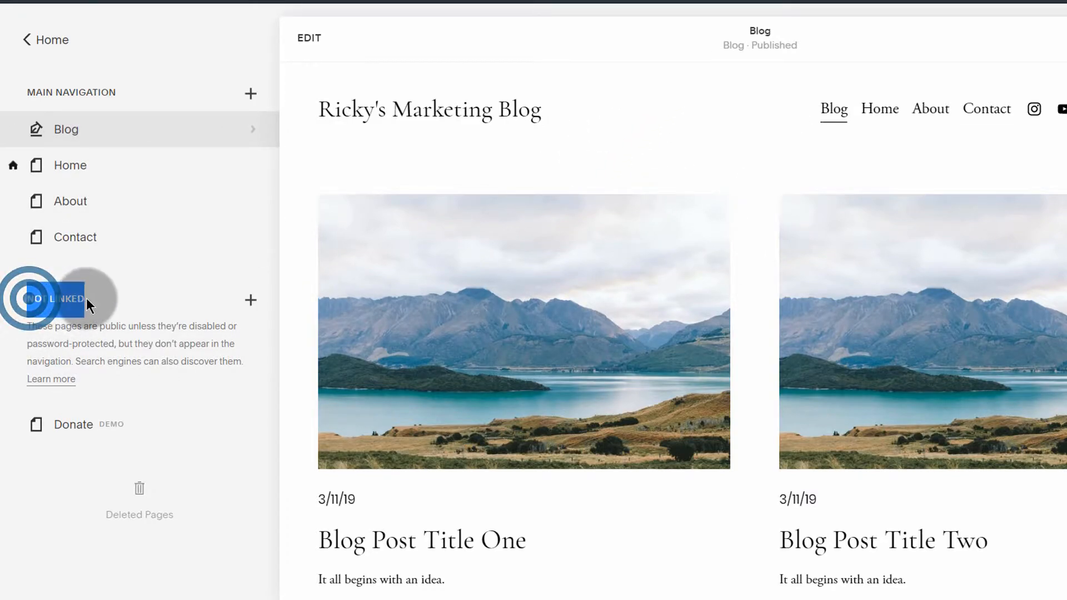
pyautogui.click(96, 309)
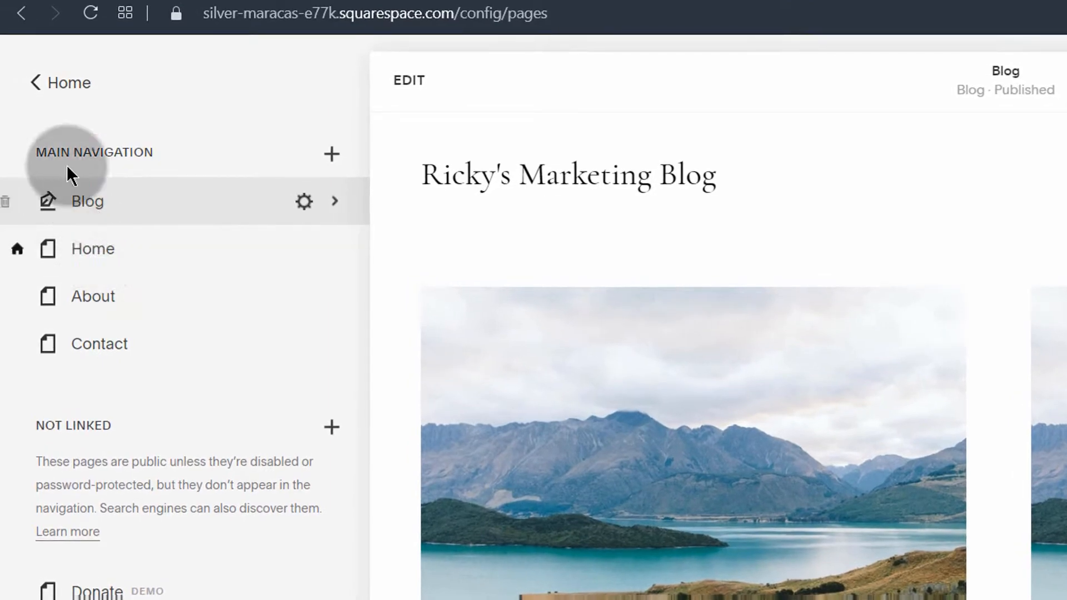
# Open the site's Blogging settings and examine the example address under the post URL format
pyautogui.click(32, 77)
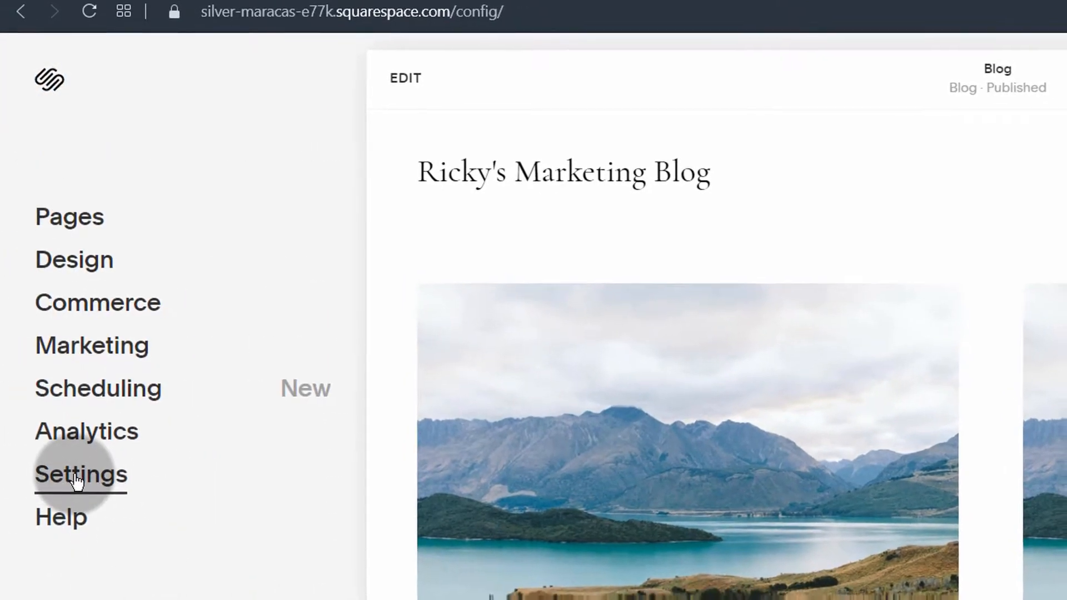
pyautogui.click(73, 488)
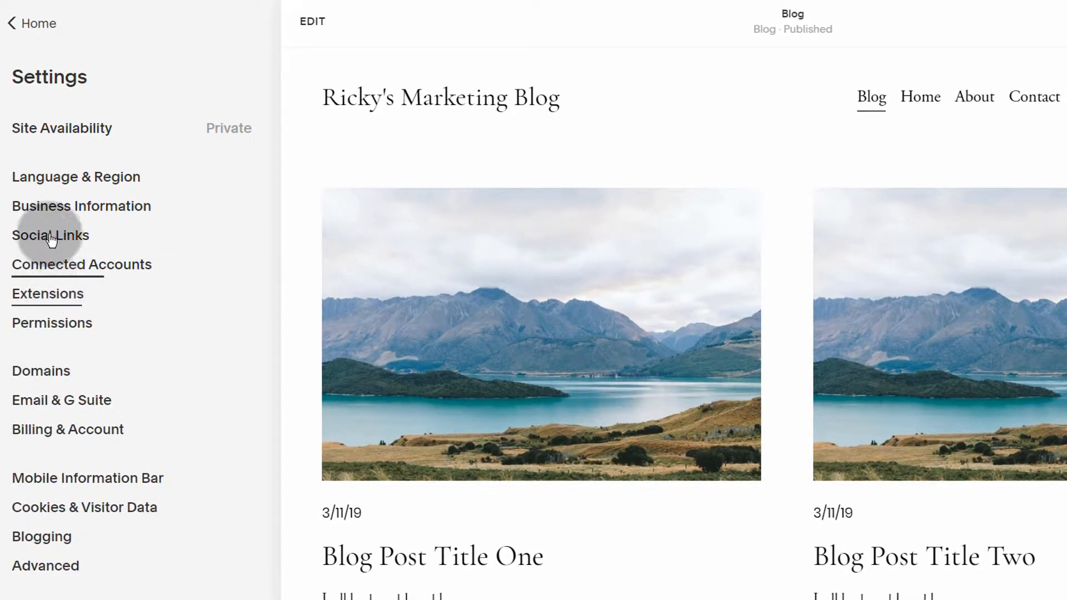
pyautogui.click(43, 548)
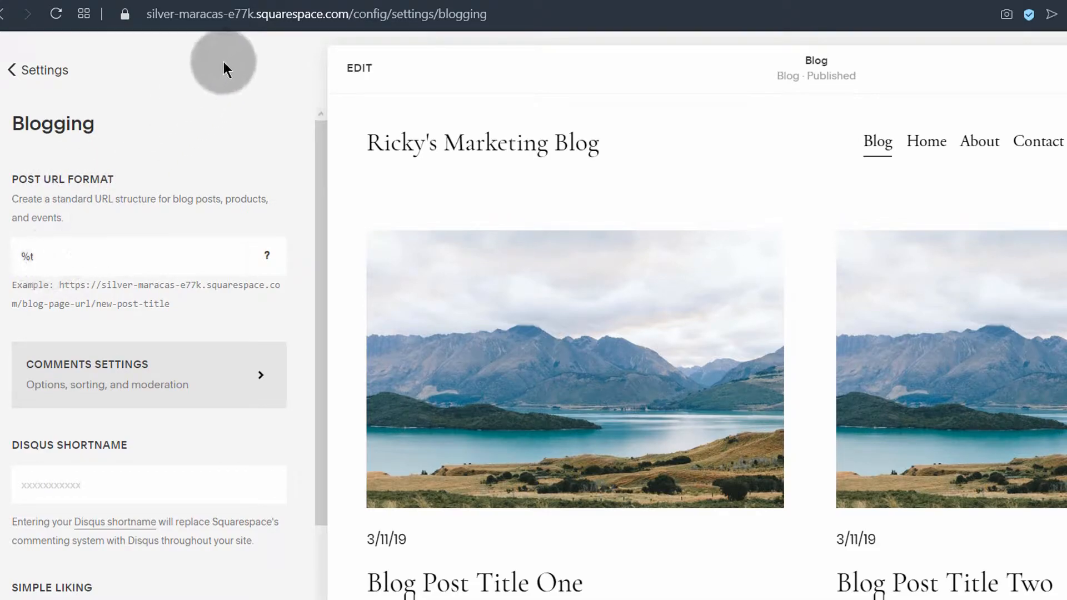
pyautogui.moveTo(355, 14); pyautogui.dragTo(548, 12)
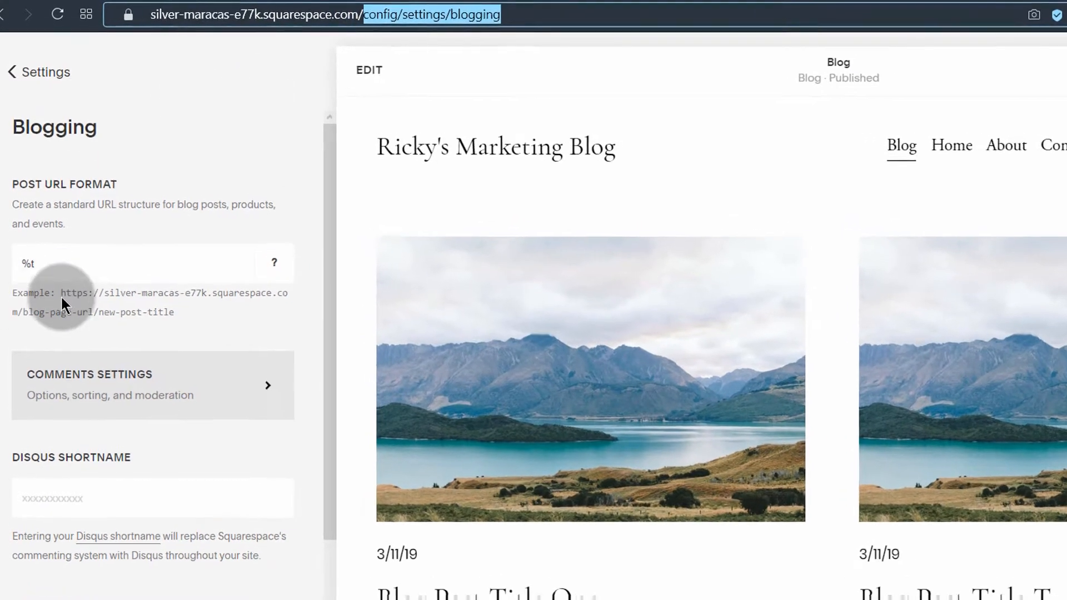
pyautogui.click(61, 264)
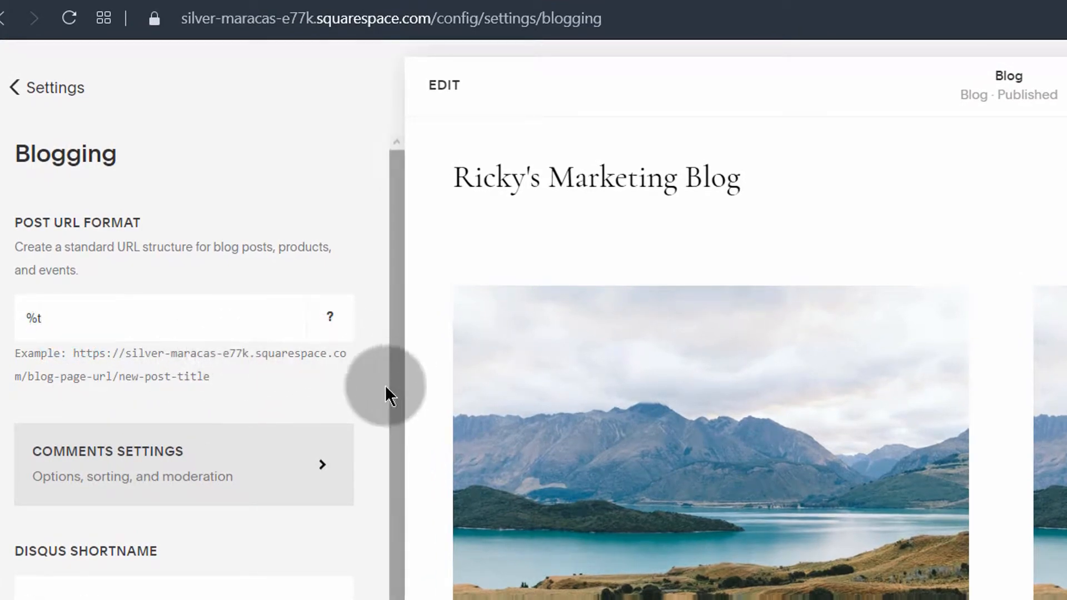
pyautogui.moveTo(20, 375); pyautogui.dragTo(146, 377)
pyautogui.click(153, 381)
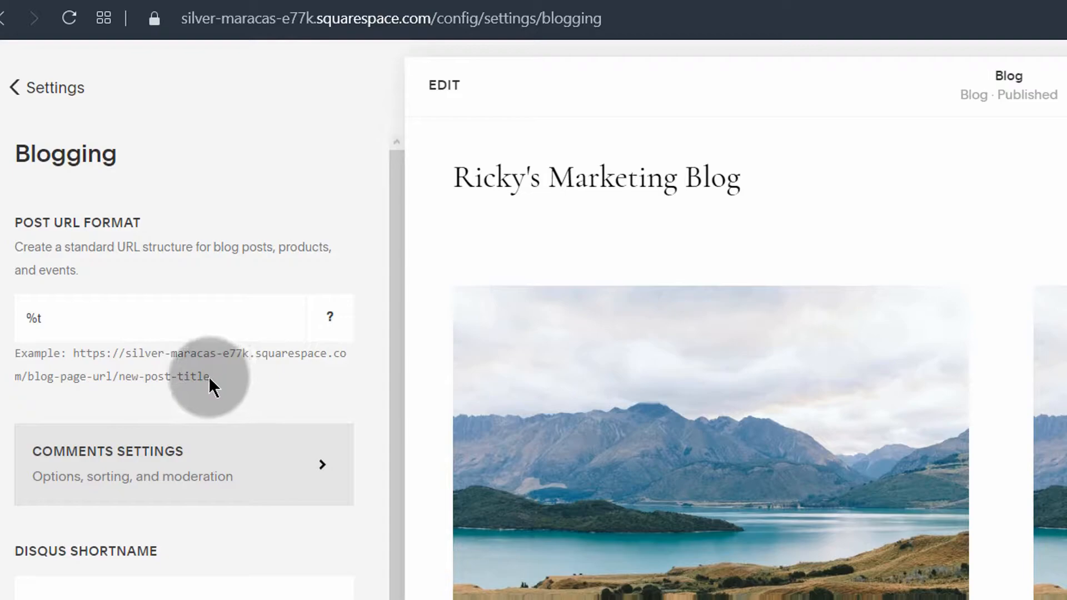
# Set the post URL format to %y/%m/%t
pyautogui.moveTo(331, 310)
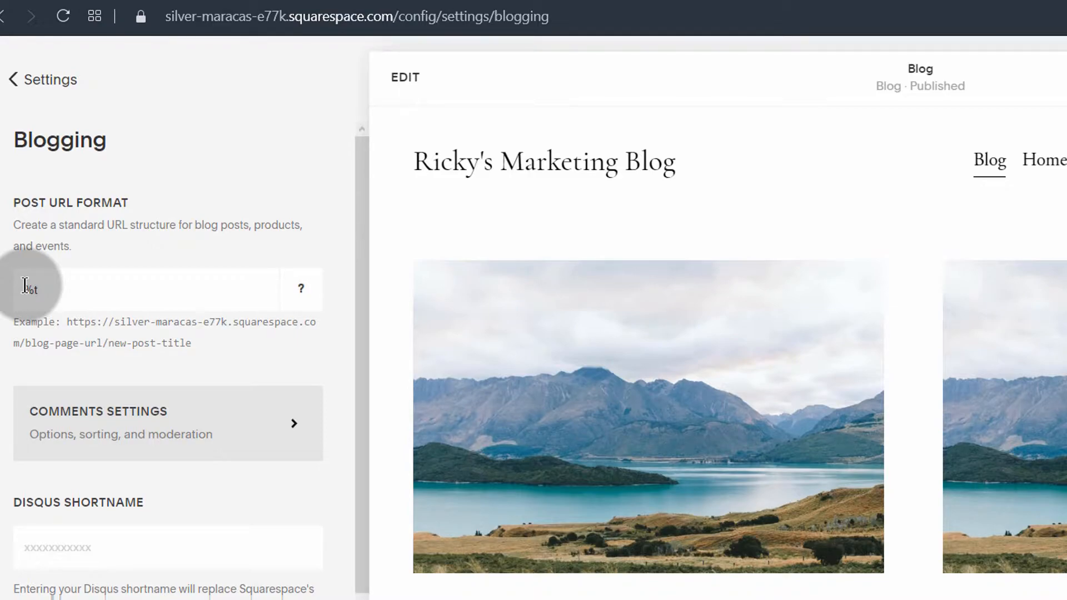
pyautogui.click(23, 285)
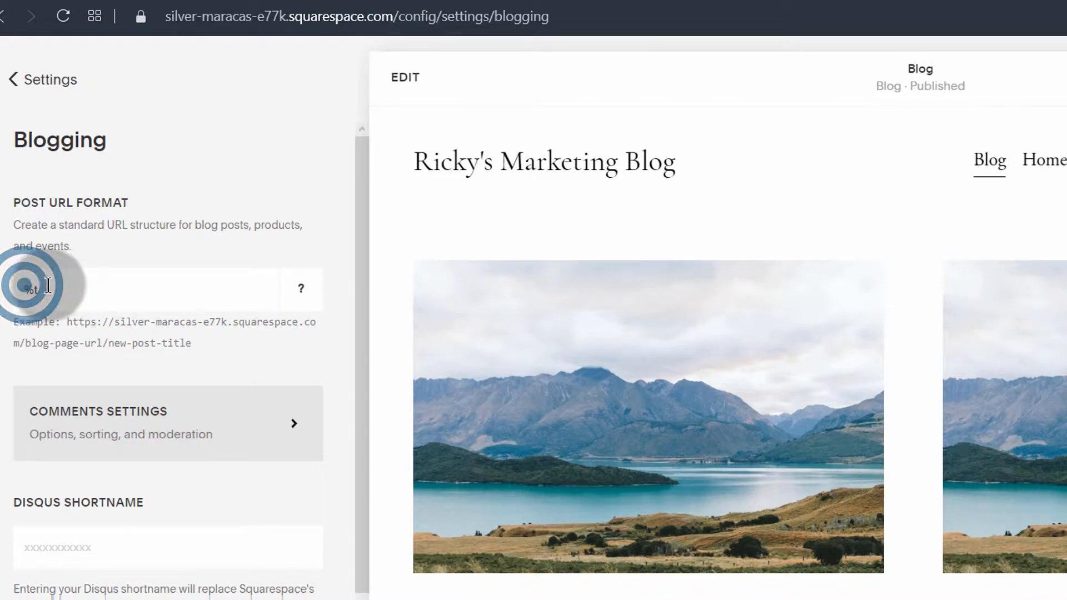
pyautogui.moveTo(312, 290)
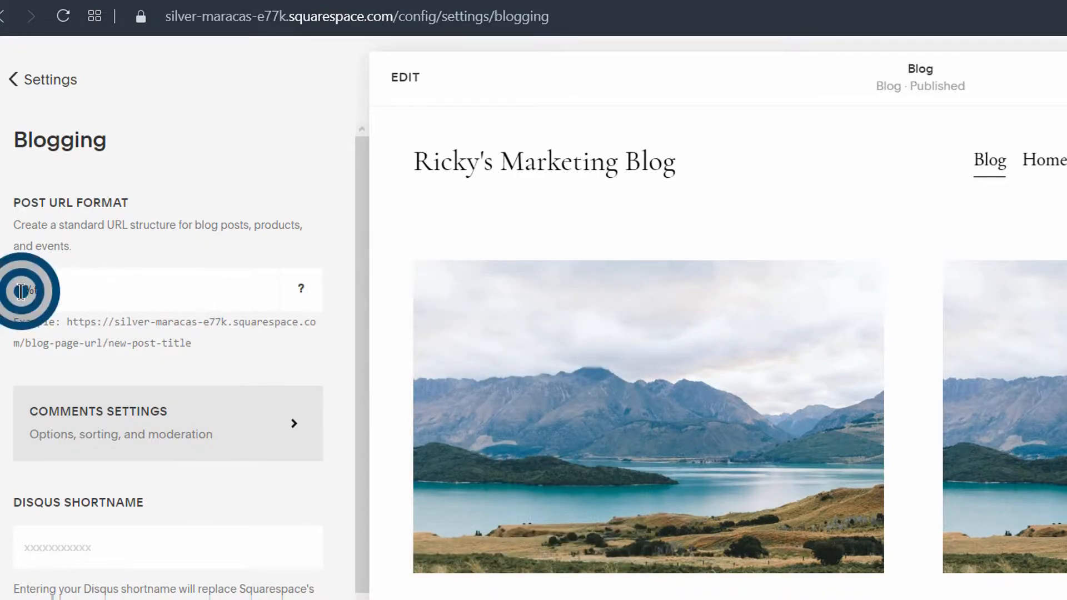
pyautogui.click(21, 290)
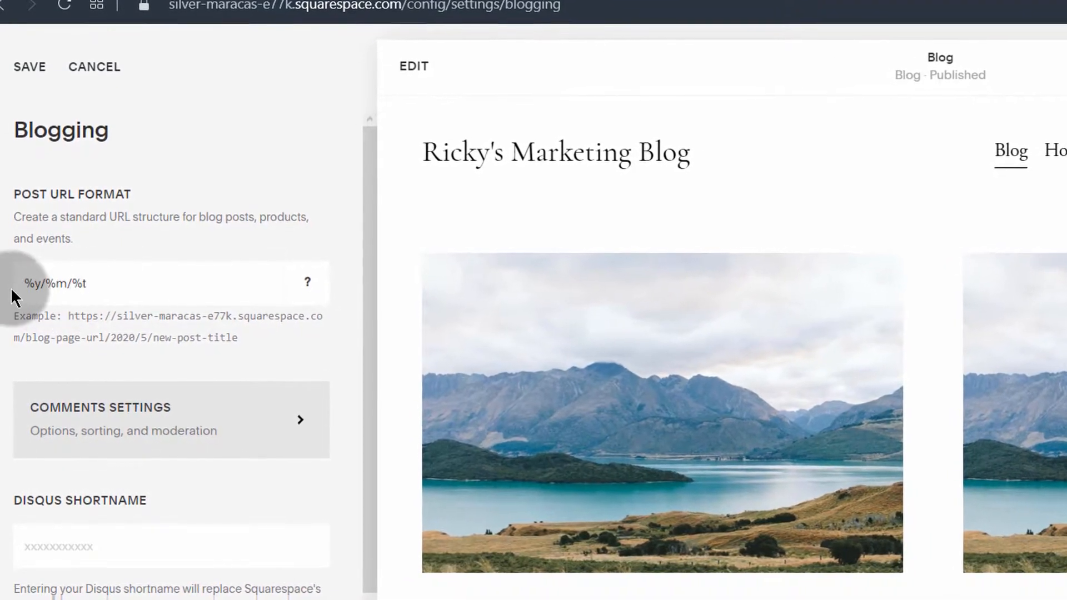
# Compare the year and month codes with the example address and change the post URL format to %y-%m/%t
pyautogui.moveTo(25, 285); pyautogui.dragTo(68, 273)
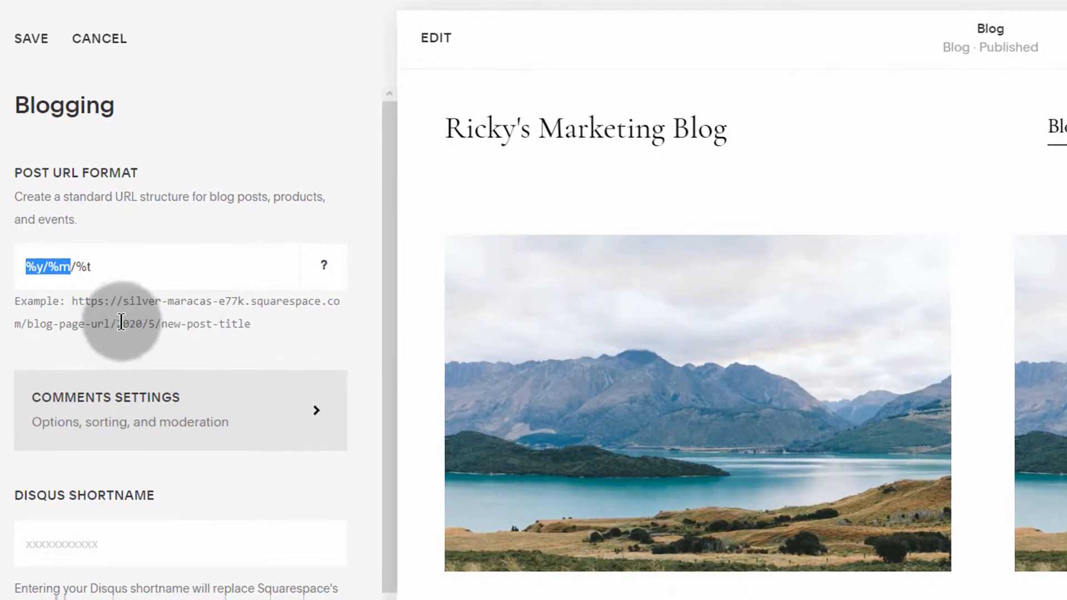
pyautogui.moveTo(115, 324); pyautogui.dragTo(160, 324)
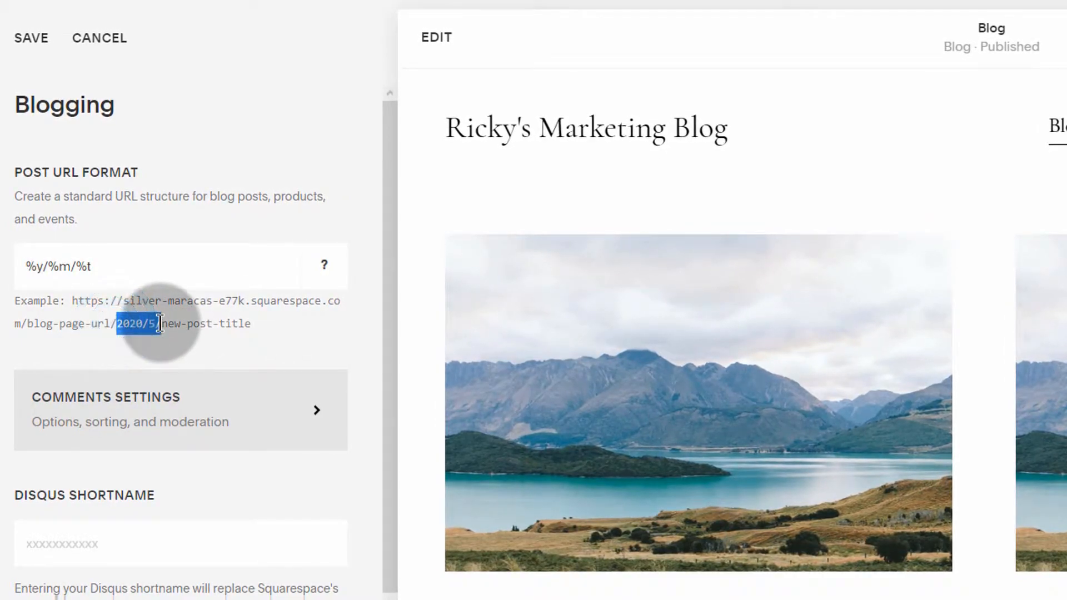
pyautogui.click(76, 266)
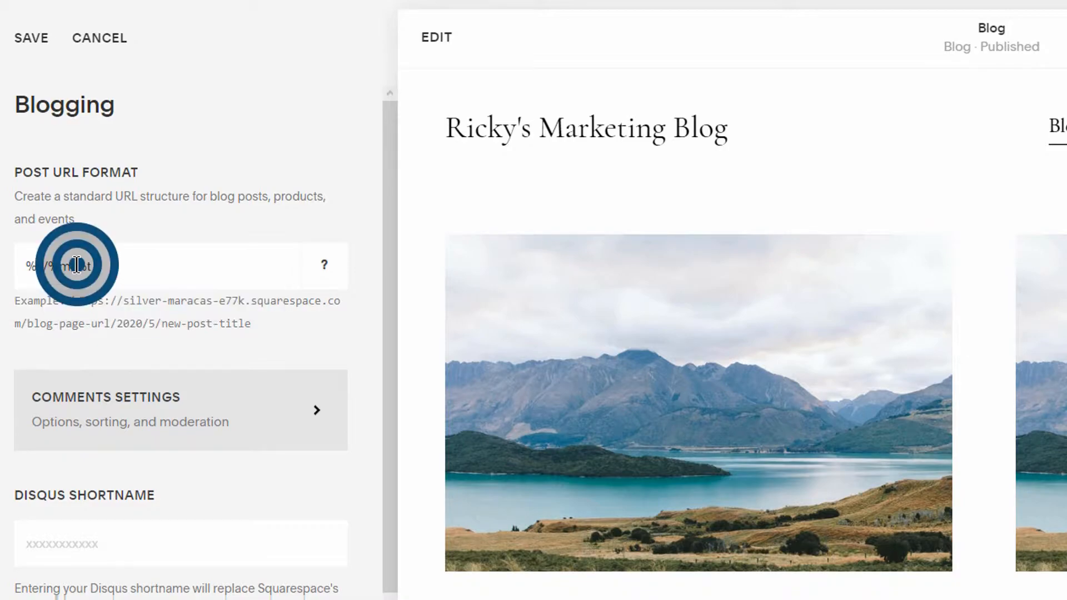
pyautogui.moveTo(77, 266); pyautogui.dragTo(15, 264)
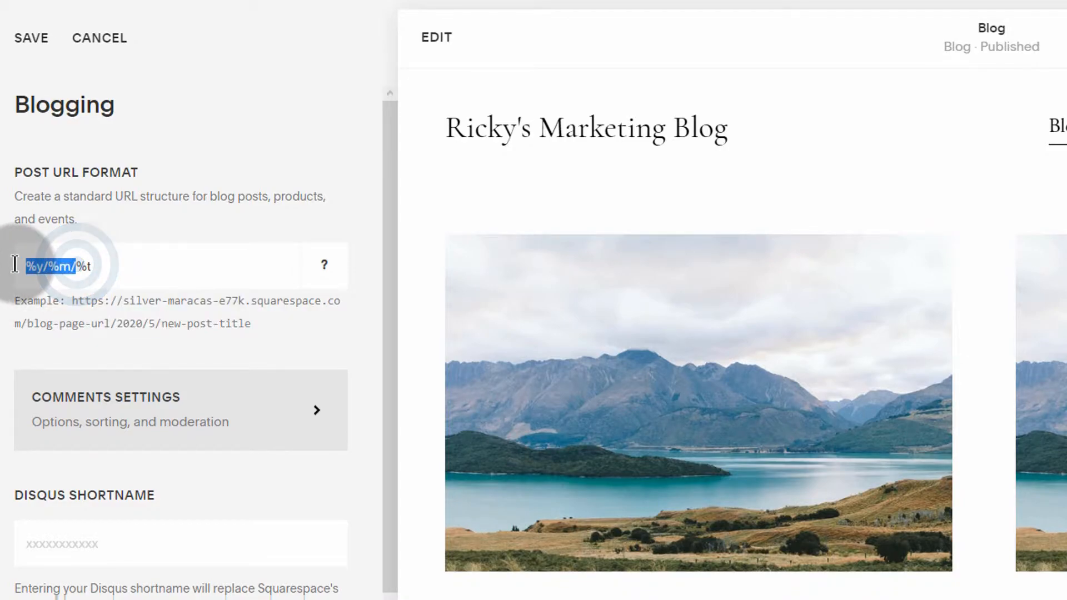
pyautogui.click(47, 264)
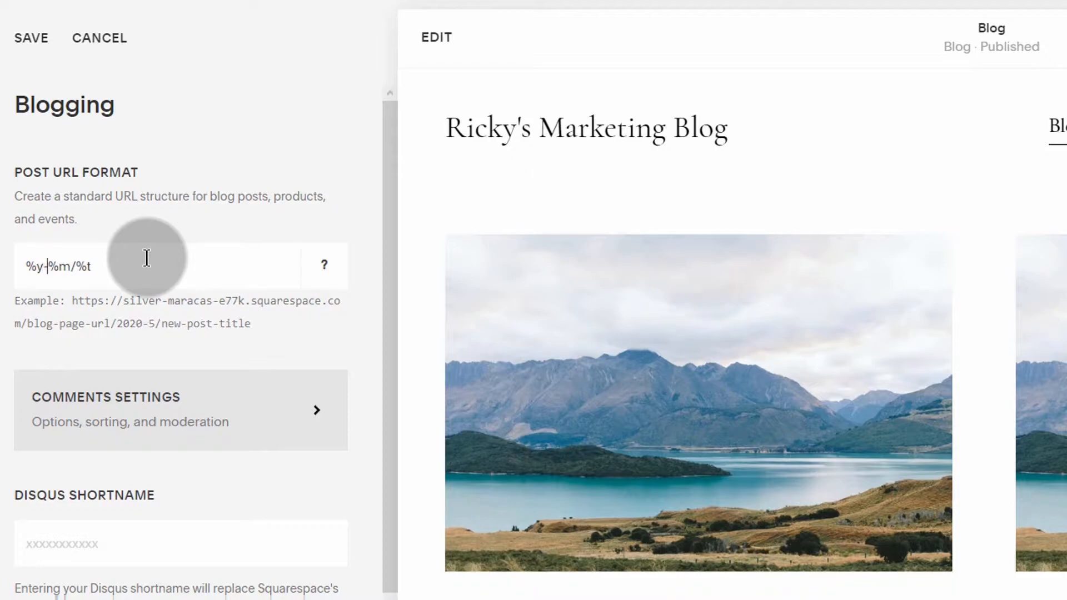
# Set the post URL format back to %t
pyautogui.click(77, 257)
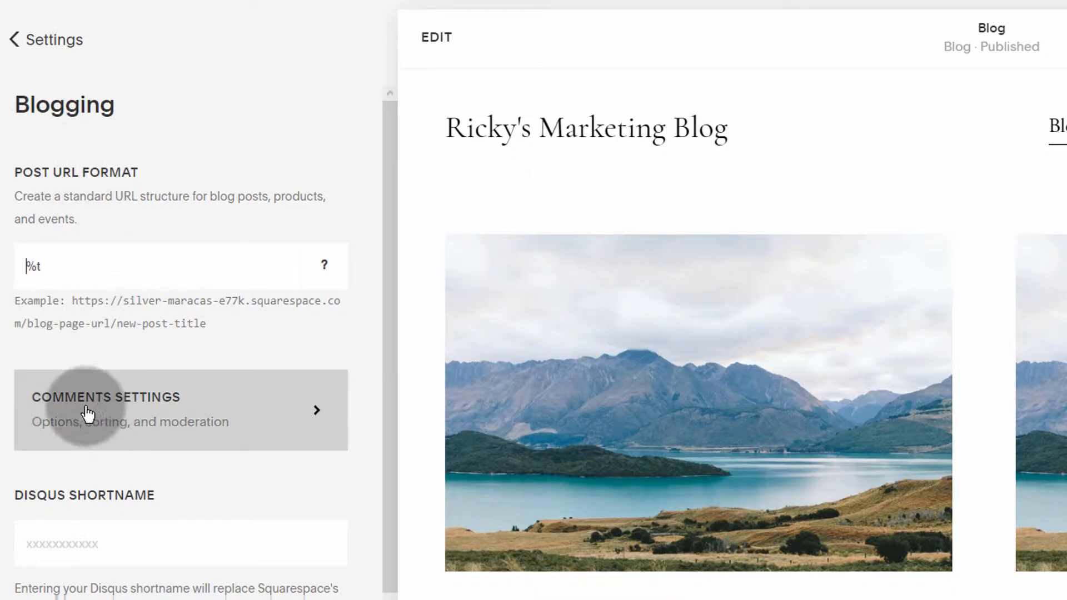
# Enable comments globally in the blog's comment settings and require moderator approval before comments are shown
pyautogui.click(116, 414)
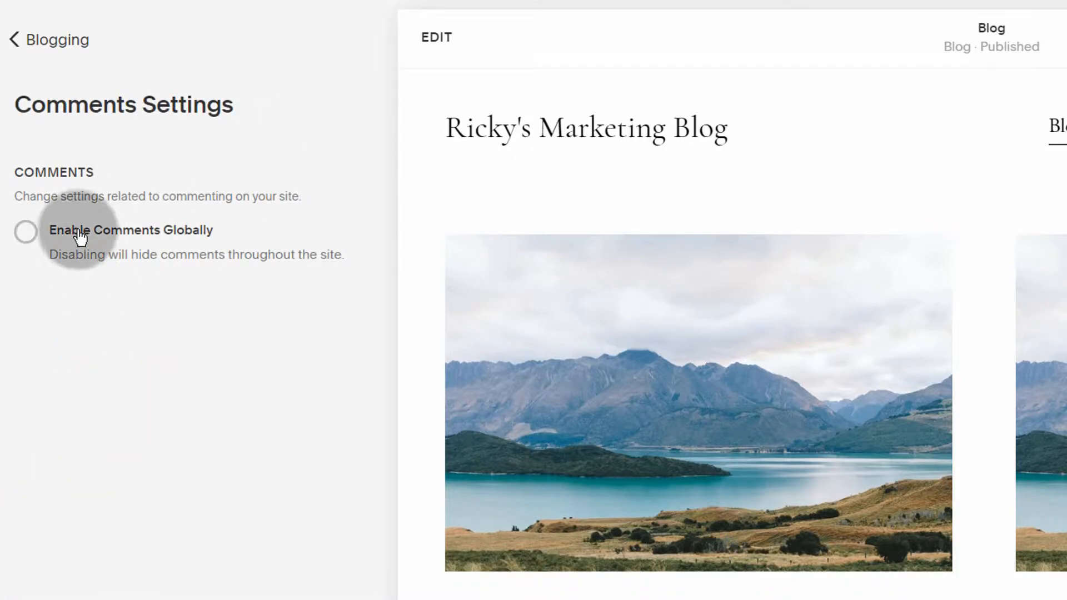
pyautogui.click(28, 233)
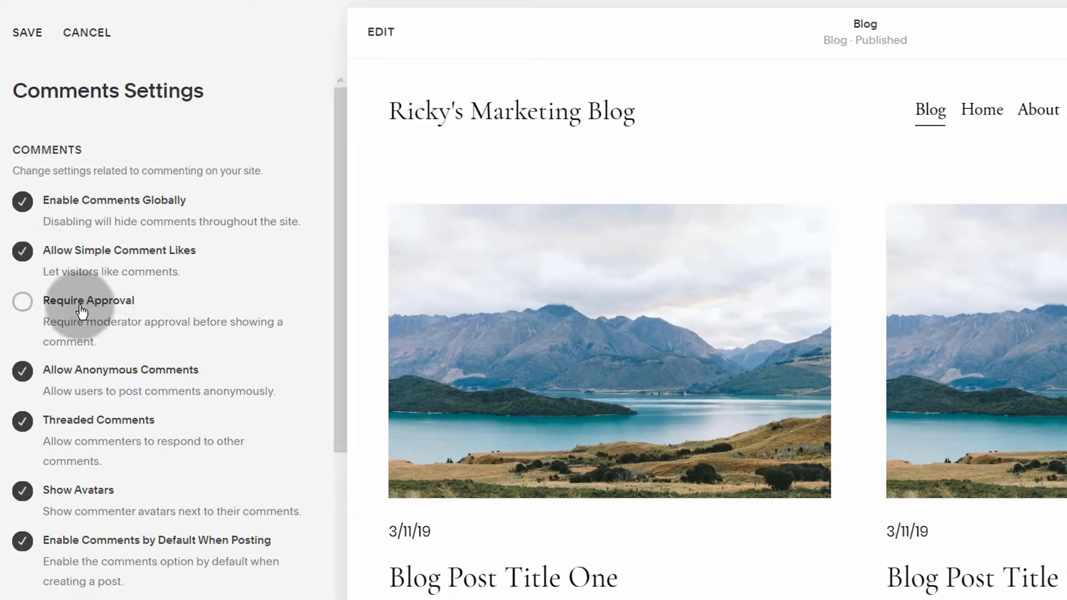
pyautogui.click(23, 305)
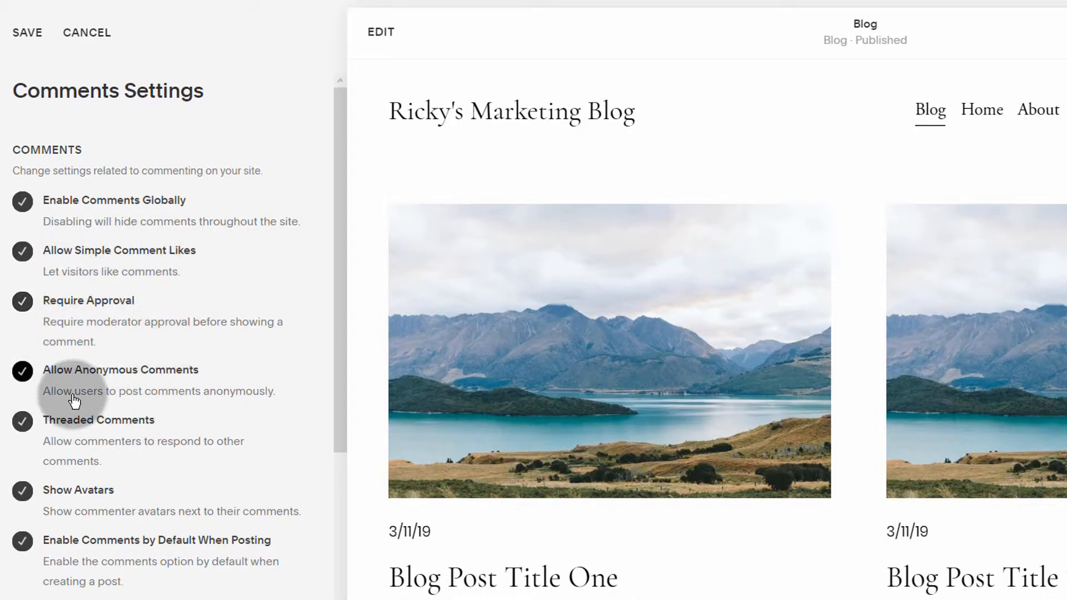
# Keep the comment sort order at Newest First, auto-disable at Never and the flag threshold at Off, and save the comment settings
pyautogui.scroll(-2, 67, 397)
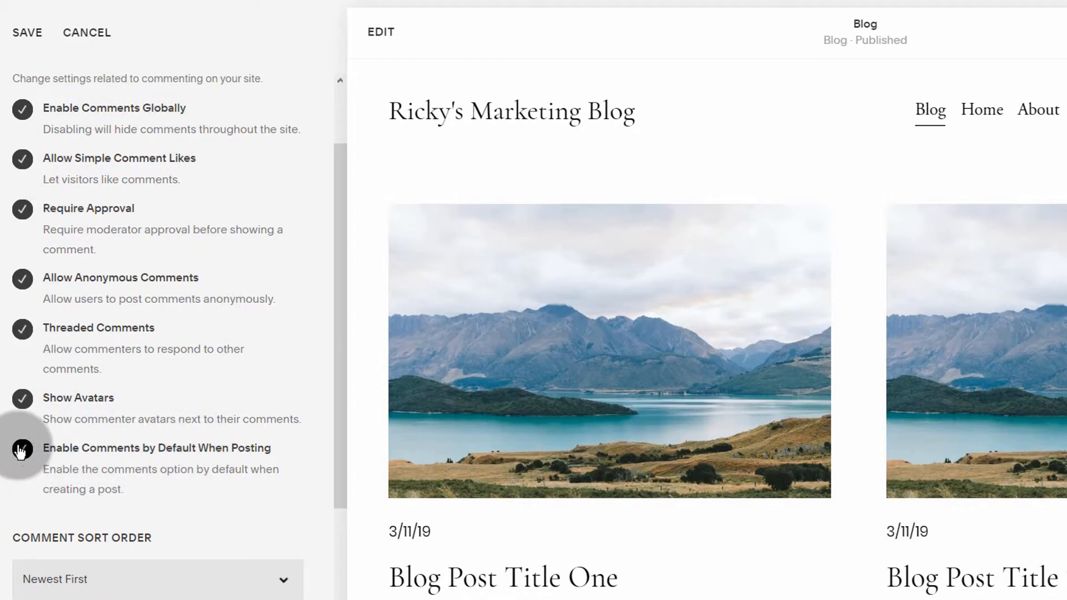
pyautogui.scroll(-3, 112, 500)
pyautogui.click(80, 412)
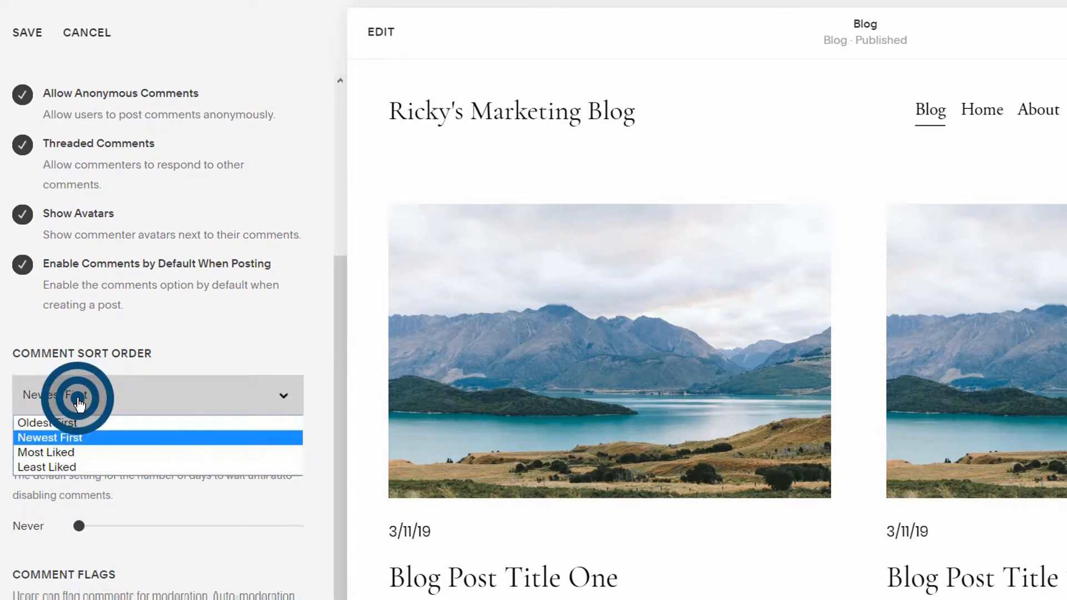
pyautogui.click(1, 403)
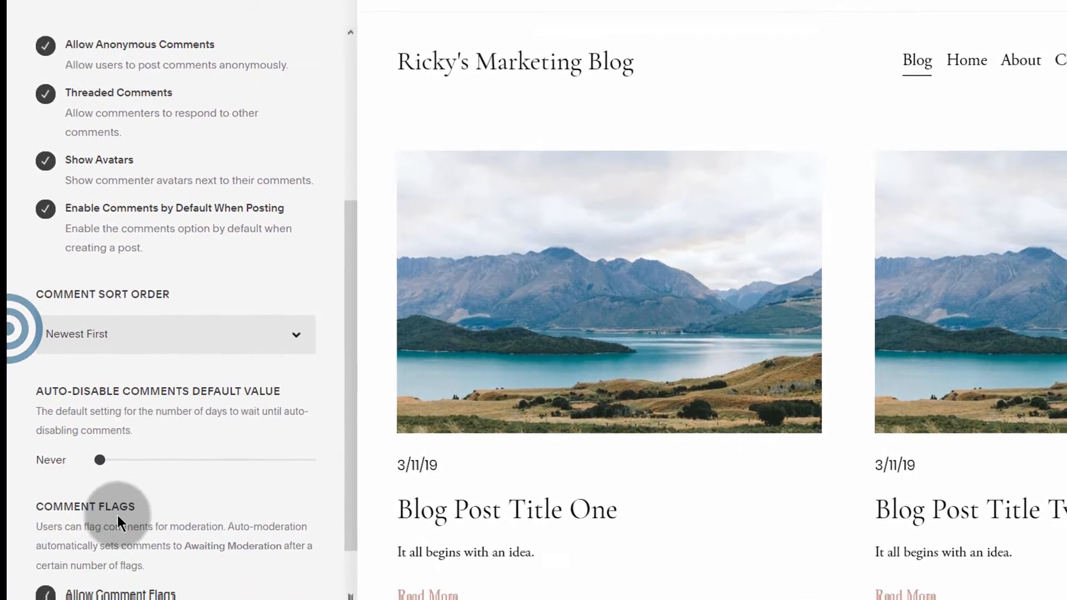
pyautogui.scroll(-1, 117, 500)
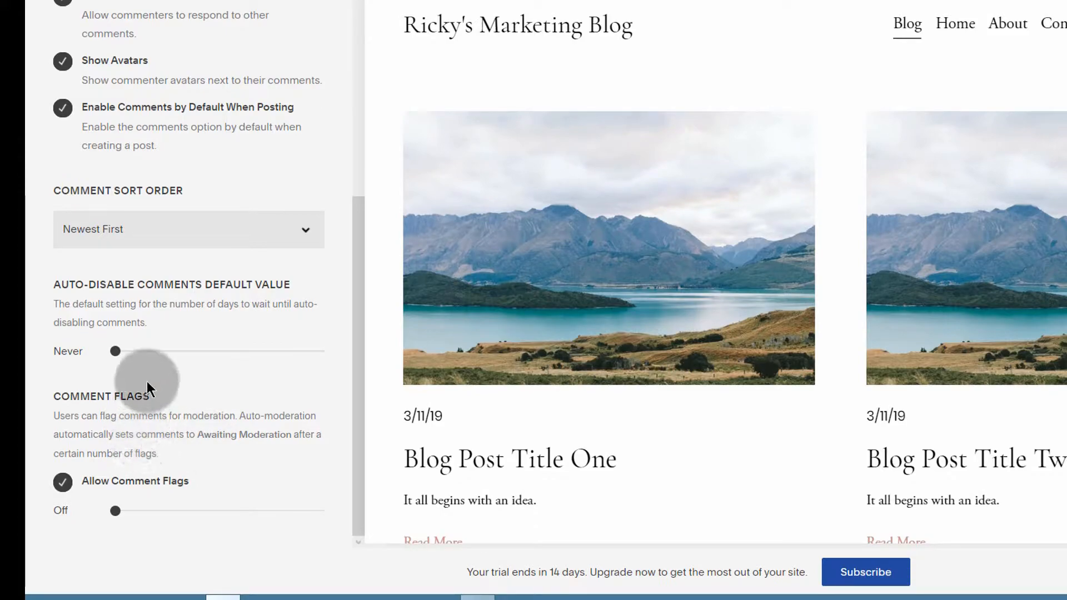
pyautogui.moveTo(115, 351); pyautogui.dragTo(62, 353)
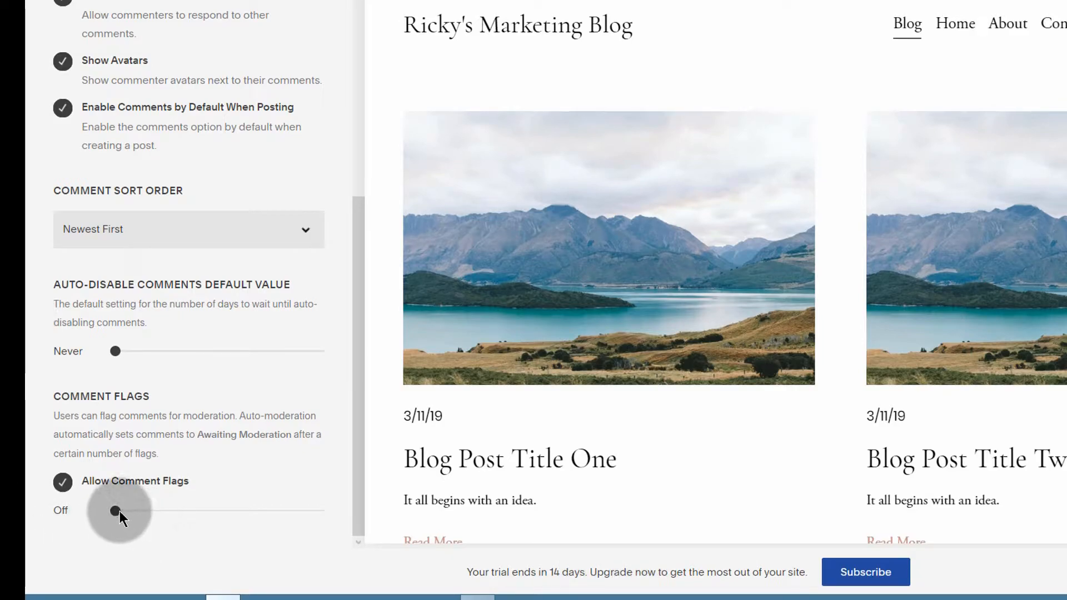
pyautogui.moveTo(115, 511)
pyautogui.mouseDown()
pyautogui.moveTo(144, 512)
pyautogui.moveTo(115, 511)
pyautogui.mouseUp()
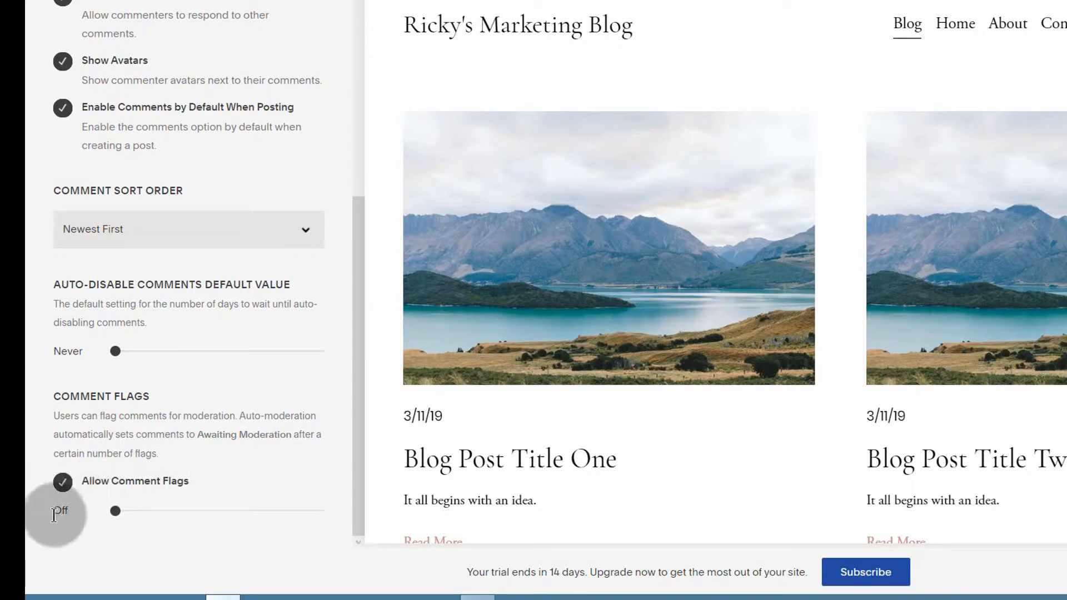
pyautogui.scroll(6, 143, 393)
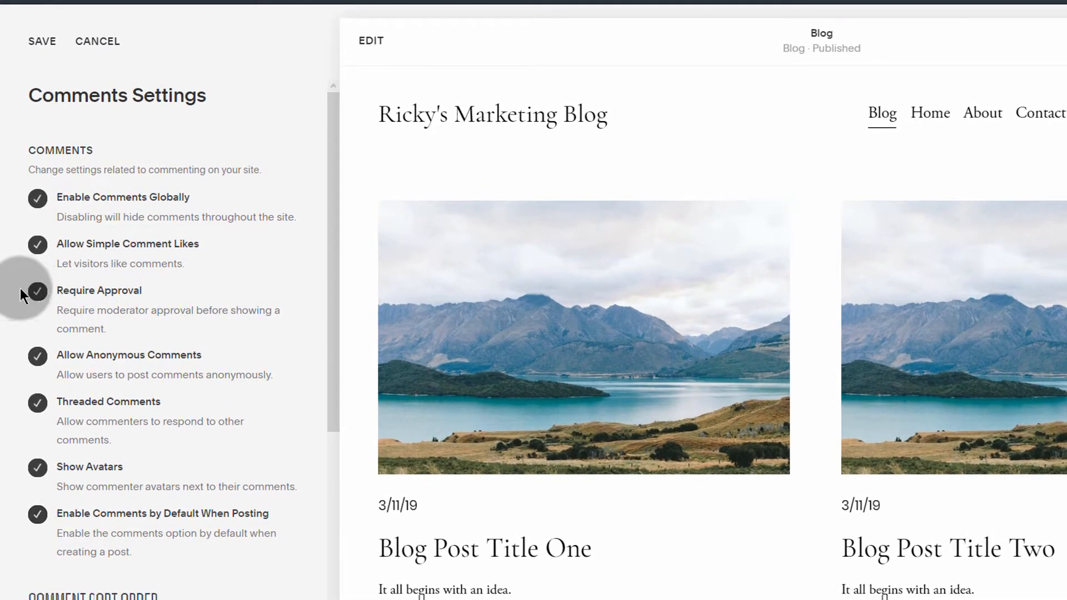
pyautogui.click(42, 44)
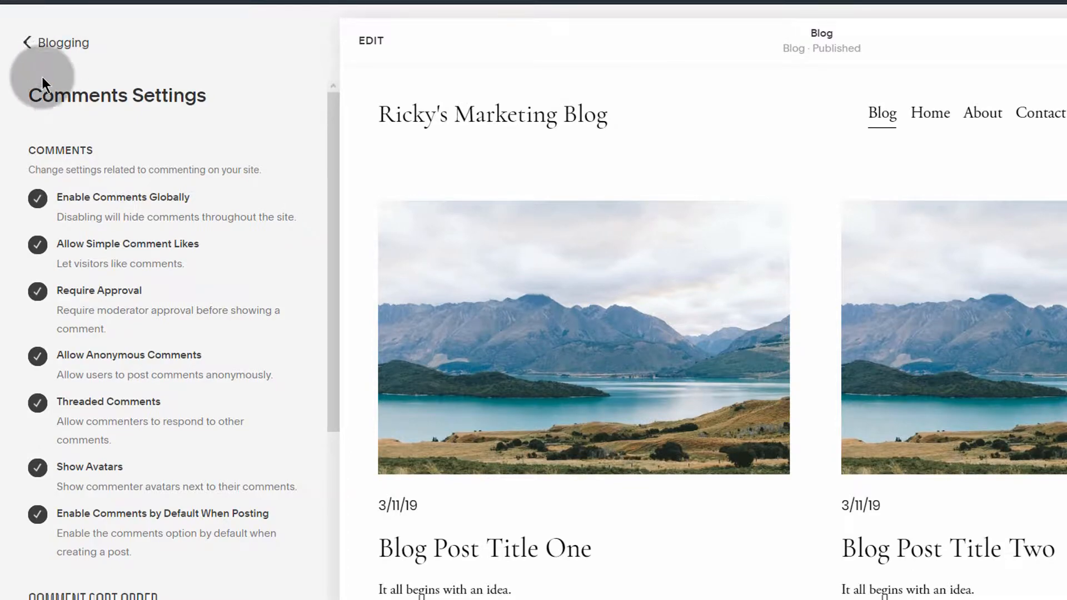
# Review the Disqus, Simple Liking and AMP options in the Blogging settings and return to the main settings list
pyautogui.click(43, 49)
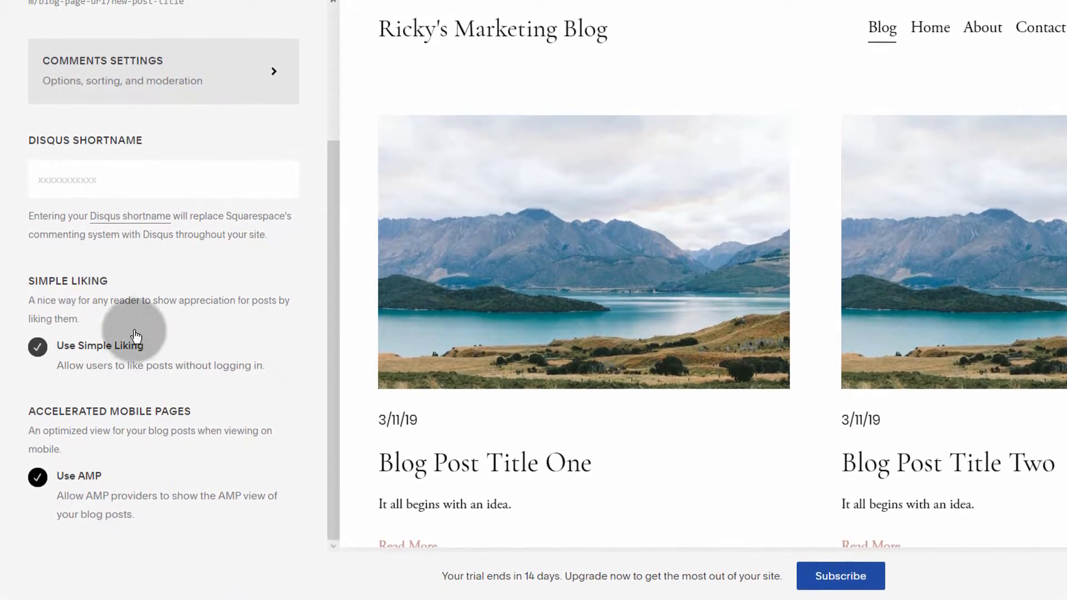
pyautogui.scroll(3, 100, 470)
pyautogui.scroll(-3, 116, 478)
pyautogui.scroll(4, 95, 305)
pyautogui.click(44, 26)
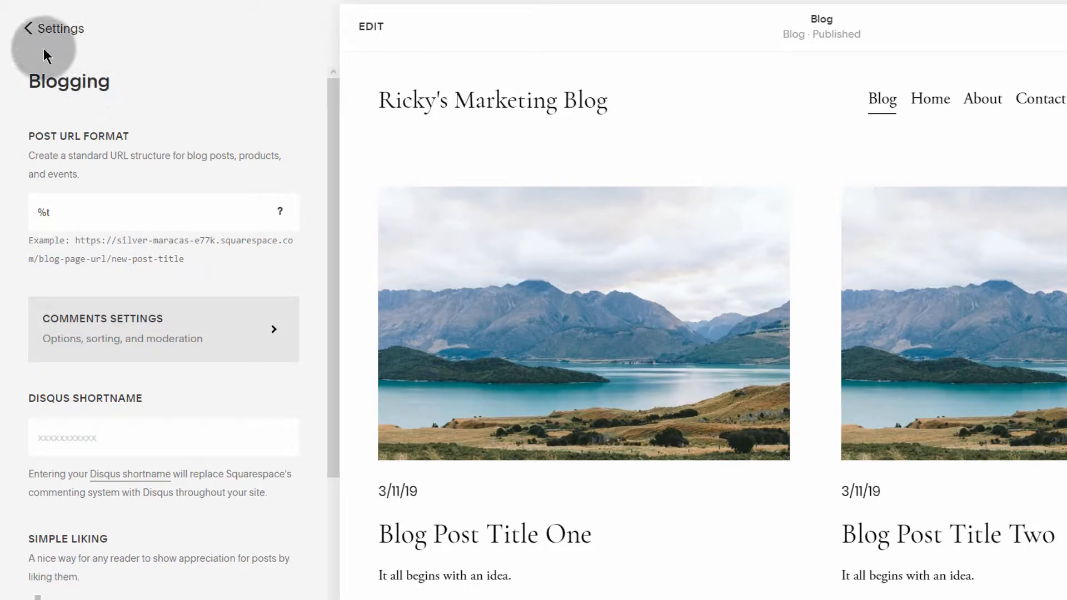
pyautogui.click(35, 29)
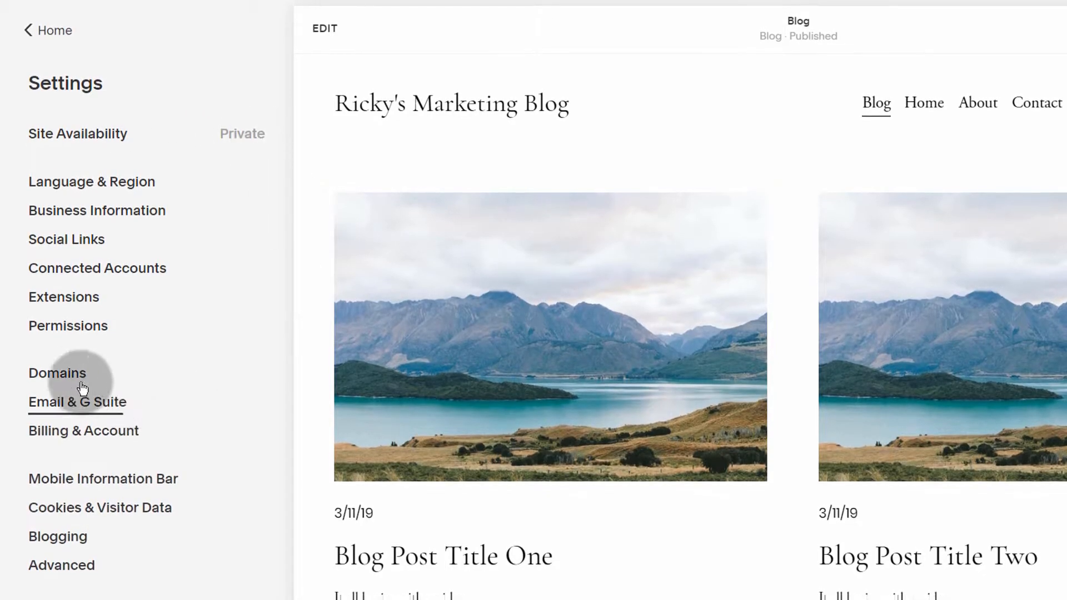
# Open the details of the site's built-in Squarespace domain in the Domains settings
pyautogui.click(57, 379)
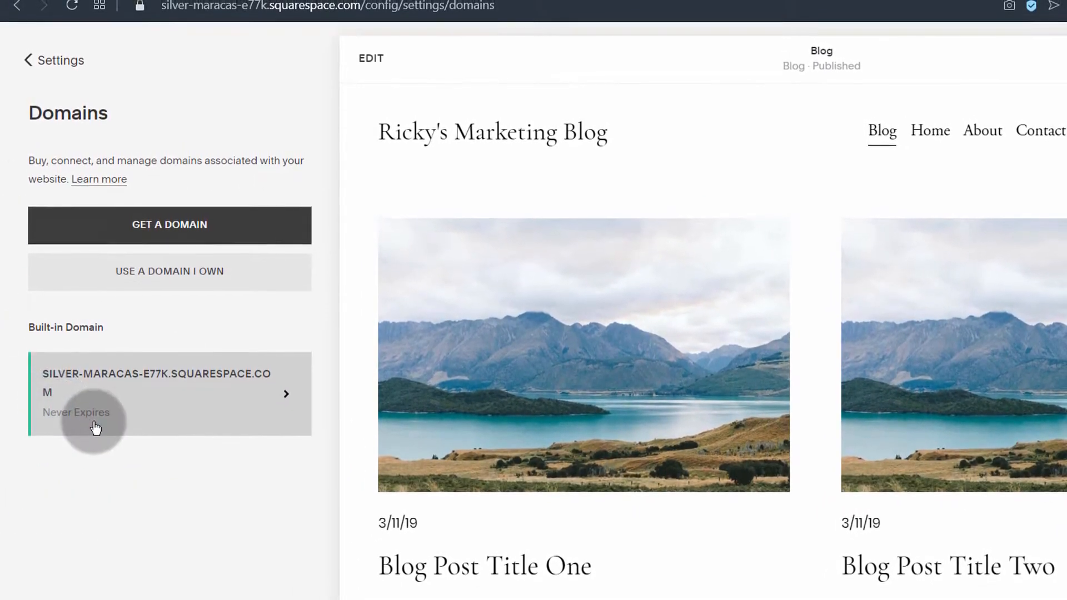
pyautogui.moveTo(162, 8); pyautogui.dragTo(270, 9)
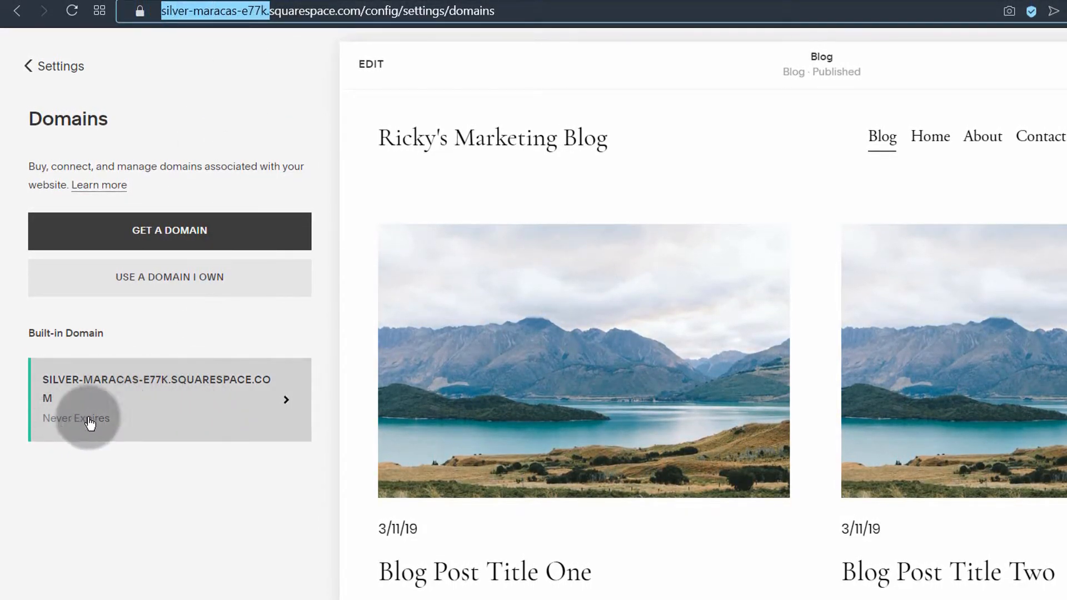
pyautogui.click(91, 408)
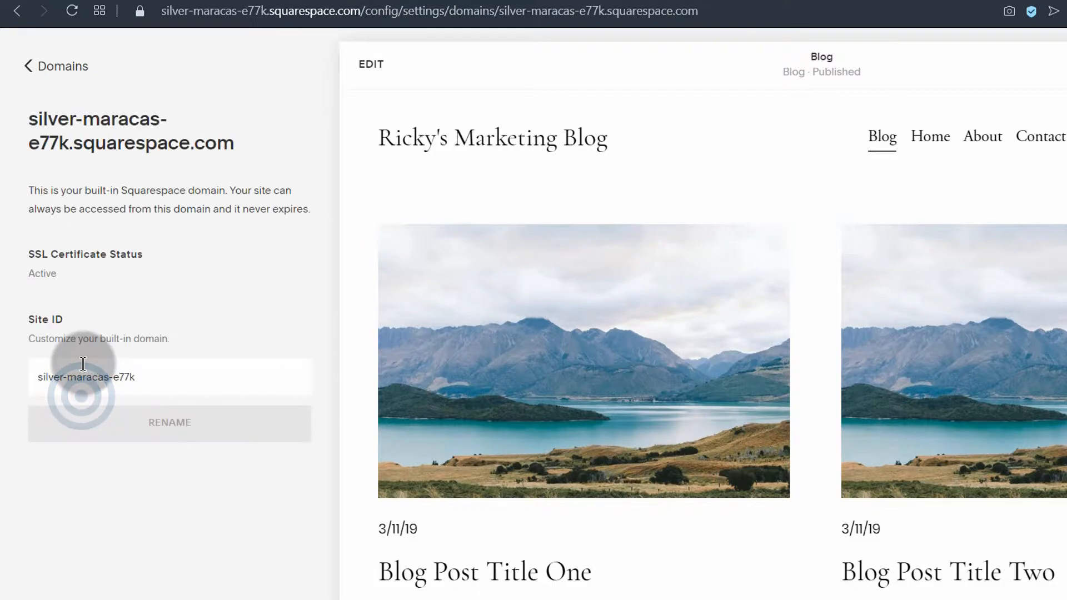
# Try to rename the built-in domain's site ID to rickyma
pyautogui.moveTo(142, 375); pyautogui.dragTo(28, 375)
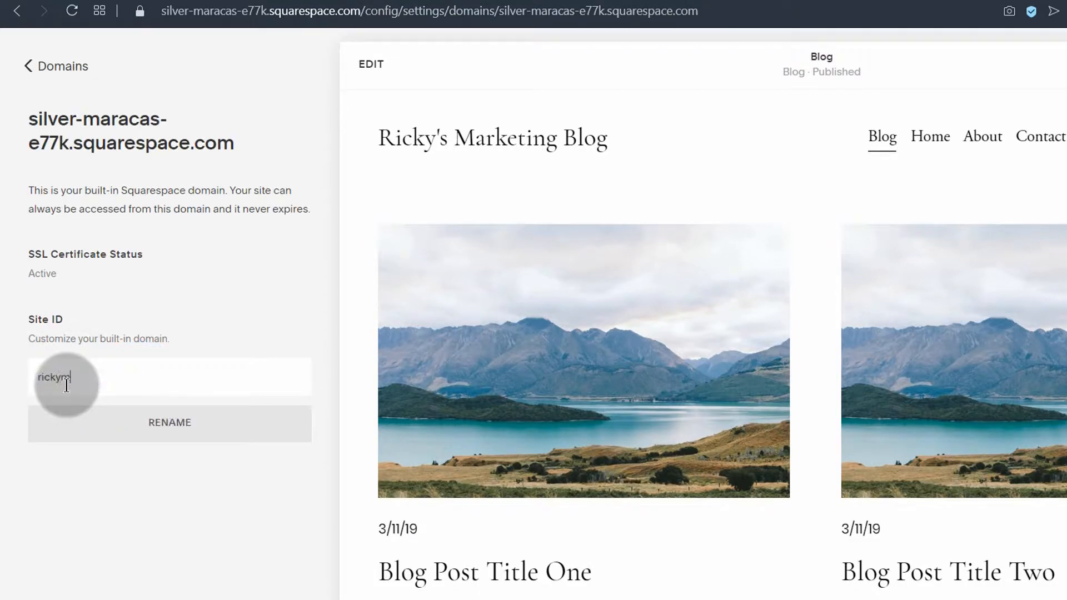
pyautogui.click(168, 428)
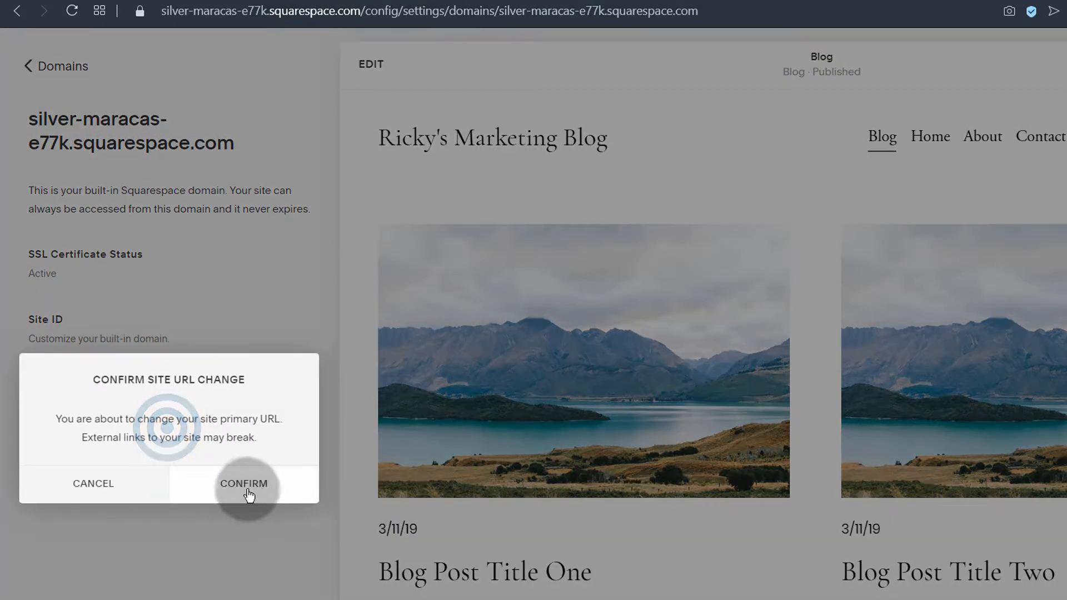
pyautogui.click(245, 490)
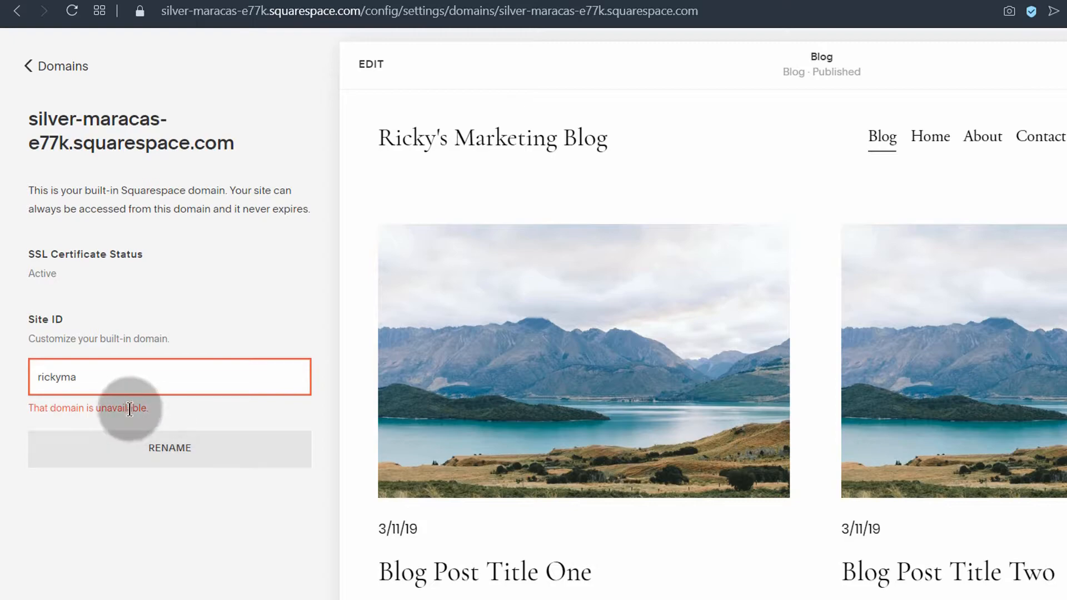
# Rename the built-in domain's site ID to rickymrkt, confirm the URL change and check the site address
pyautogui.click(77, 375)
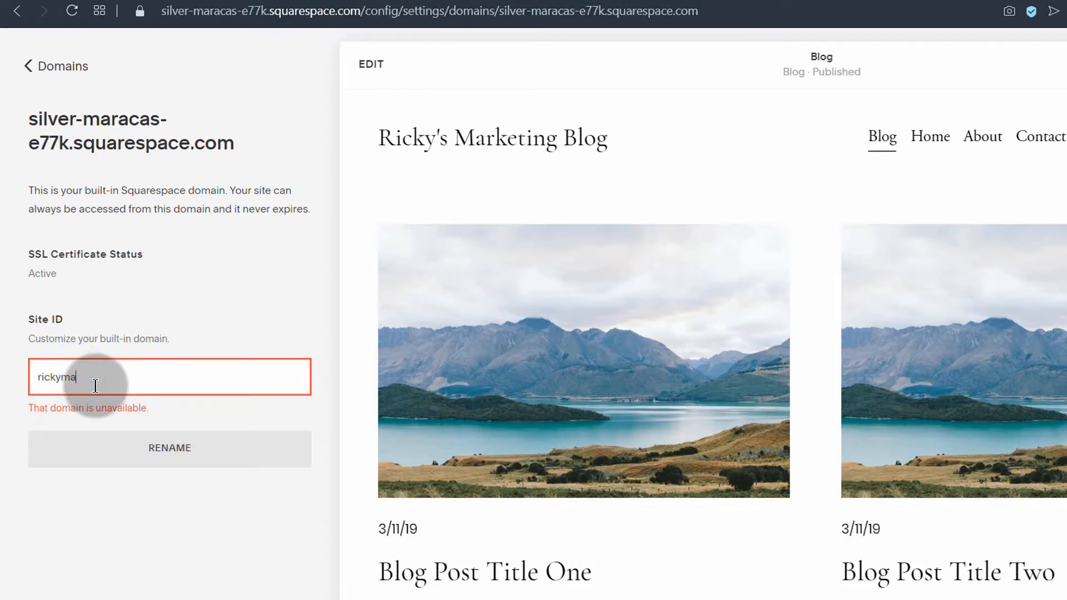
pyautogui.press('BackSpace')
pyautogui.click(167, 422)
pyautogui.click(236, 490)
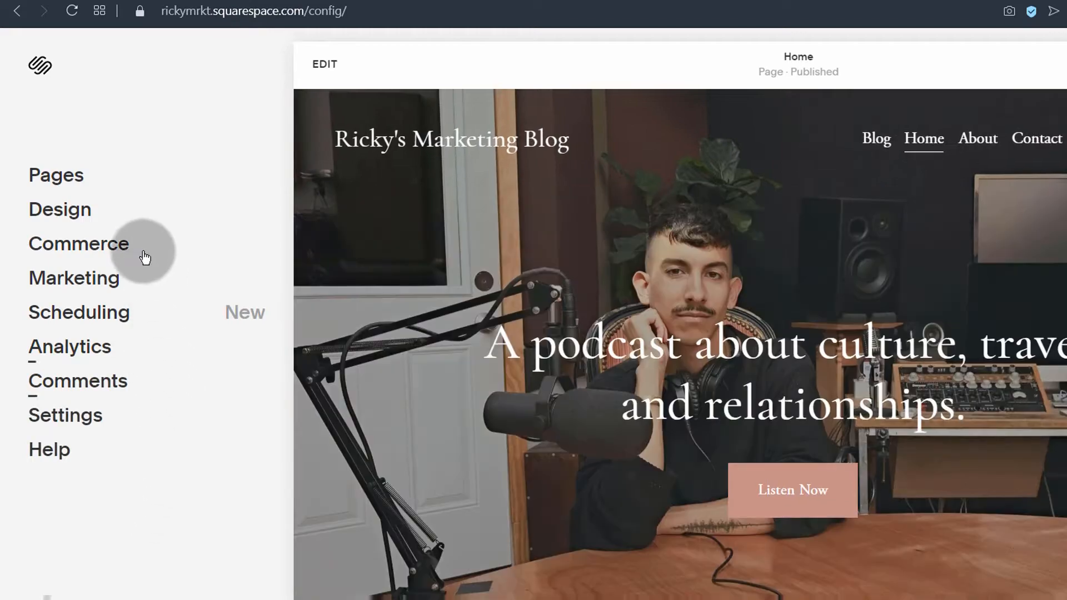
pyautogui.click(164, 13)
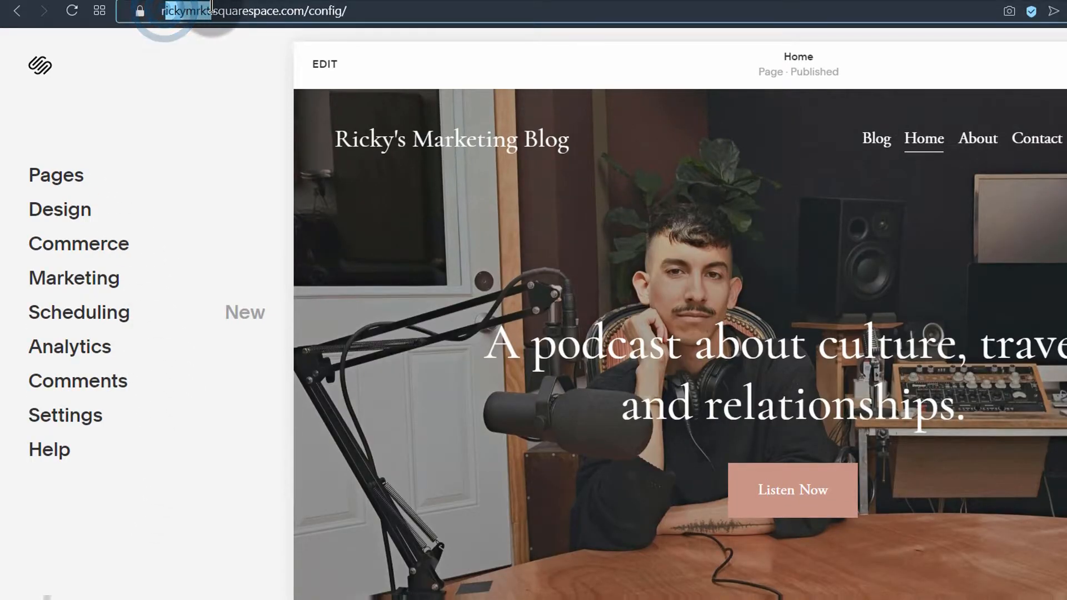
pyautogui.click(164, 62)
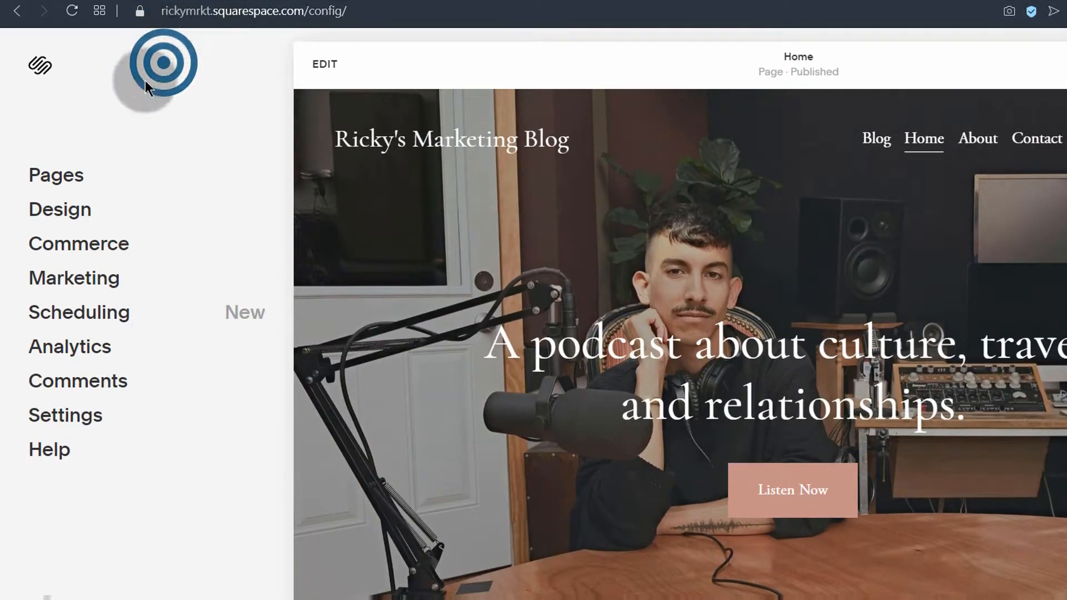
# Look at the form for connecting an already owned domain in the Domains settings and return to the settings list
pyautogui.click(53, 414)
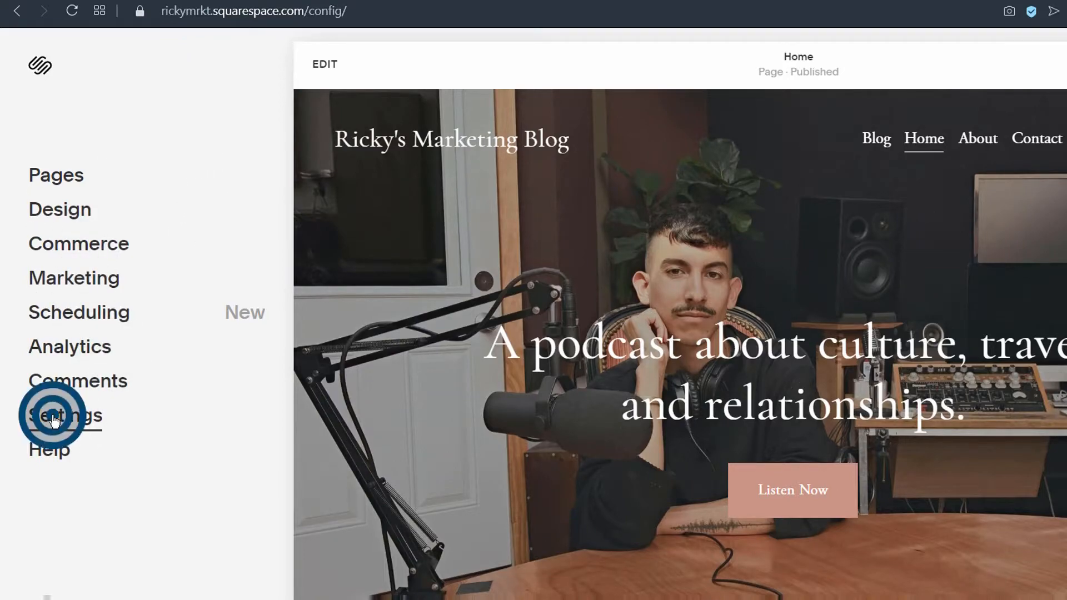
pyautogui.click(53, 411)
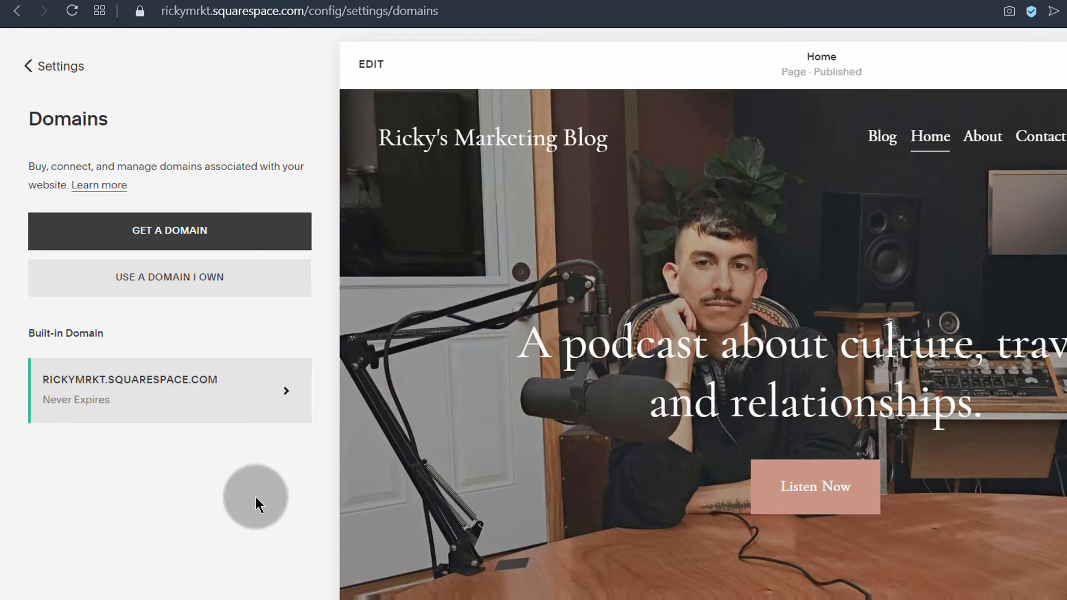
pyautogui.click(159, 284)
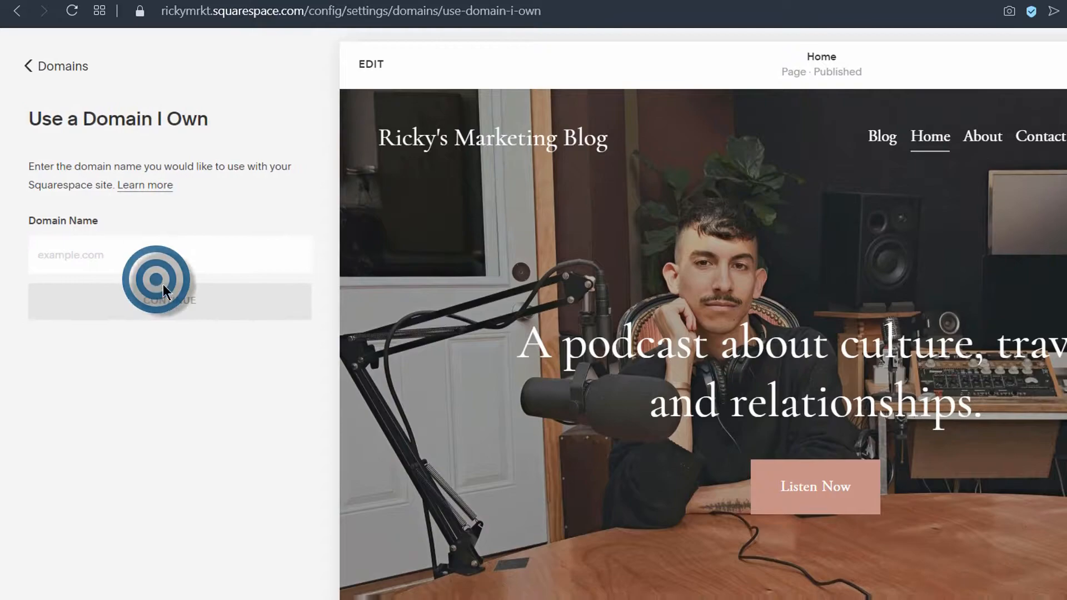
pyautogui.click(49, 253)
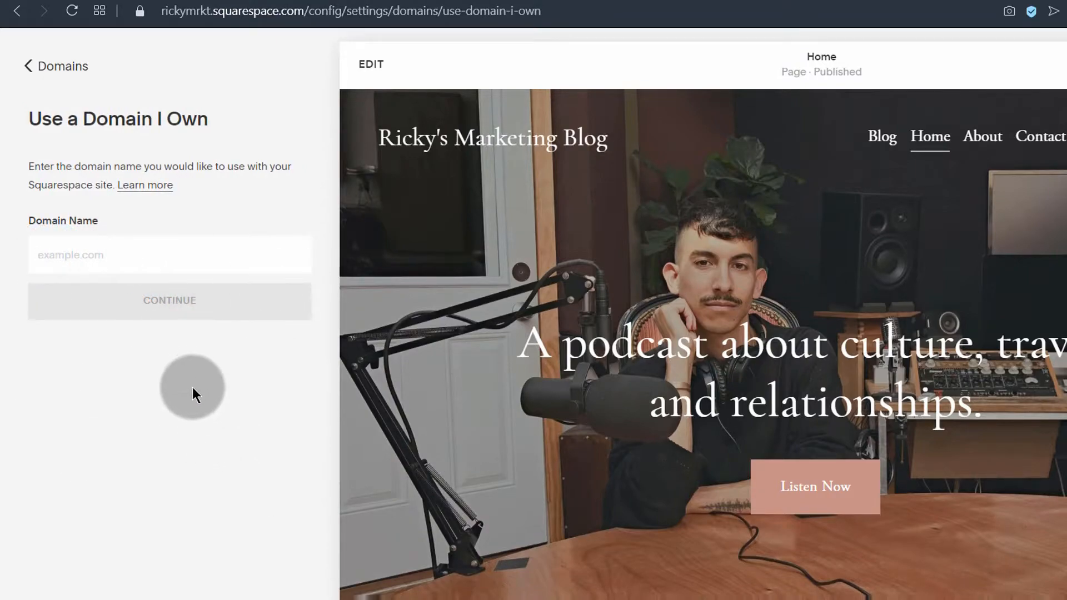
pyautogui.click(35, 60)
pyautogui.click(36, 60)
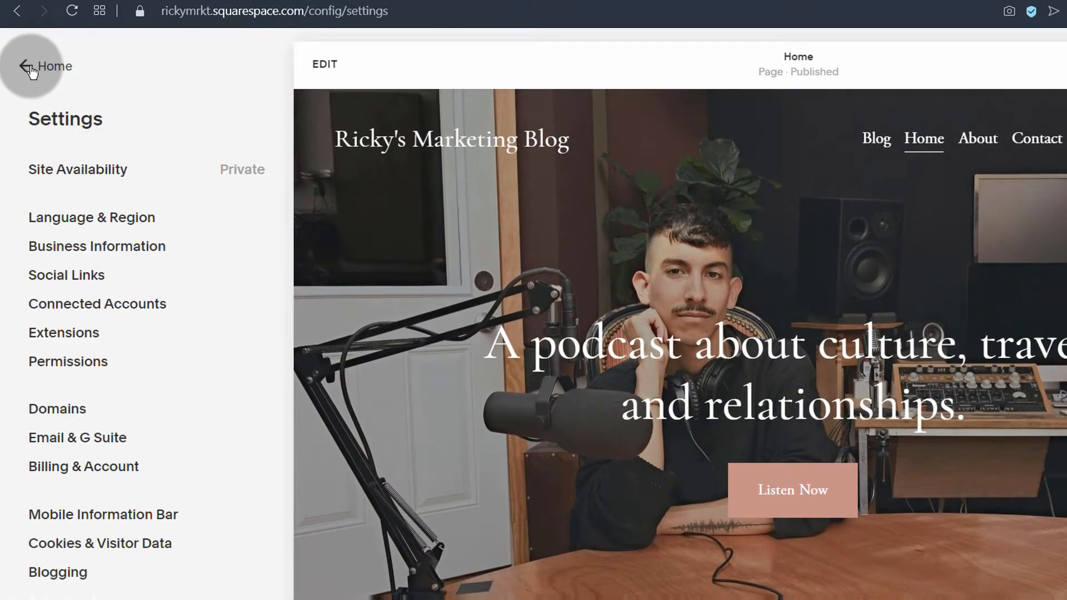
# Revisit the Domains settings and return to the site's main menu
pyautogui.click(56, 577)
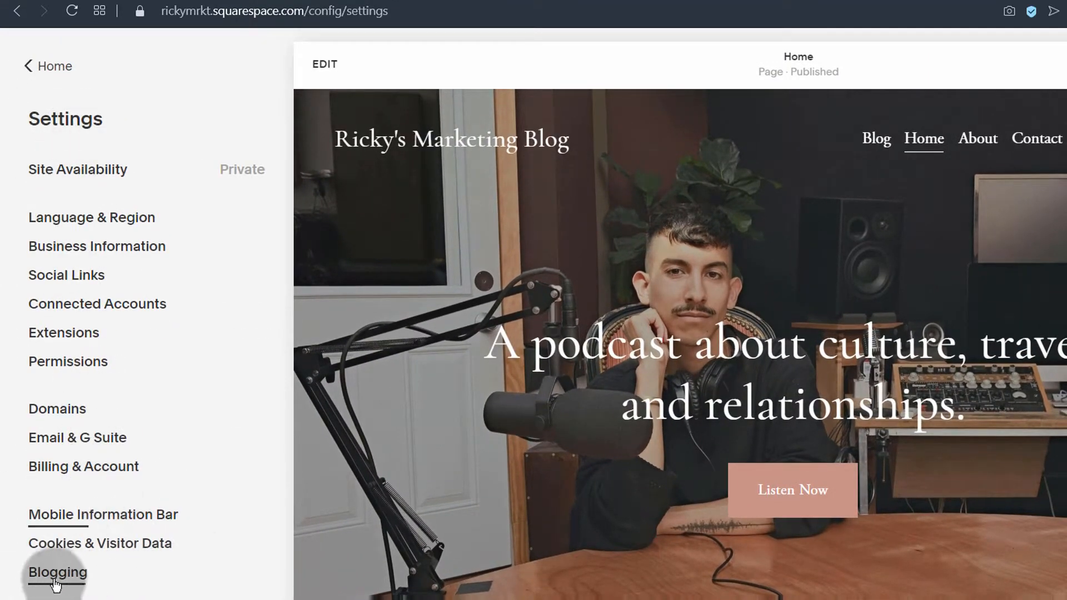
pyautogui.click(64, 414)
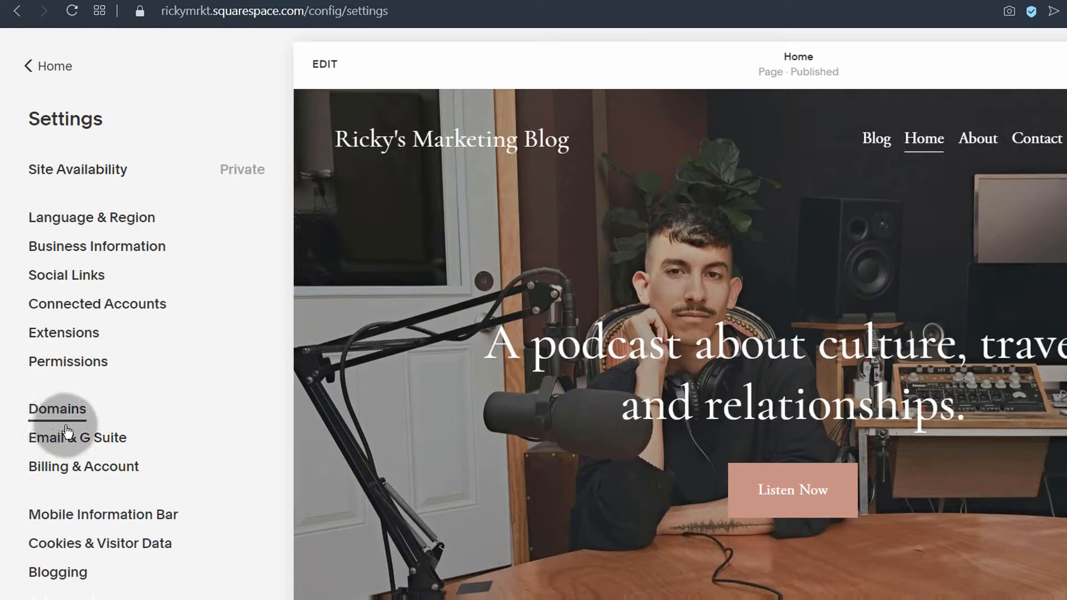
pyautogui.click(55, 412)
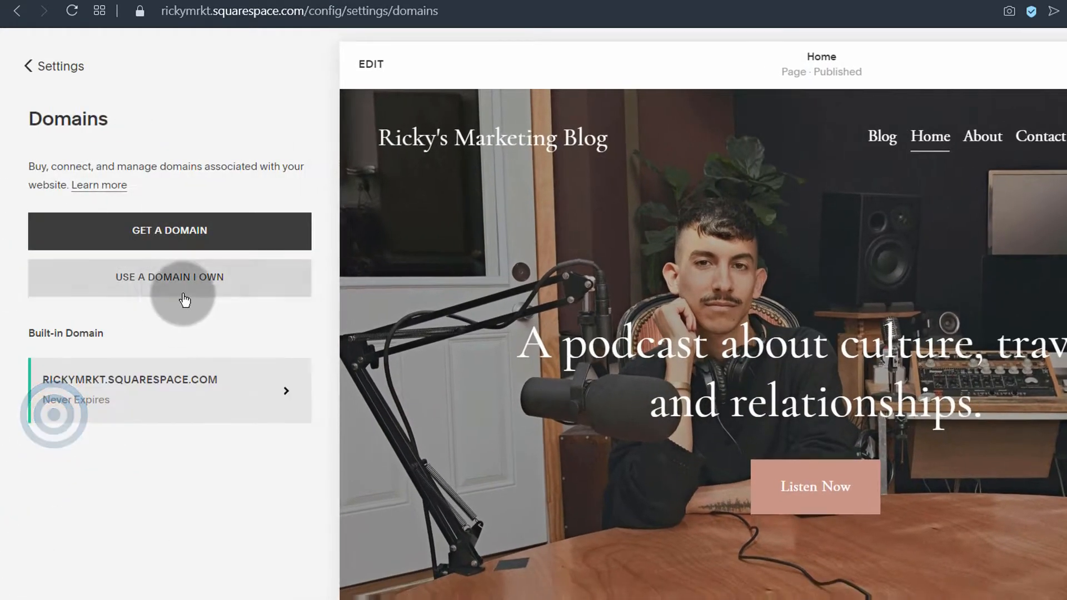
pyautogui.click(25, 72)
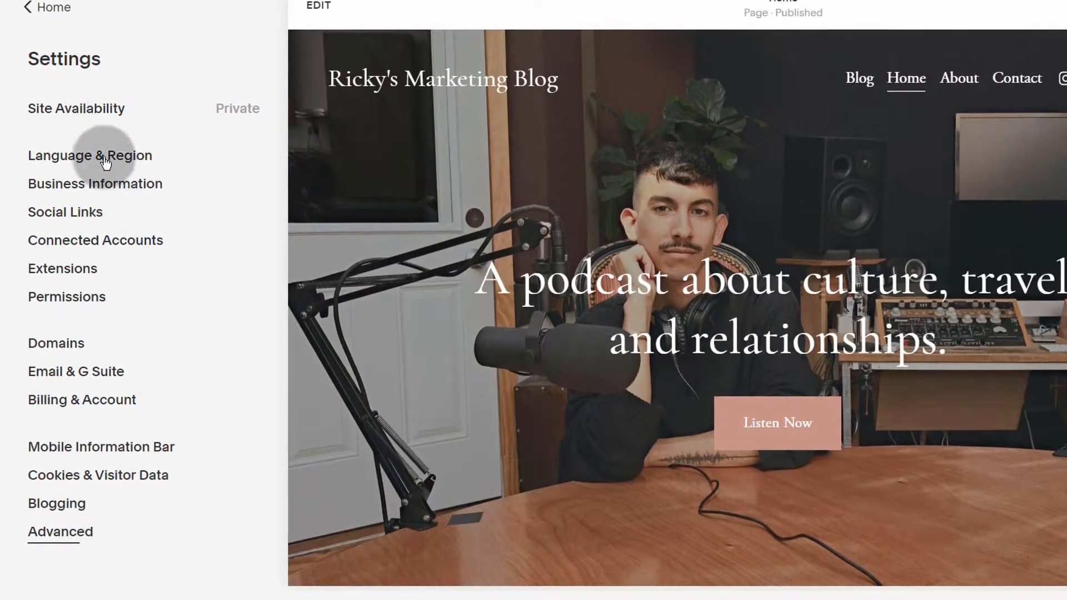
pyautogui.click(33, 11)
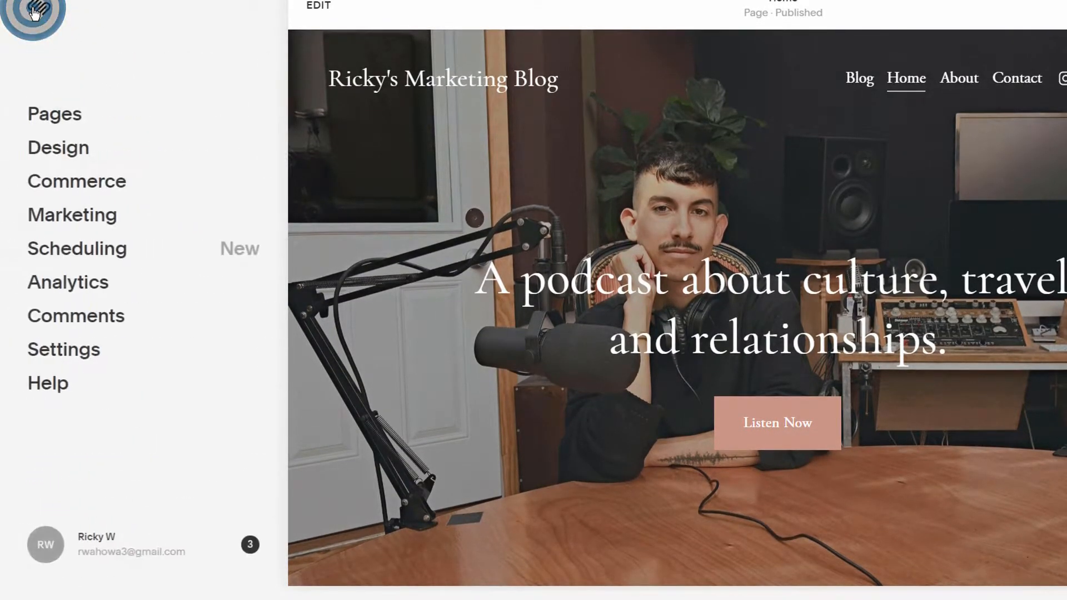
# Open the Blog page's post list and delete the post Blog Post Title Three, confirming the deletion
pyautogui.click(53, 116)
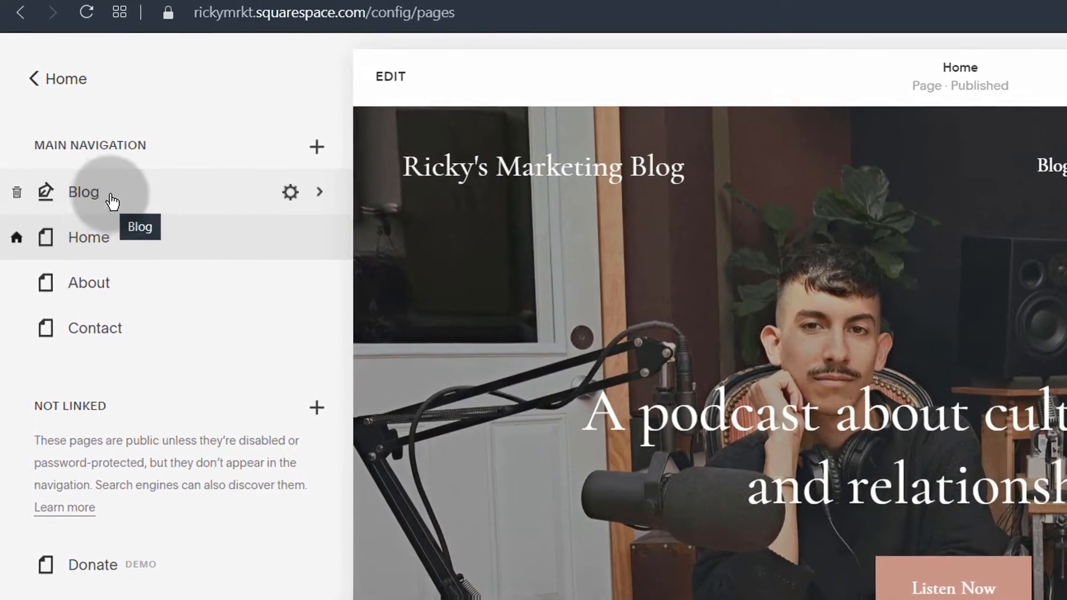
pyautogui.click(104, 198)
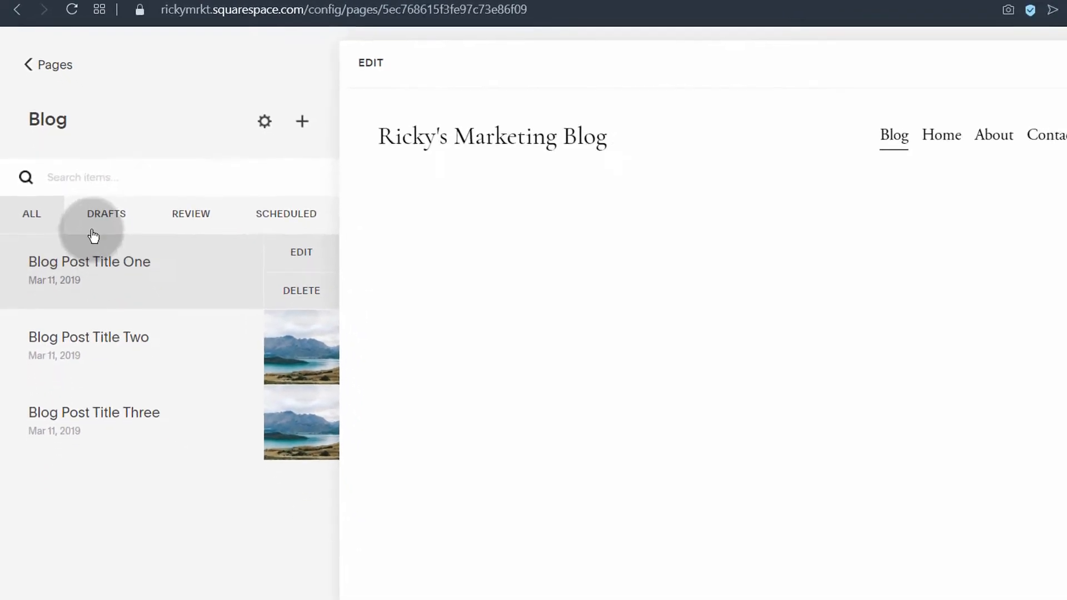
pyautogui.moveTo(69, 500)
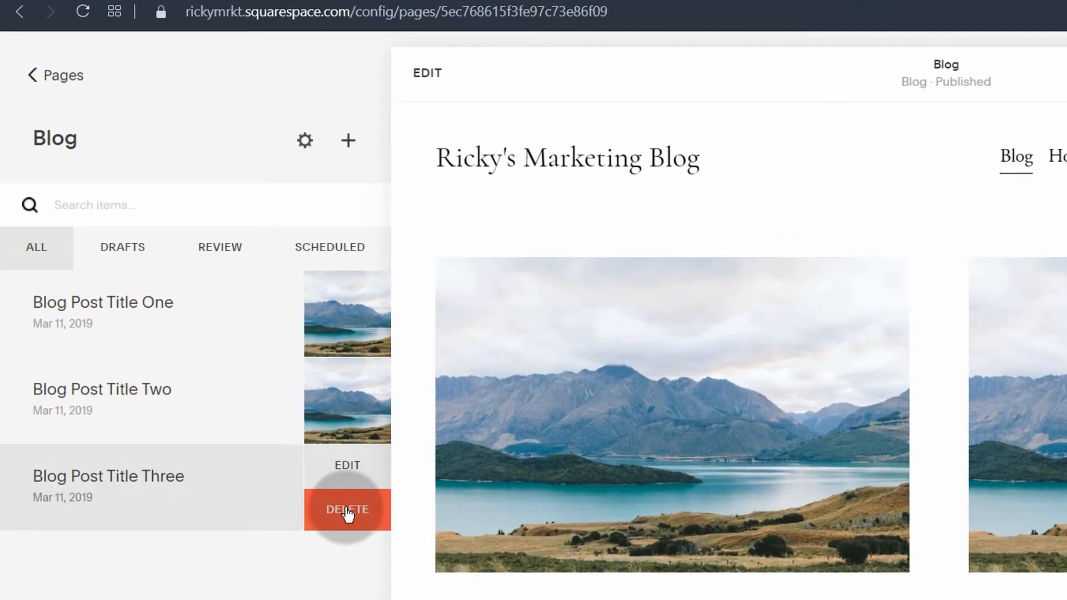
pyautogui.click(361, 531)
pyautogui.click(429, 560)
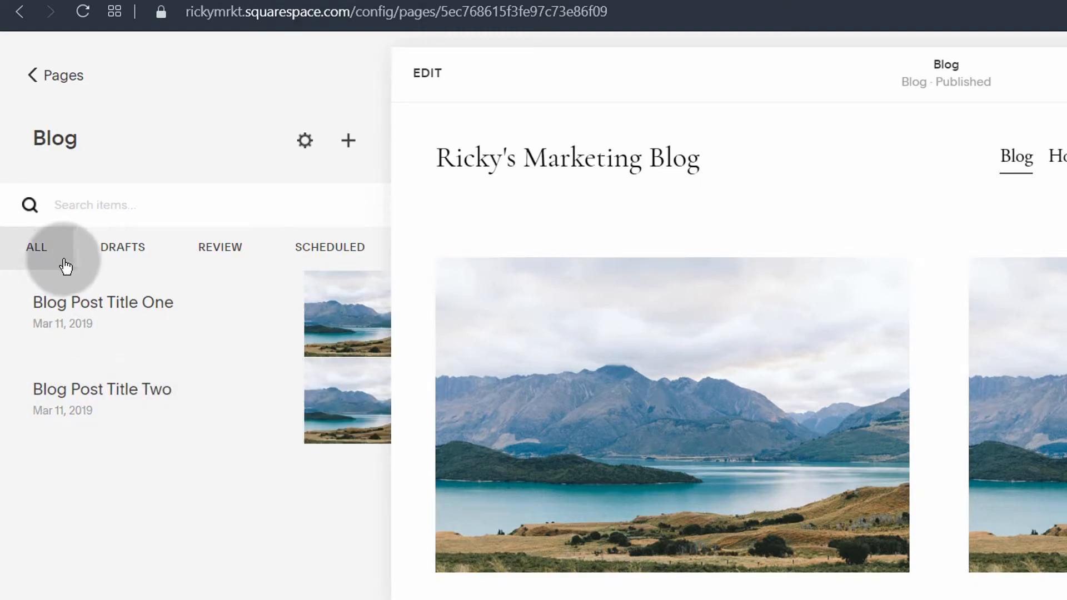
# Look through the blog's drafts, in-review and scheduled posts, and return to the list of all posts
pyautogui.click(111, 252)
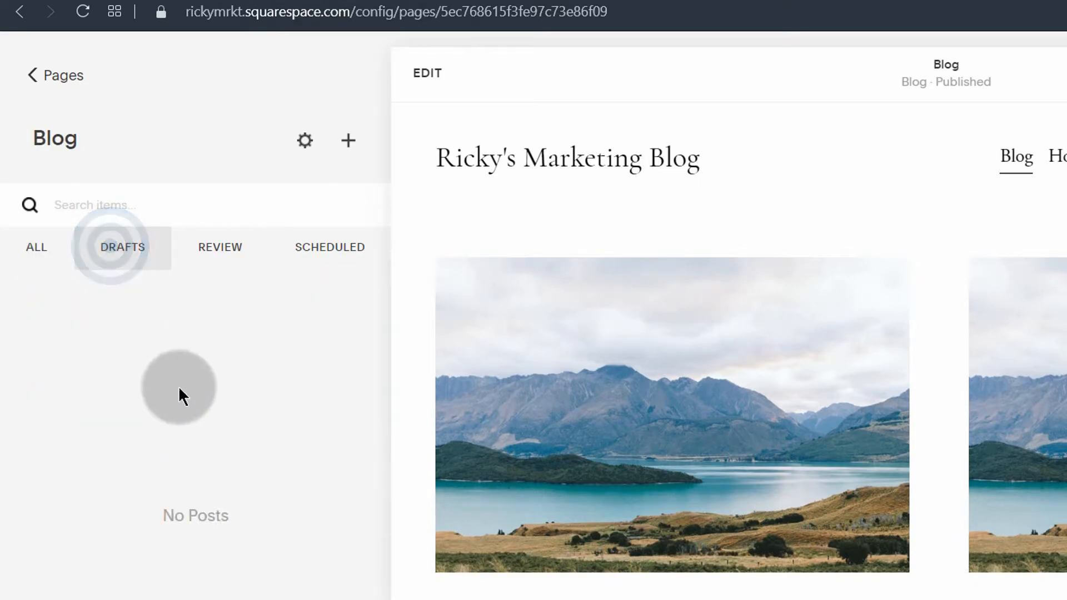
pyautogui.click(219, 248)
pyautogui.click(245, 265)
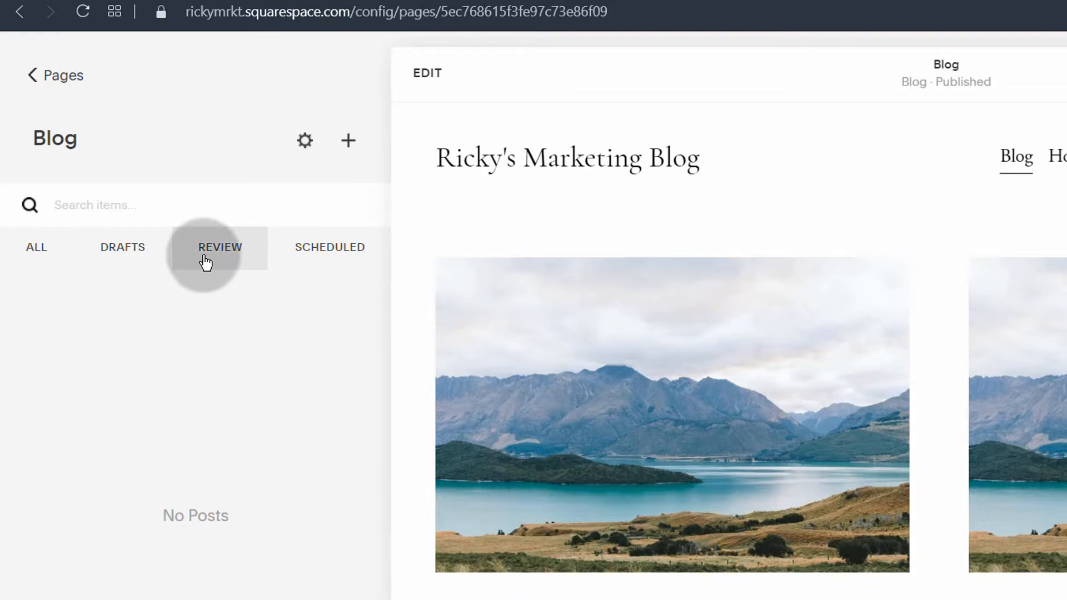
pyautogui.click(325, 249)
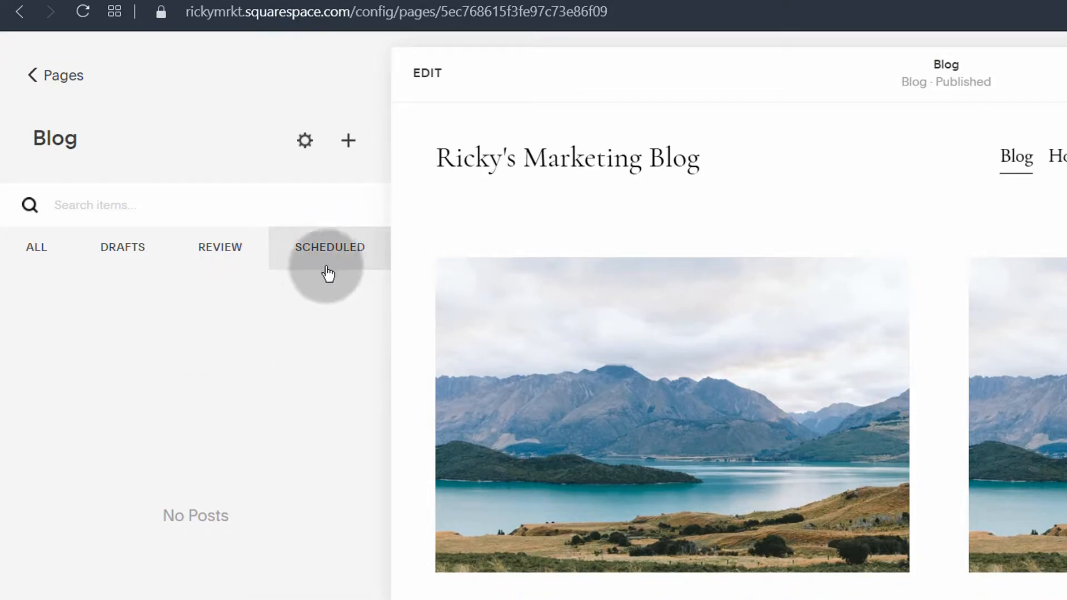
pyautogui.click(142, 253)
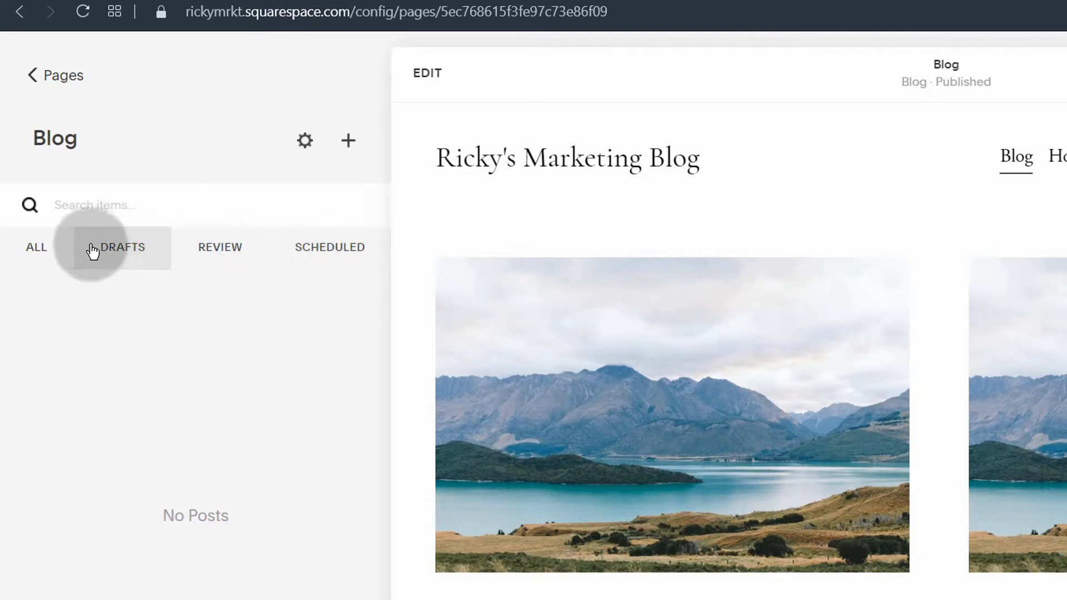
pyautogui.click(34, 248)
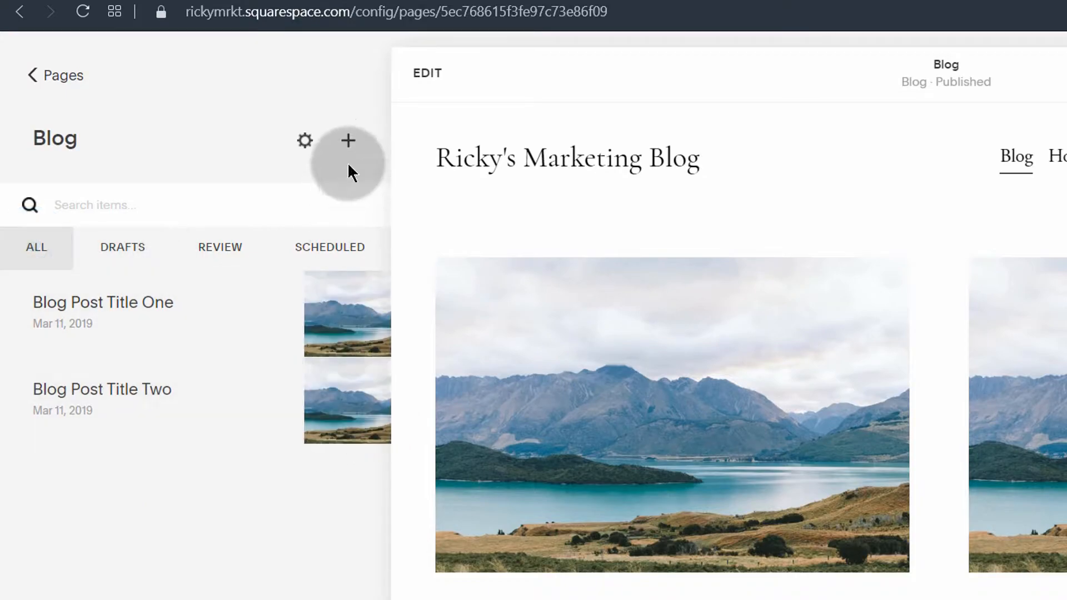
pyautogui.moveTo(216, 319)
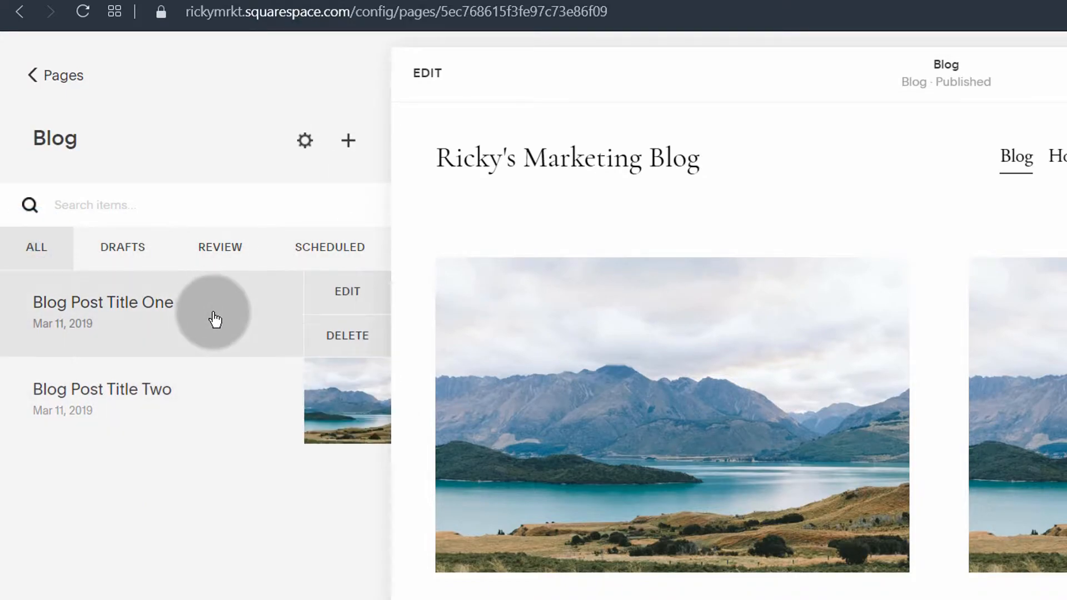
# Create a new blog post titled "Marketing tips for the lazy"
pyautogui.click(349, 141)
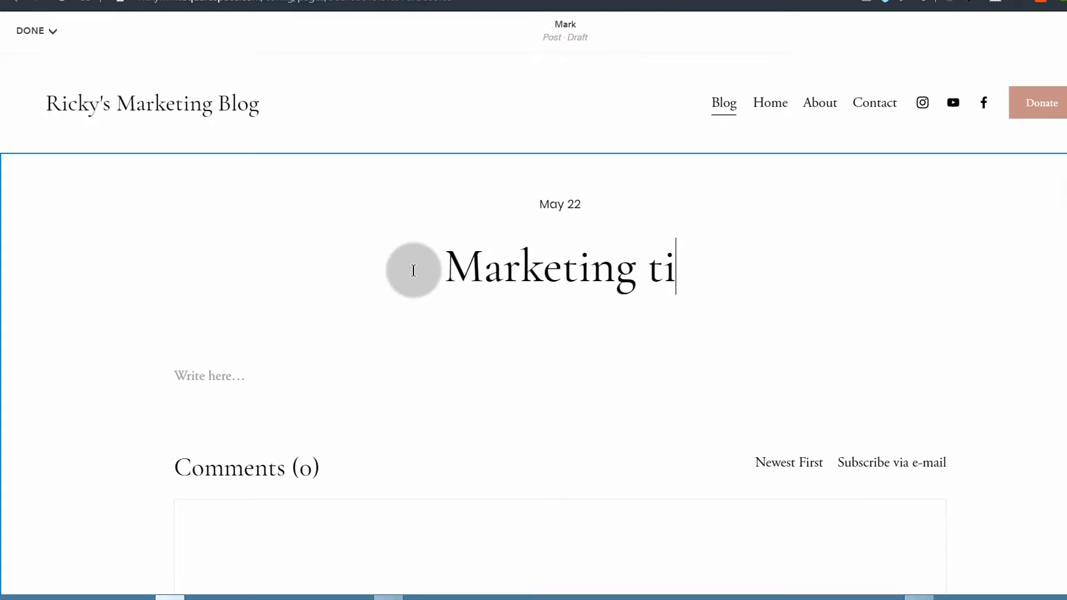
pyautogui.write('for the l')
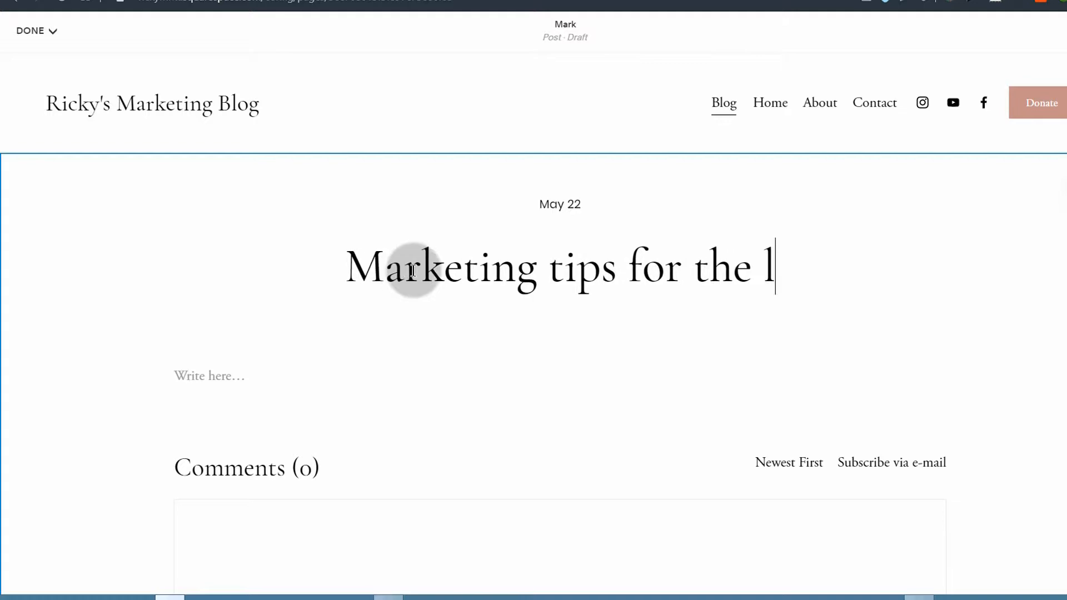
pyautogui.write('azy')
pyautogui.scroll(-3, 422, 211)
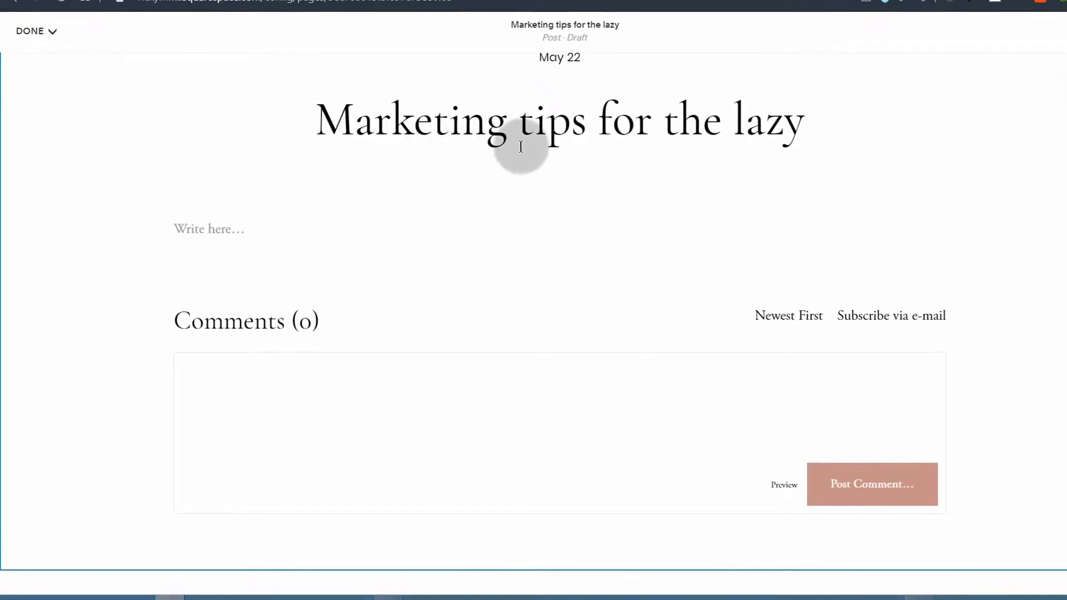
pyautogui.scroll(3, 238, 275)
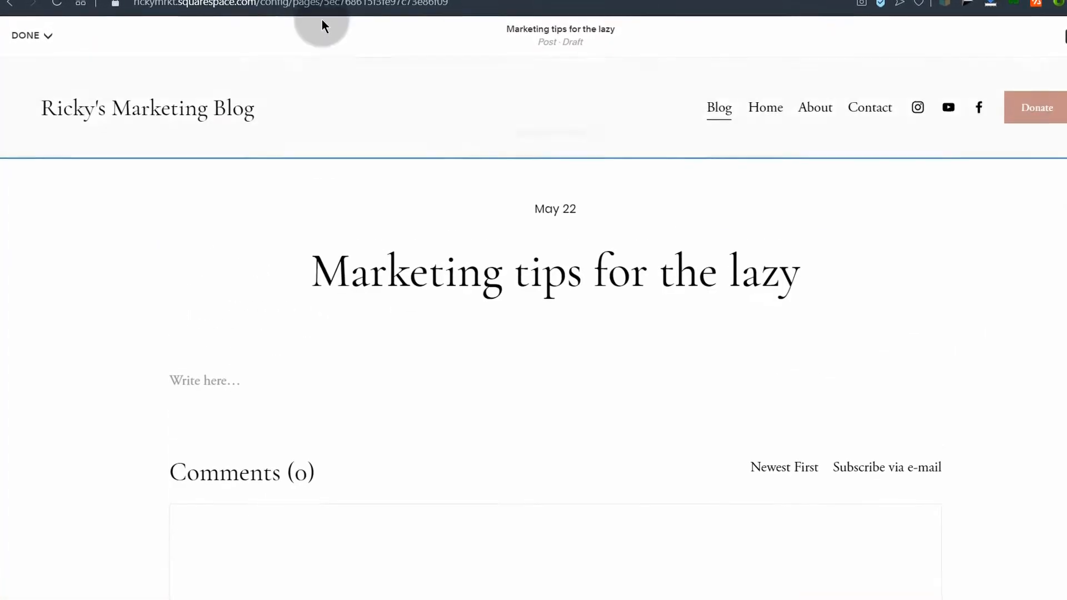
pyautogui.click(467, 1)
pyautogui.click(260, 9)
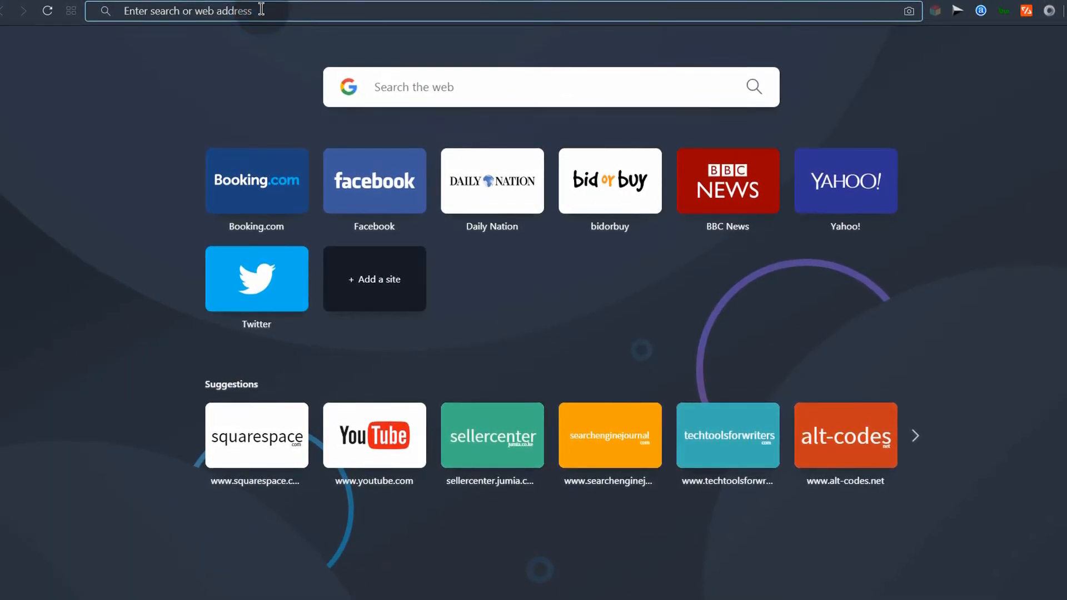
pyautogui.write('ipsum')
pyautogui.press('Return')
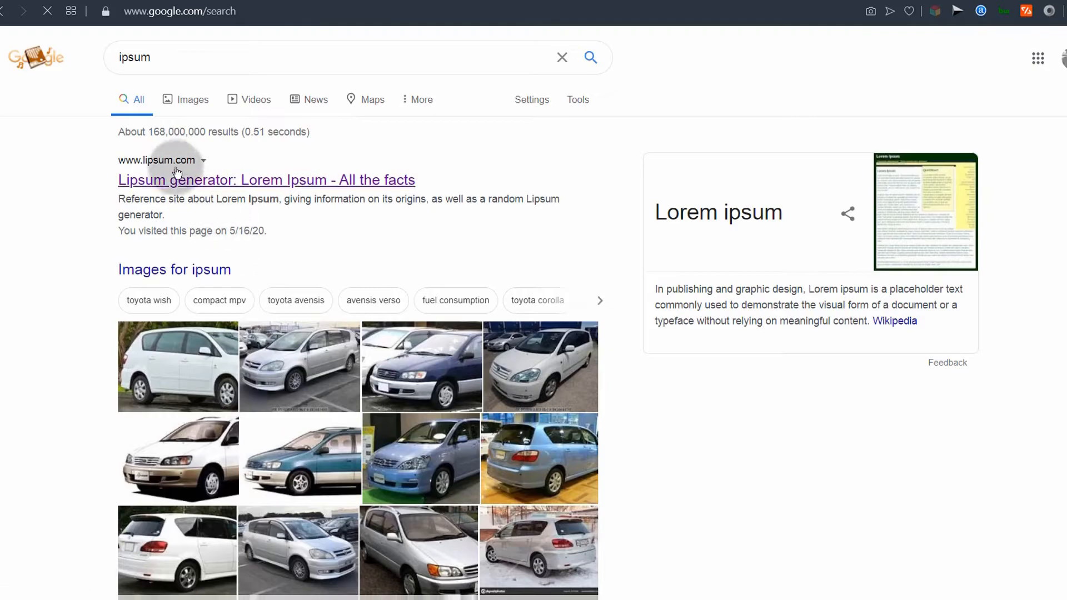
pyautogui.click(163, 170)
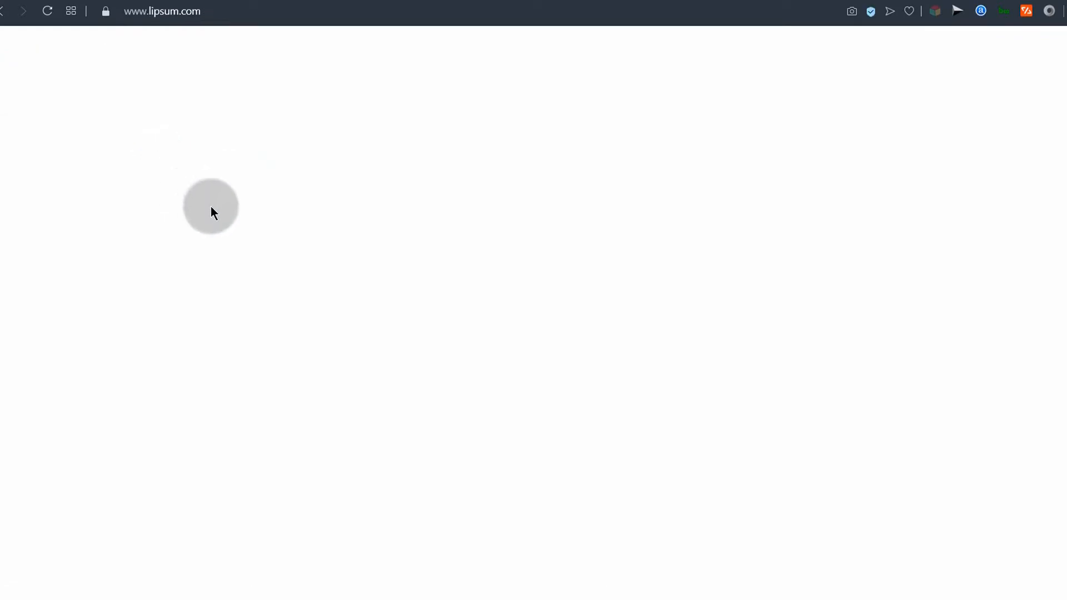
pyautogui.moveTo(251, 245); pyautogui.dragTo(583, 423)
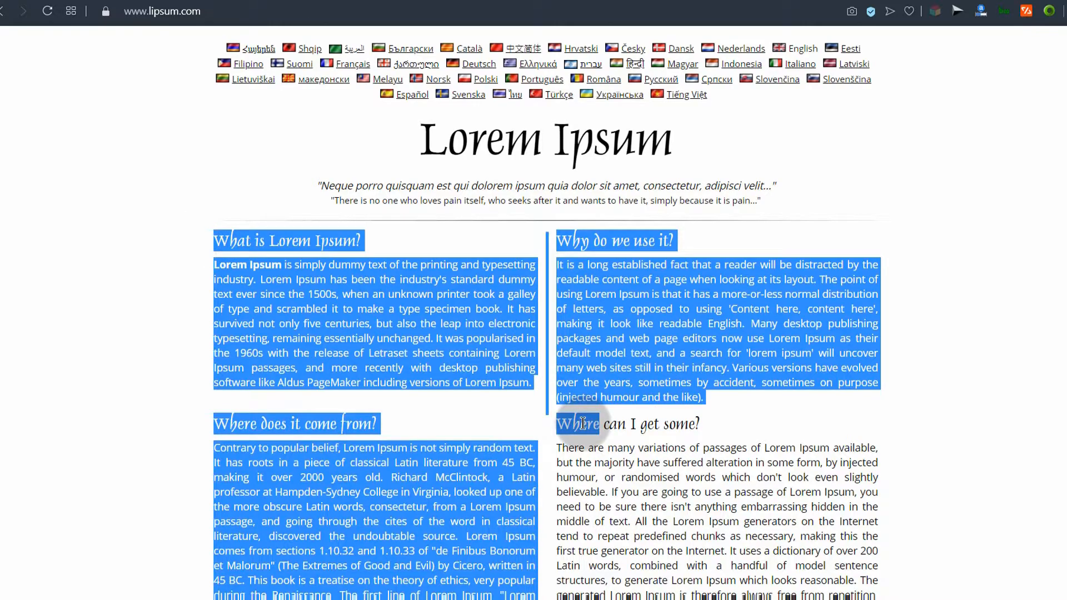
pyautogui.rightClick(493, 370)
pyautogui.click(530, 422)
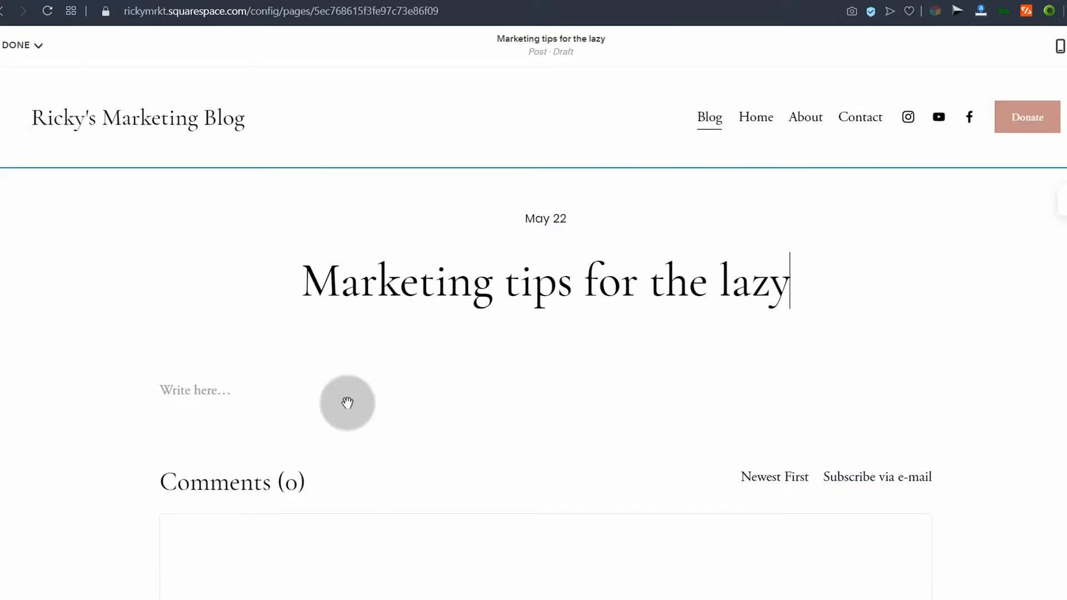
# Paste the copied Lorem Ipsum text into the body of the Marketing tips for the lazy post and look it over
pyautogui.click(169, 390)
pyautogui.click(194, 393)
pyautogui.rightClick(194, 393)
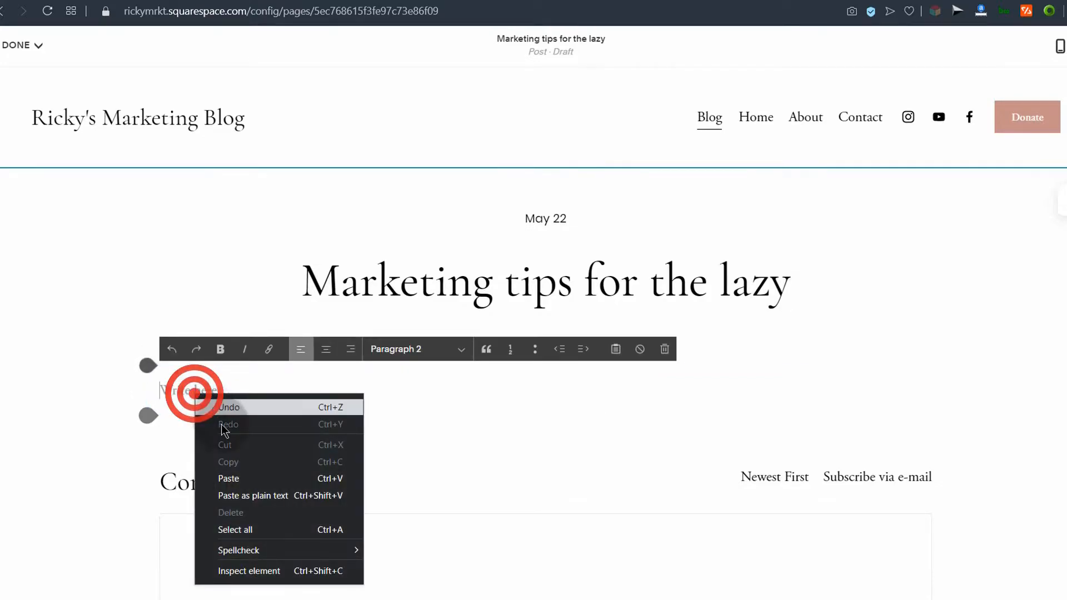
pyautogui.click(226, 479)
pyautogui.scroll(-4, 341, 353)
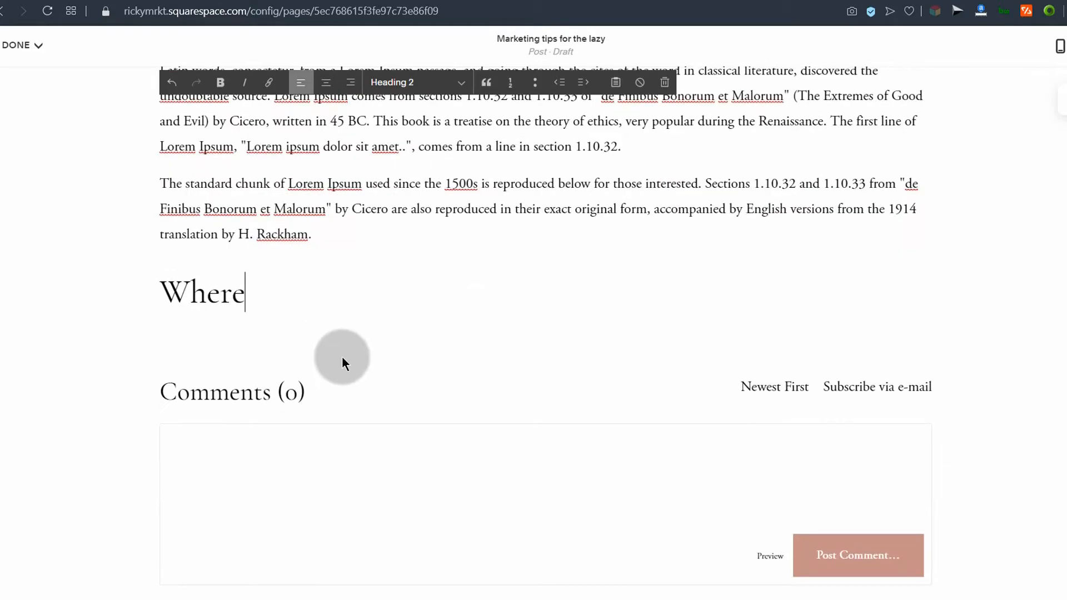
pyautogui.scroll(1, 351, 332)
pyautogui.scroll(10, 352, 332)
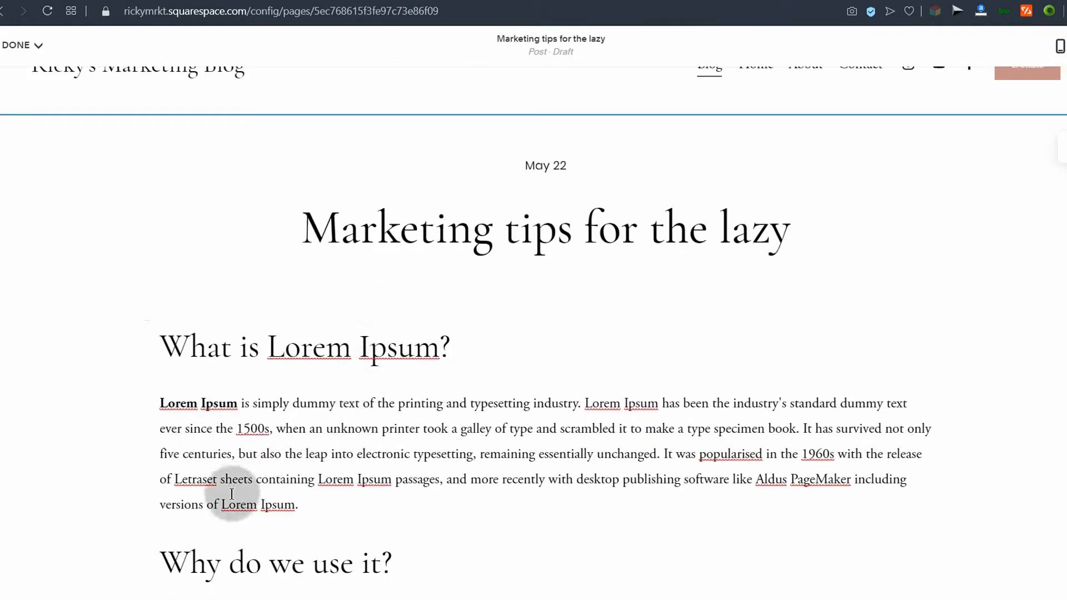
# Insert an image block between the first paragraph and the "Why do we use it?" heading, and upload the Apache OpenOffice logo from Pictures
pyautogui.click(305, 508)
pyautogui.scroll(-1, 292, 459)
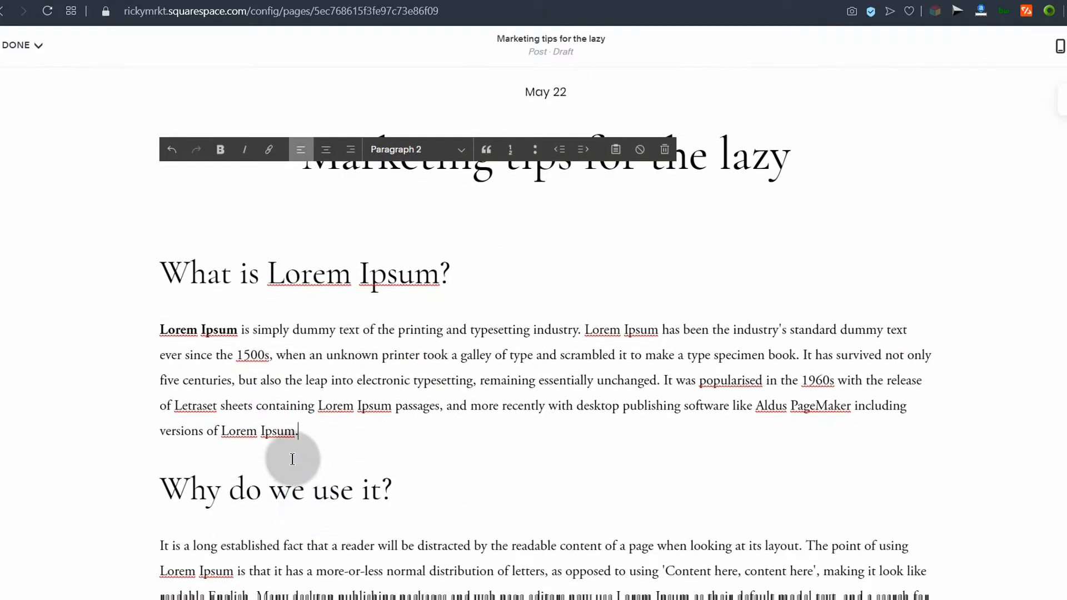
pyautogui.click(75, 451)
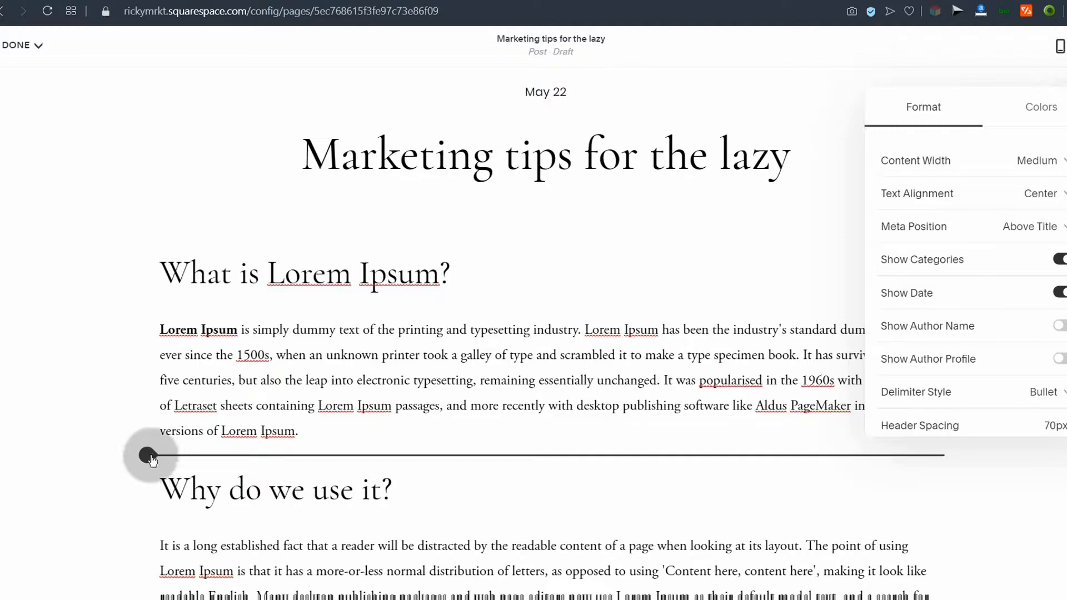
pyautogui.click(150, 456)
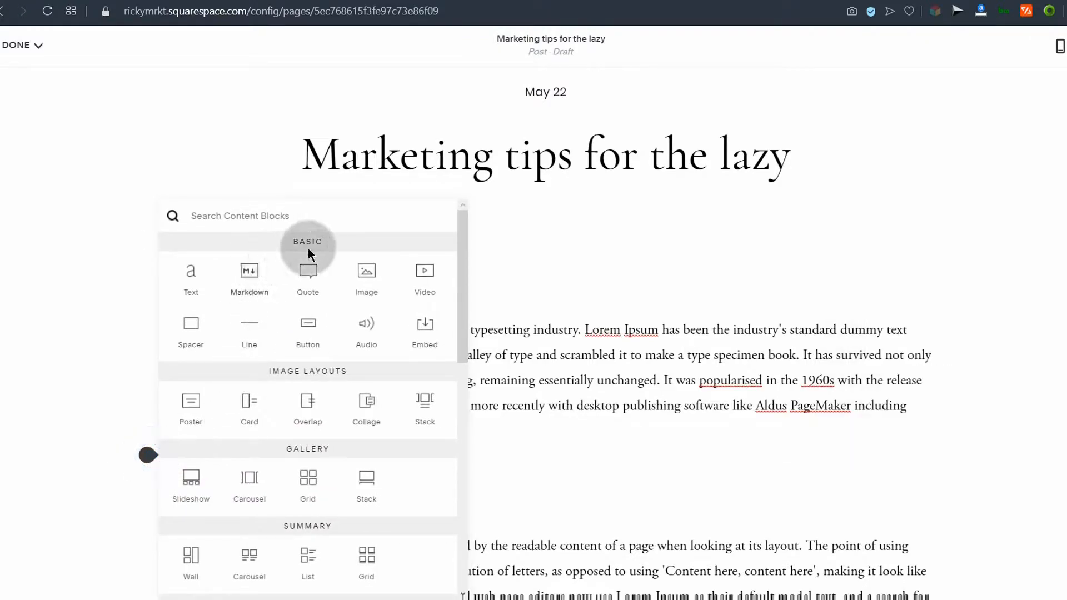
pyautogui.click(365, 282)
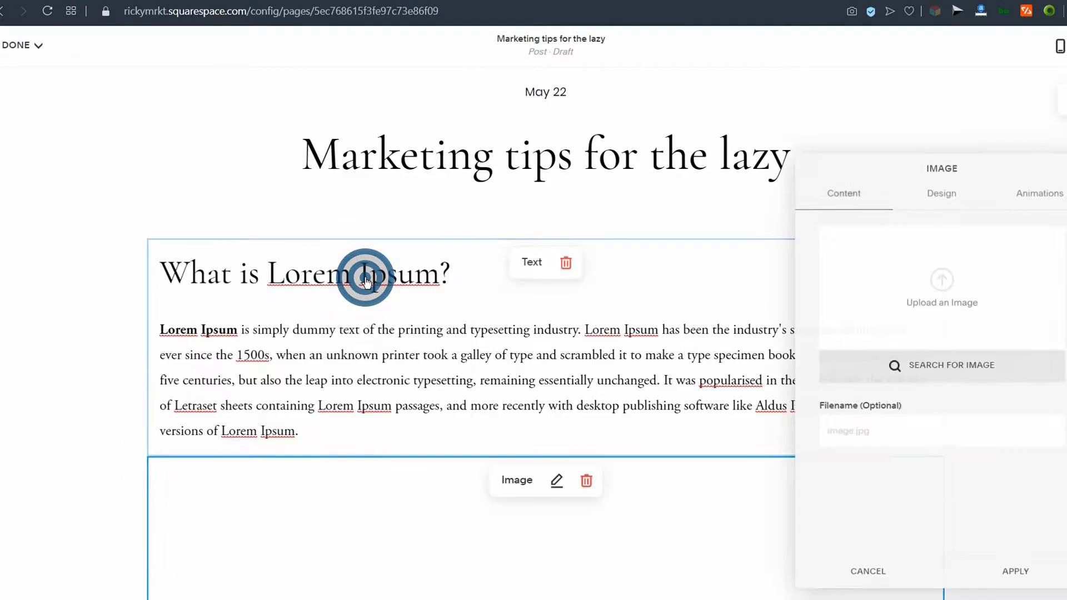
pyautogui.click(535, 407)
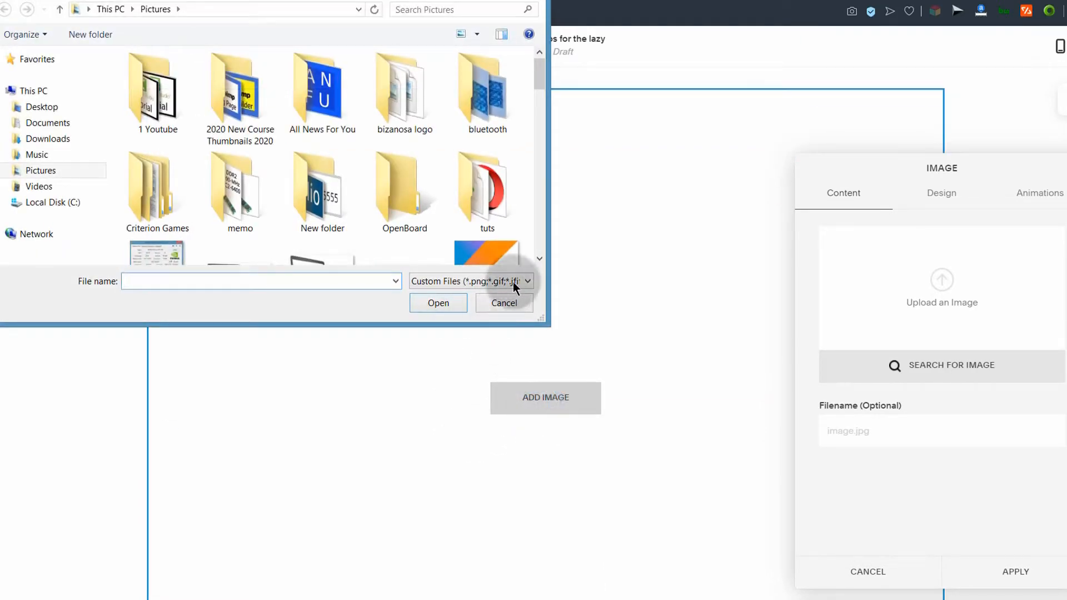
pyautogui.moveTo(539, 77); pyautogui.dragTo(541, 104)
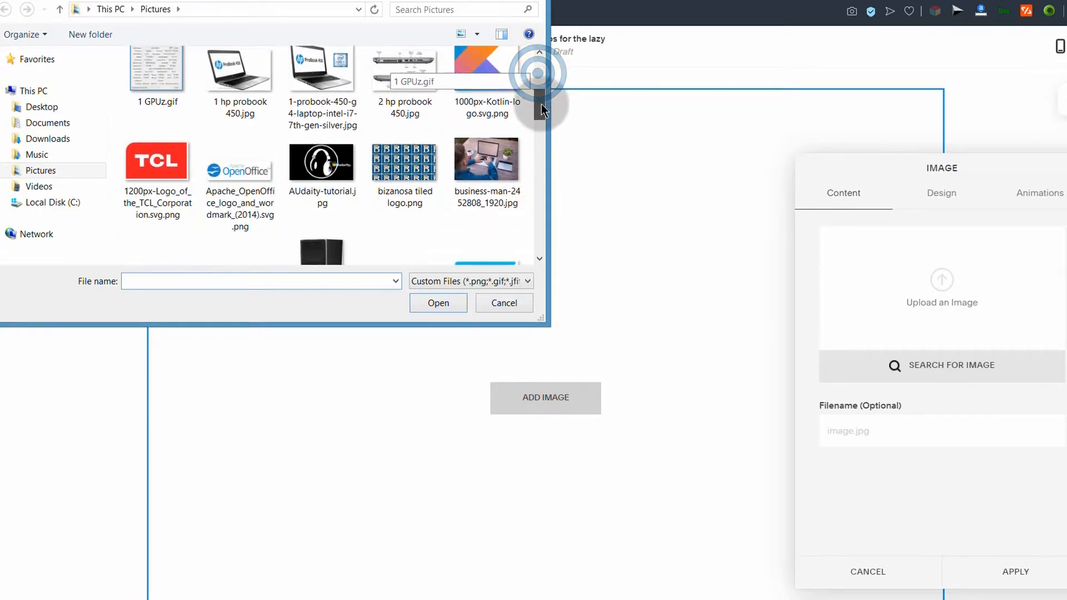
pyautogui.doubleClick(245, 179)
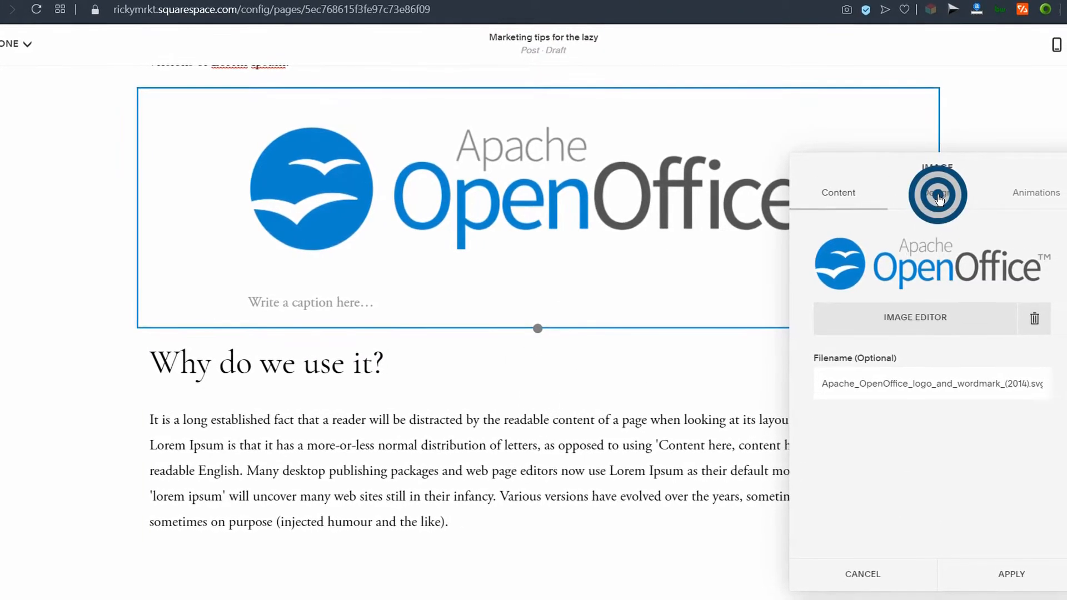
# Review the logo image block's design and animation options, keep the Site Default animation and apply the block
pyautogui.click(945, 211)
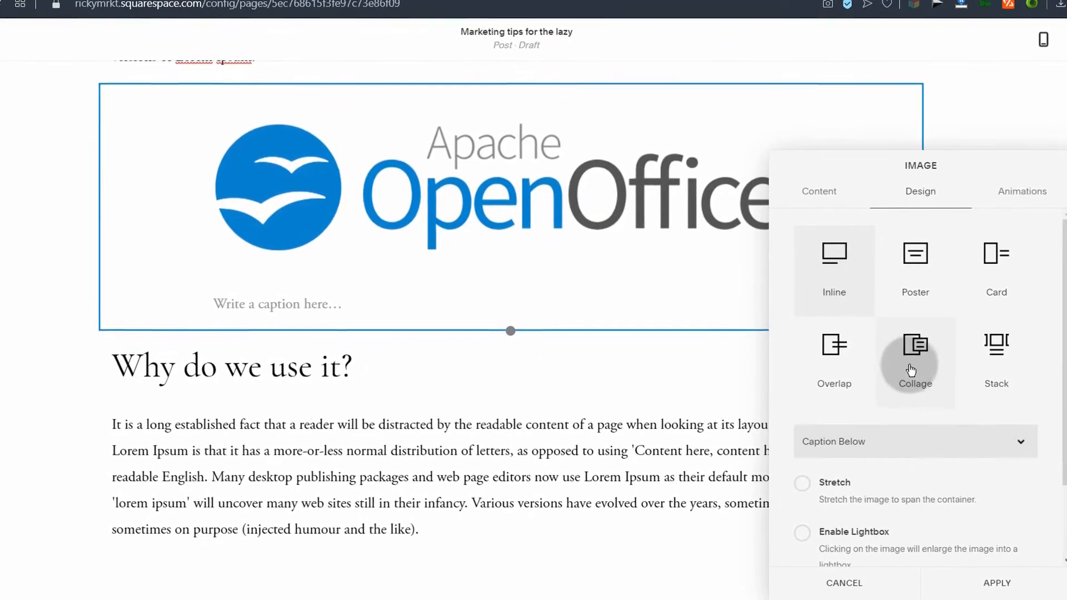
pyautogui.click(1031, 195)
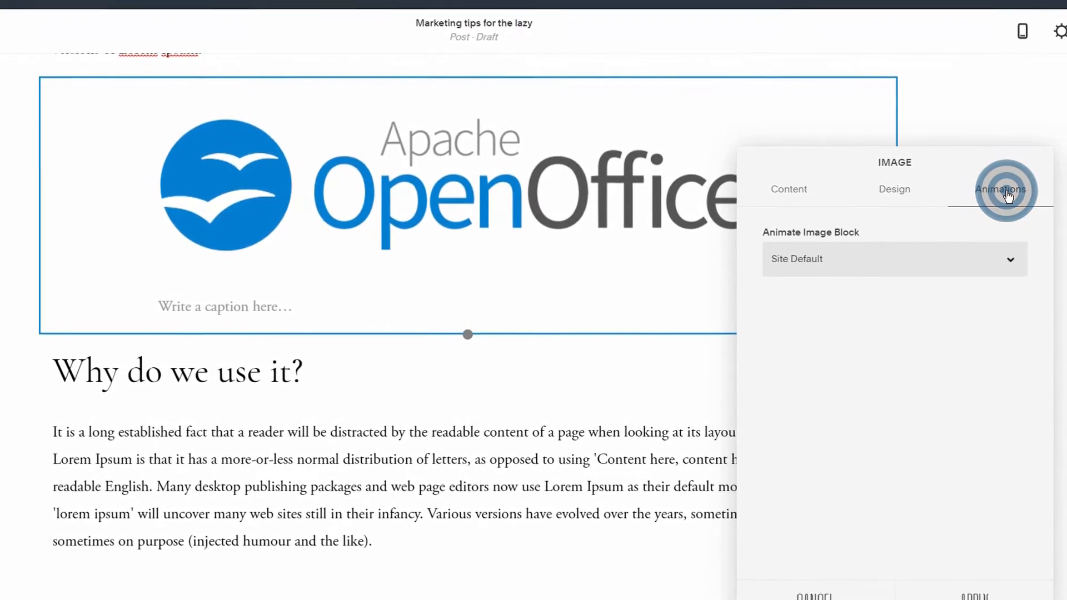
pyautogui.click(968, 253)
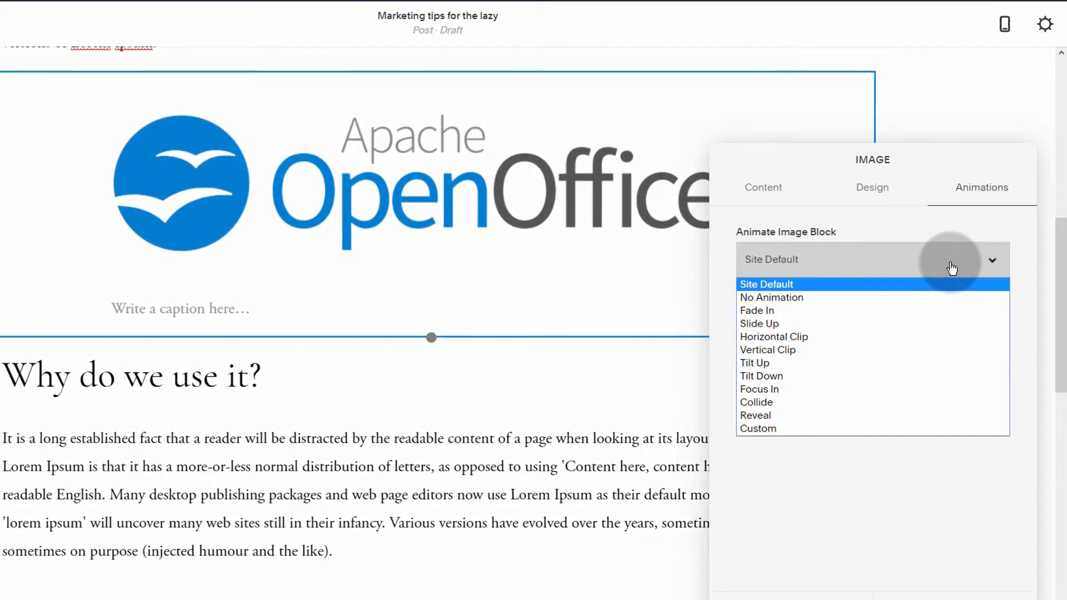
pyautogui.click(952, 268)
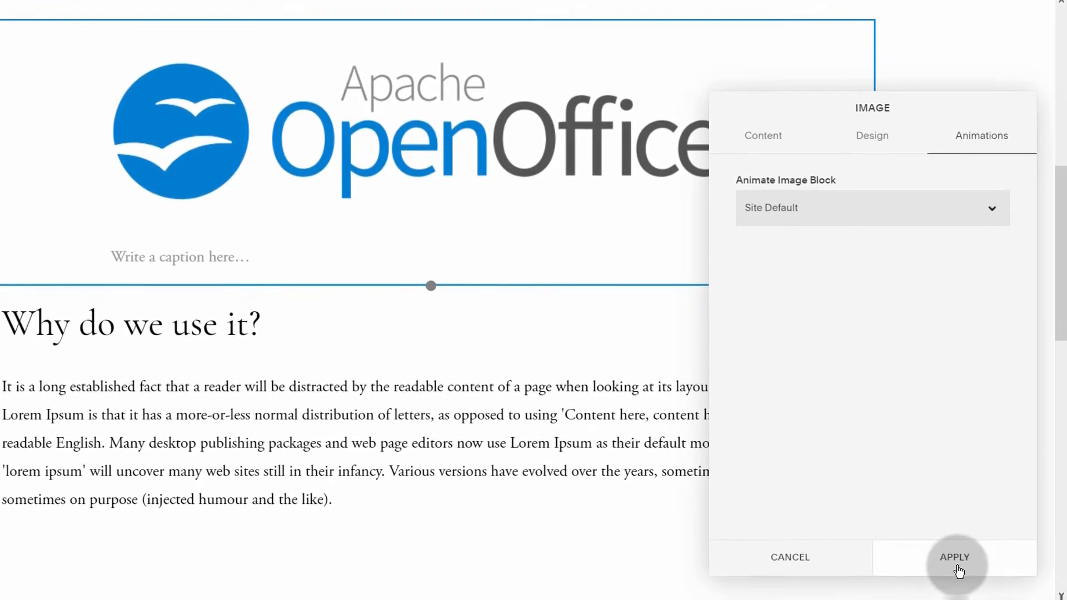
pyautogui.click(958, 569)
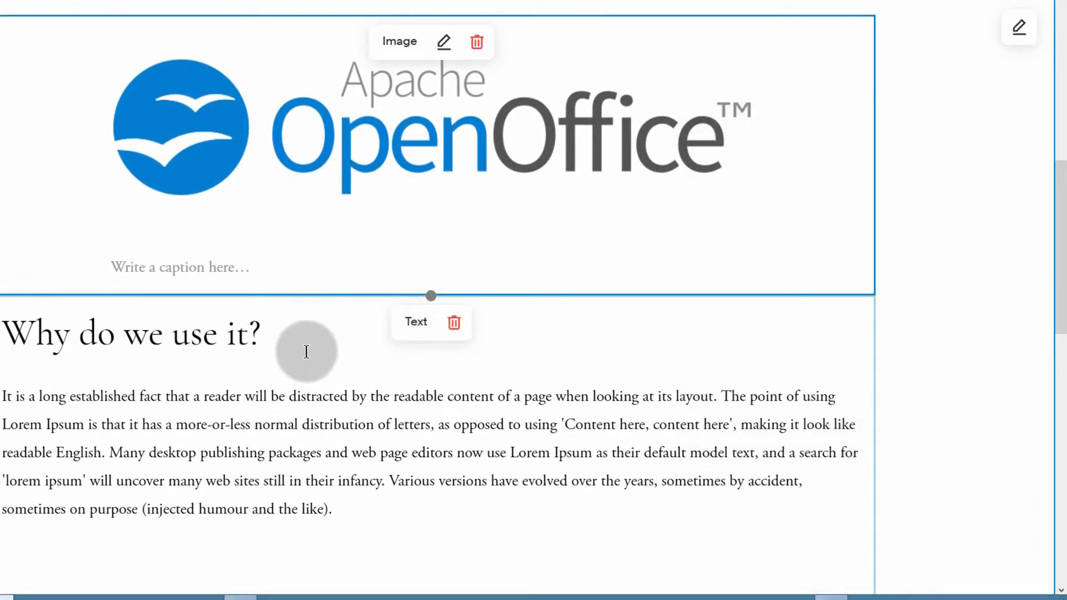
pyautogui.scroll(-10, 306, 352)
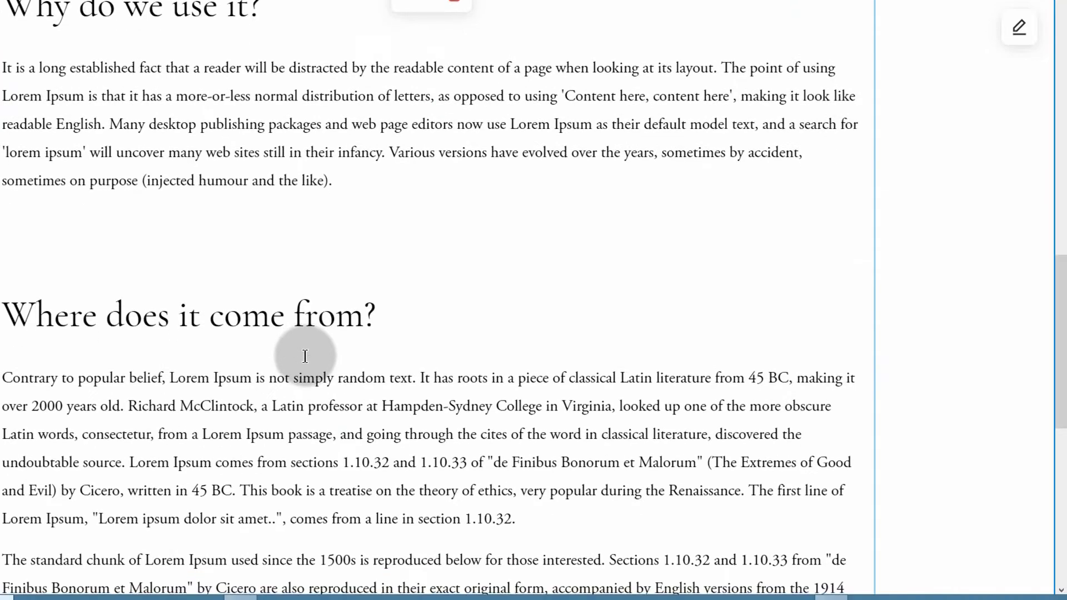
# Look over the Marketing tips for the lazy post and review the title and body in its post settings
pyautogui.scroll(18, 301, 355)
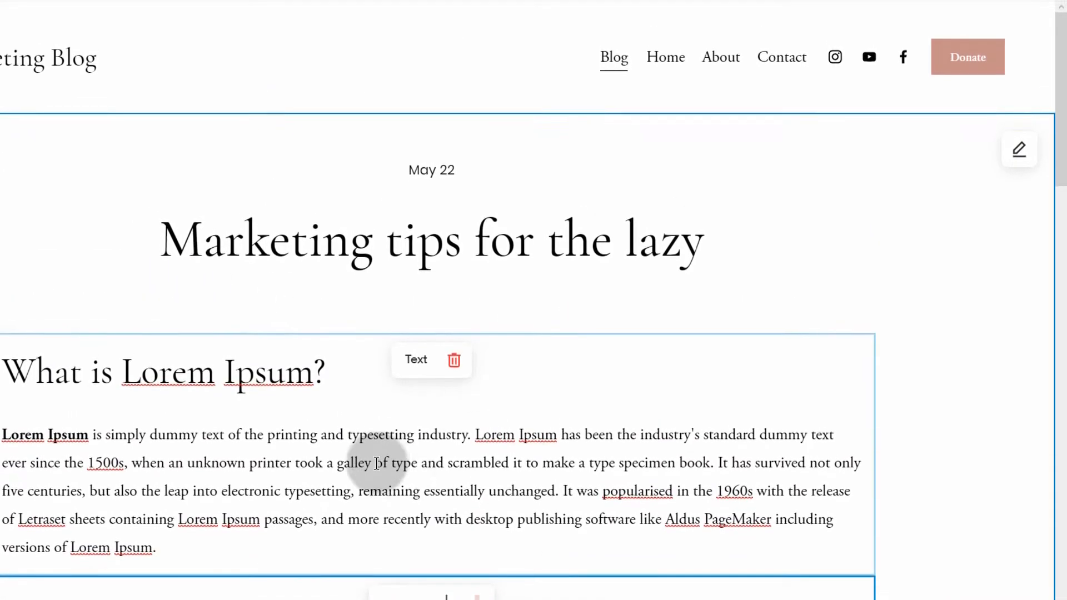
pyautogui.scroll(-15, 306, 364)
pyautogui.scroll(-5, 318, 368)
pyautogui.scroll(20, 325, 412)
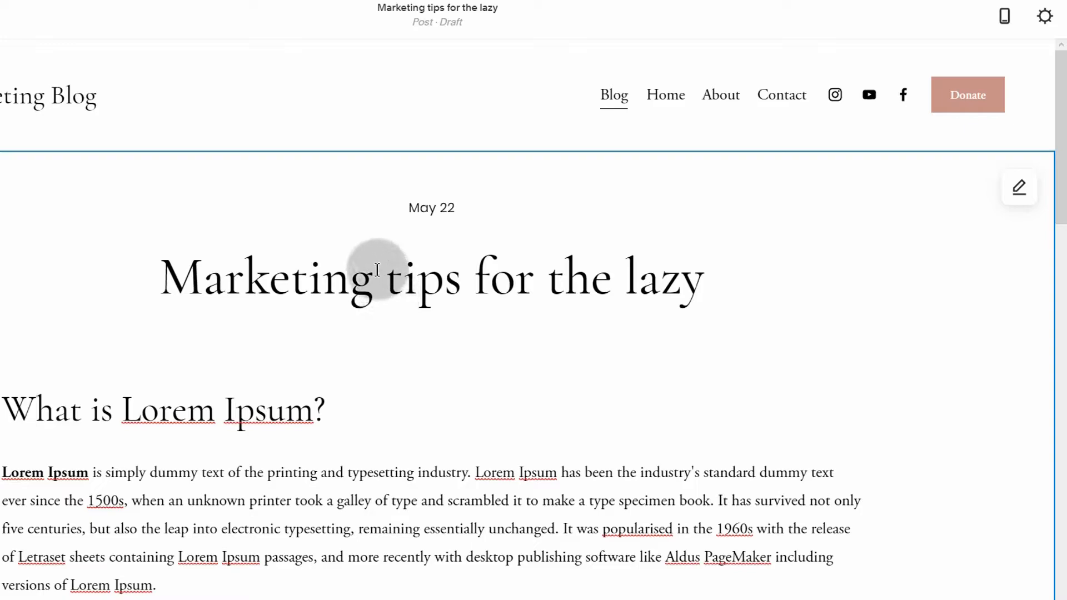
pyautogui.click(1045, 18)
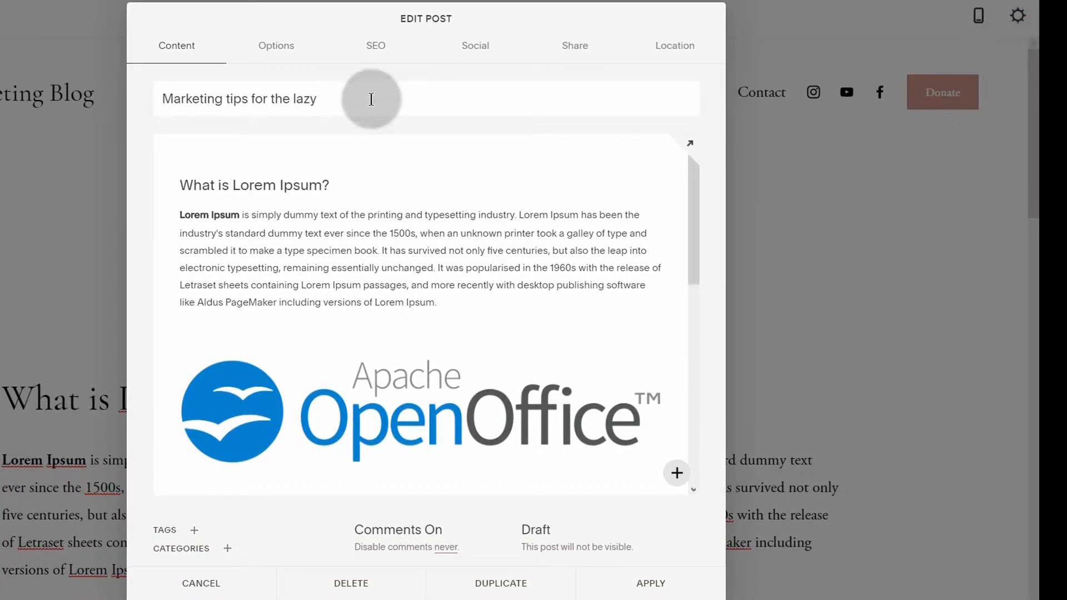
pyautogui.scroll(-5, 252, 255)
pyautogui.scroll(5, 255, 377)
pyautogui.click(224, 107)
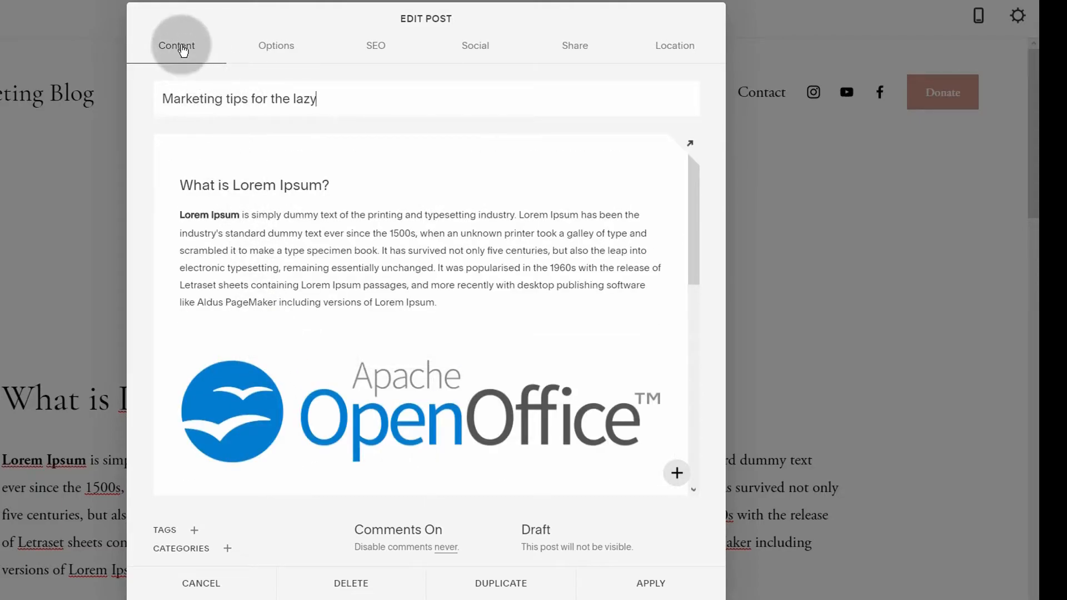
pyautogui.click(346, 96)
pyautogui.moveTo(224, 95); pyautogui.dragTo(160, 97)
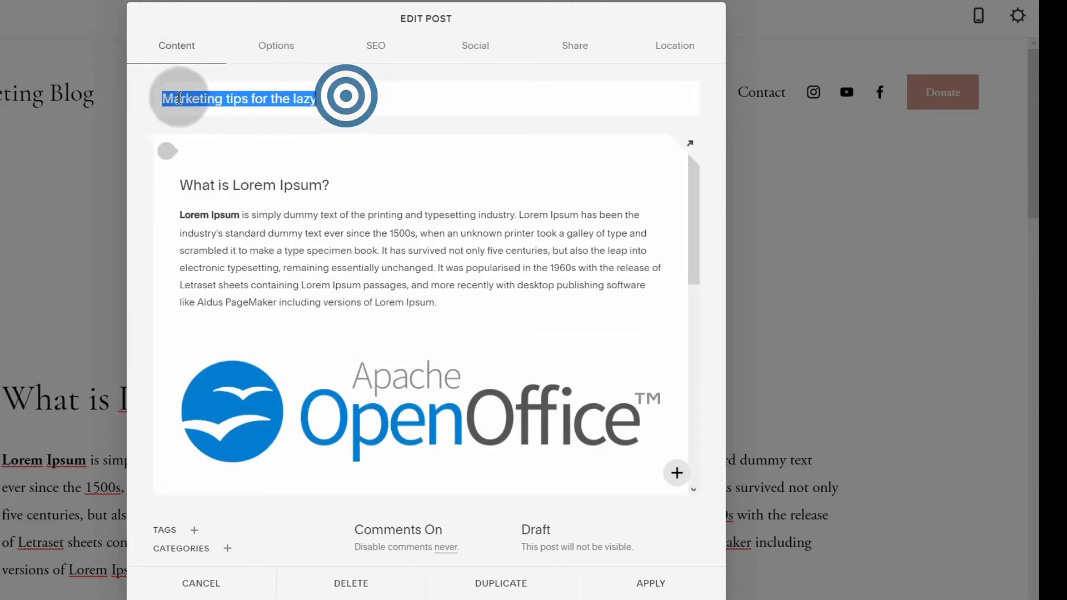
# Upload the blue image with the white curved stroke from Pictures as the post's thumbnail in its options
pyautogui.click(276, 47)
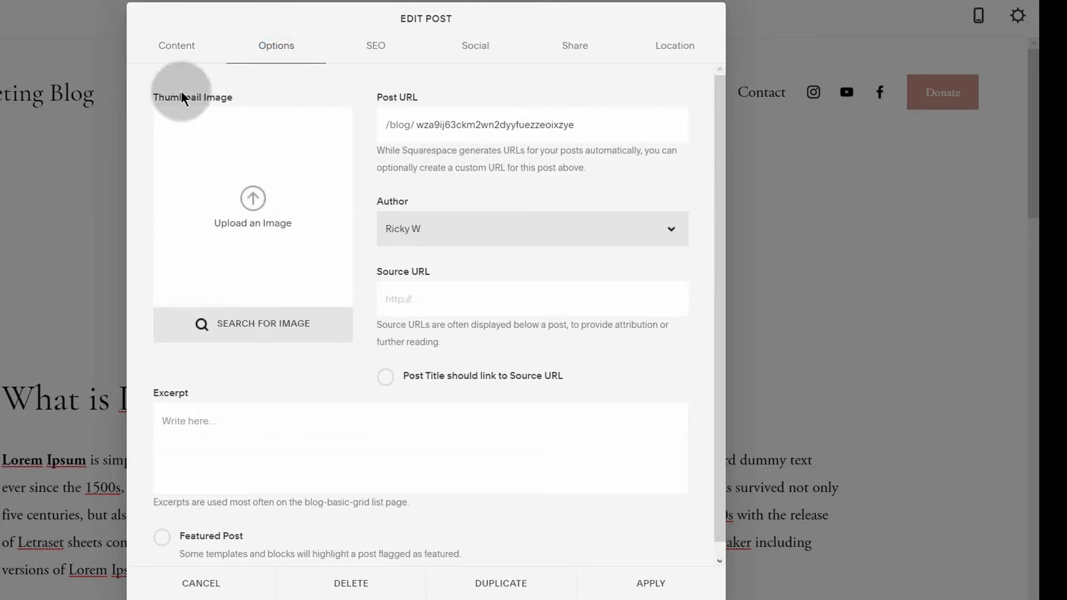
pyautogui.click(250, 208)
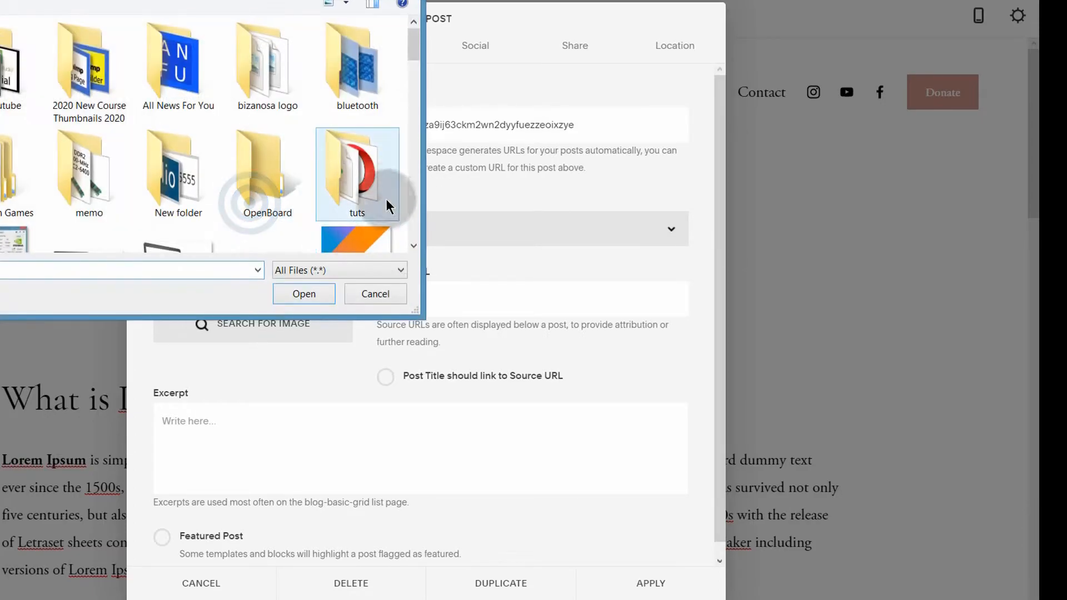
pyautogui.moveTo(416, 41); pyautogui.dragTo(415, 75)
pyautogui.doubleClick(342, 239)
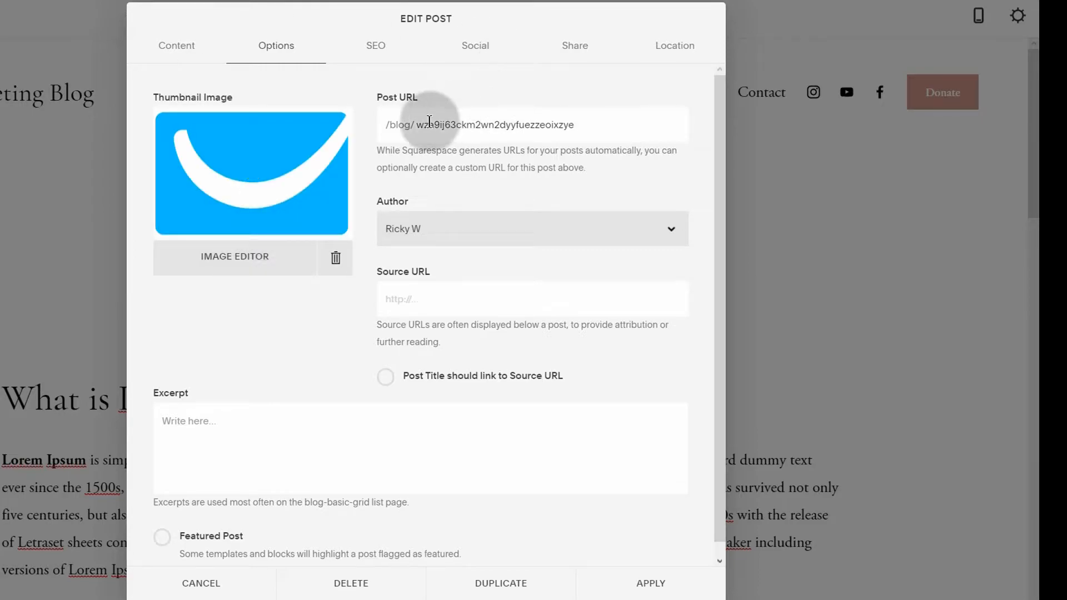
# Replace the automatically generated post URL slug with lazy-marketing
pyautogui.moveTo(420, 125); pyautogui.dragTo(596, 123)
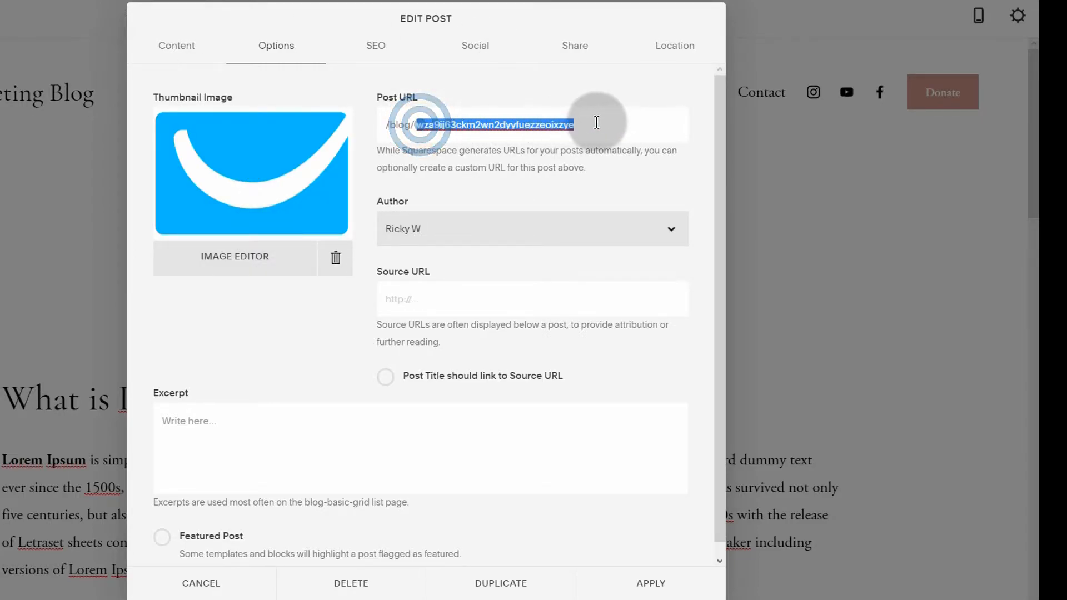
pyautogui.click(508, 124)
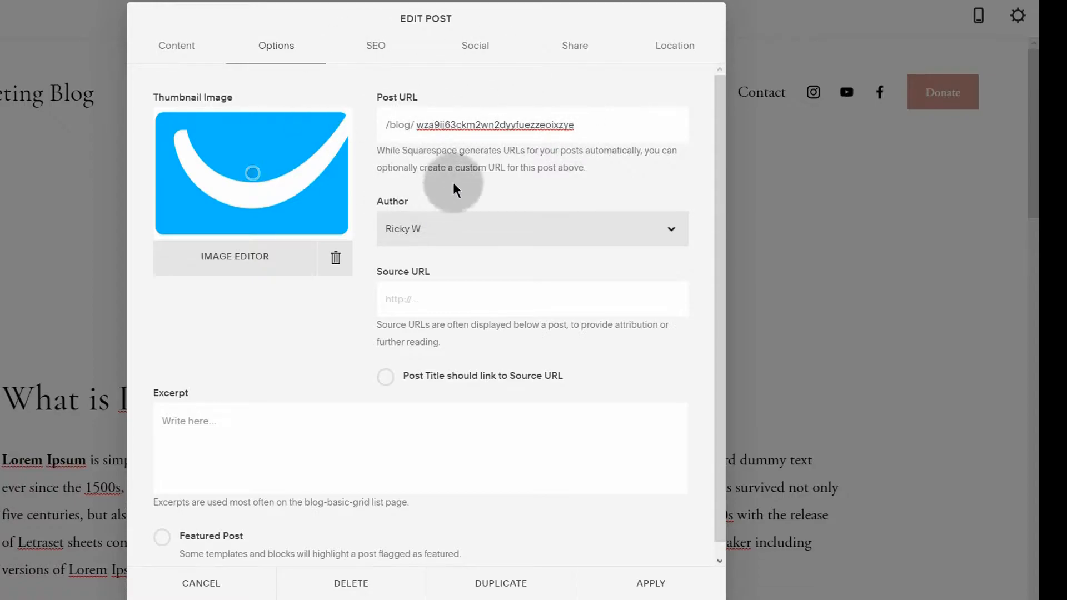
pyautogui.moveTo(415, 126); pyautogui.dragTo(594, 125)
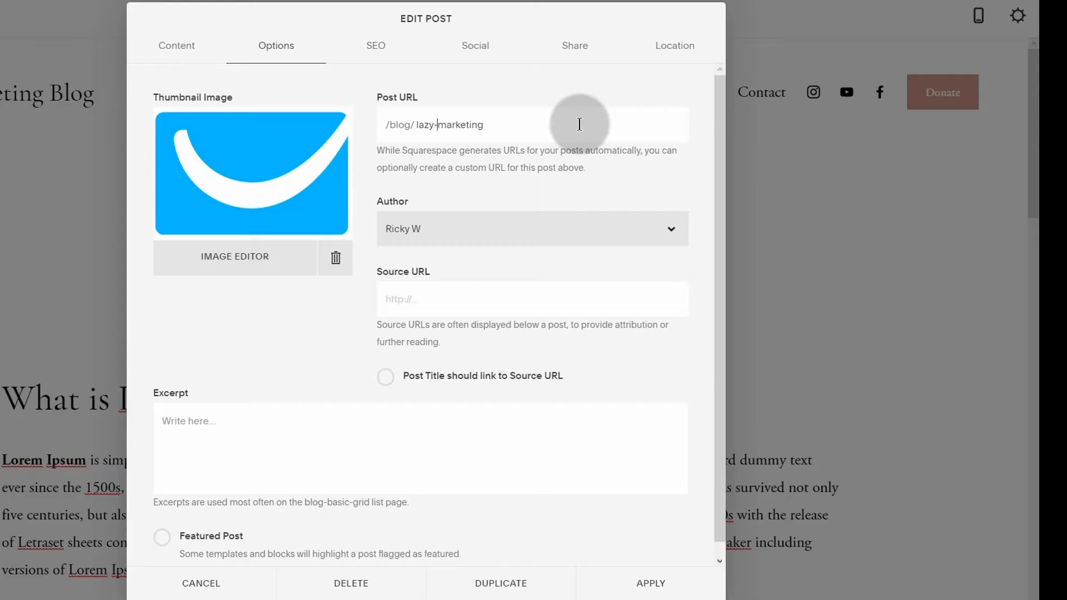
pyautogui.click(545, 122)
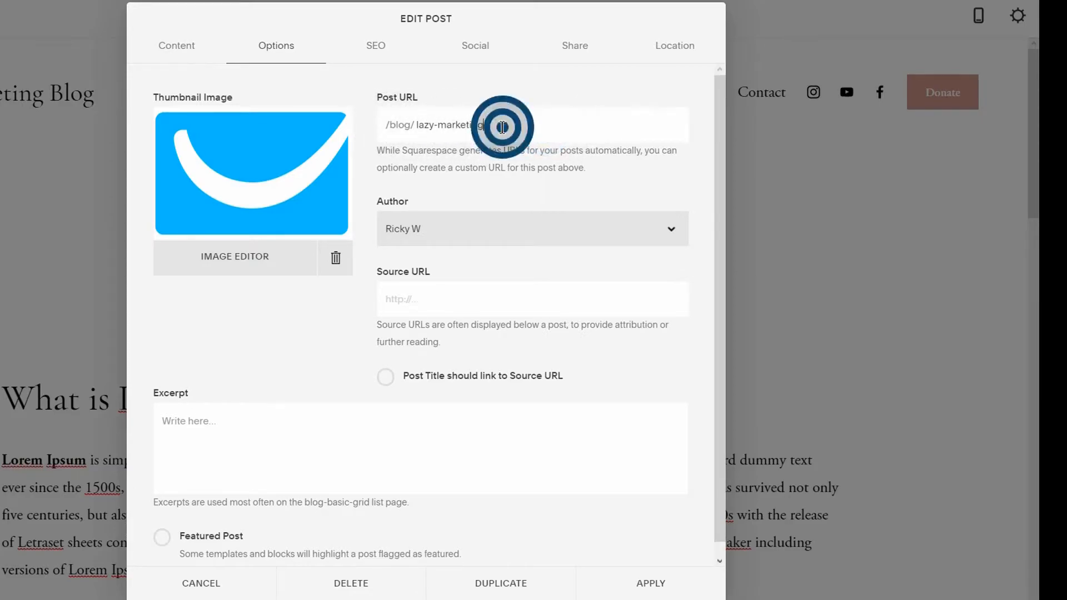
pyautogui.tripleClick(502, 127)
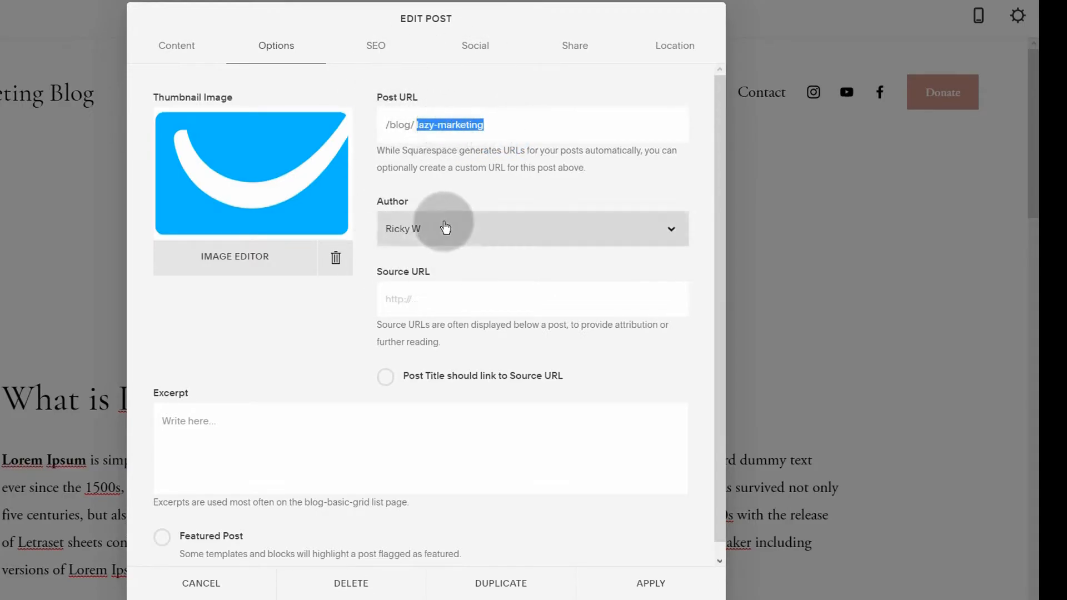
# Examine the post's source URL, author, excerpt and featured post options, and check the account profile on the websites dashboard
pyautogui.click(411, 298)
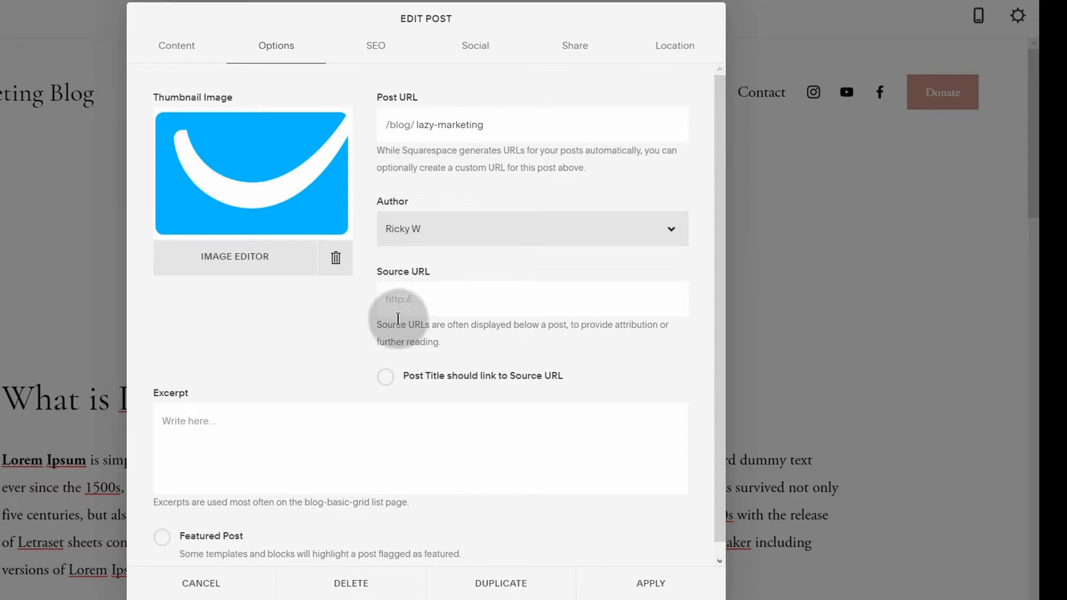
pyautogui.click(477, 224)
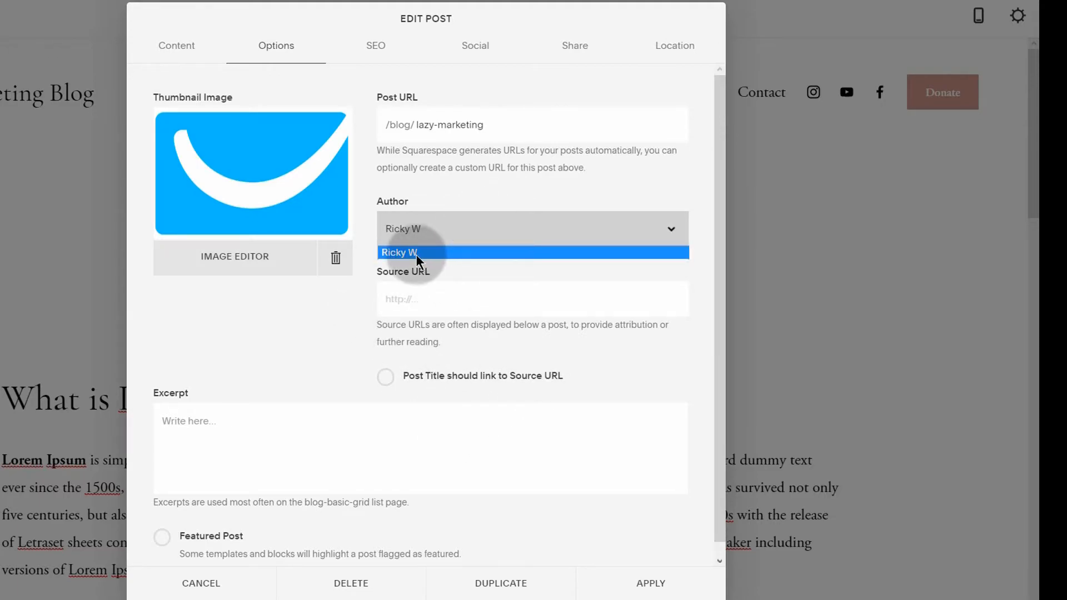
pyautogui.click(370, 235)
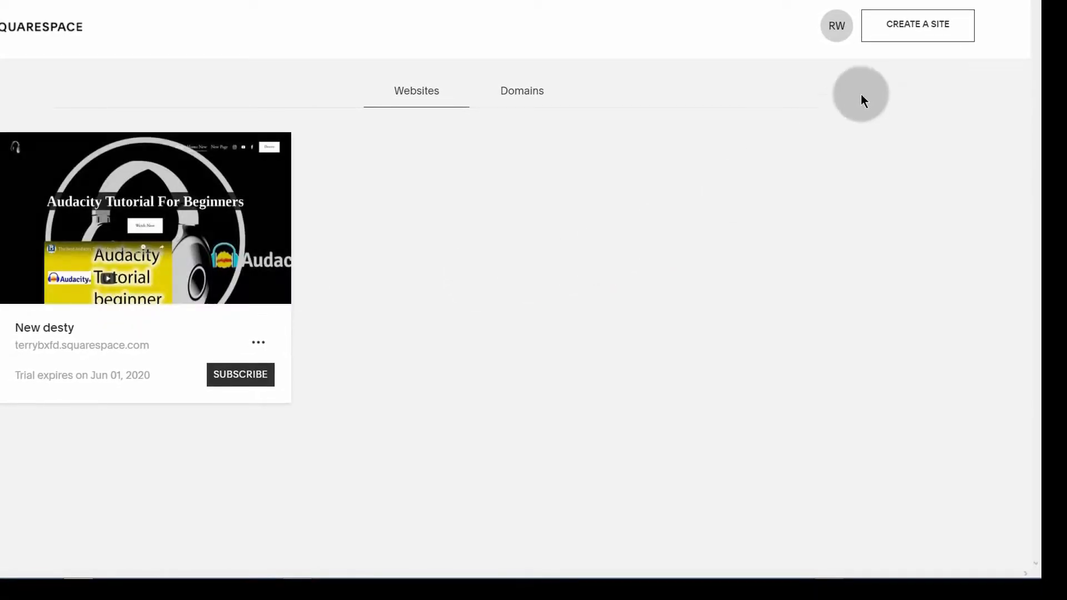
pyautogui.click(837, 26)
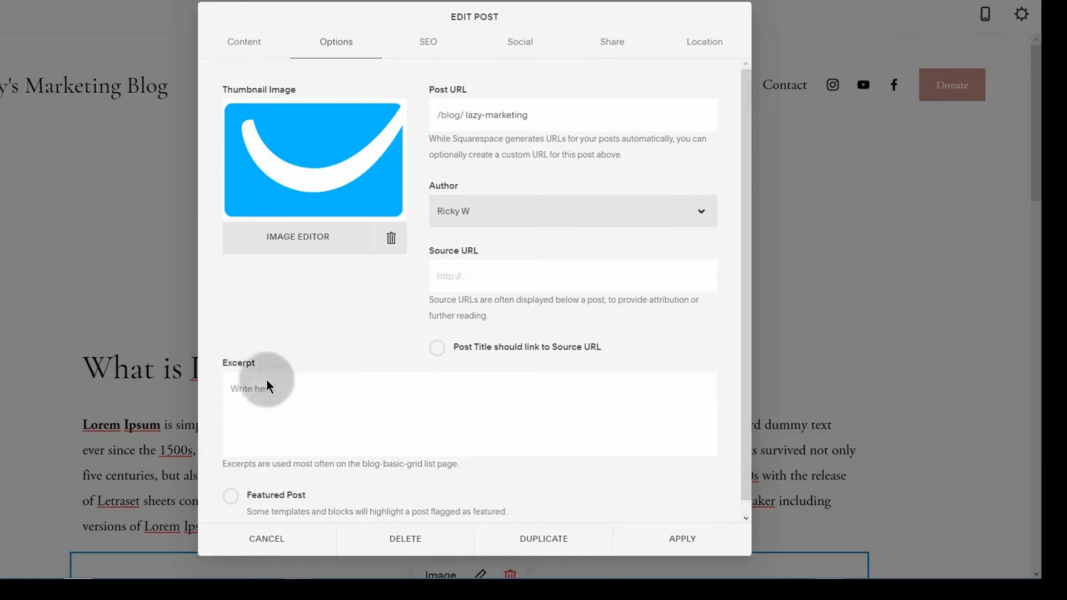
pyautogui.click(230, 387)
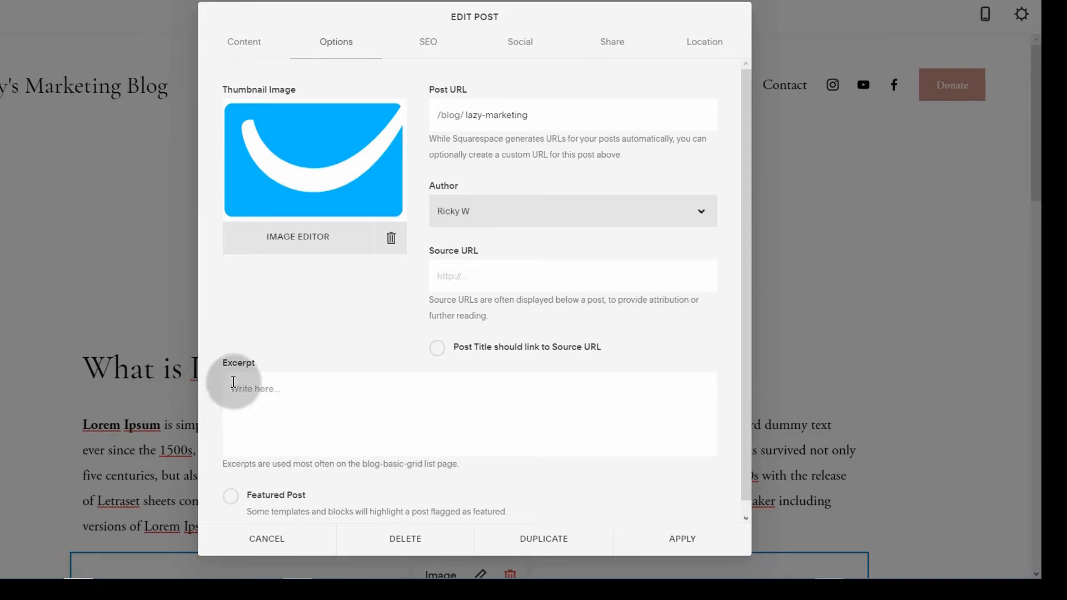
pyautogui.click(248, 396)
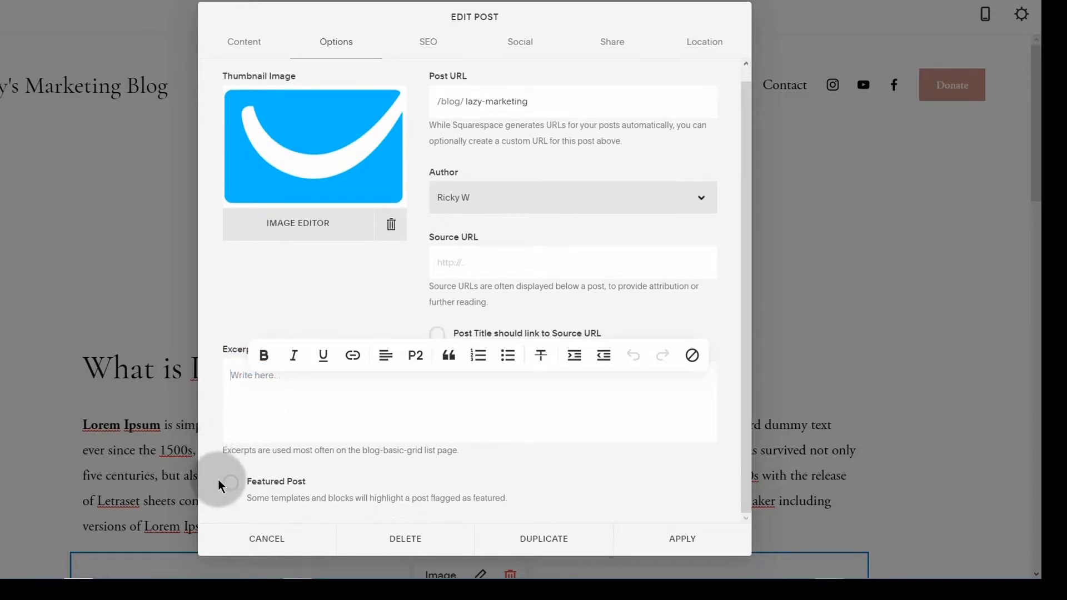
pyautogui.click(218, 443)
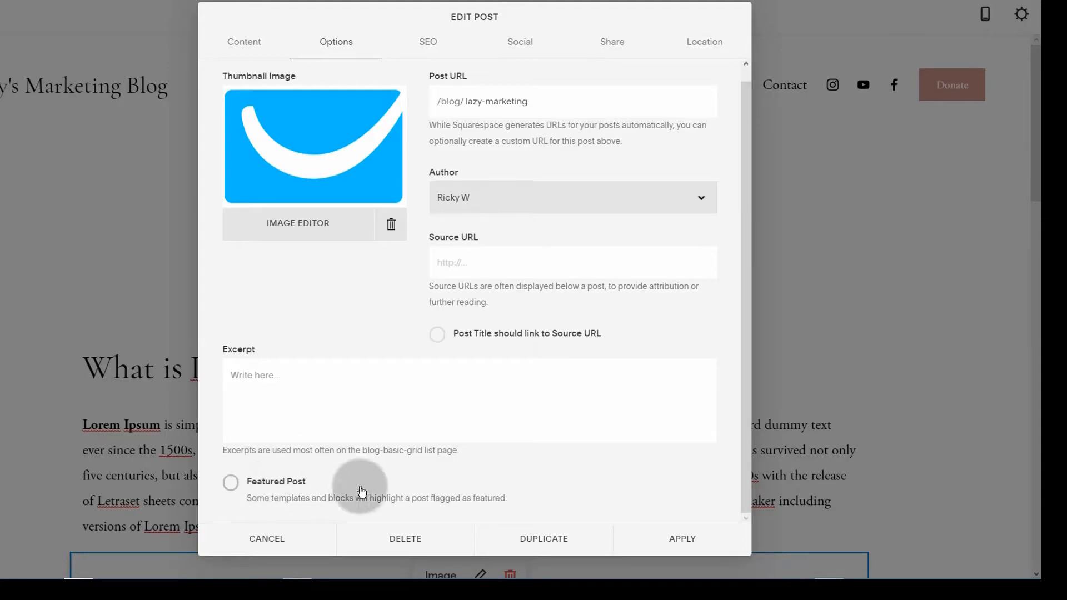
# Examine the post's SEO title and description fields, its social preview and the alternate social sharing image option
pyautogui.click(435, 45)
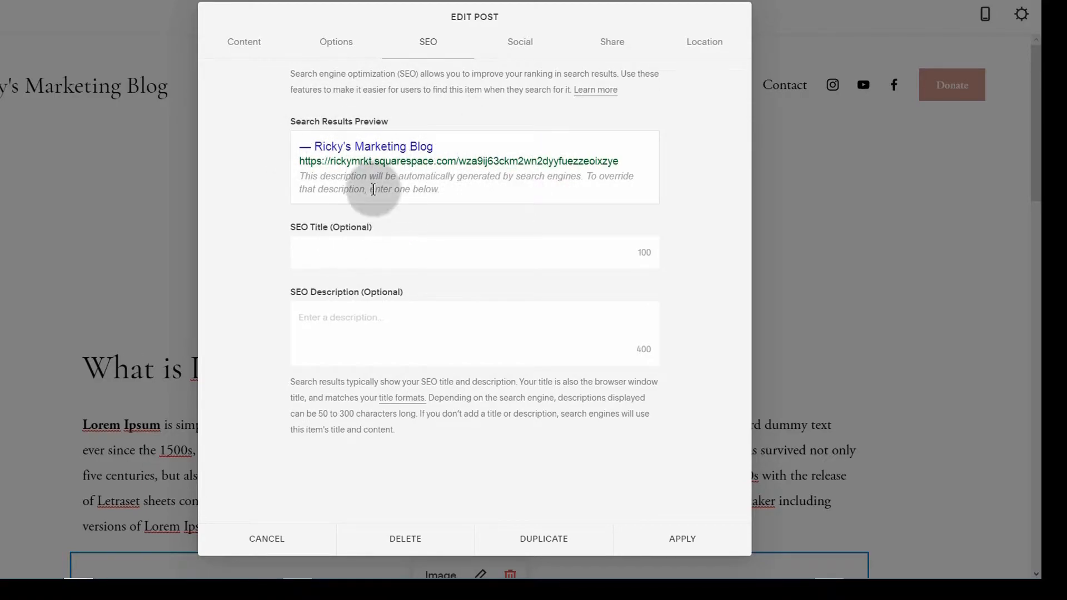
pyautogui.click(297, 249)
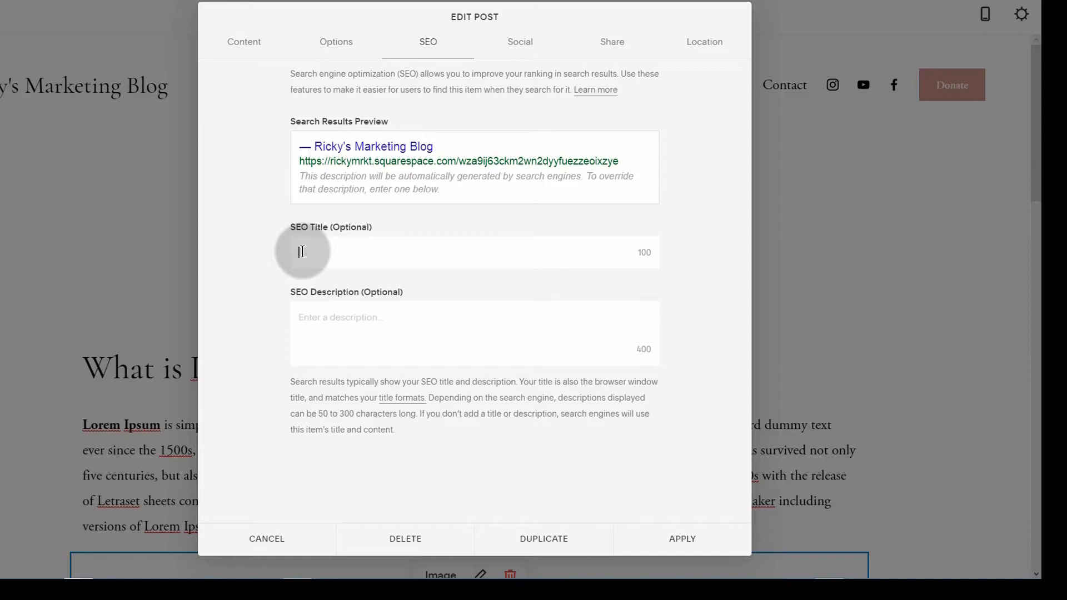
pyautogui.click(525, 42)
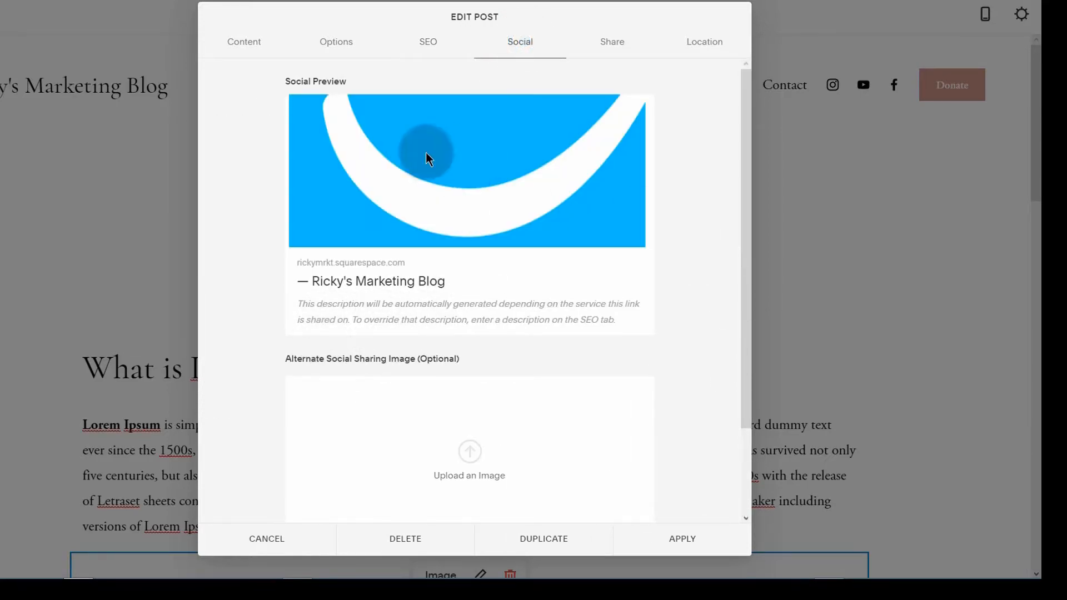
pyautogui.scroll(-2, 327, 356)
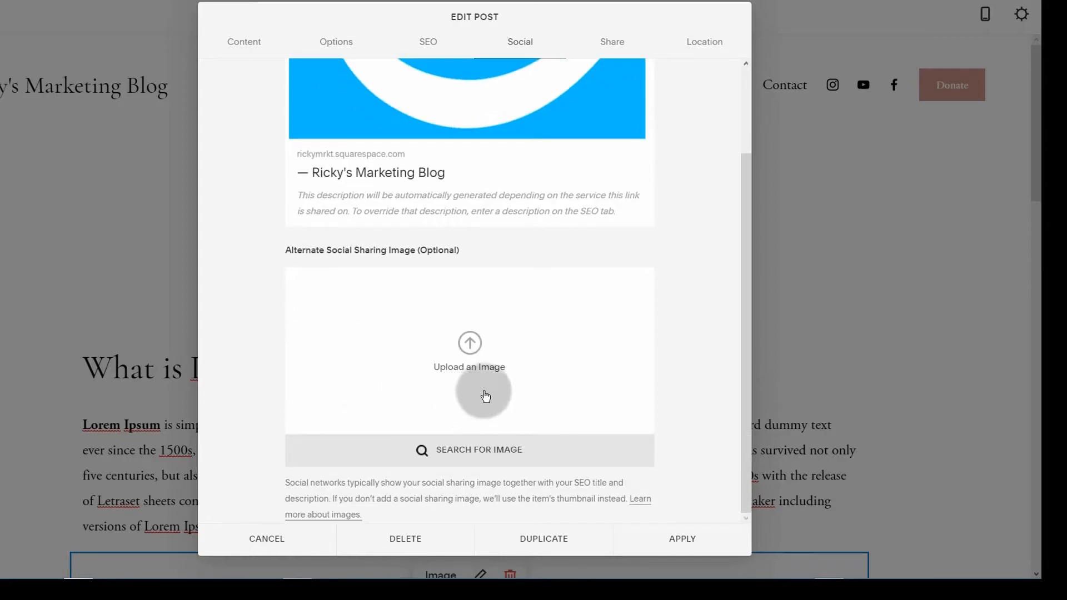
pyautogui.scroll(1, 317, 399)
pyautogui.scroll(-1, 457, 307)
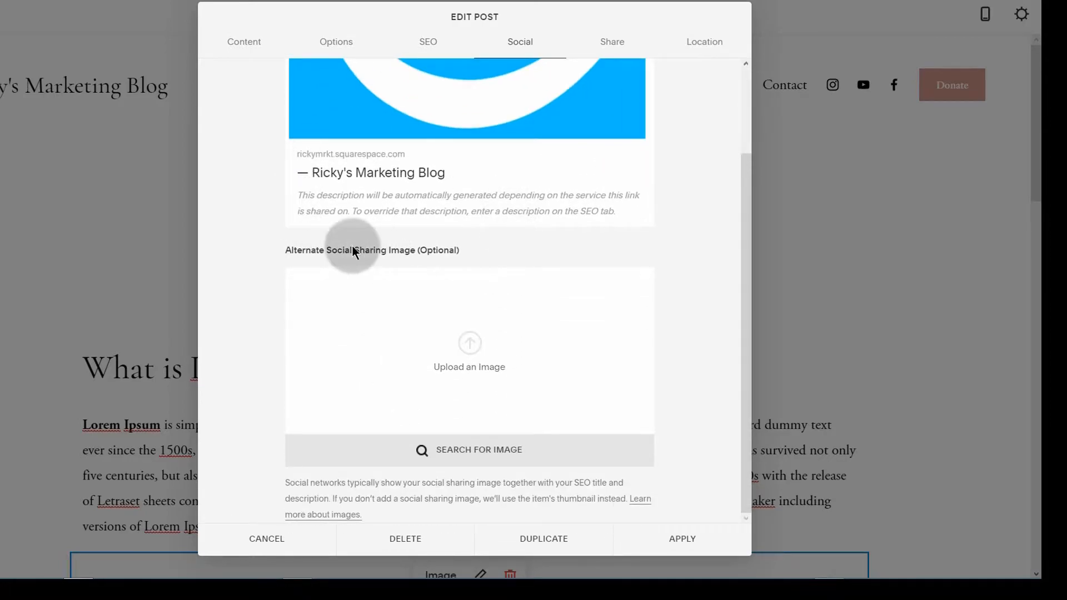
pyautogui.scroll(2, 356, 250)
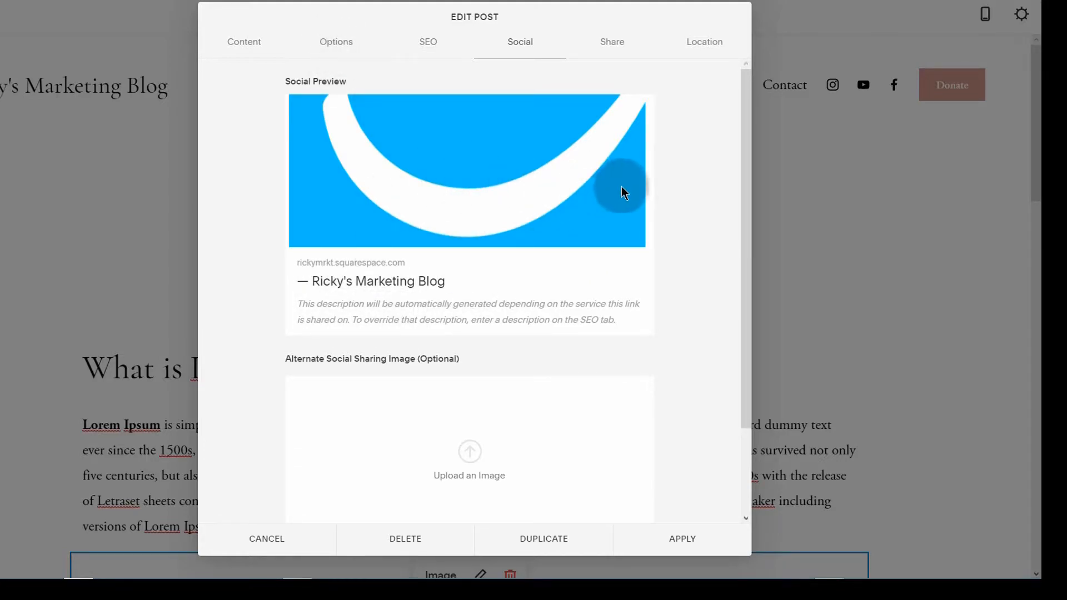
# Examine the post's email draft and social account sharing options and its location fields
pyautogui.click(609, 49)
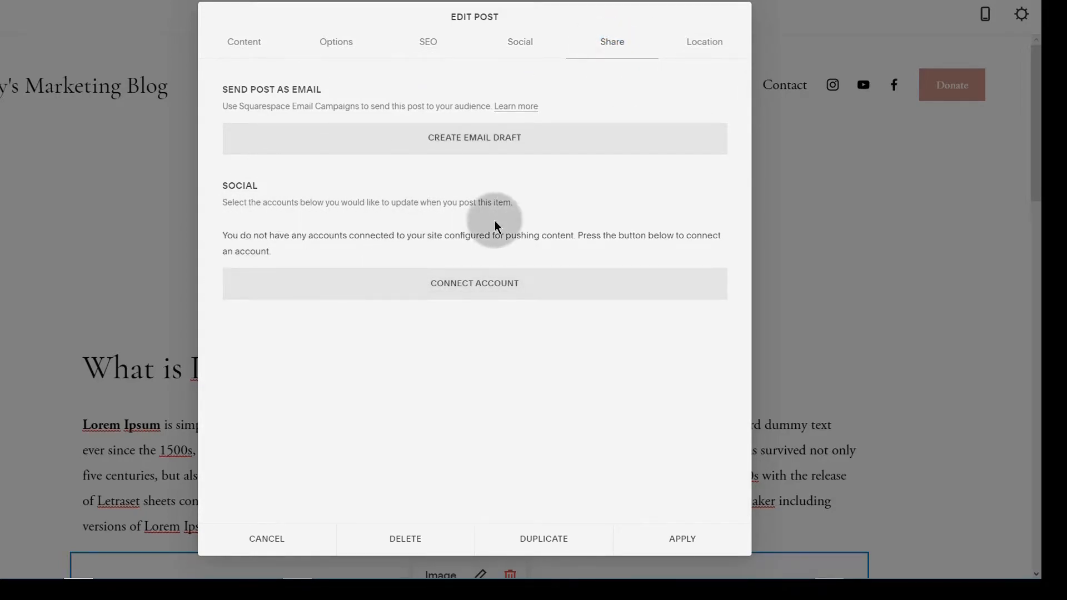
pyautogui.rightClick(458, 283)
pyautogui.click(357, 338)
pyautogui.click(410, 361)
pyautogui.click(456, 283)
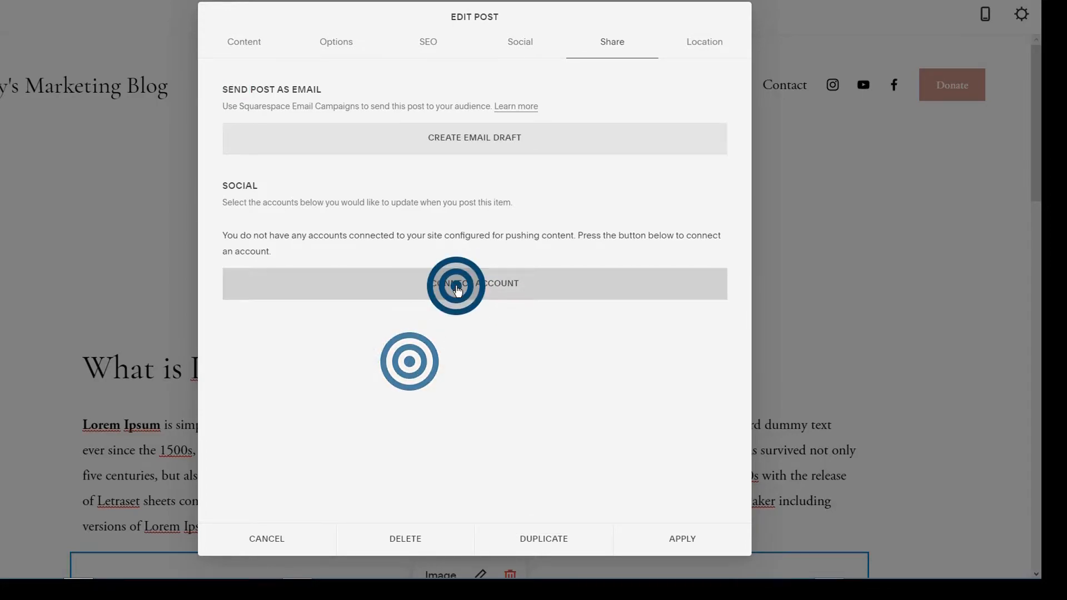
pyautogui.click(383, 330)
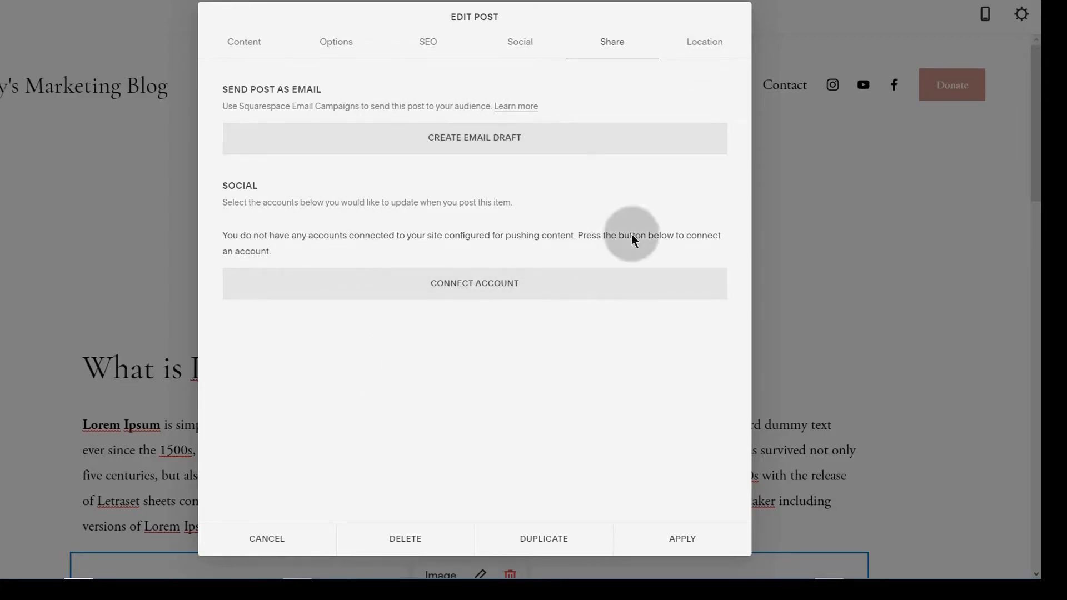
pyautogui.click(698, 38)
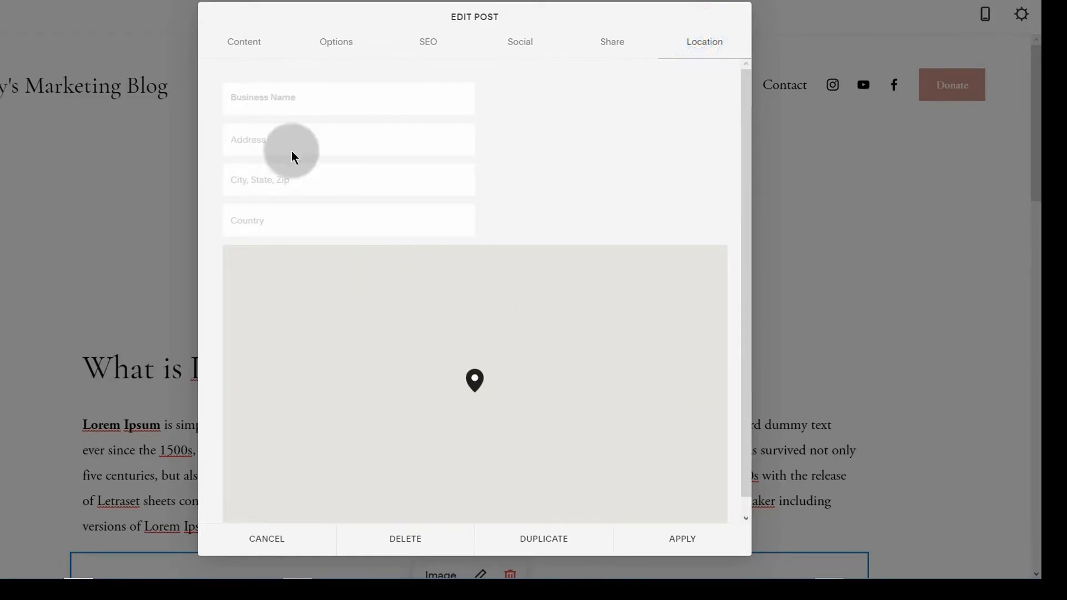
pyautogui.click(611, 41)
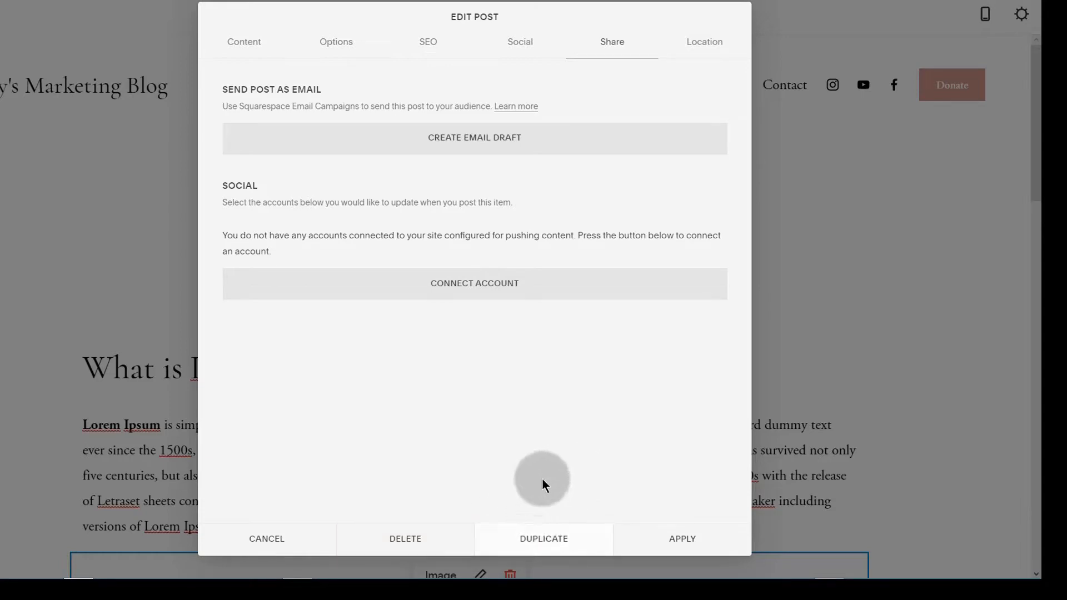
# Apply the post settings and look over the title, text and logo image of the post
pyautogui.click(686, 545)
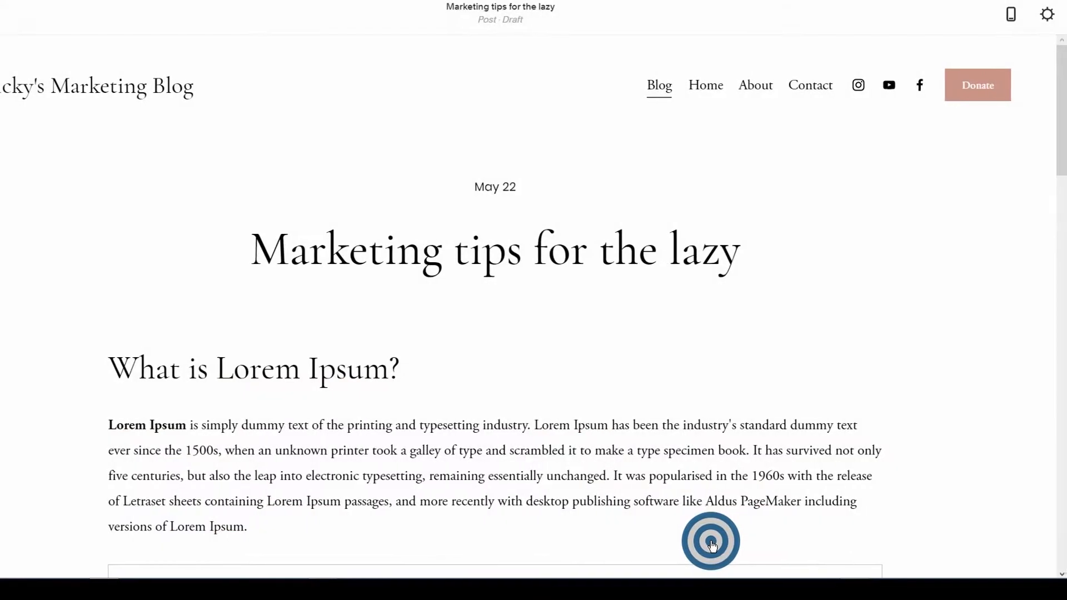
pyautogui.scroll(-6, 320, 372)
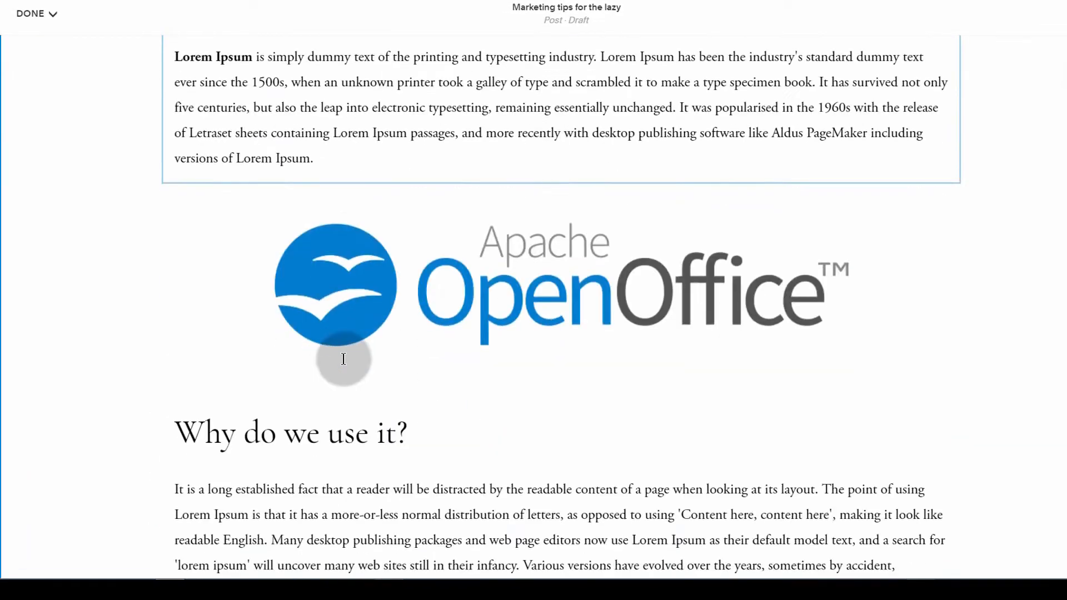
pyautogui.scroll(6, 319, 373)
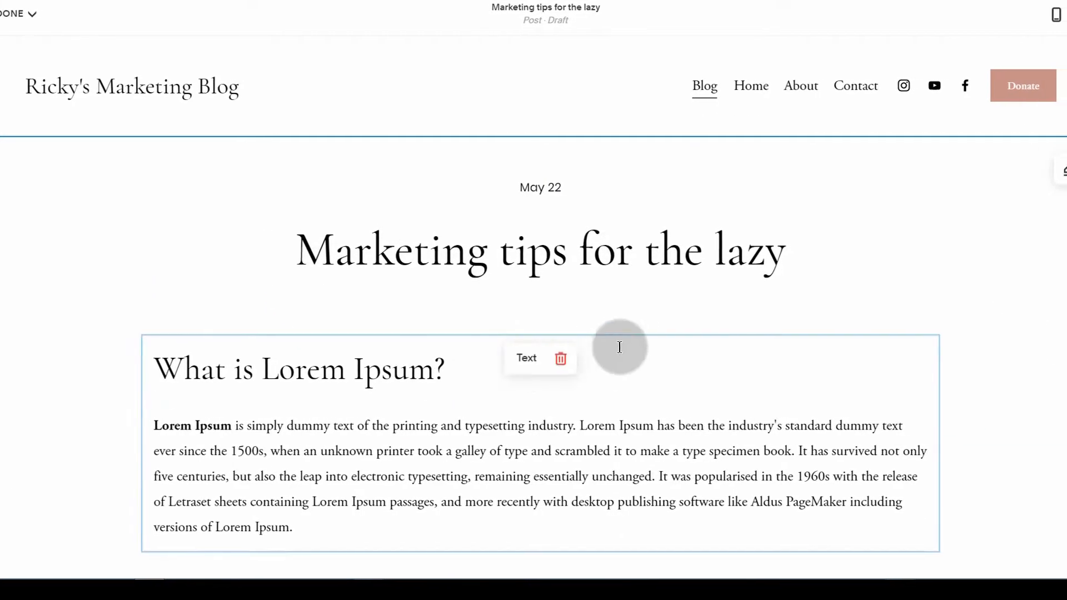
pyautogui.click(562, 250)
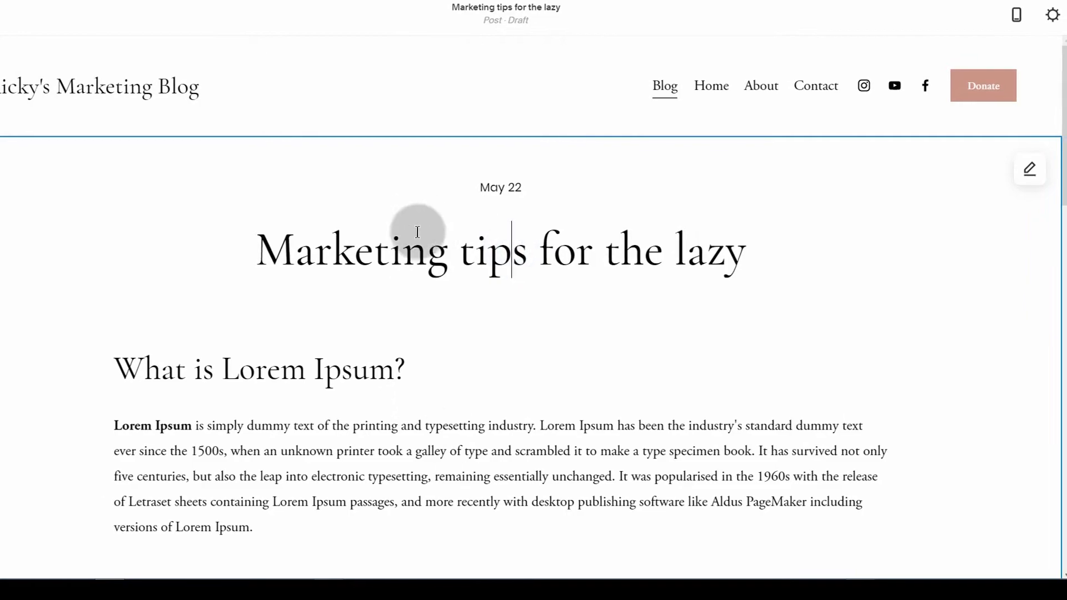
# Examine the format options and color themes available for the blog post section
pyautogui.click(1026, 169)
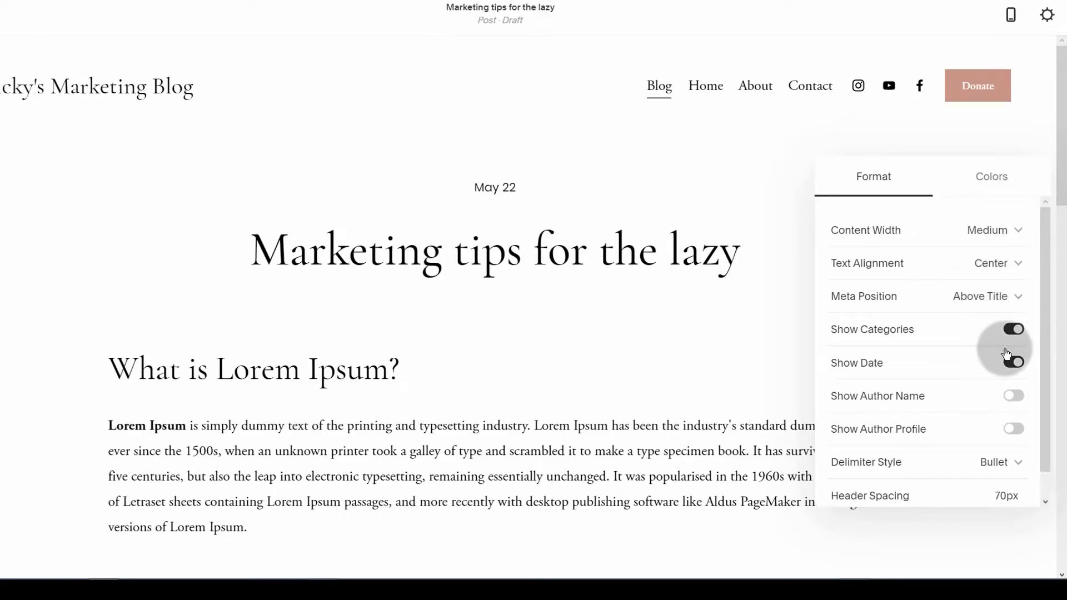
pyautogui.scroll(-1, 945, 356)
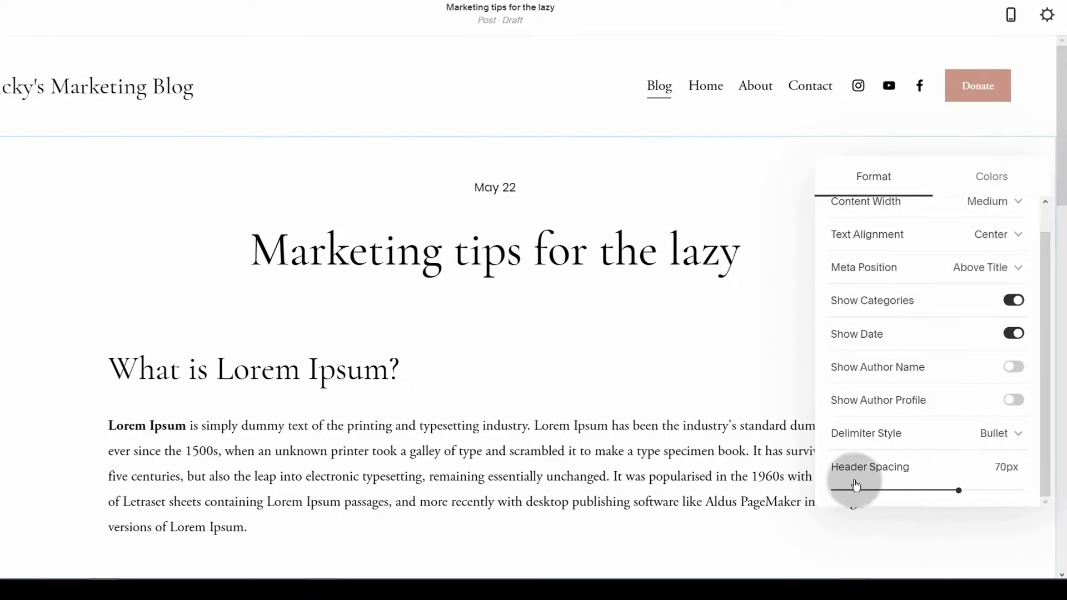
pyautogui.scroll(1, 939, 472)
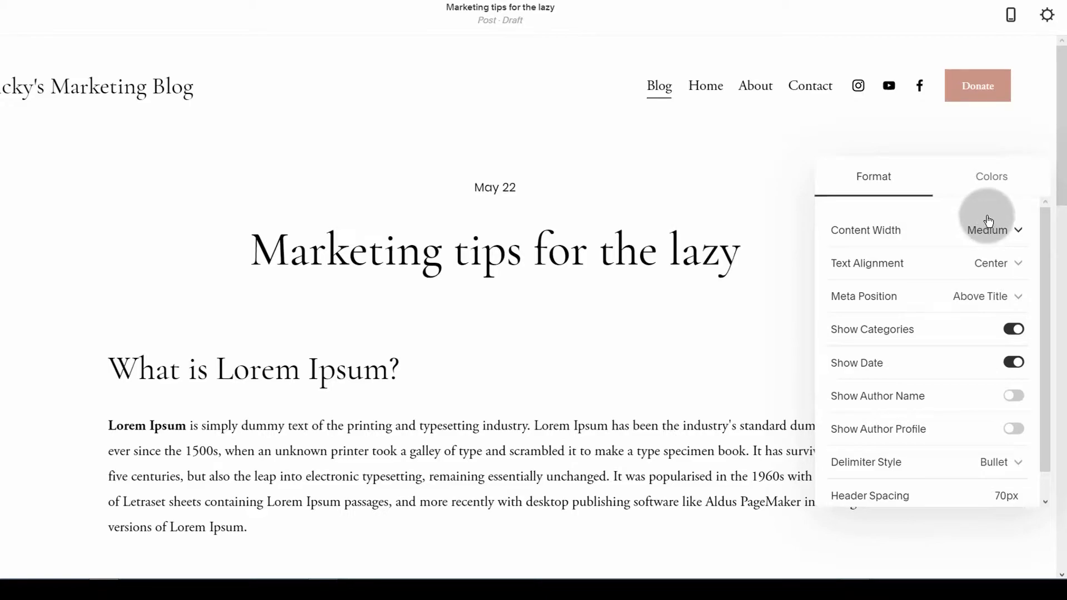
pyautogui.click(982, 183)
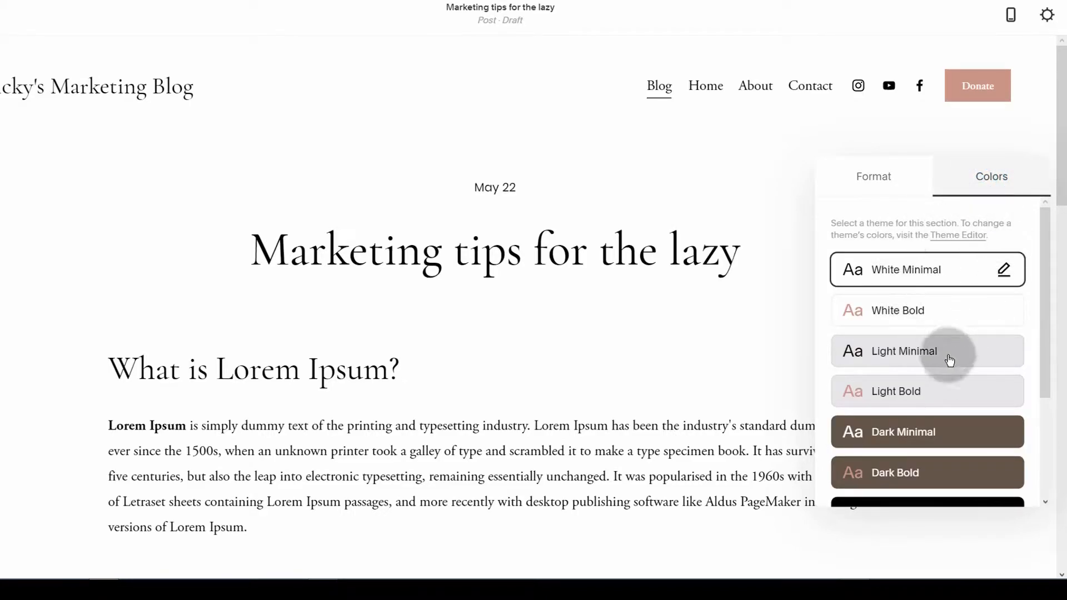
pyautogui.scroll(-3, 951, 358)
pyautogui.scroll(3, 919, 431)
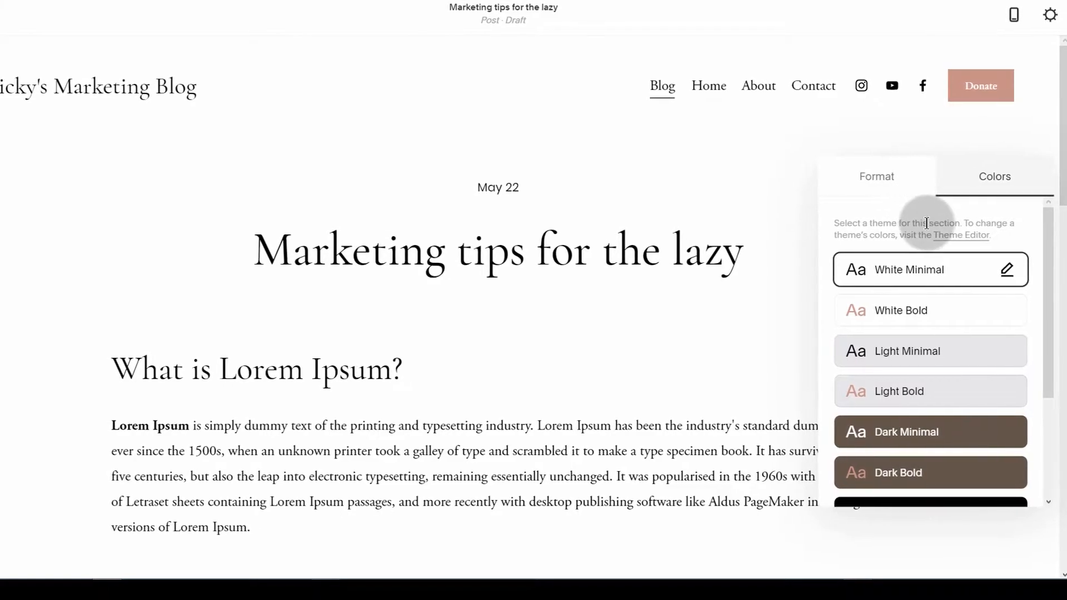
pyautogui.click(797, 164)
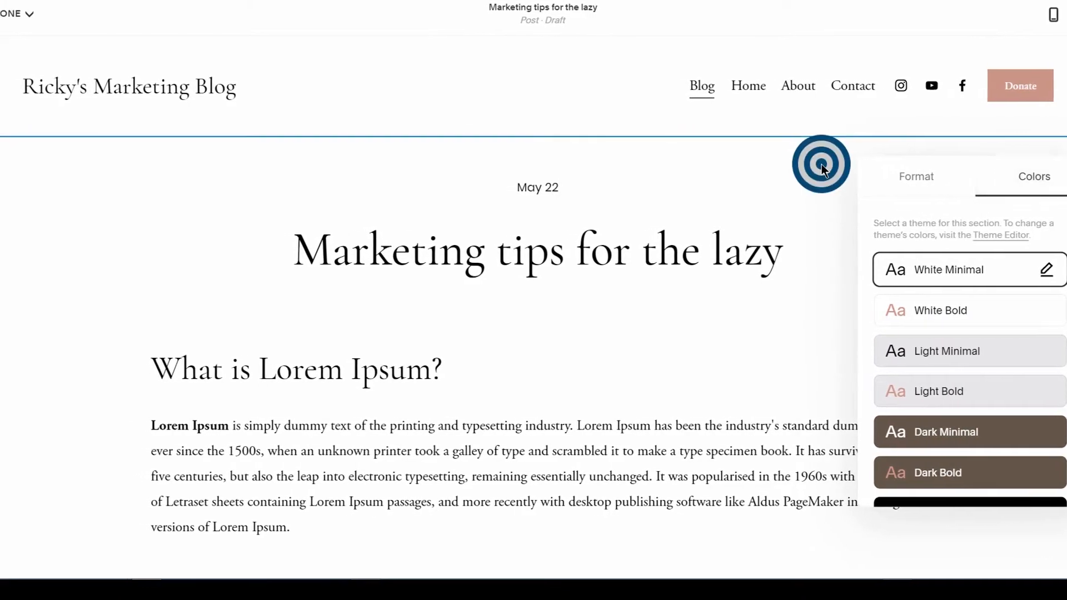
# Check the date and time options for scheduling the post and leave them without scheduling
pyautogui.click(45, 14)
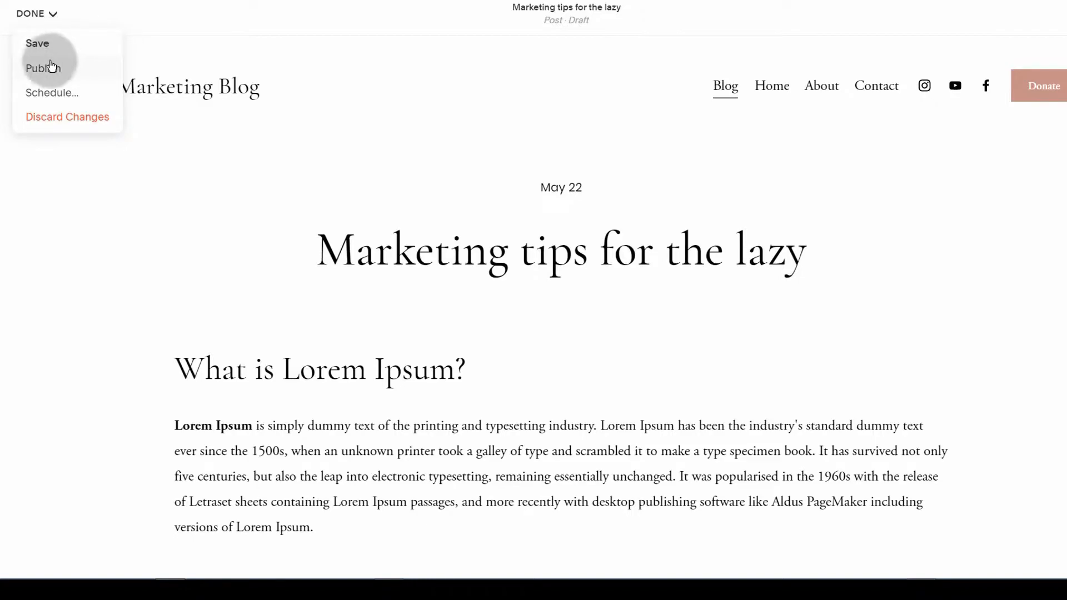
pyautogui.click(49, 95)
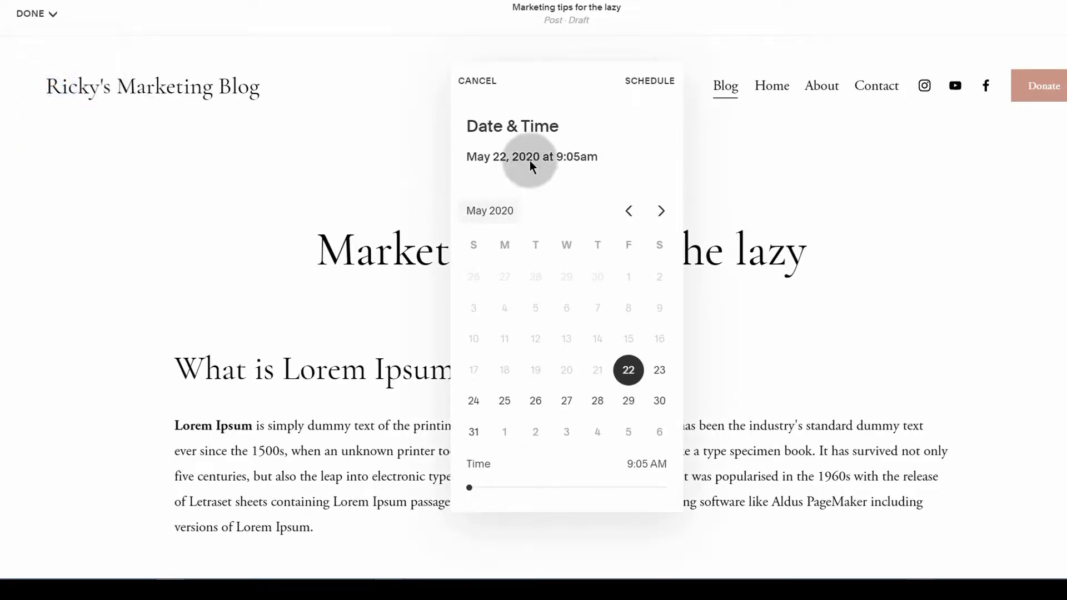
pyautogui.click(481, 84)
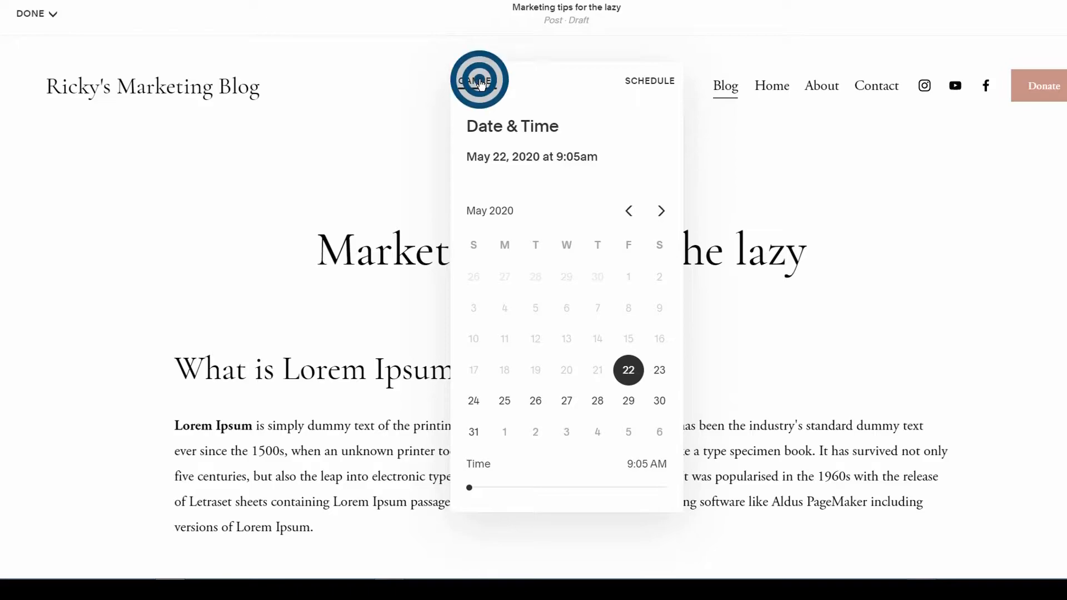
# Save the post "Marketing tips for the lazy" as a draft and filter the blog's post list to drafts
pyautogui.click(54, 15)
pyautogui.click(40, 48)
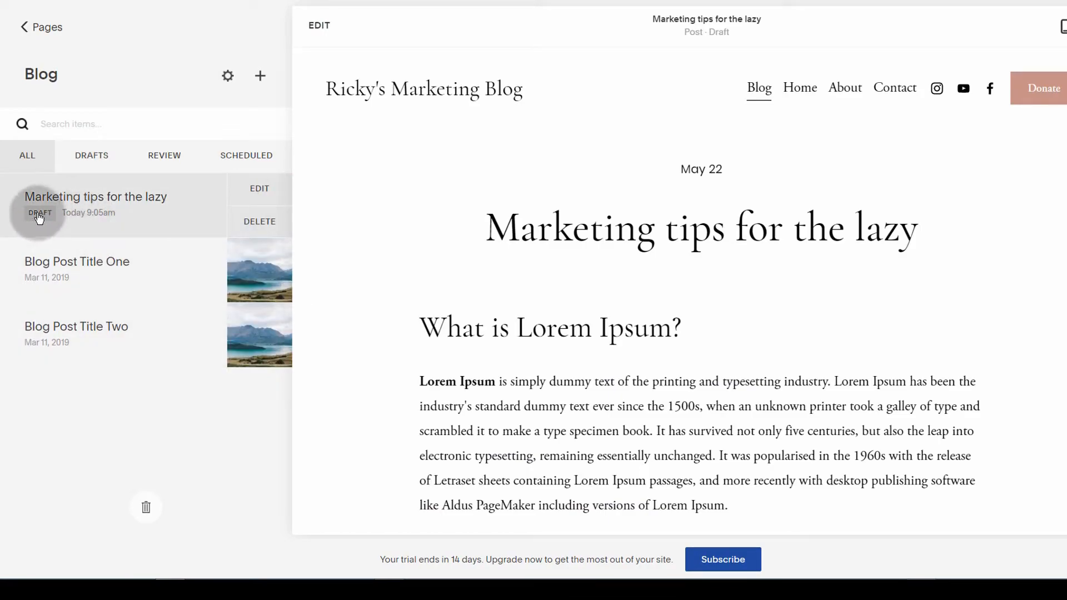
pyautogui.click(89, 156)
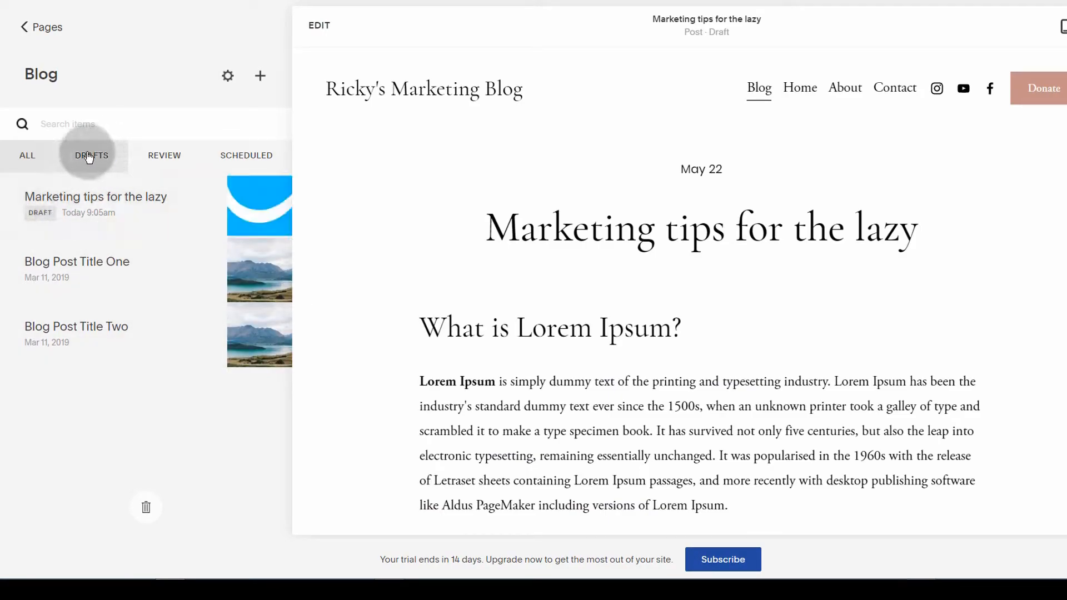
pyautogui.moveTo(123, 210)
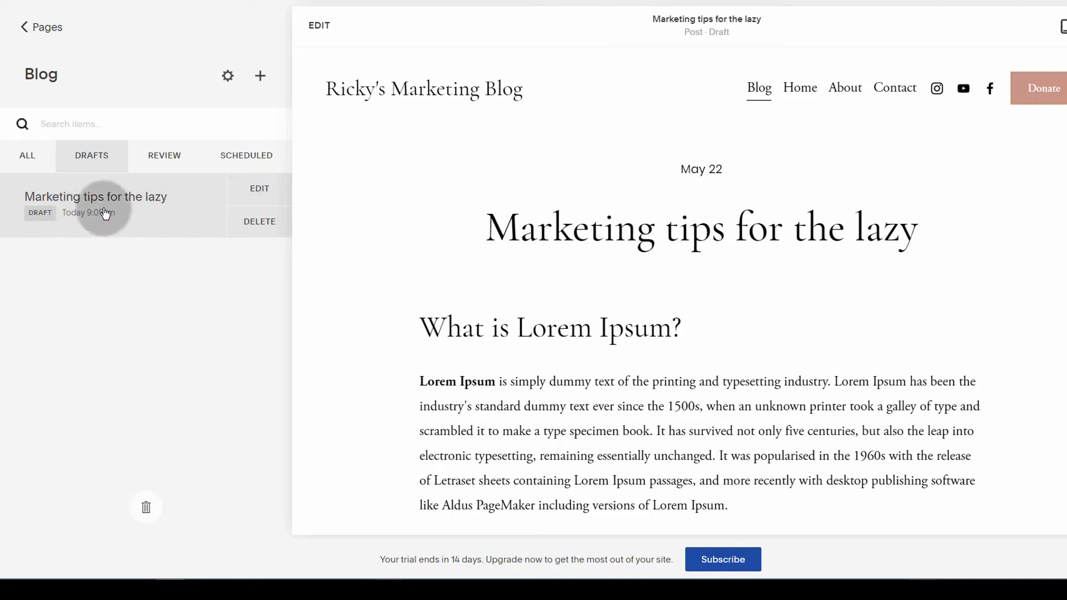
# Reopen the draft post's settings and add the tags Marketing and Blog to its content
pyautogui.click(258, 190)
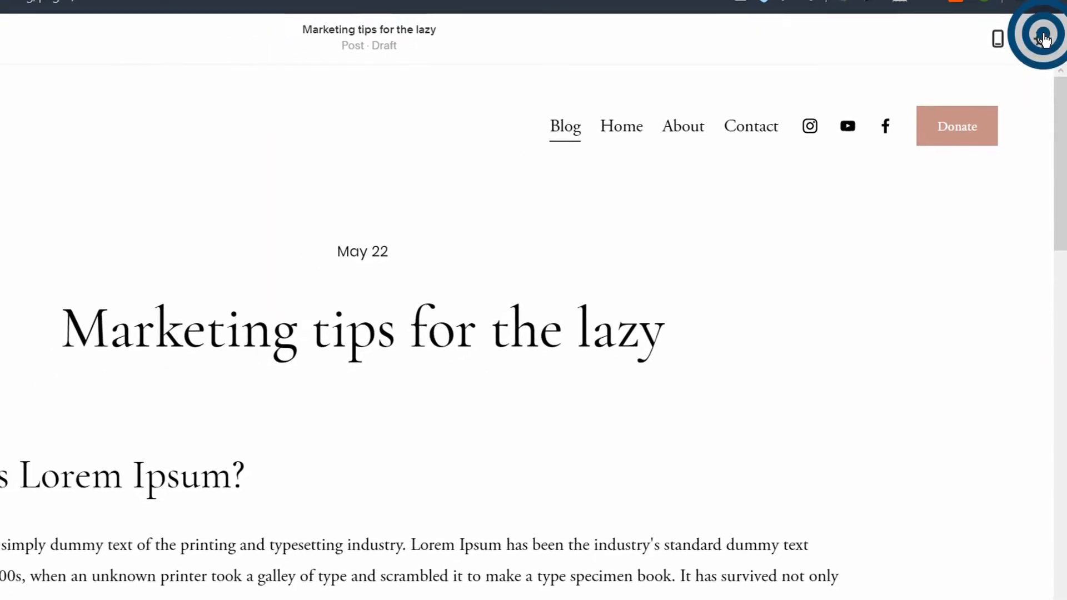
pyautogui.click(1043, 39)
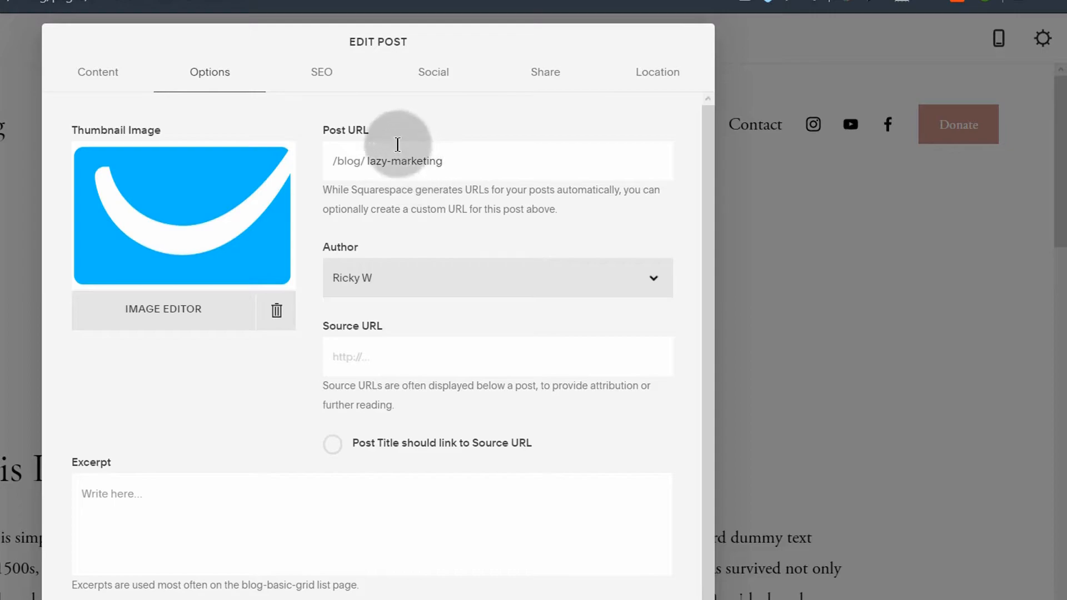
pyautogui.click(96, 78)
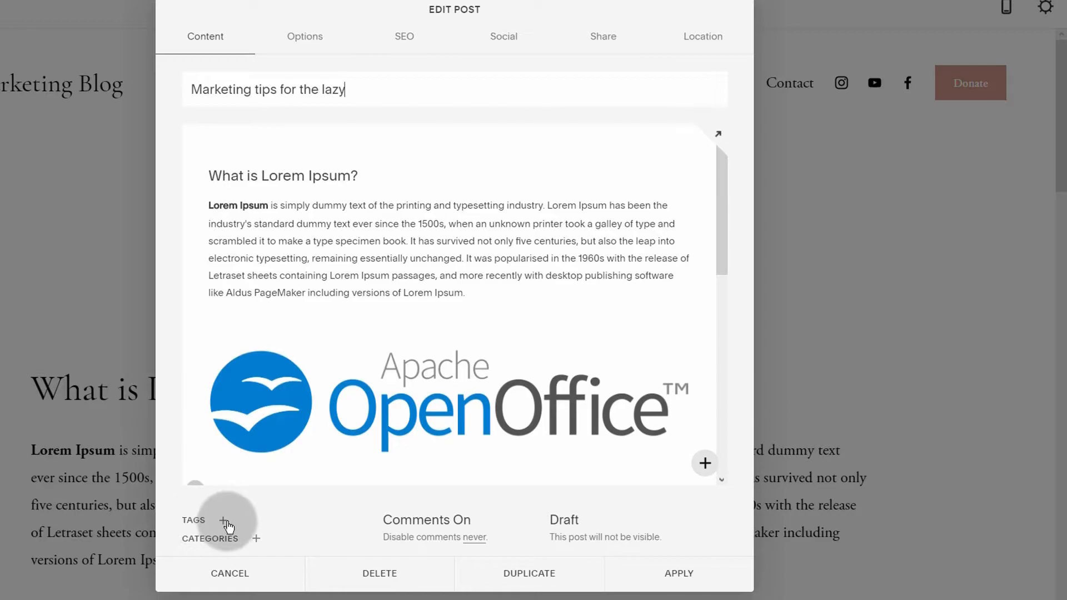
pyautogui.click(224, 525)
pyautogui.click(242, 491)
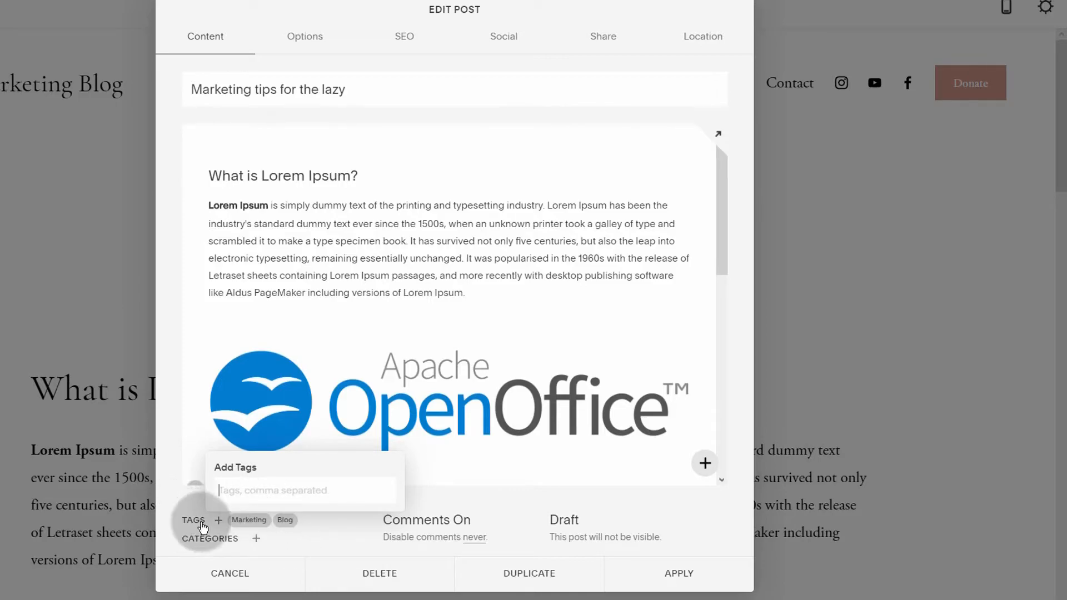
# Create the categories Marketing and Blogging and assign both to the post
pyautogui.moveTo(245, 526)
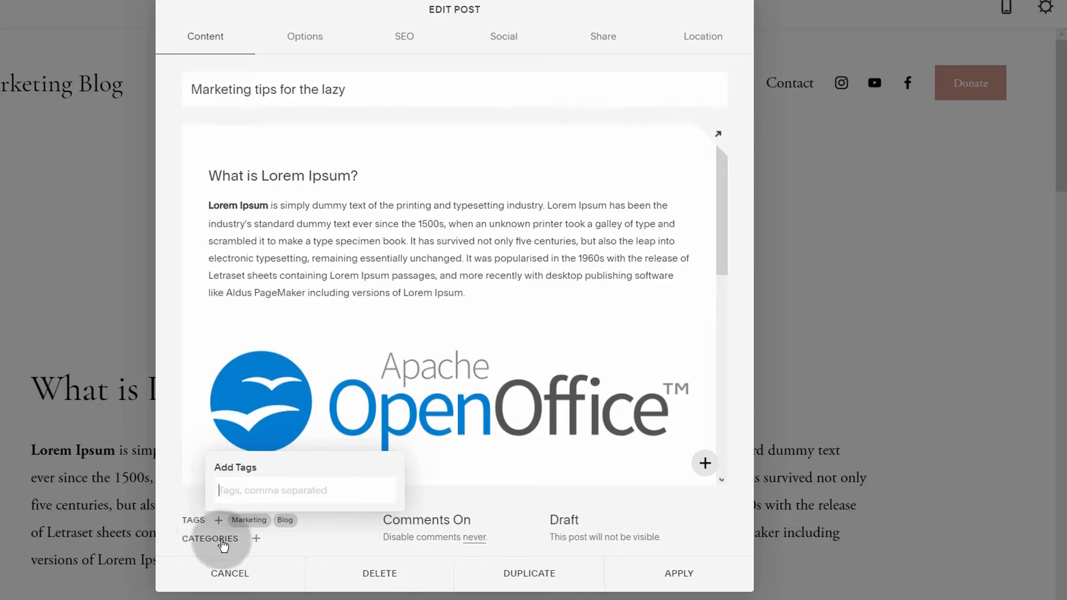
pyautogui.click(257, 540)
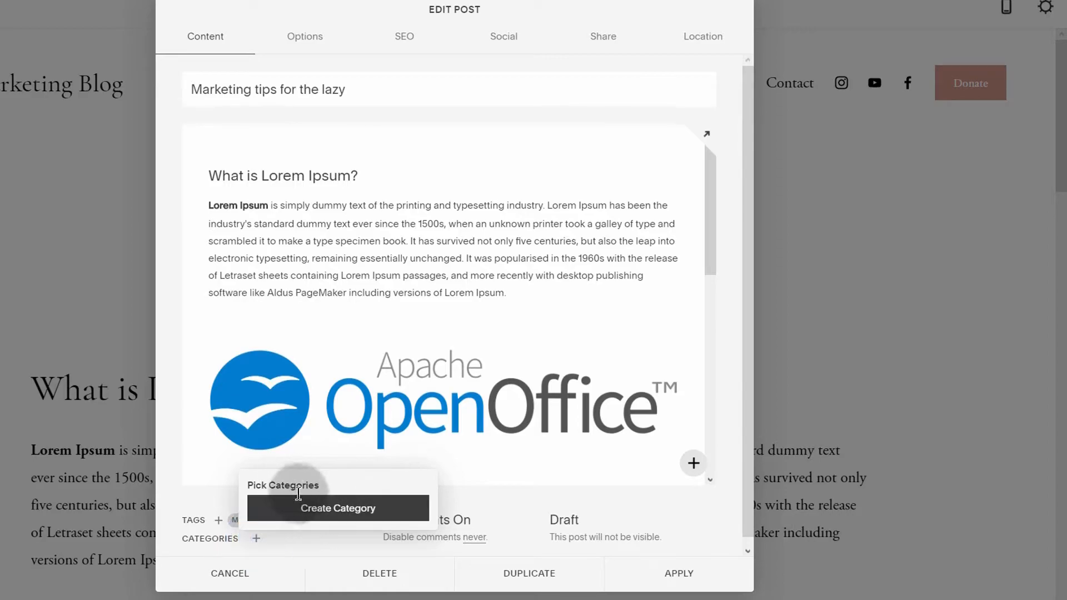
pyautogui.click(318, 509)
pyautogui.click(278, 512)
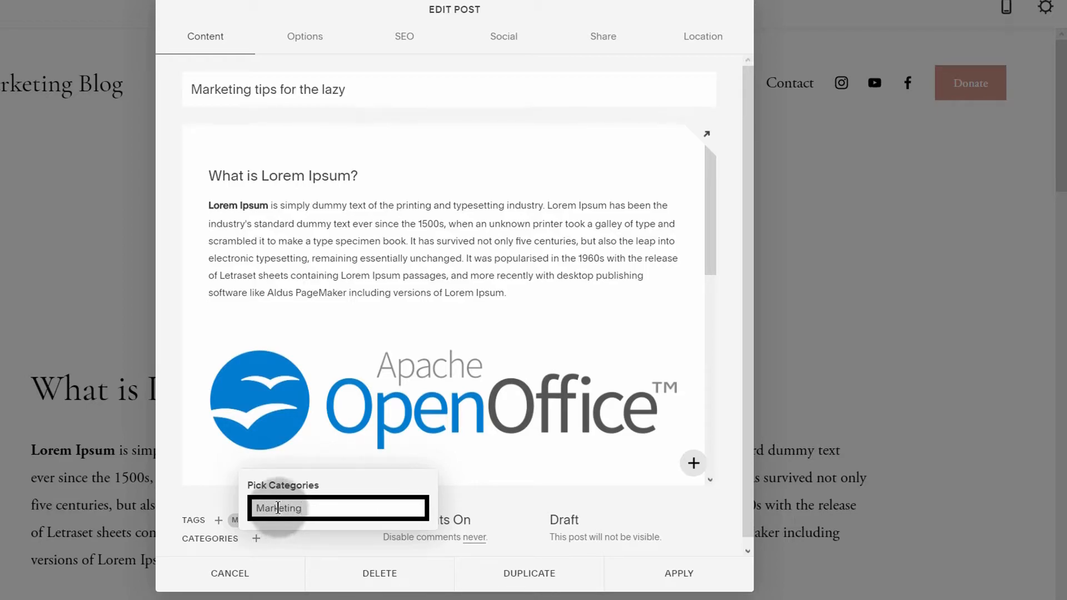
pyautogui.write('Marketing')
pyautogui.click(337, 506)
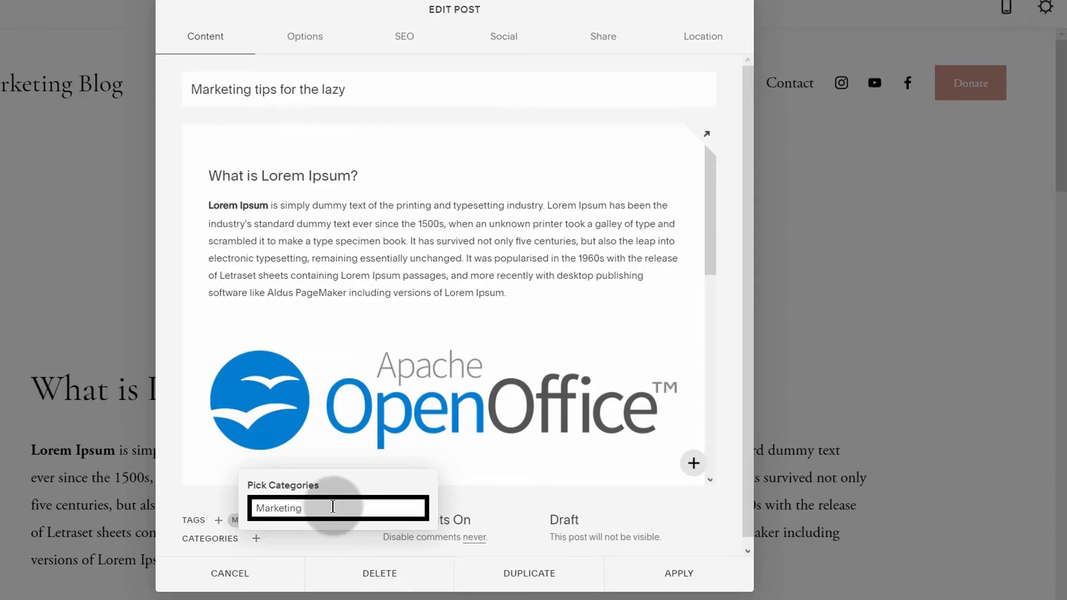
pyautogui.press('Return')
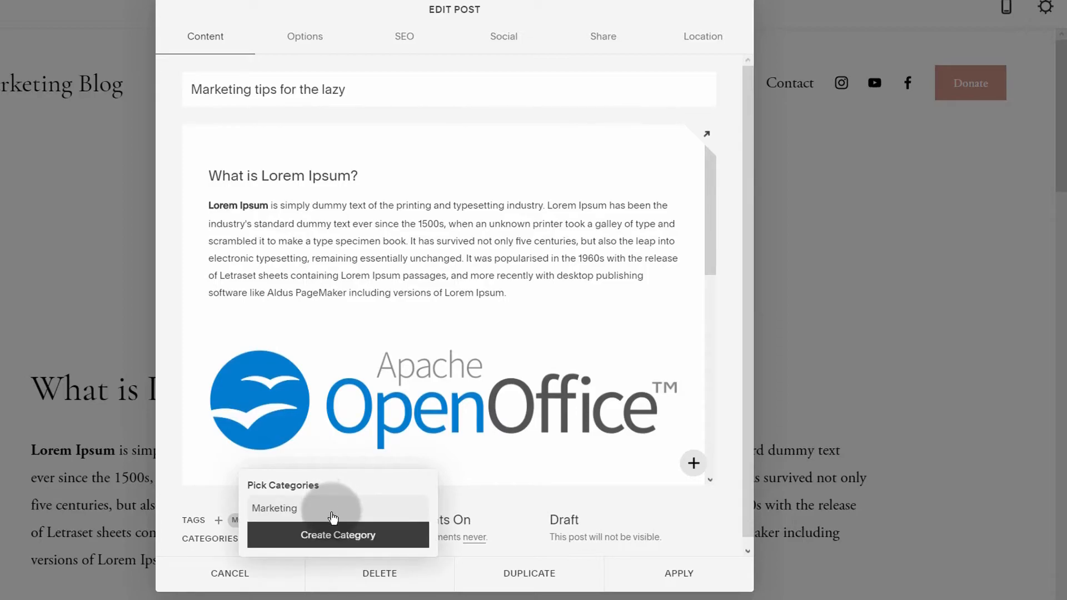
pyautogui.click(318, 542)
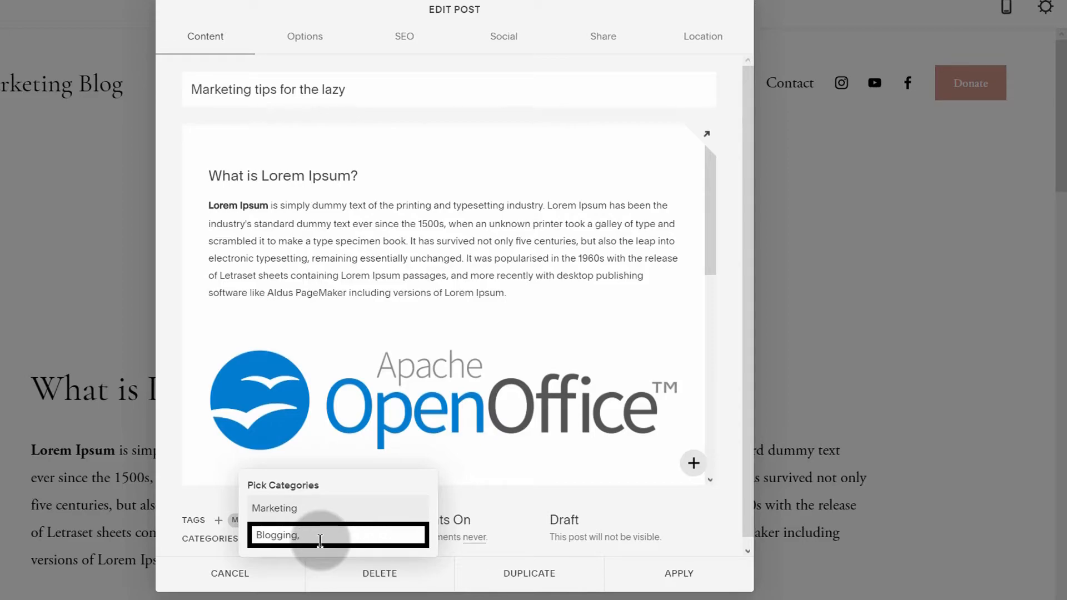
pyautogui.press('Return')
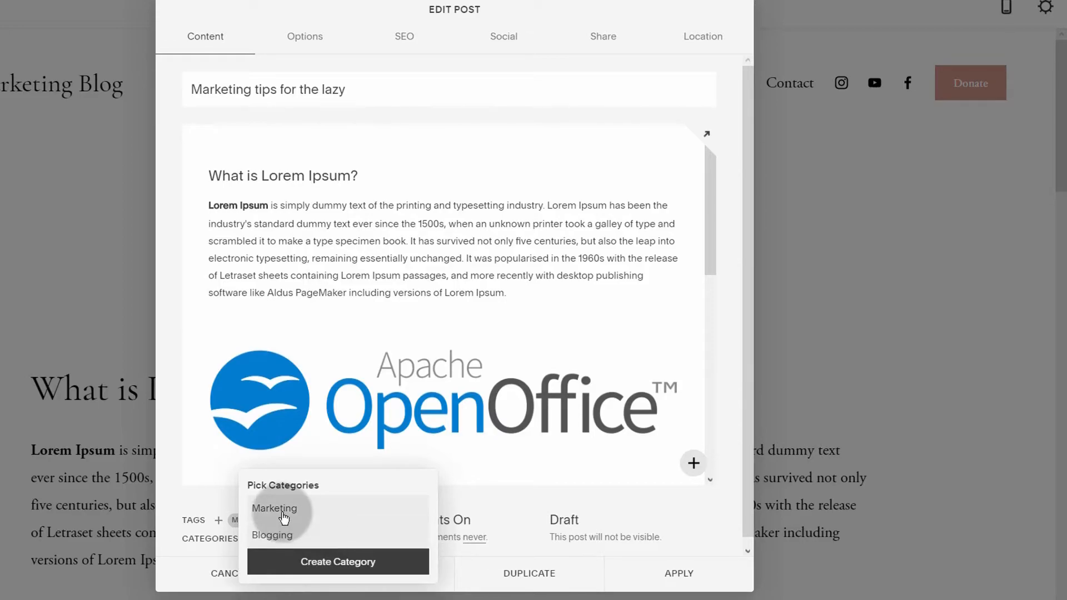
pyautogui.click(156, 551)
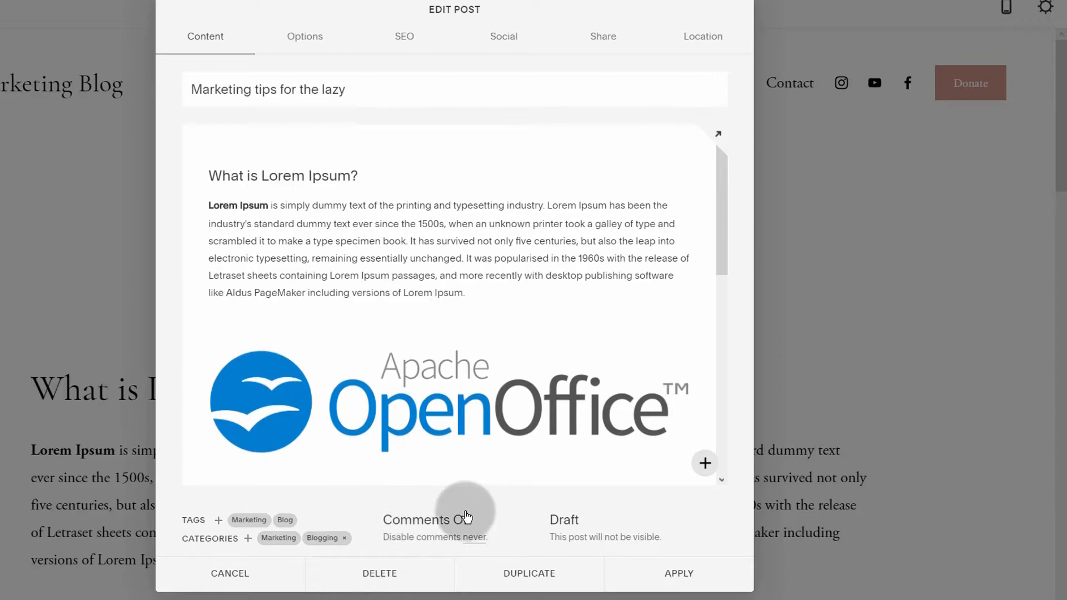
# Check the post's comment options and apply the post settings
pyautogui.click(428, 522)
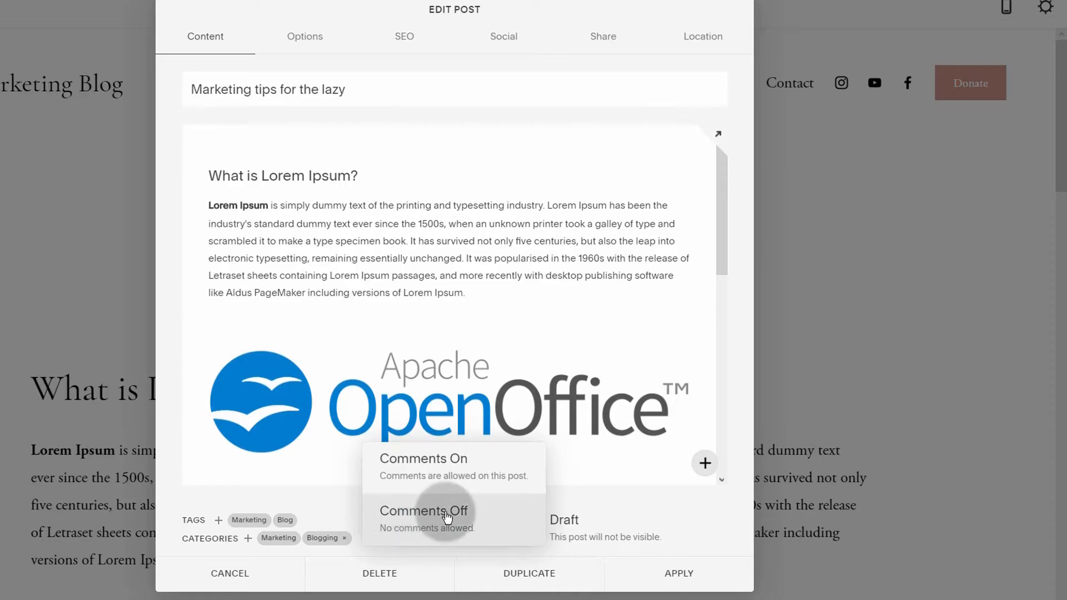
pyautogui.click(323, 504)
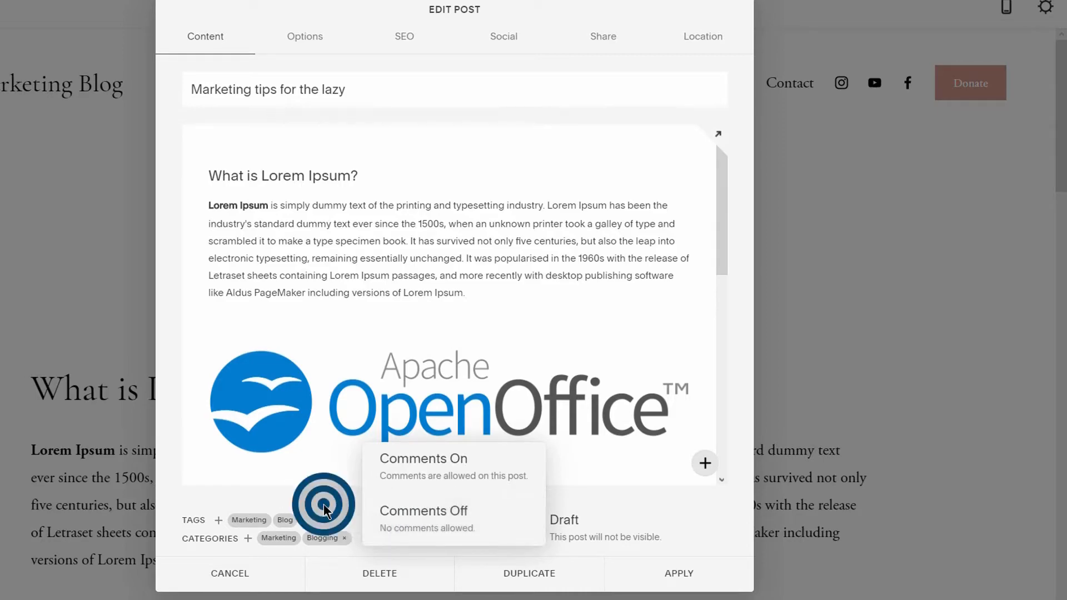
pyautogui.click(688, 574)
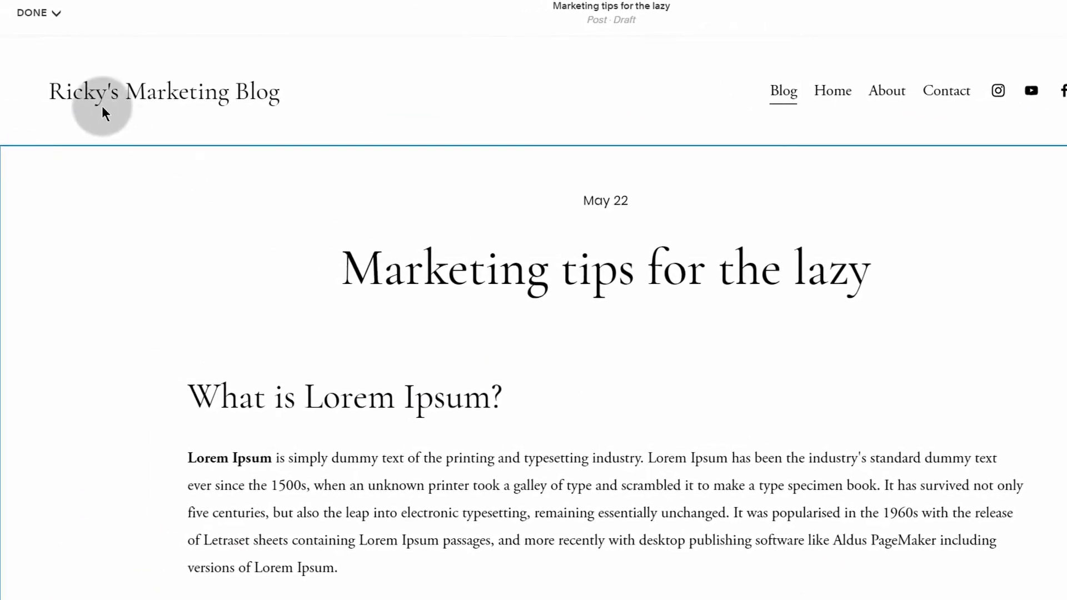
# Publish the post, copy its link from the sharing dialog and close the dialog
pyautogui.click(35, 12)
pyautogui.click(48, 71)
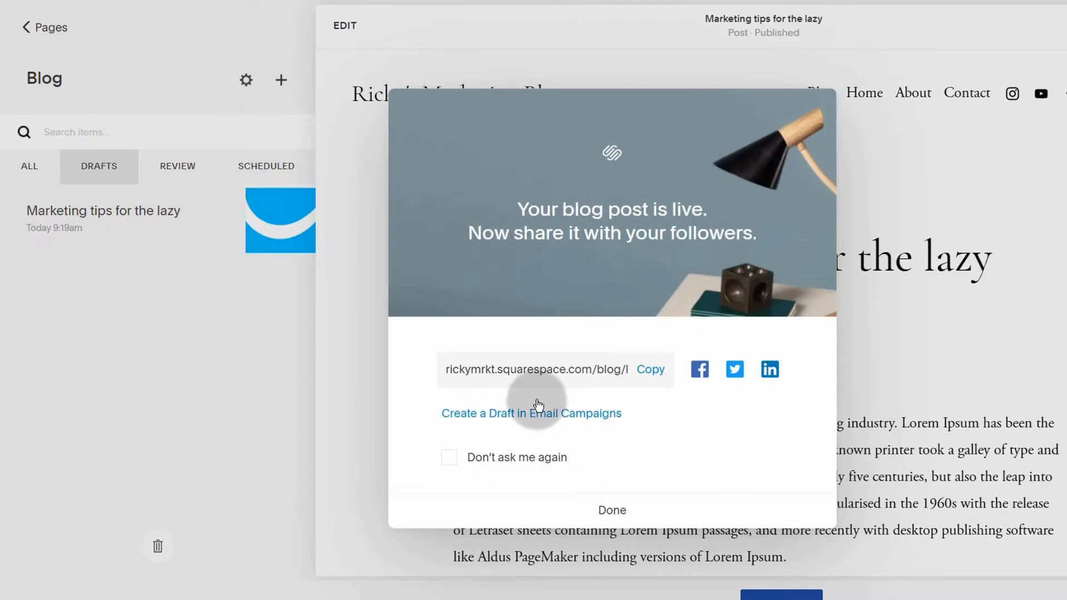
pyautogui.click(664, 377)
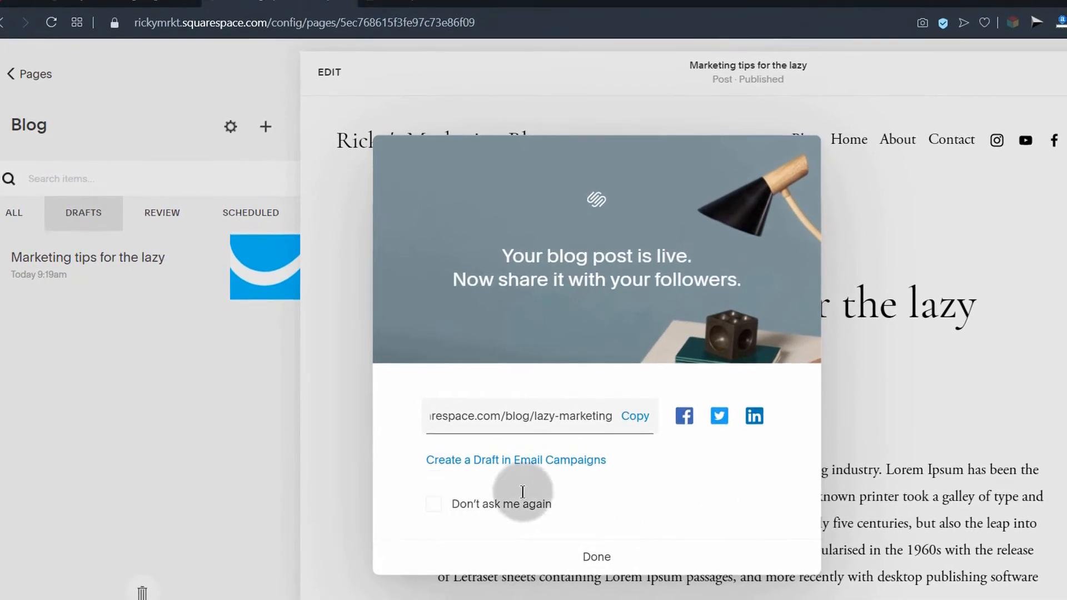
pyautogui.click(635, 424)
pyautogui.click(599, 557)
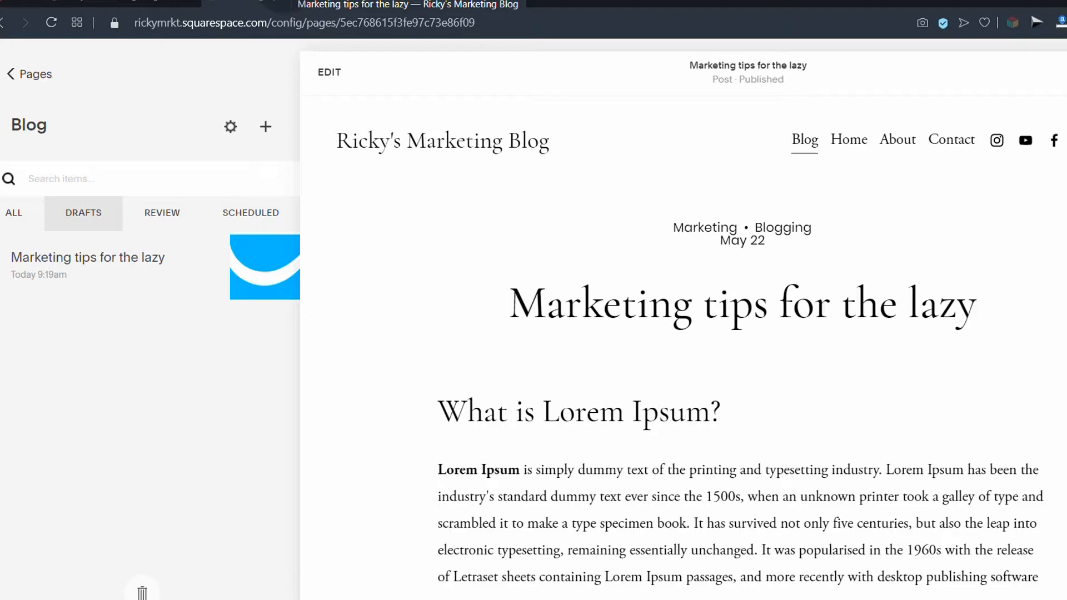
# Open the copied post link rickymrkt.squarespace.com/blog/lazy-marketing in a private browser window
pyautogui.hotkey('ctrl', 'shift', 'n')
pyautogui.hotkey('ctrl', 'v')
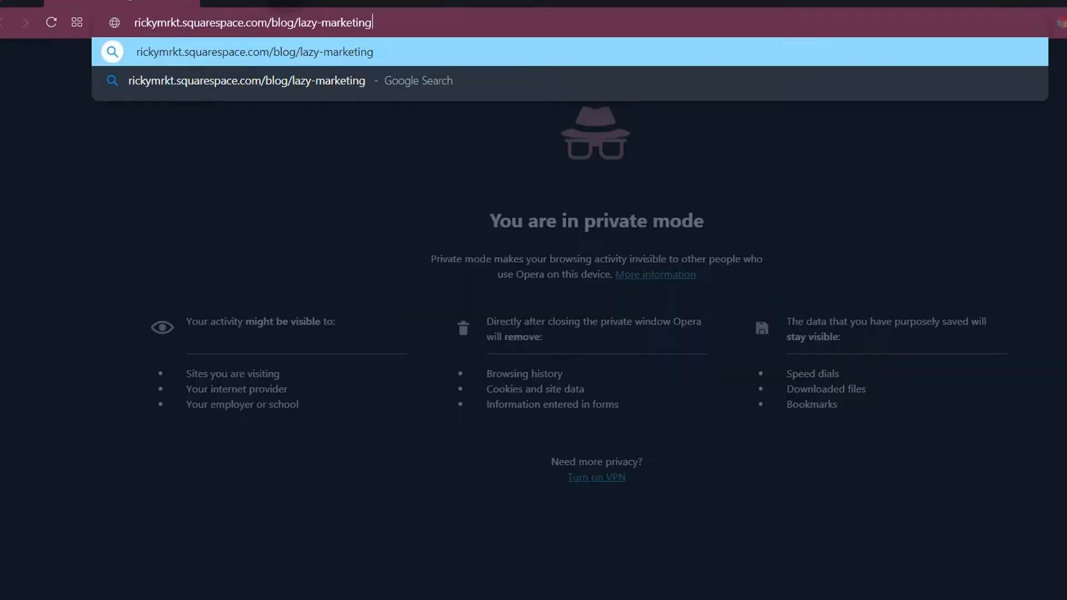
pyautogui.press('Return')
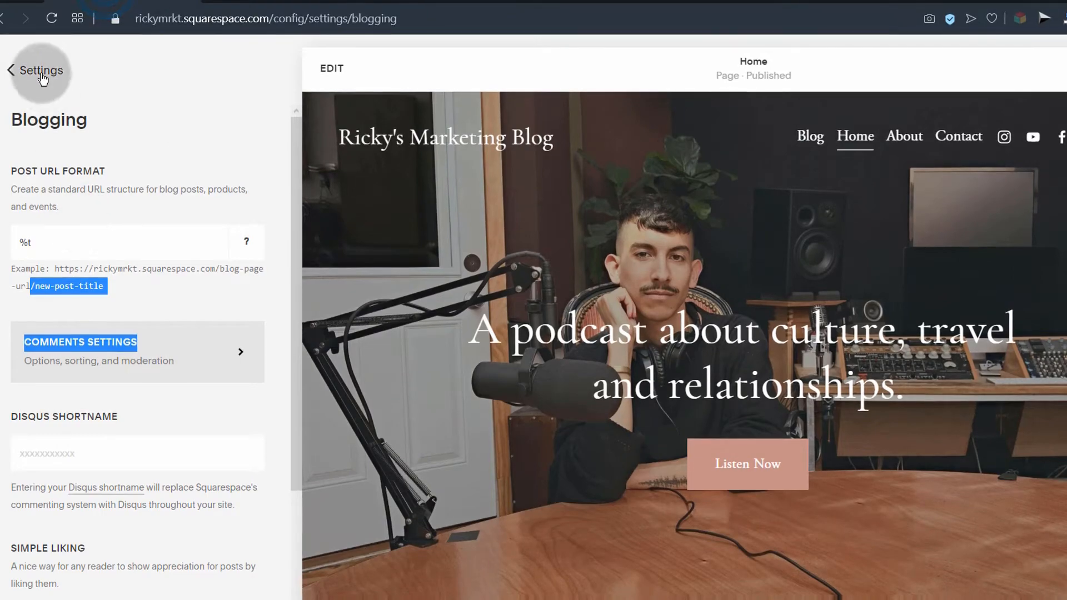
# Set the site availability to Password Protected in the site settings, enter a site password, and save the change
pyautogui.click(43, 73)
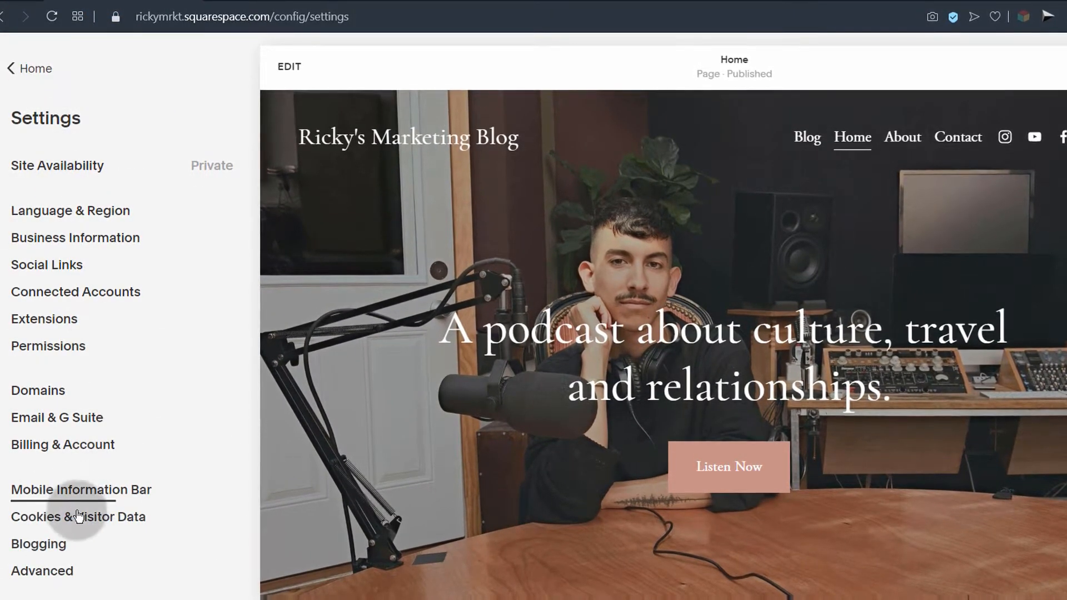
pyautogui.click(48, 164)
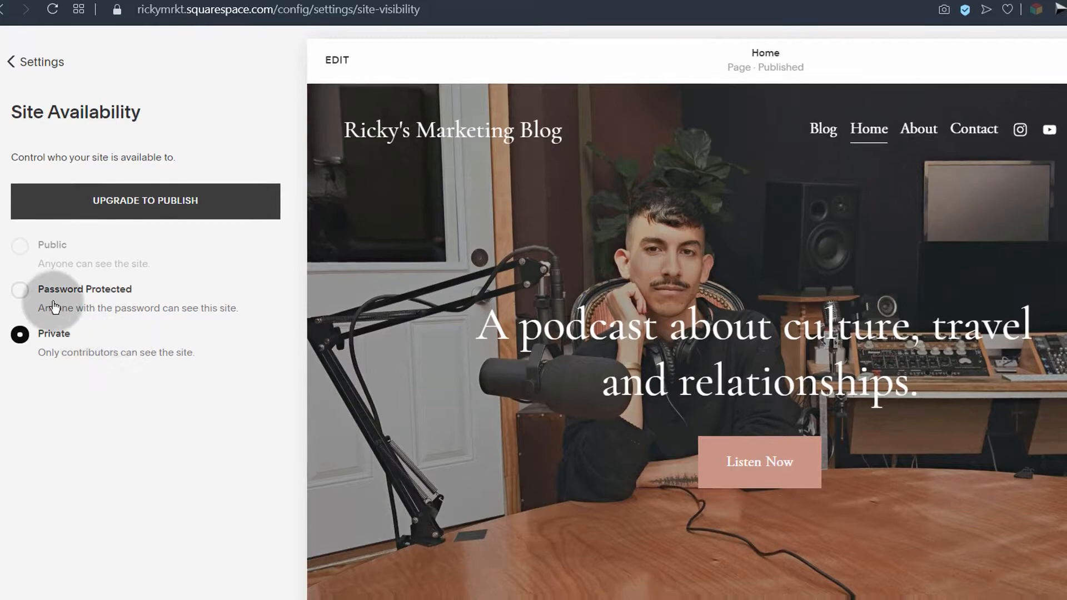
pyautogui.click(21, 291)
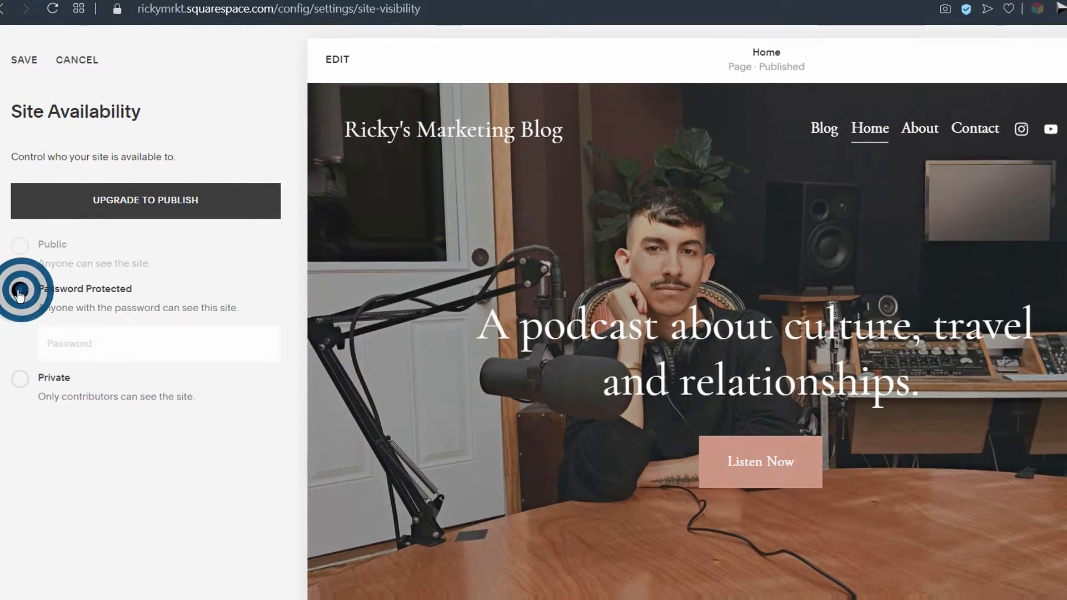
pyautogui.click(65, 343)
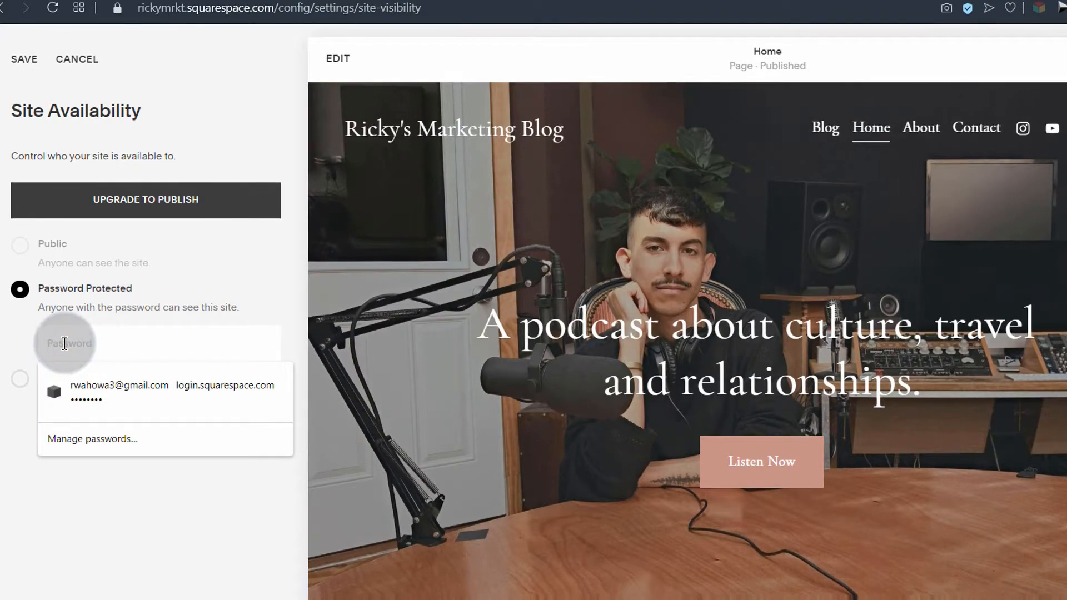
pyautogui.write('p')
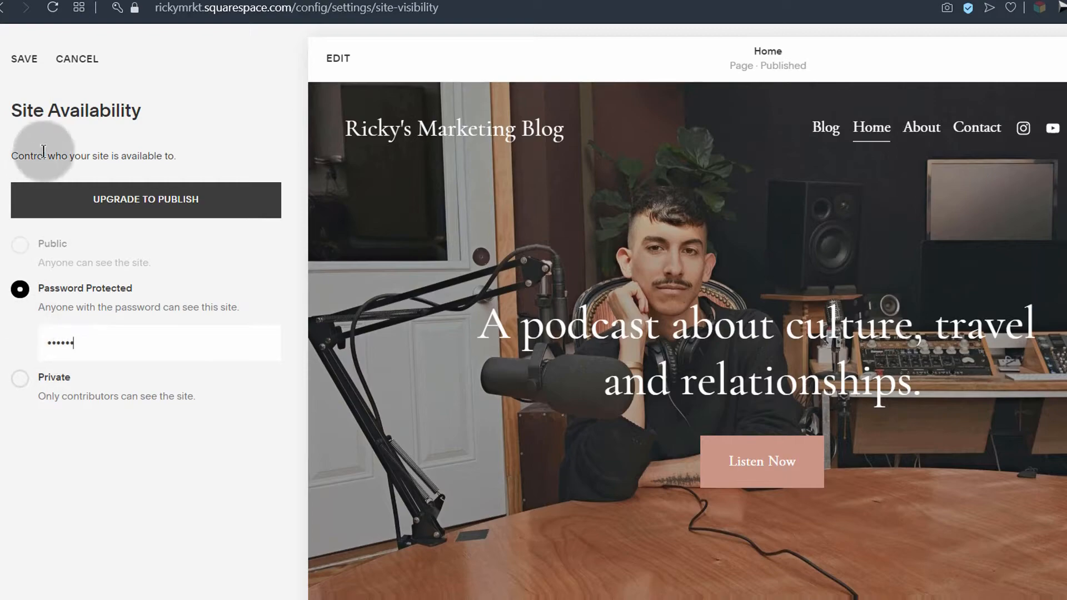
pyautogui.click(24, 59)
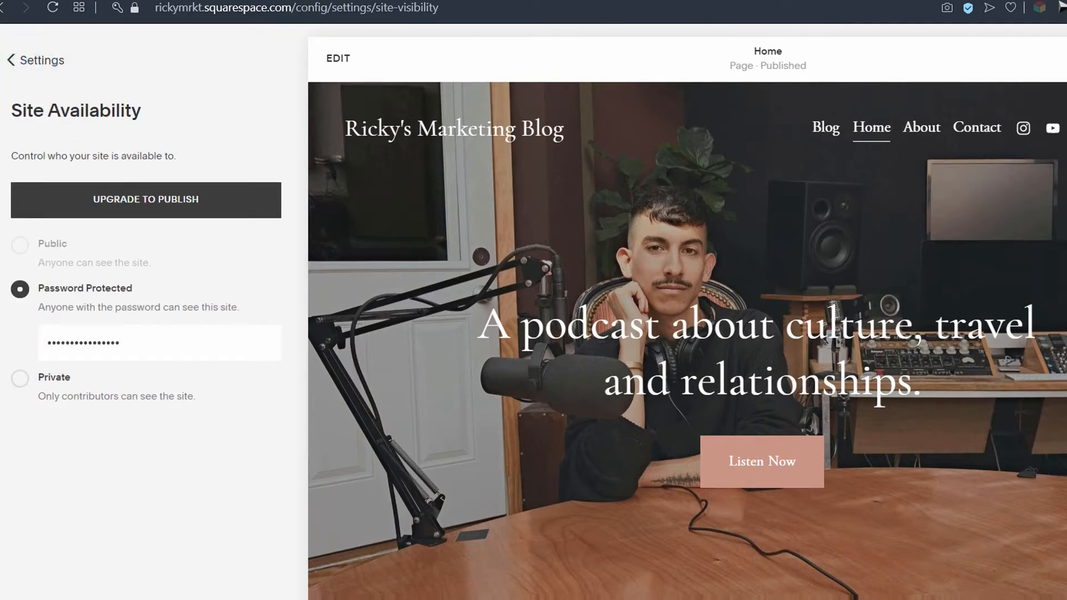
# Switch to the private browser window, reload the post link, and unlock the site with the site password
pyautogui.click(233, 574)
pyautogui.click(53, 6)
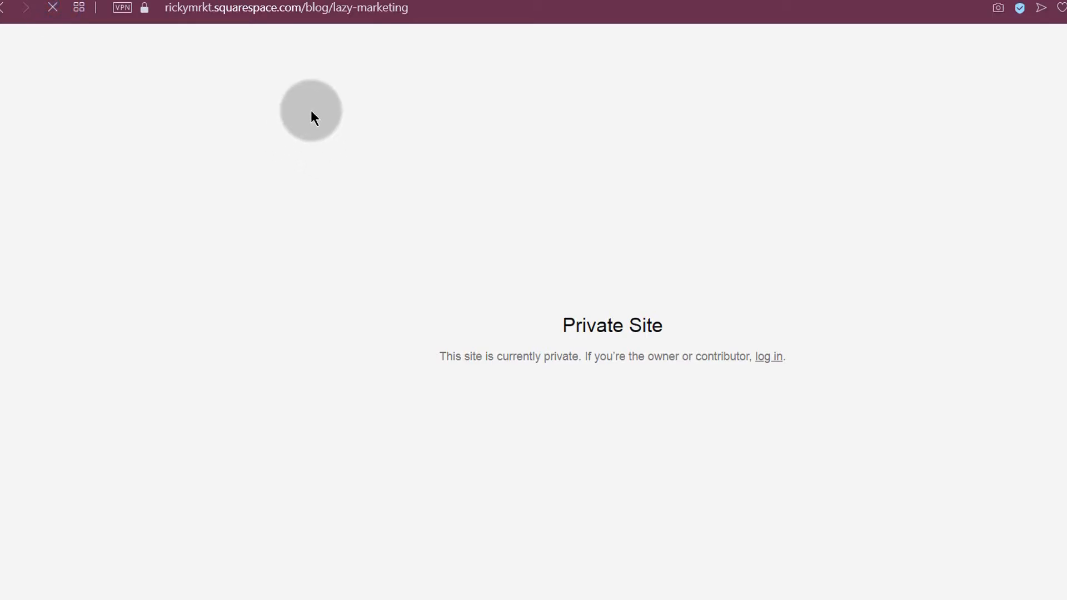
pyautogui.click(545, 370)
pyautogui.write('••••')
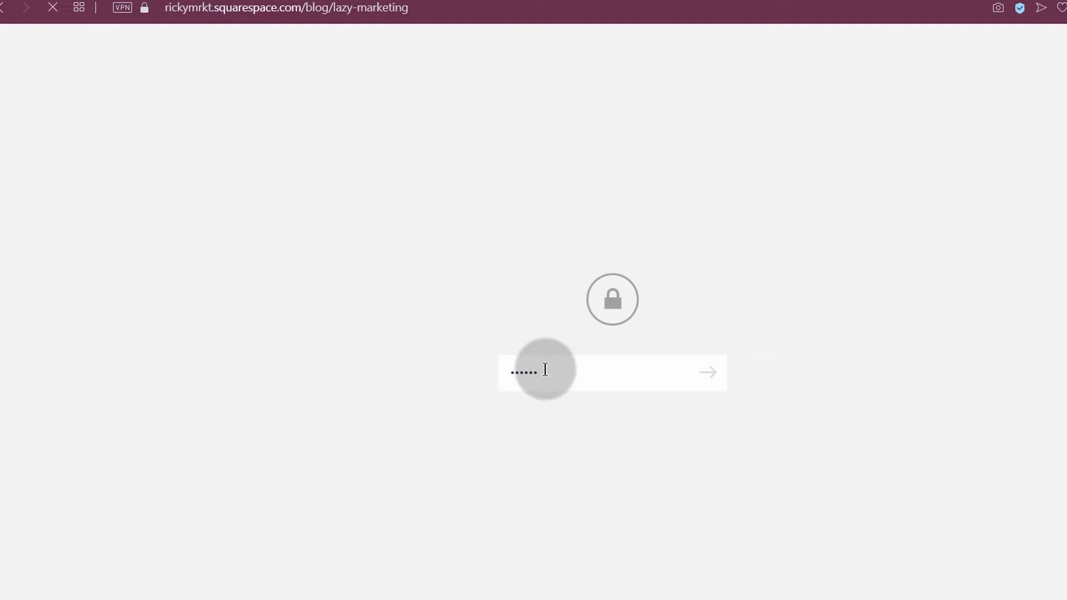
pyautogui.press('Return')
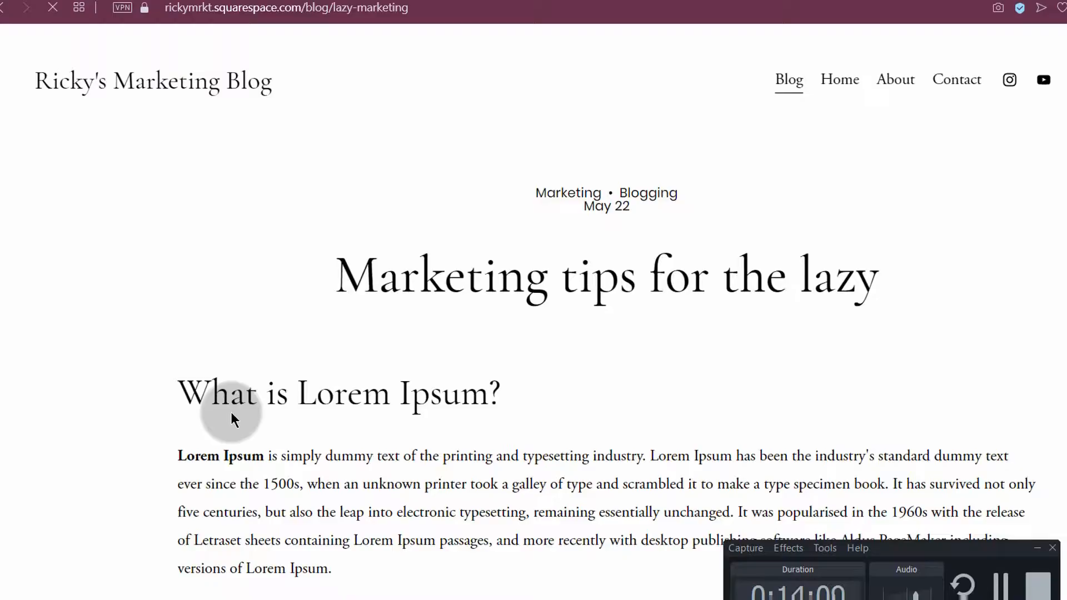
# Examine the published post's title, categories, text and images as a visitor sees them
pyautogui.scroll(-5, 250, 445)
pyautogui.scroll(-10, 318, 469)
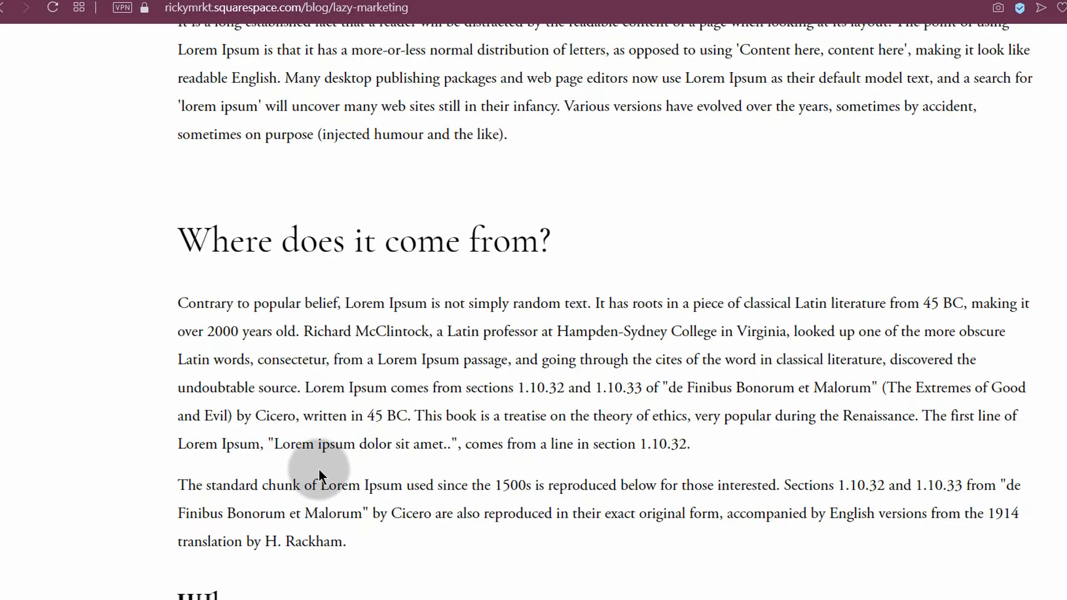
pyautogui.scroll(15, 324, 472)
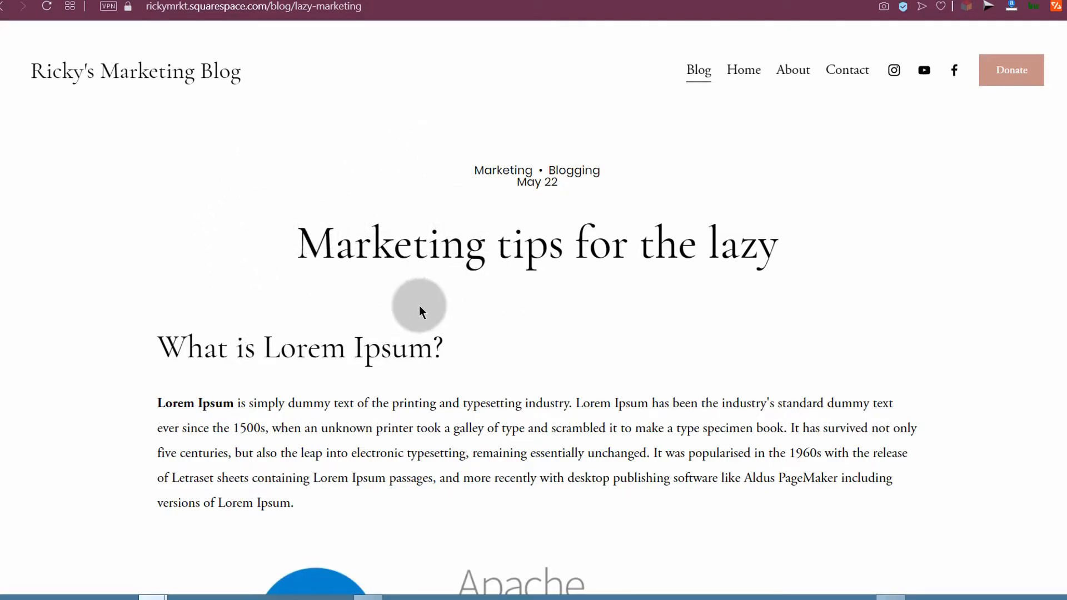
pyautogui.scroll(-10, 420, 303)
pyautogui.scroll(9, 418, 246)
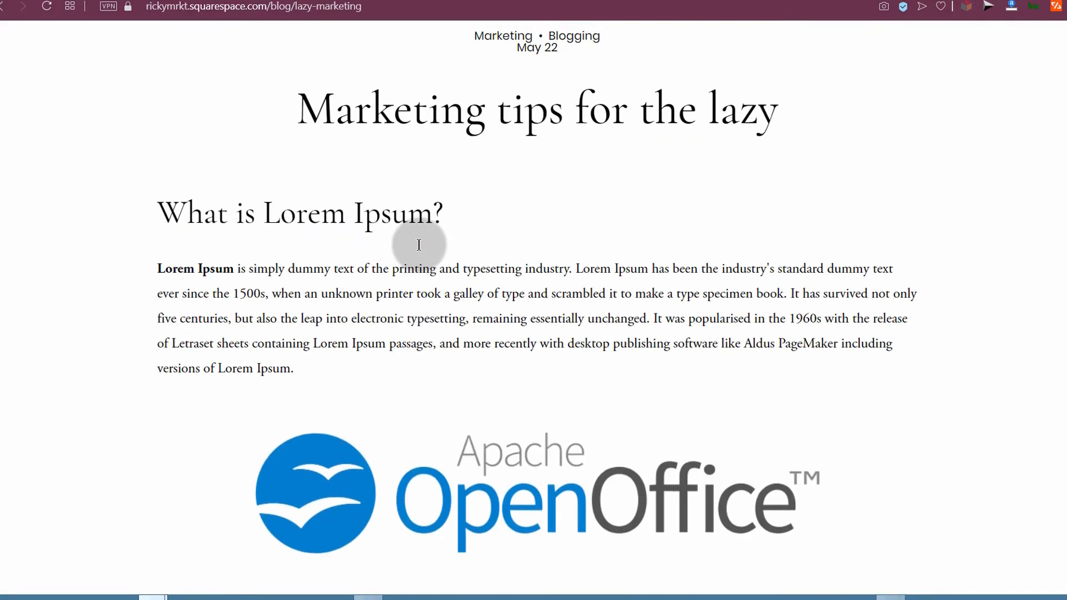
pyautogui.scroll(3, 419, 245)
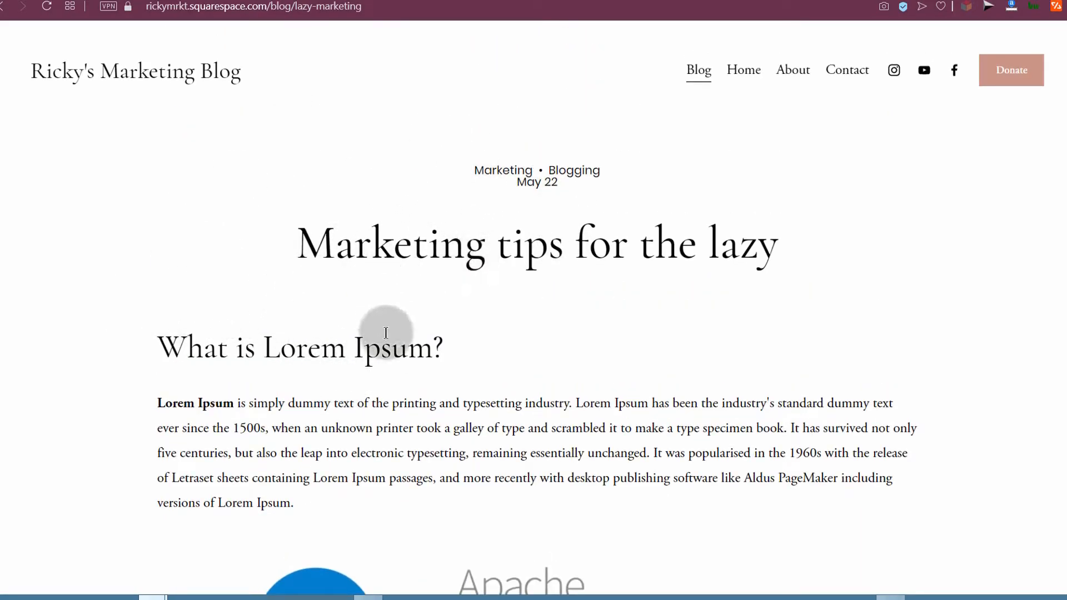
pyautogui.scroll(-6, 392, 300)
pyautogui.scroll(6, 414, 267)
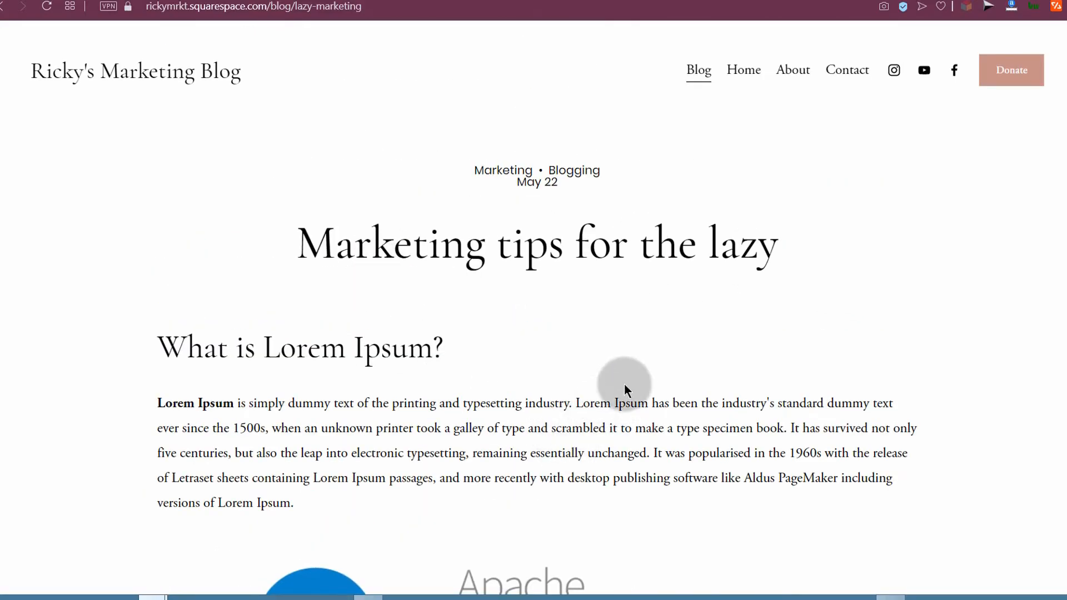
# Look over the site's Home page as a visitor and close the private browser window
pyautogui.click(741, 75)
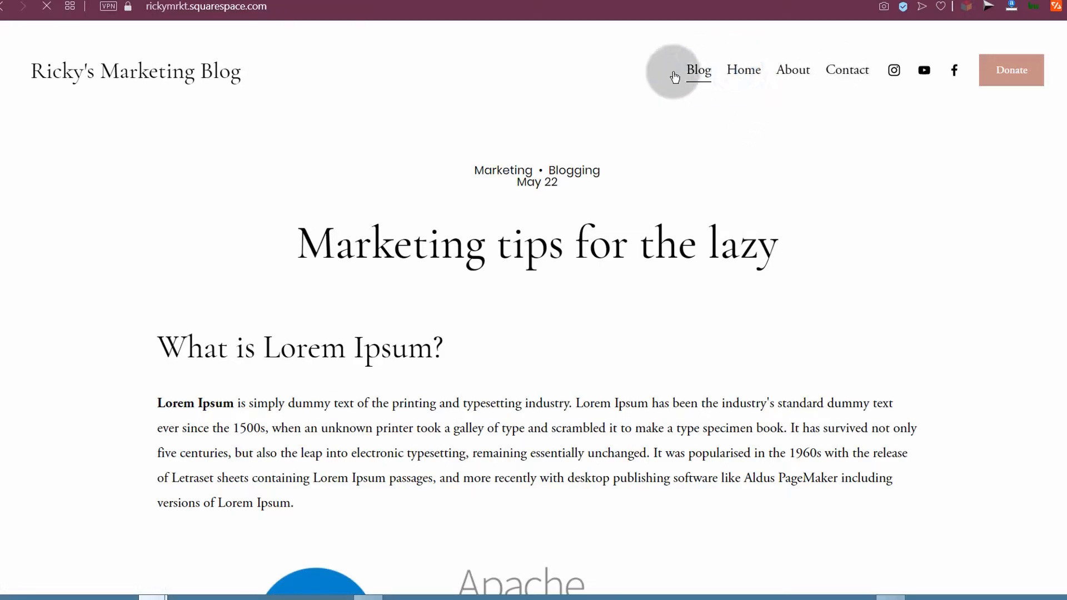
pyautogui.scroll(-17, 438, 296)
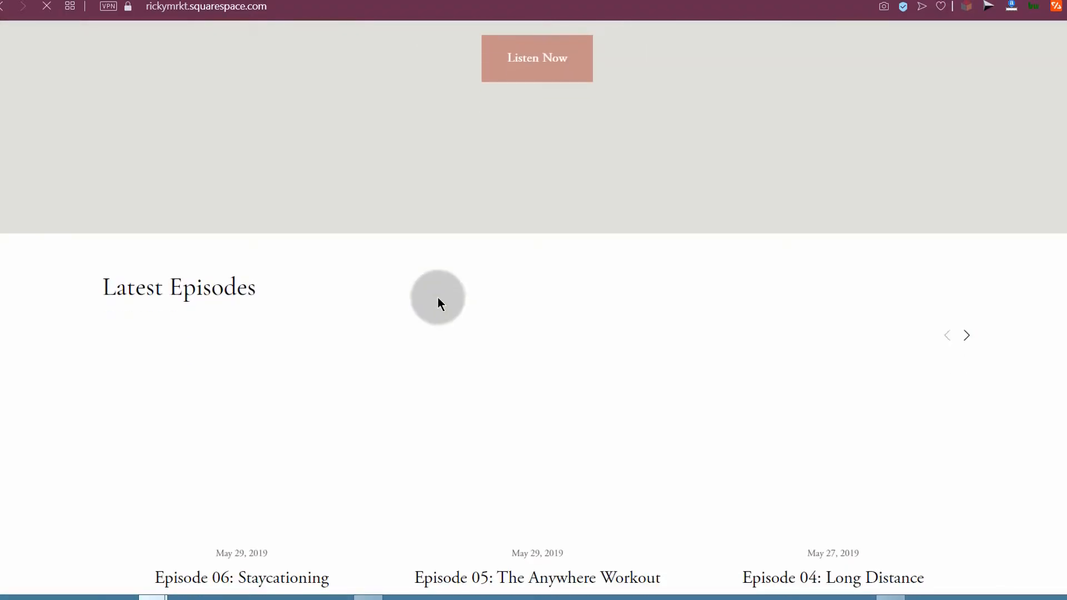
pyautogui.scroll(17, 409, 275)
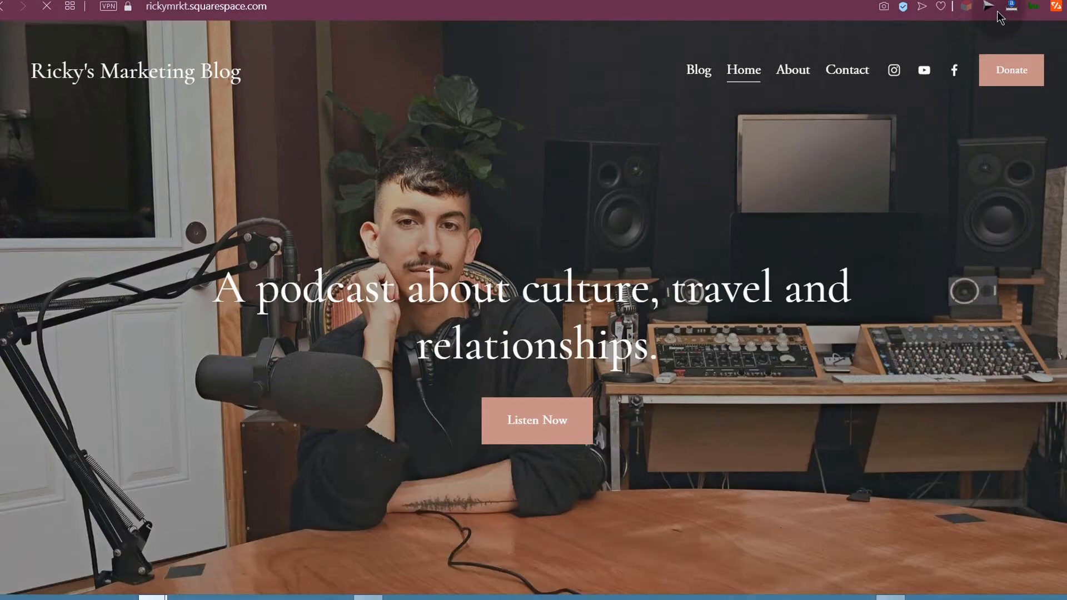
pyautogui.click(1050, 2)
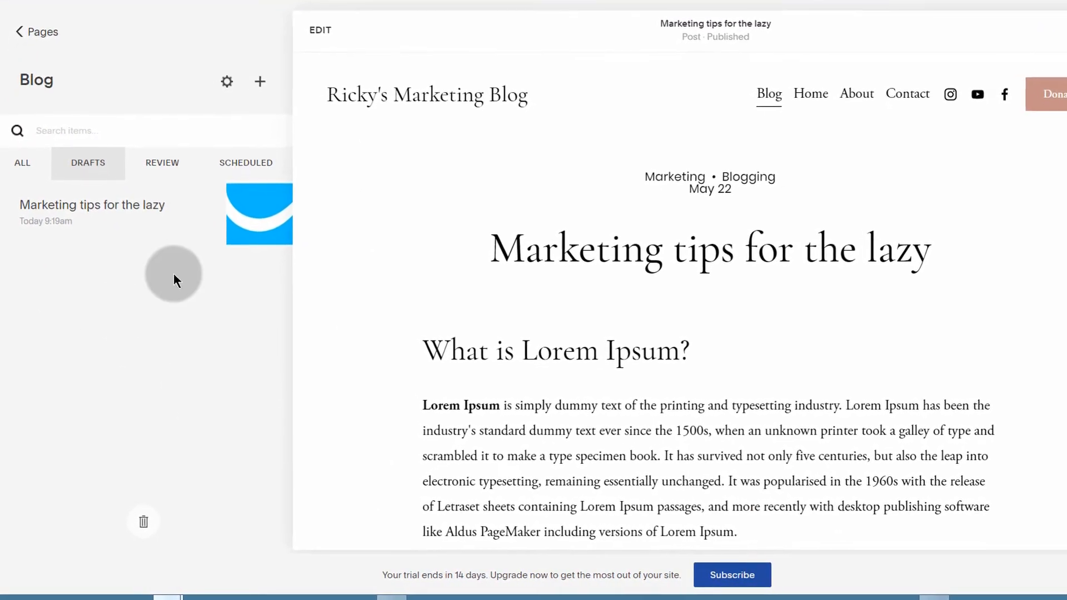
# Check the blog's post list under the All and Scheduled filters
pyautogui.moveTo(117, 208)
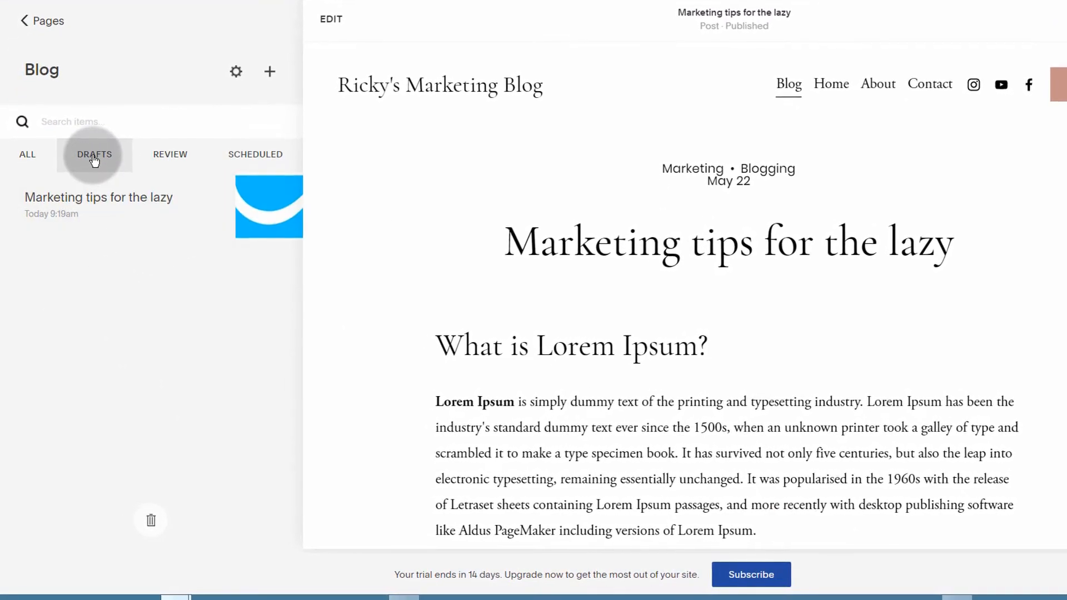
pyautogui.click(26, 157)
pyautogui.click(268, 149)
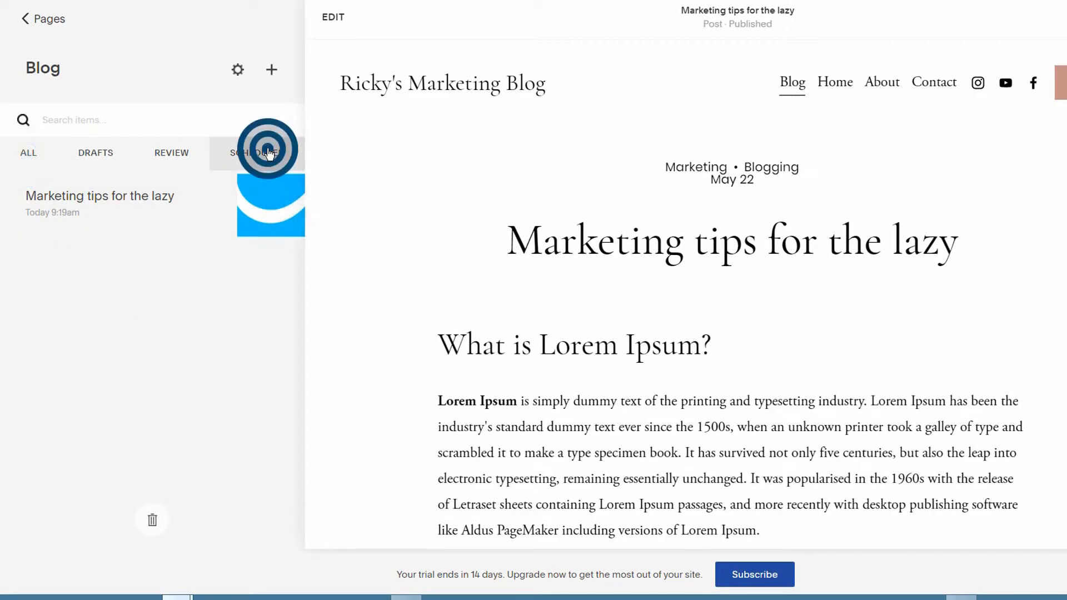
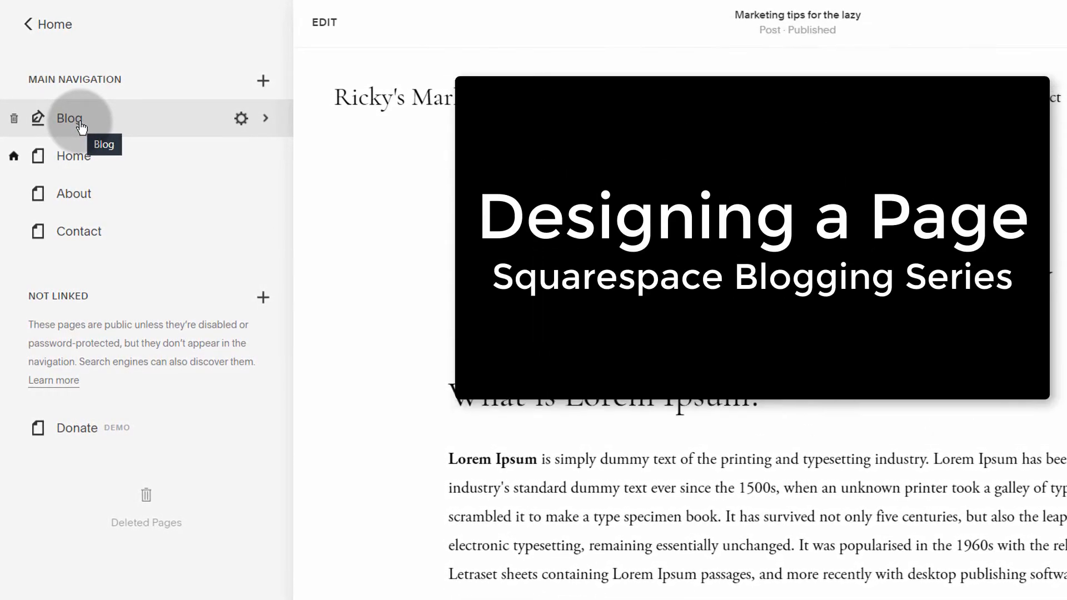
# Open the Home page in the site editor and review its template content down to the footer
pyautogui.click(74, 163)
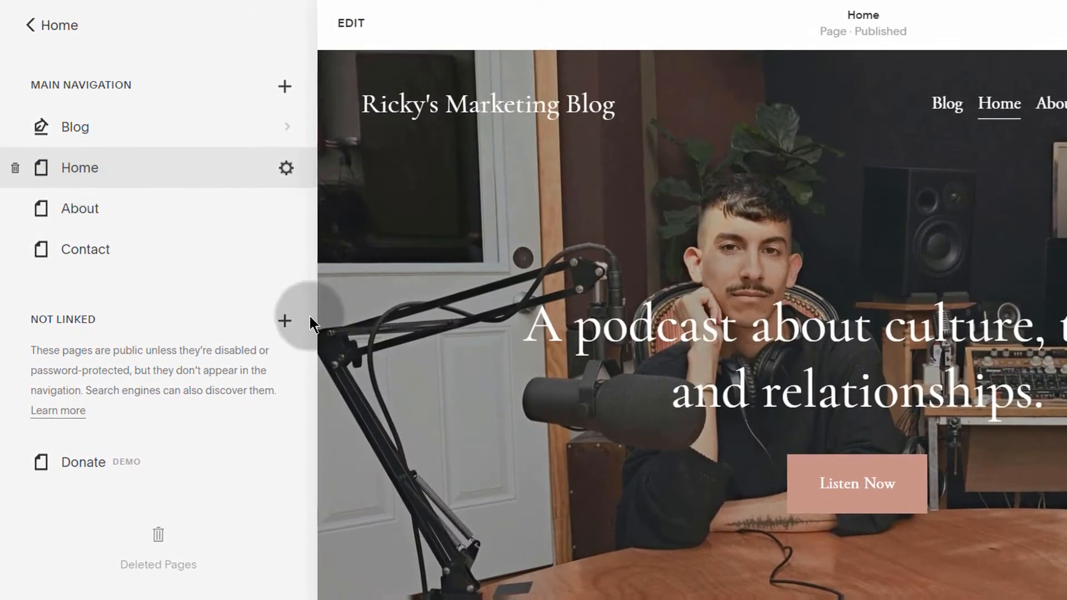
pyautogui.scroll(-15, 581, 294)
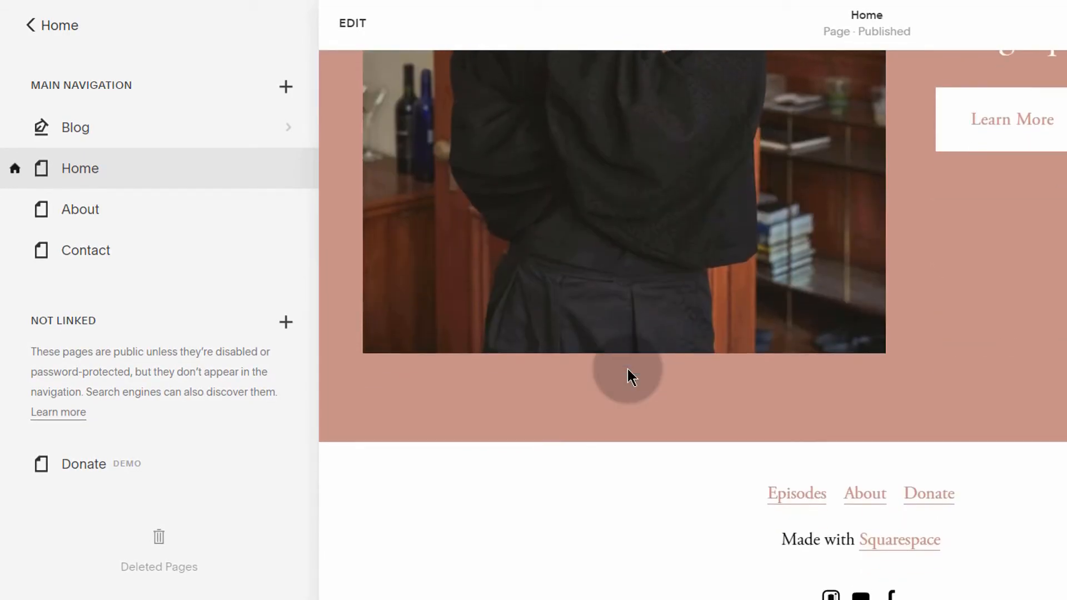
pyautogui.scroll(15, 628, 378)
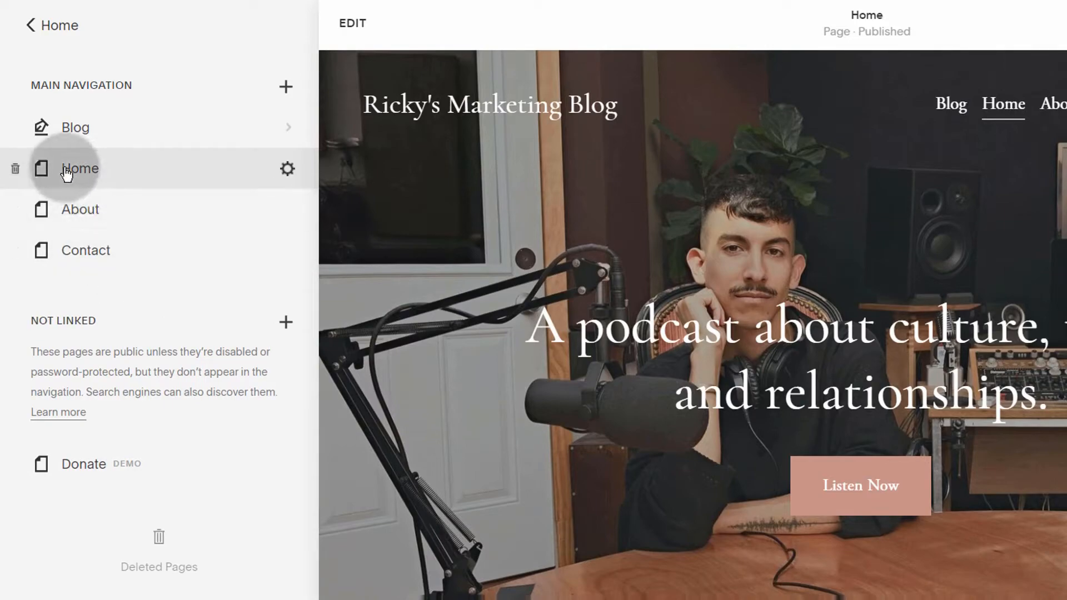
# Add a new blank page to the main navigation
pyautogui.click(285, 86)
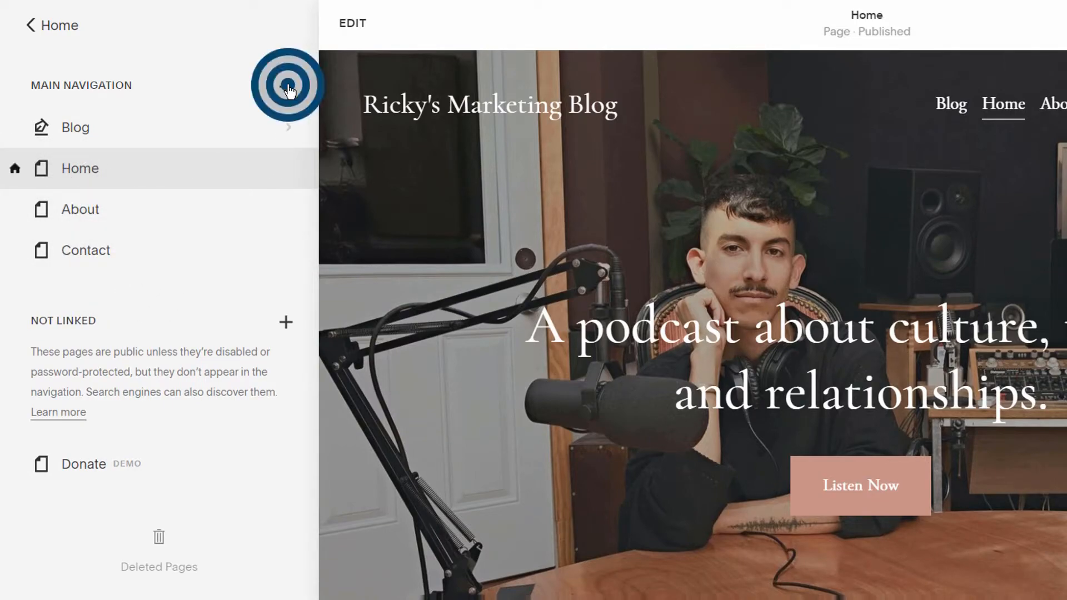
pyautogui.click(222, 168)
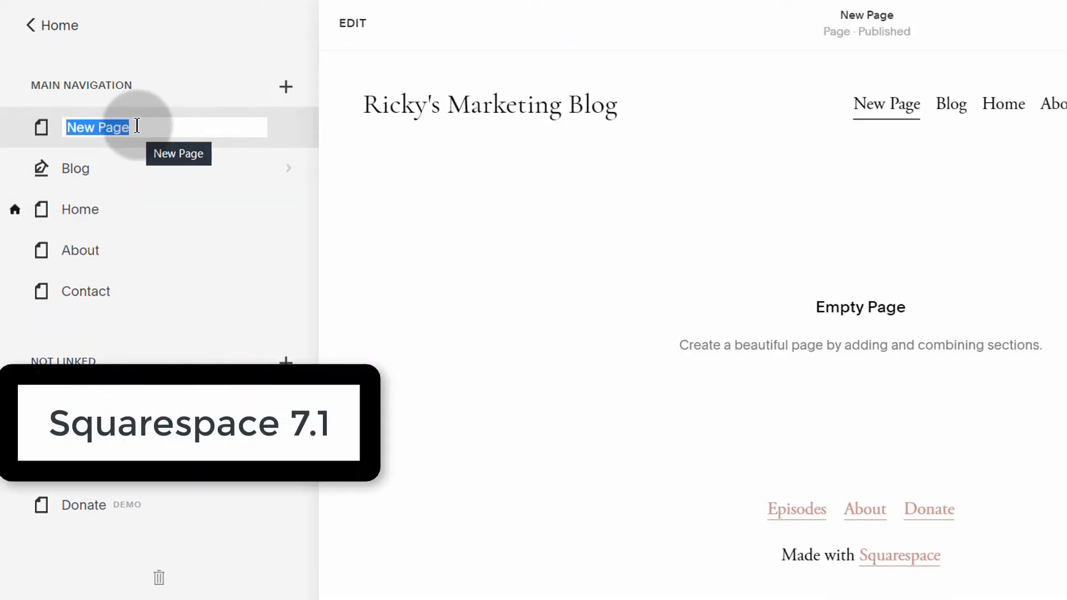
# Keep the name New Page for the newly added page and set it as the site's homepage
pyautogui.moveTo(137, 126); pyautogui.dragTo(68, 126)
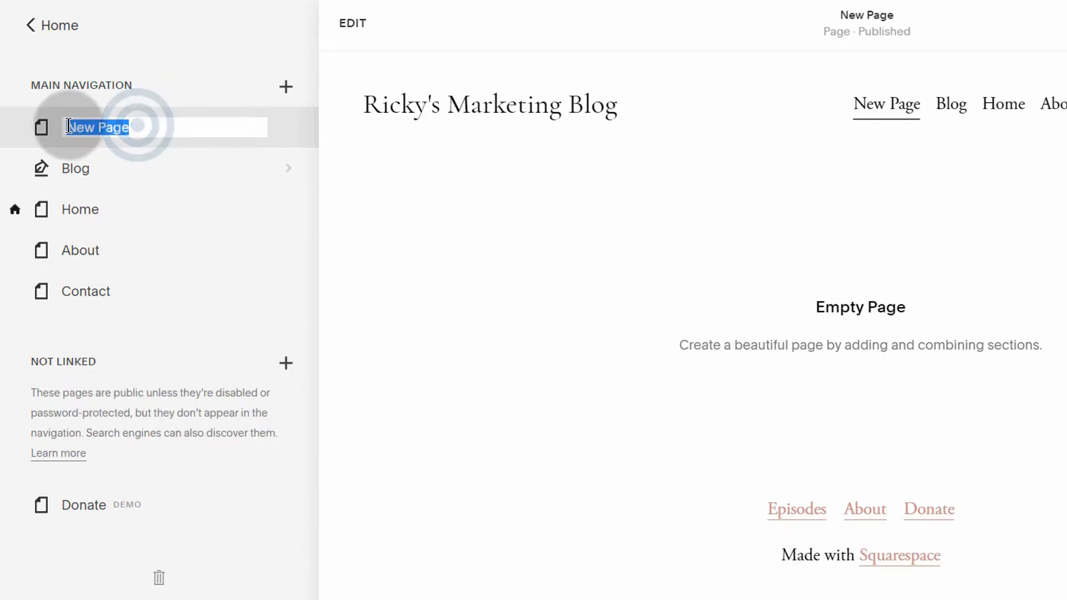
pyautogui.press('Return')
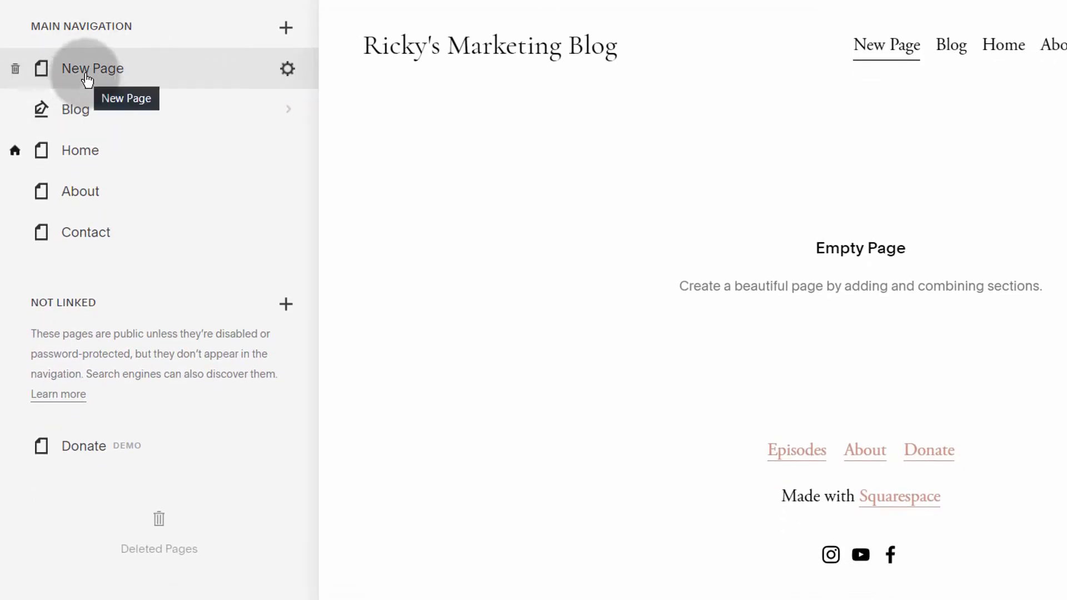
pyautogui.click(286, 68)
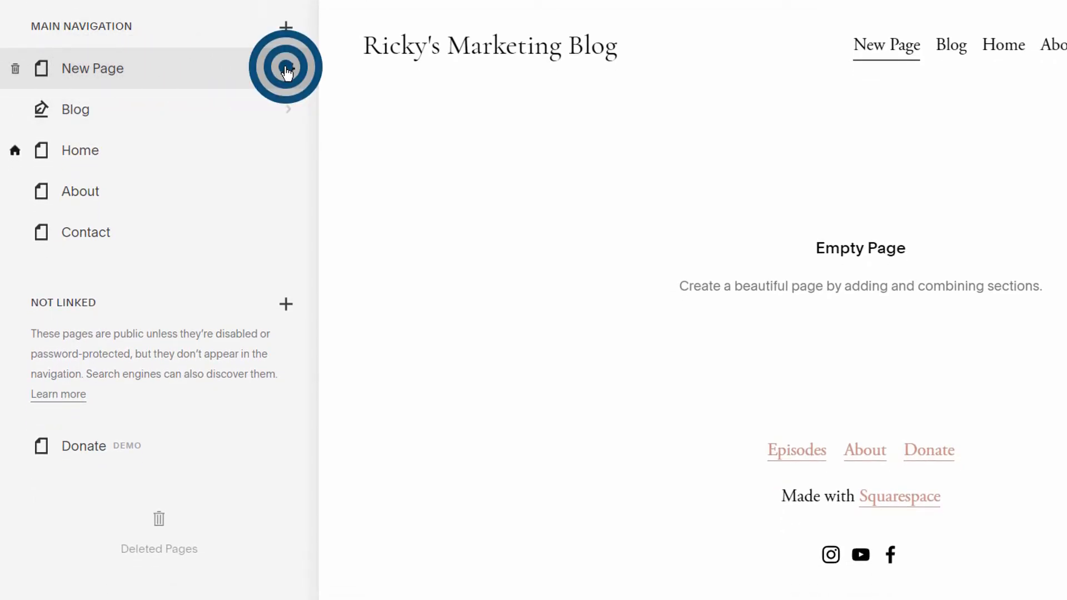
pyautogui.scroll(-2, 757, 462)
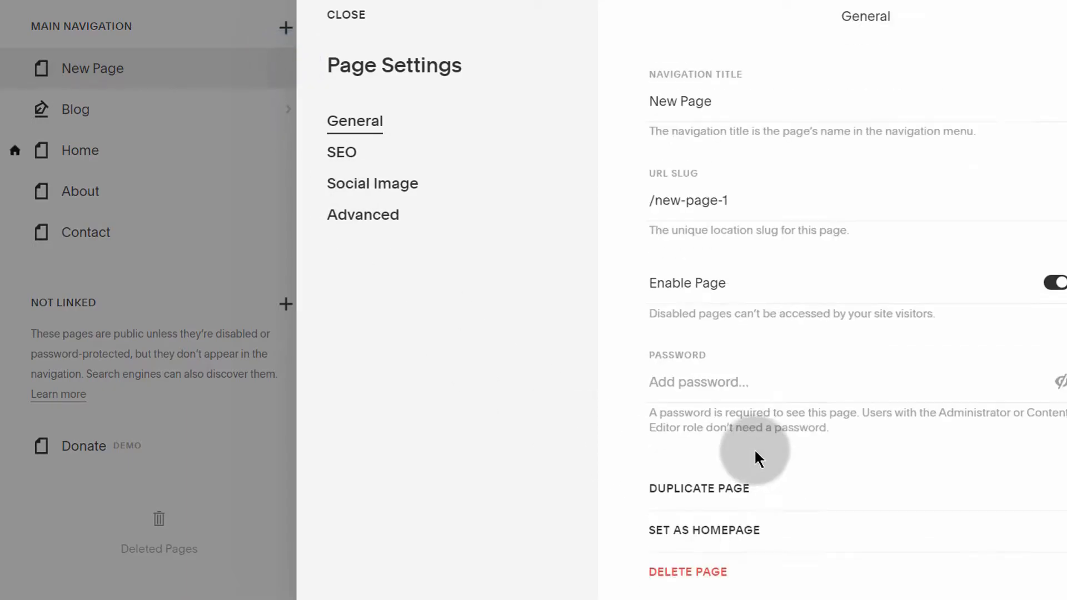
pyautogui.click(699, 517)
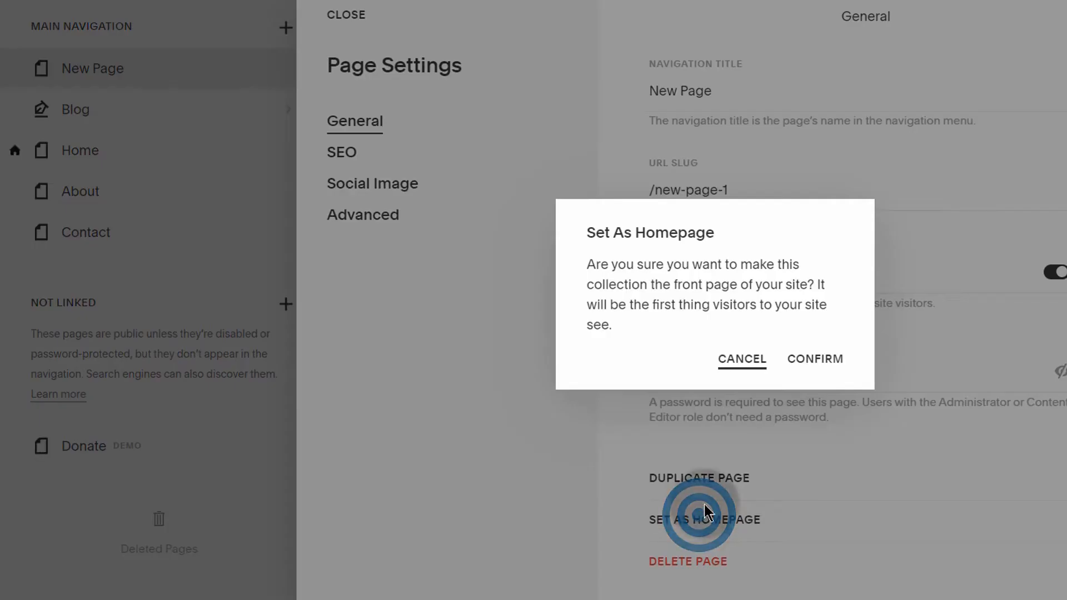
pyautogui.click(828, 352)
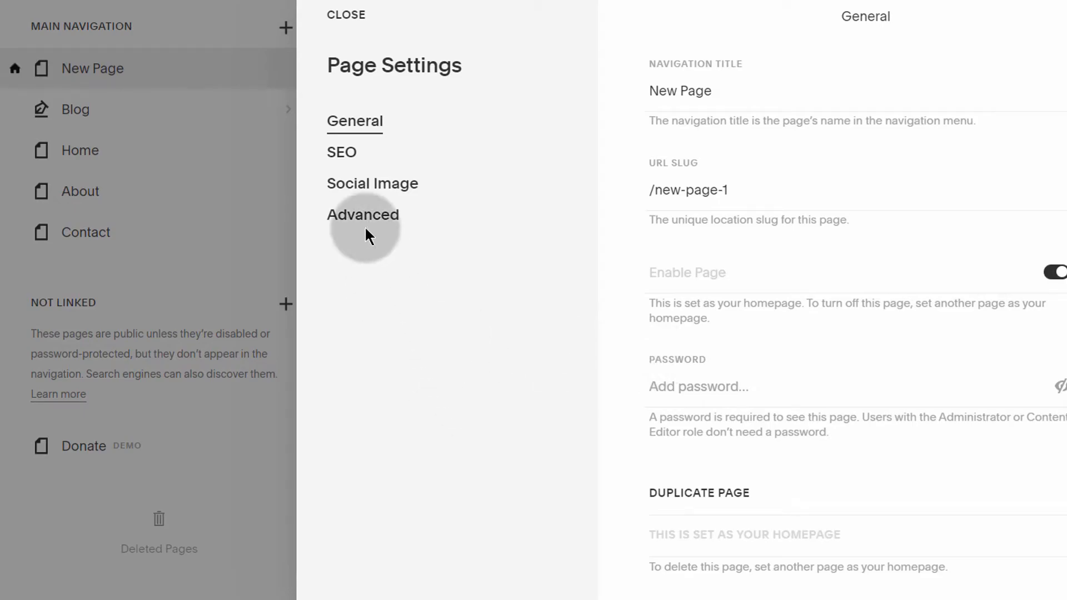
pyautogui.click(357, 14)
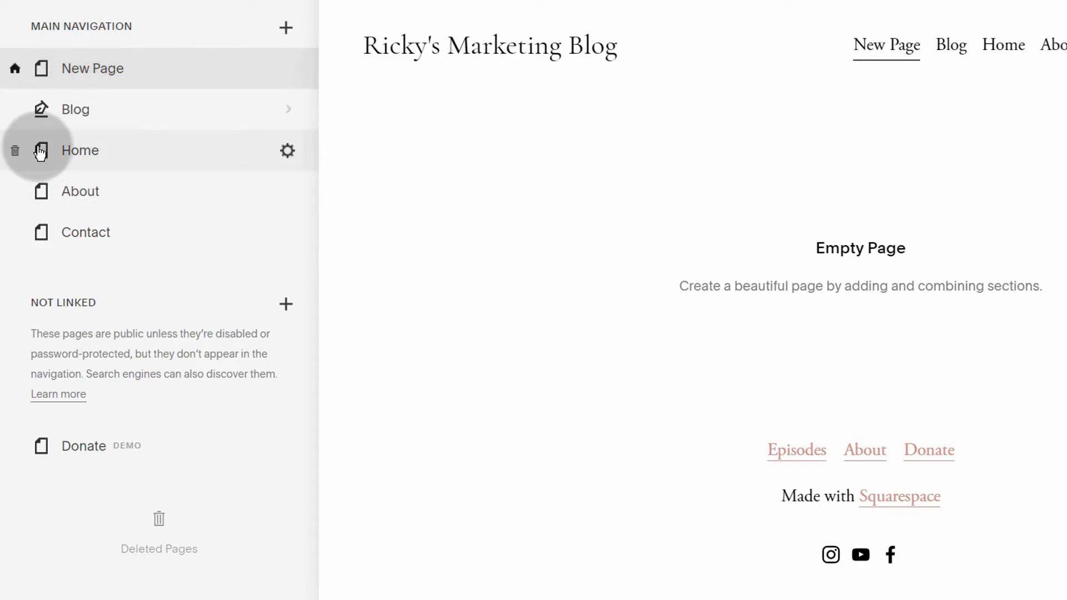
# Delete the old Home page from the main navigation
pyautogui.click(15, 151)
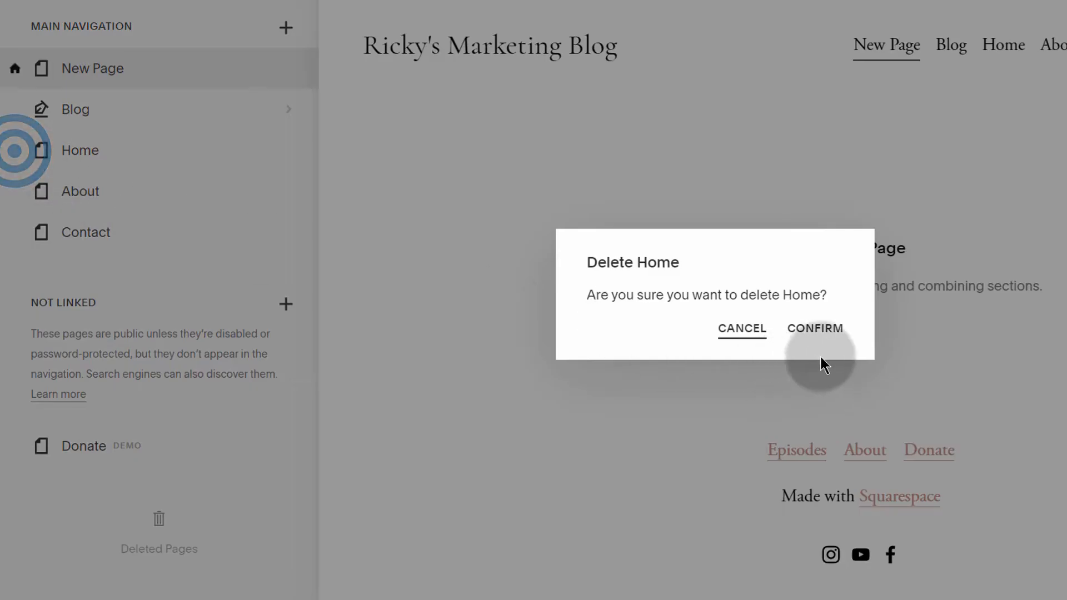
pyautogui.click(819, 326)
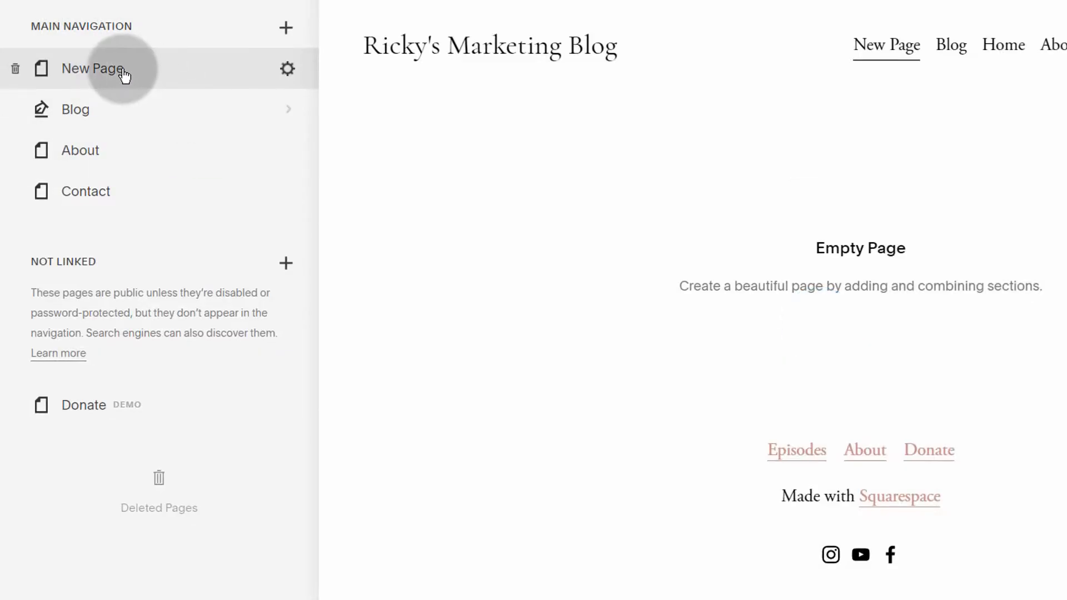
# Change both the page title and the navigation title of New Page to Home in its page settings
pyautogui.click(122, 69)
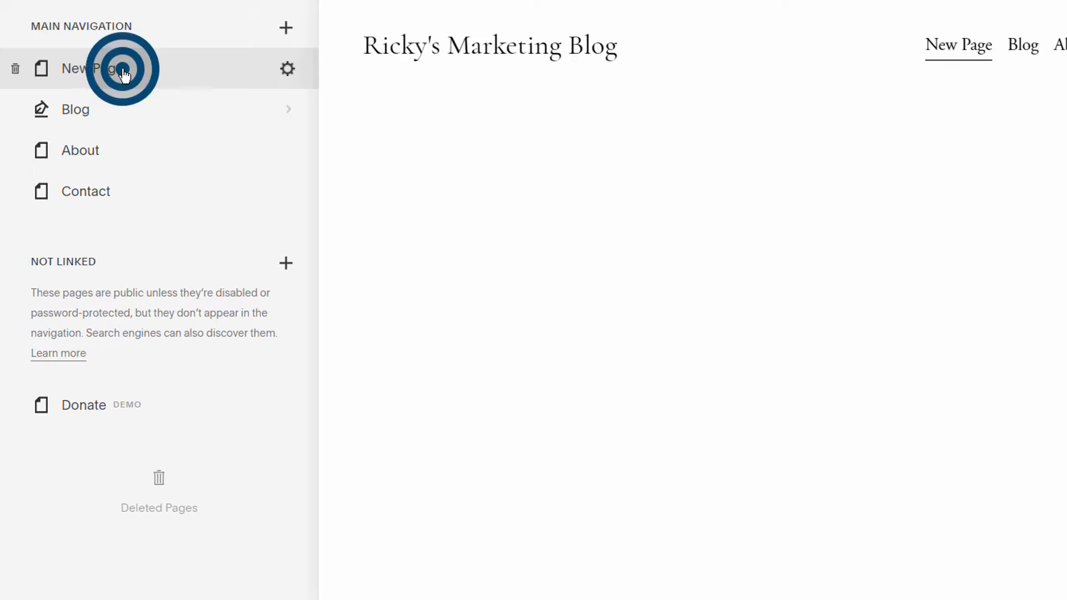
pyautogui.click(288, 71)
pyautogui.click(718, 132)
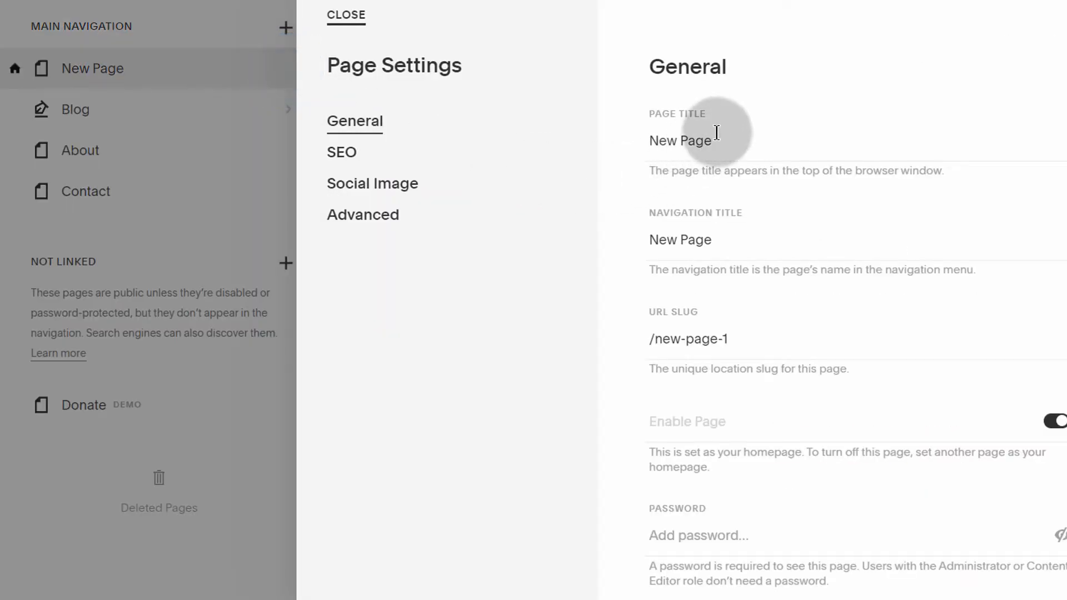
pyautogui.click(660, 135)
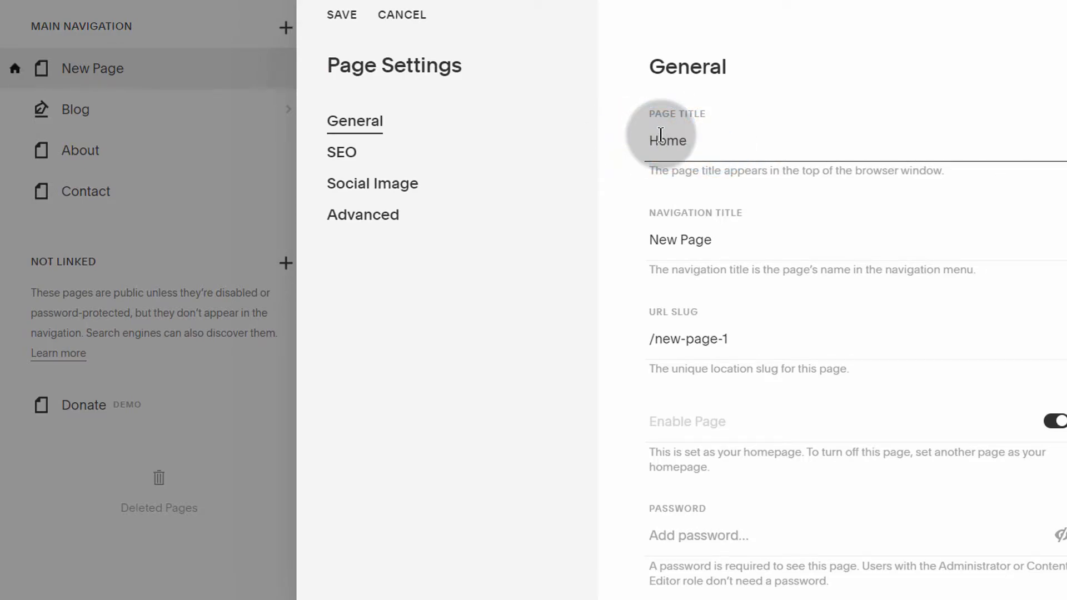
pyautogui.click(719, 248)
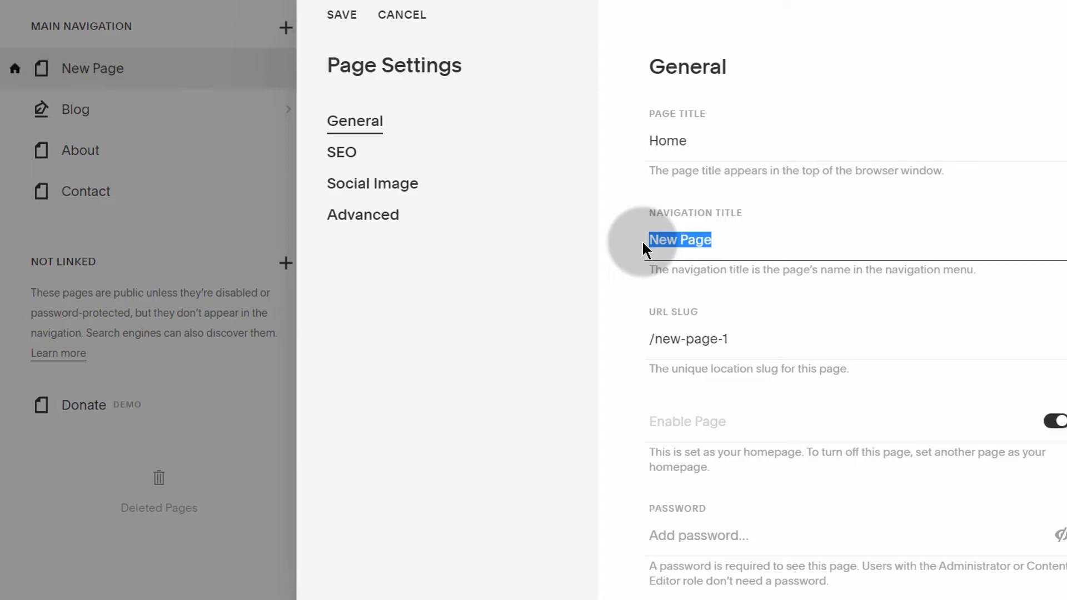
pyautogui.write('Home')
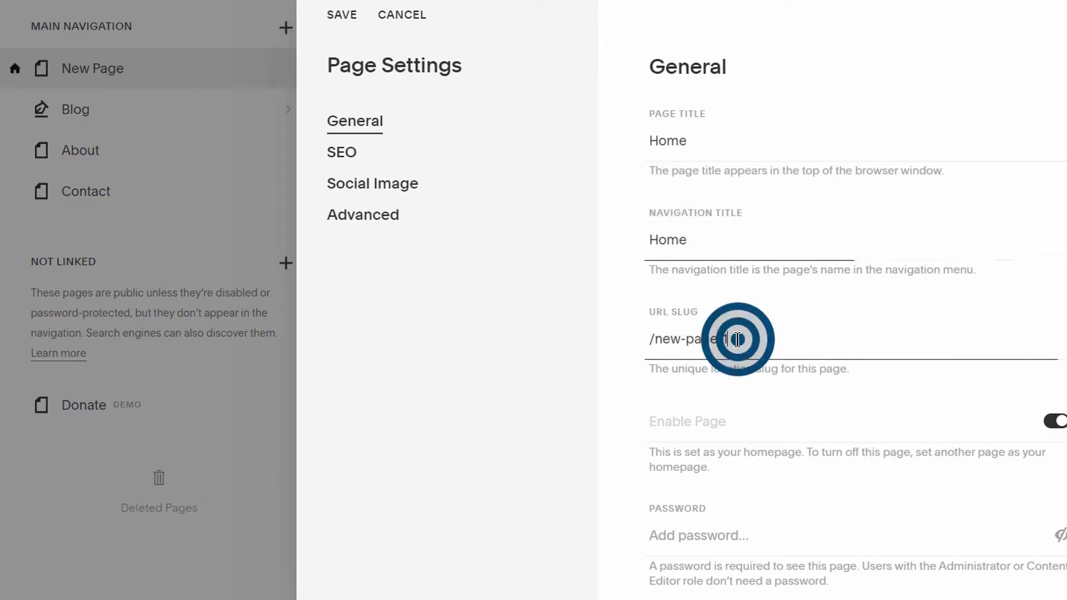
# Set the page's URL slug to /home and save the page settings
pyautogui.moveTo(736, 337); pyautogui.dragTo(659, 337)
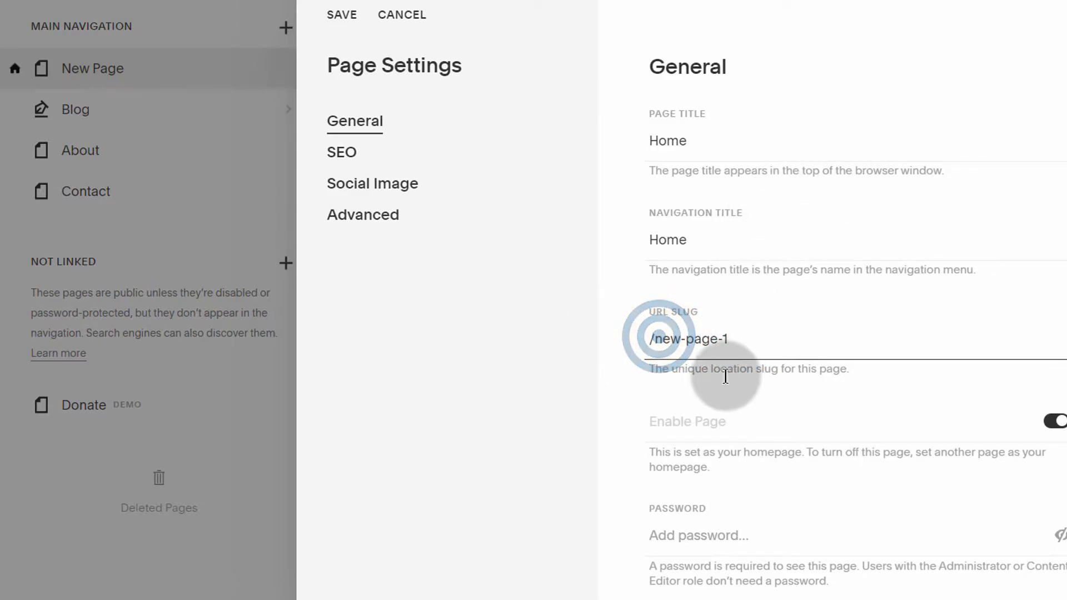
pyautogui.moveTo(730, 337); pyautogui.dragTo(658, 332)
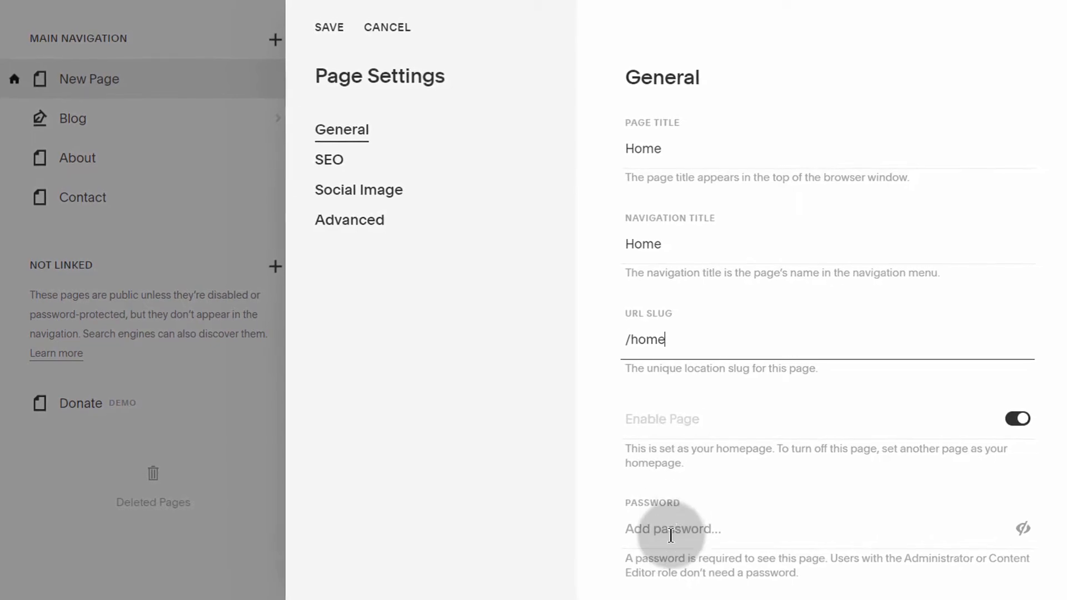
pyautogui.click(709, 530)
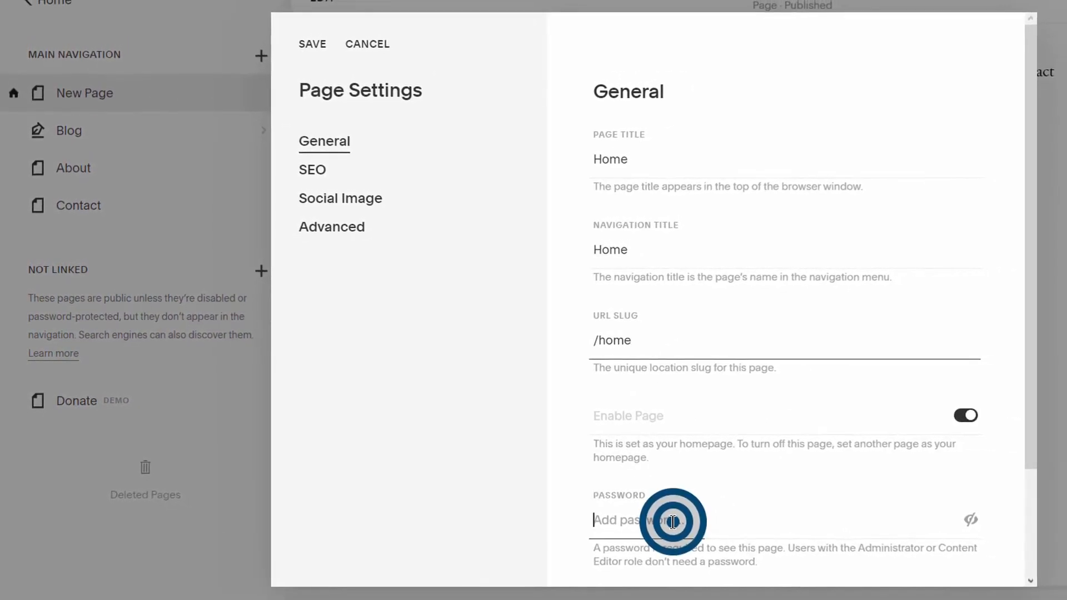
pyautogui.click(547, 490)
pyautogui.scroll(-3, 636, 453)
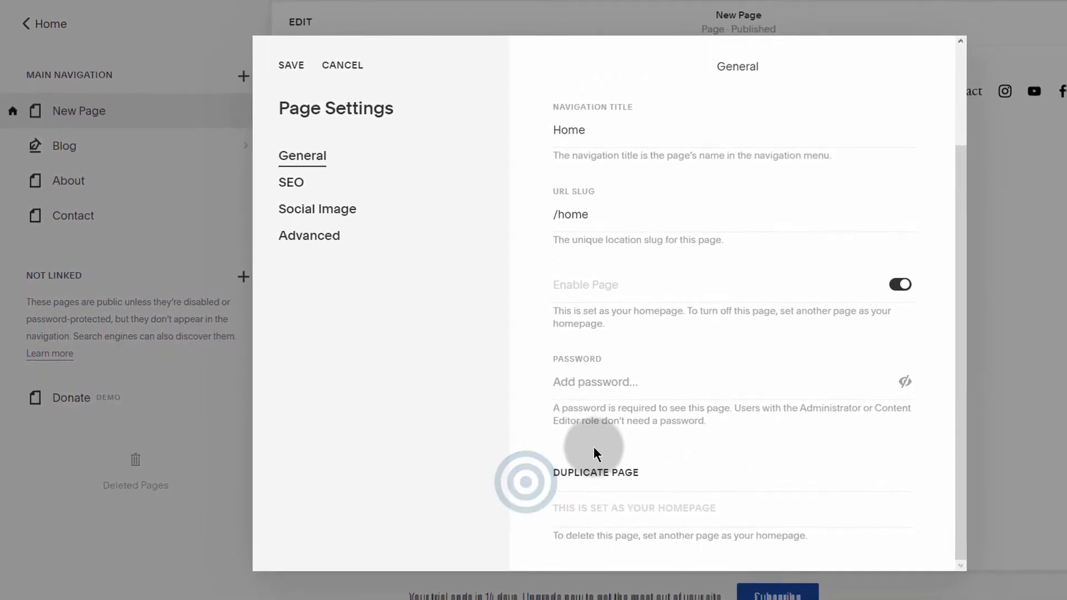
pyautogui.click(276, 81)
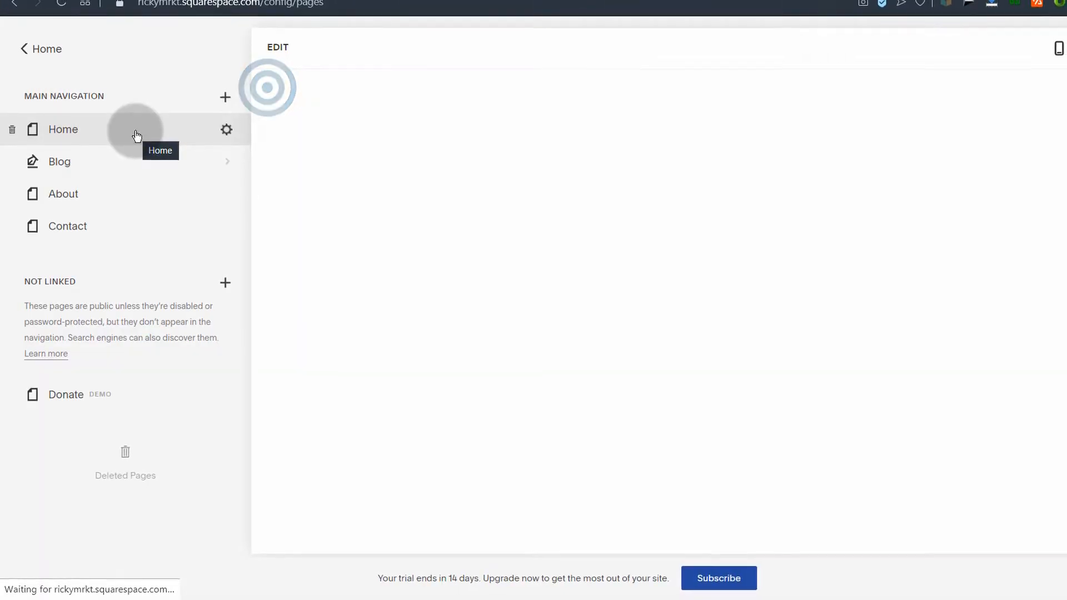
# Edit the empty Home page and add the Headlines section with the lake and mountain background and centred "Make it stand out." text
pyautogui.click(113, 122)
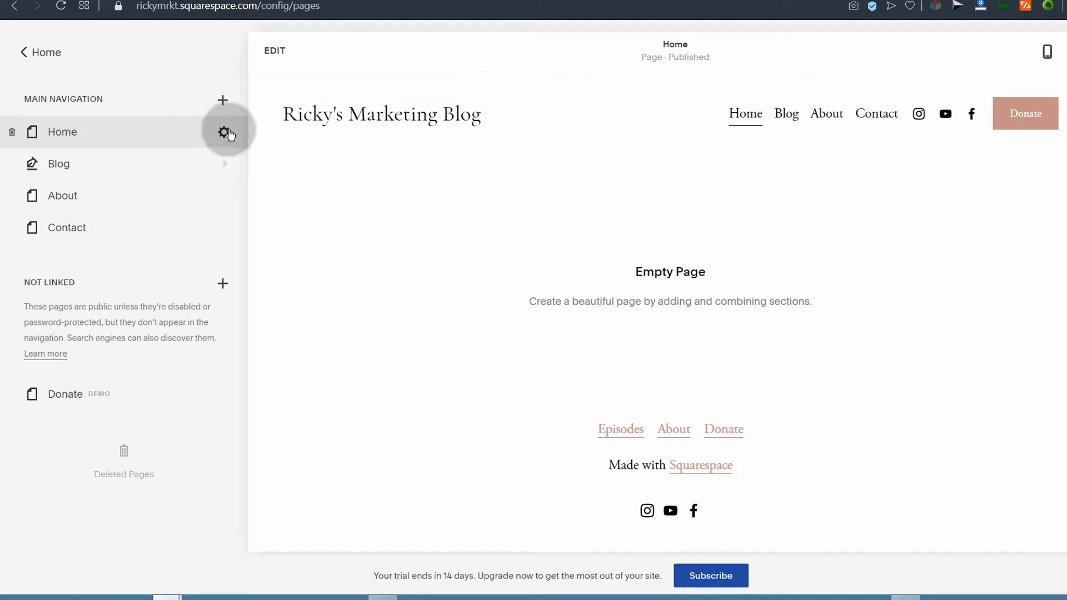
pyautogui.click(279, 57)
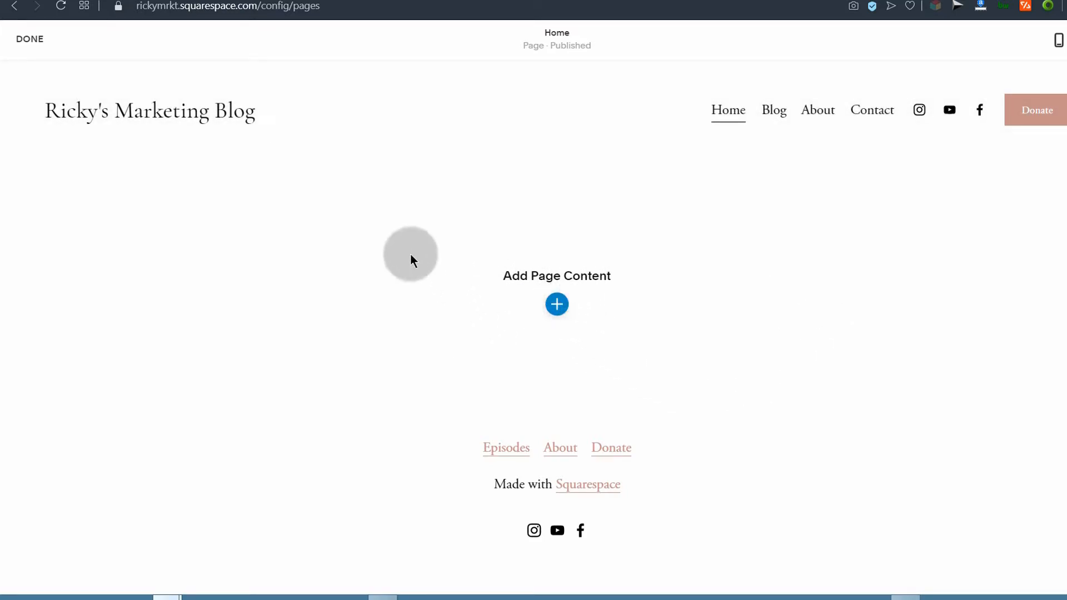
pyautogui.click(560, 305)
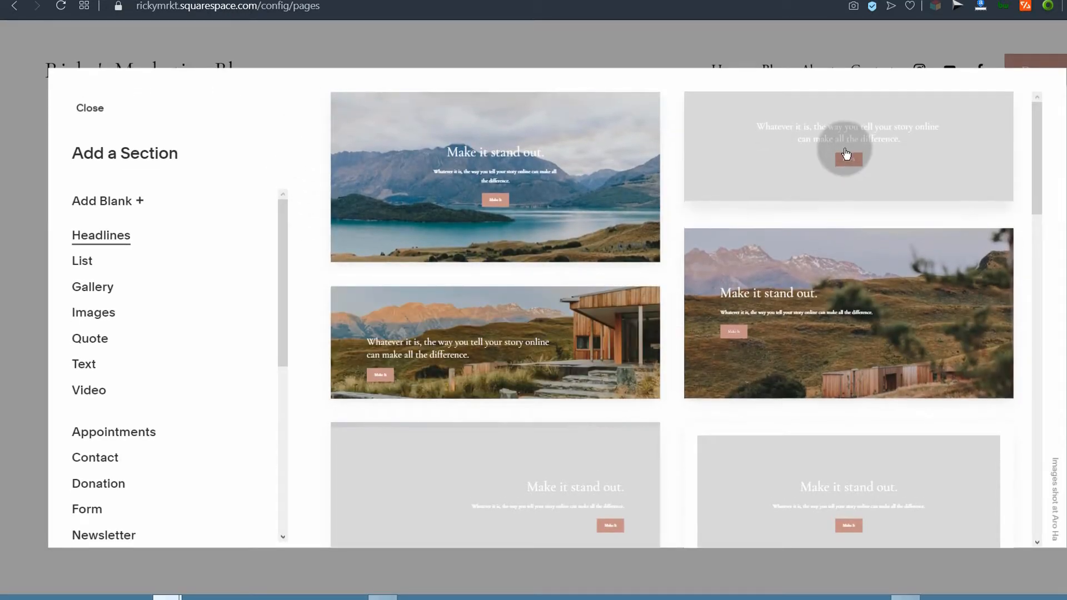
pyautogui.scroll(-6, 507, 366)
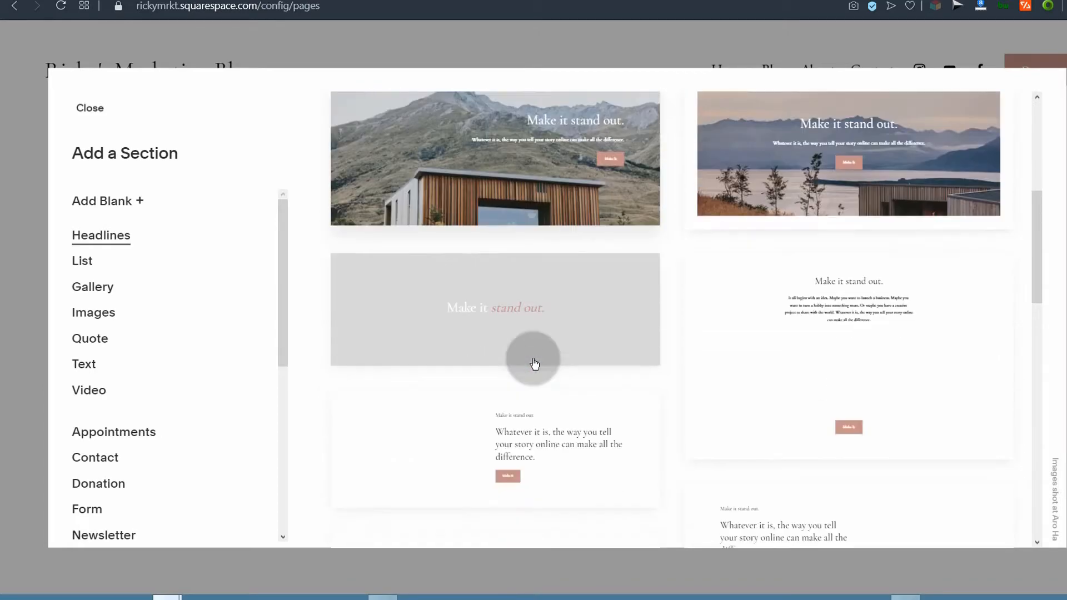
pyautogui.scroll(6, 536, 361)
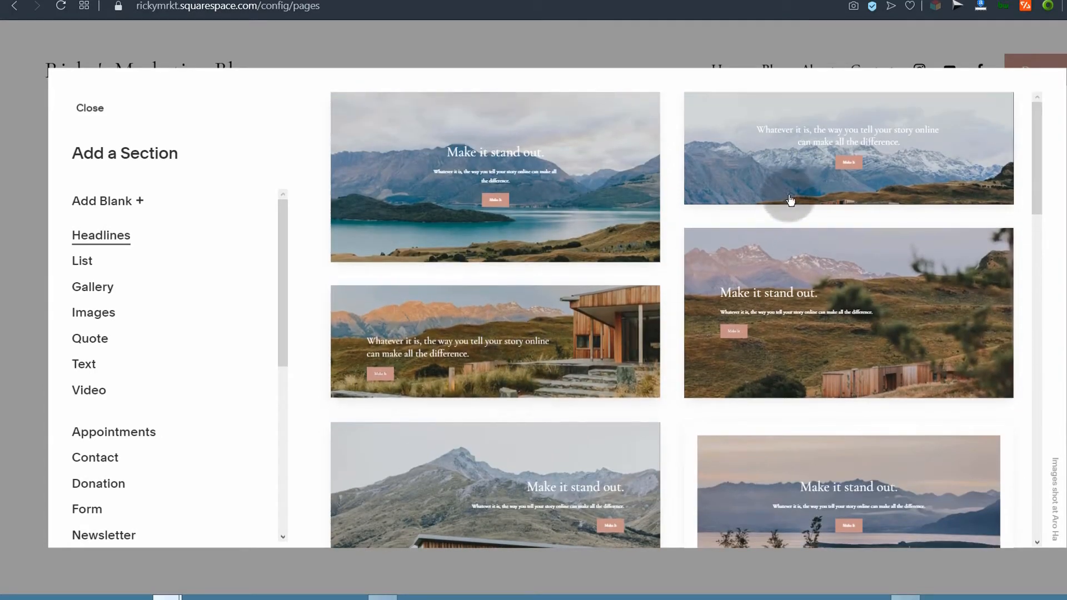
pyautogui.click(487, 189)
# Replace the section's heading text with "Welcome to my Website."
pyautogui.moveTo(389, 311); pyautogui.dragTo(701, 308)
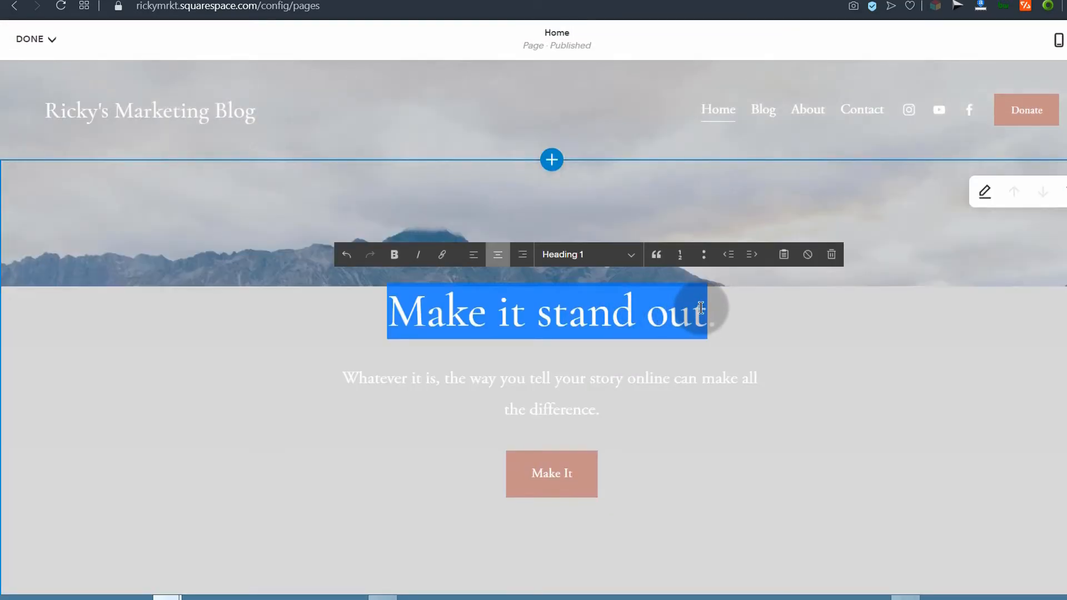
pyautogui.click(469, 309)
pyautogui.moveTo(389, 310); pyautogui.dragTo(692, 309)
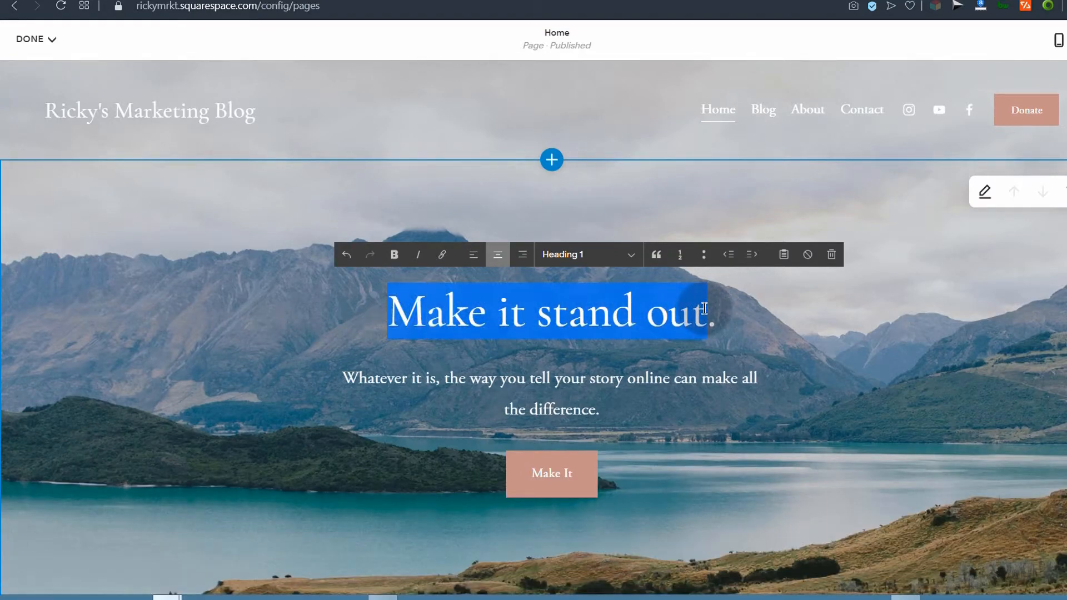
pyautogui.write('We')
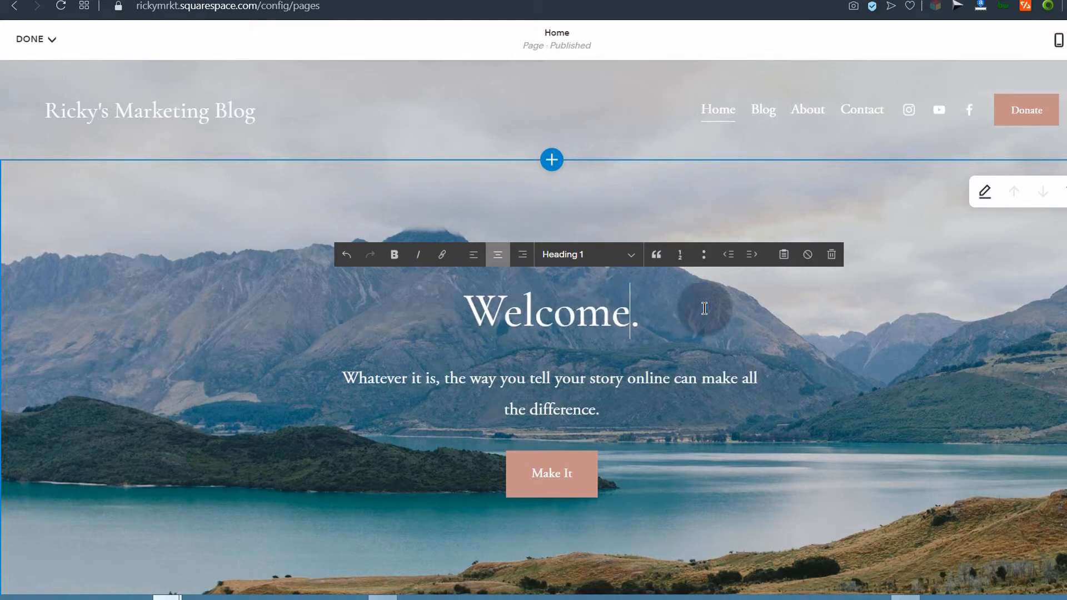
pyautogui.write('lcome to my Website')
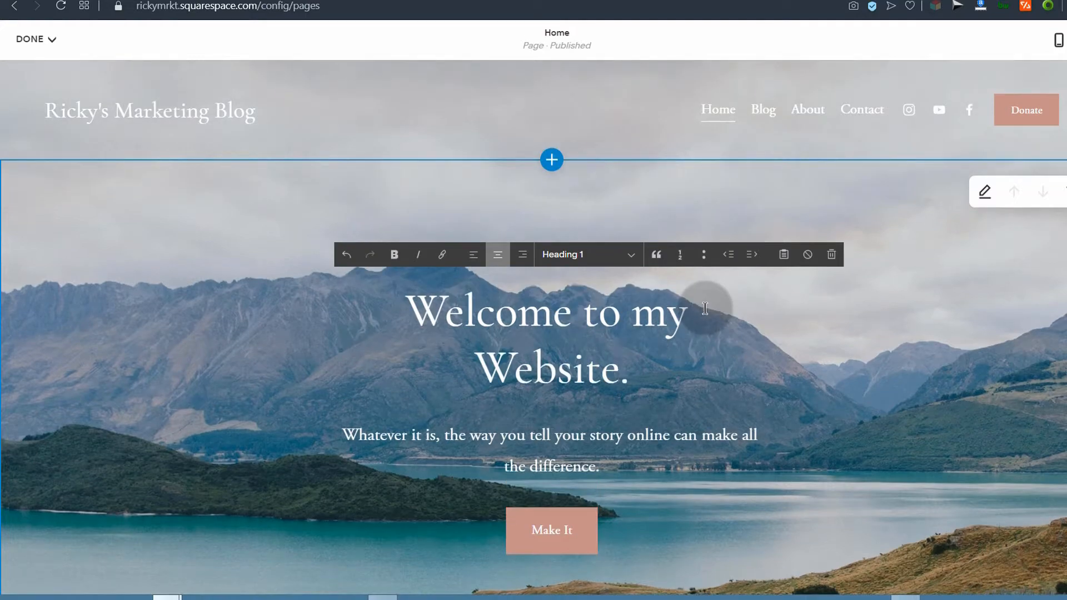
pyautogui.moveTo(406, 302); pyautogui.dragTo(631, 369)
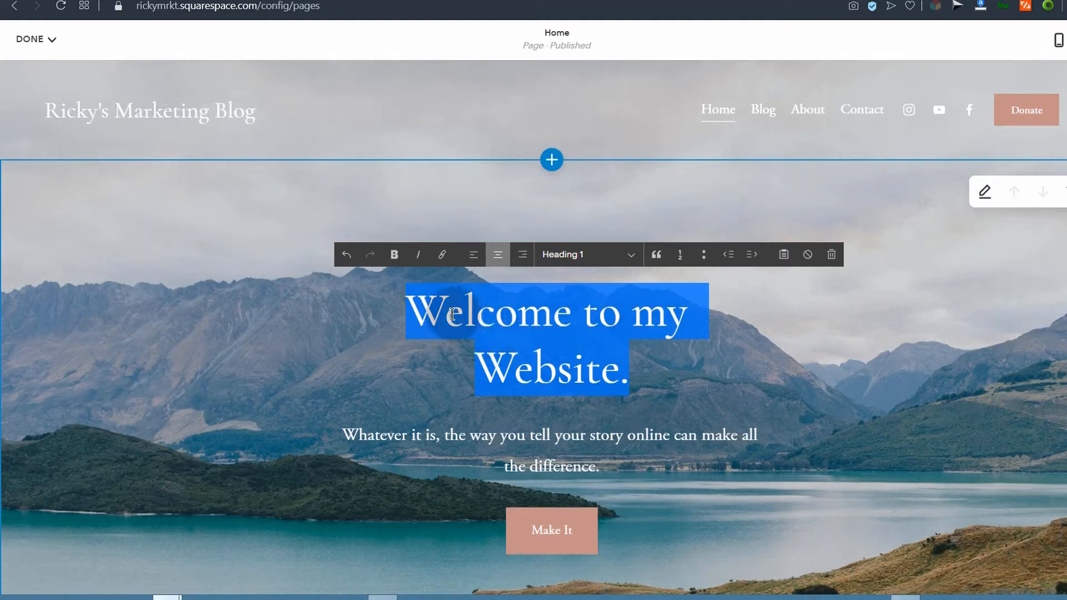
pyautogui.click(492, 331)
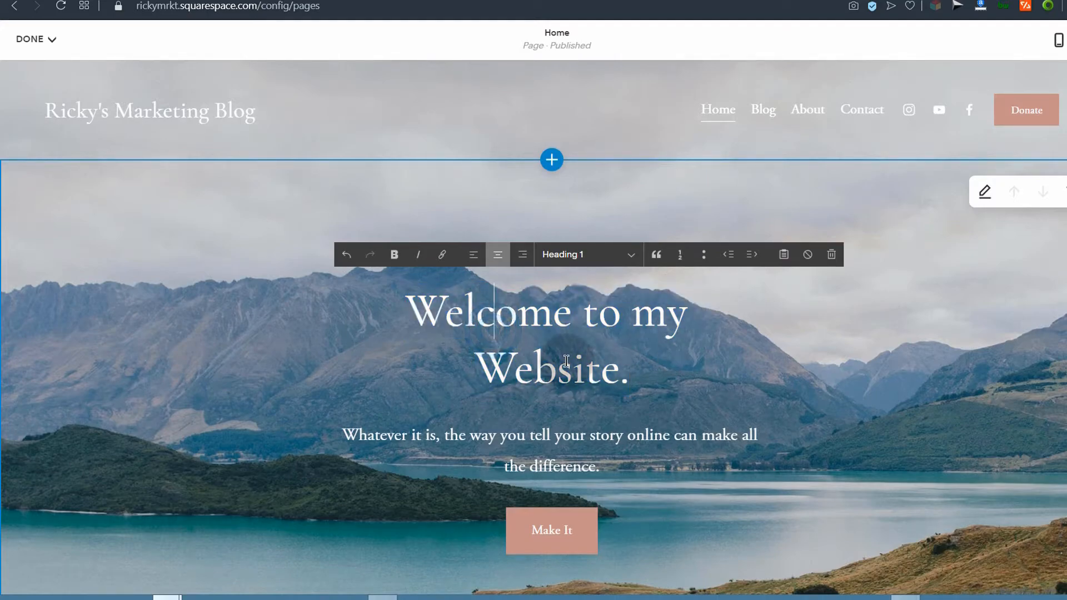
# Replace the paragraph below the heading with "Welcome to my Marketing blog. I share tips weekly.."
pyautogui.scroll(-4, 566, 361)
pyautogui.scroll(4, 550, 334)
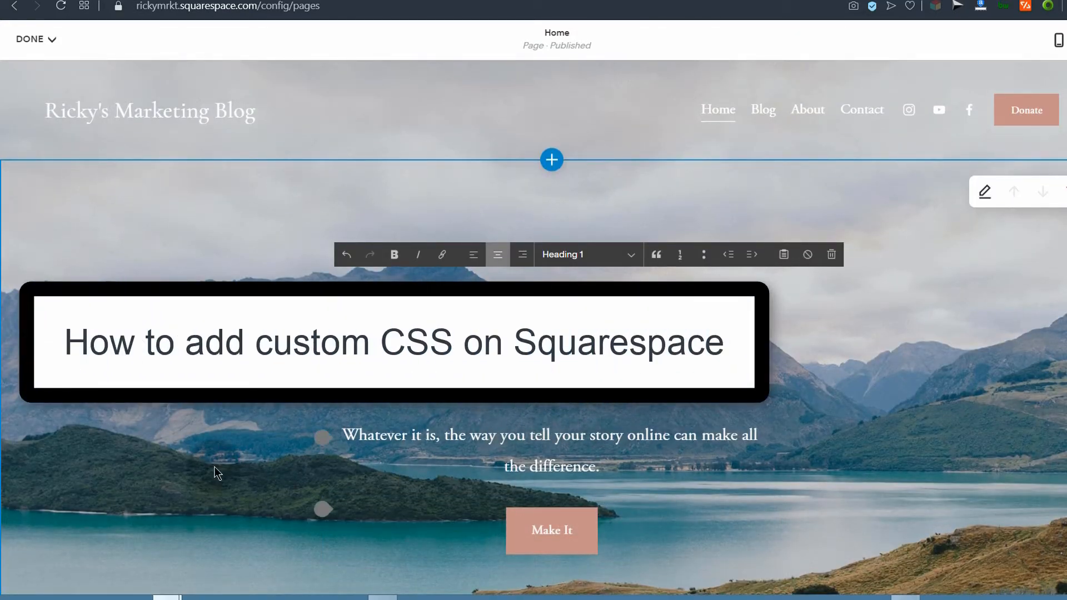
pyautogui.moveTo(336, 434); pyautogui.dragTo(599, 469)
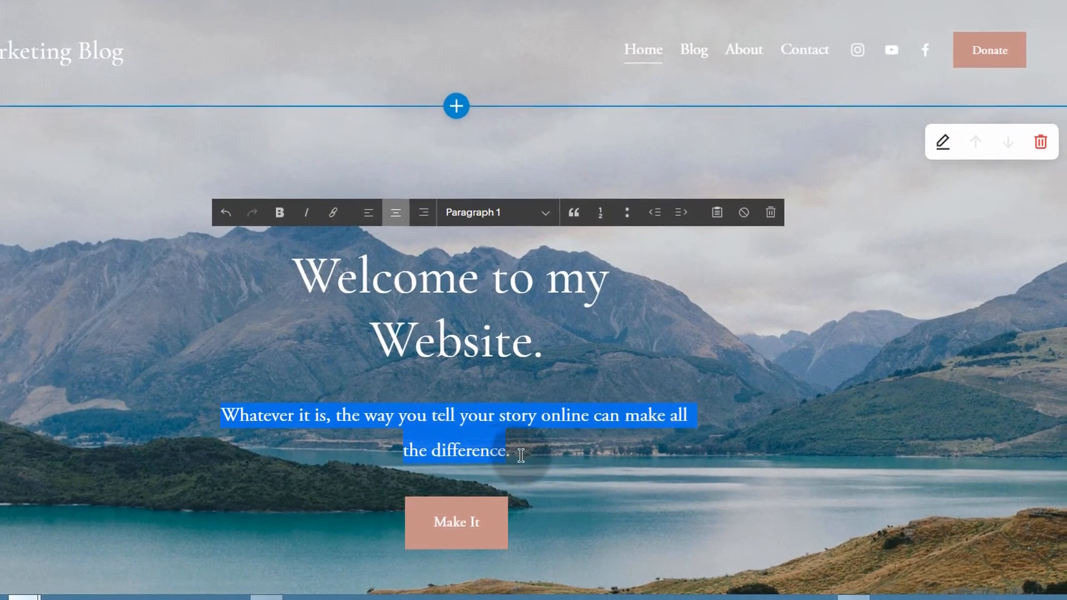
pyautogui.write('Welcome to my Marketing blog. I share tips ')
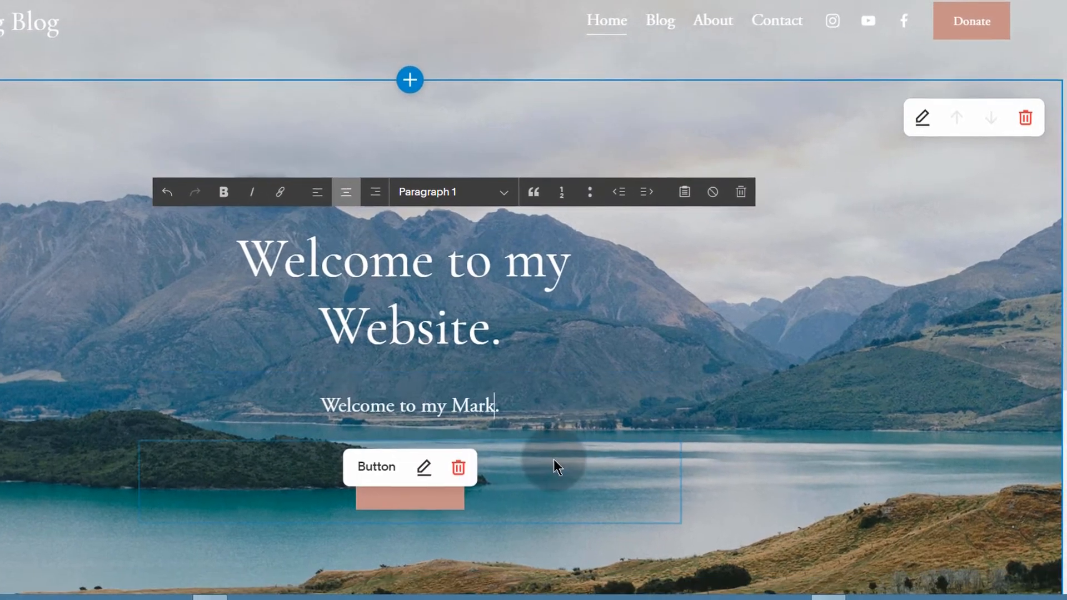
pyautogui.write('weekly..')
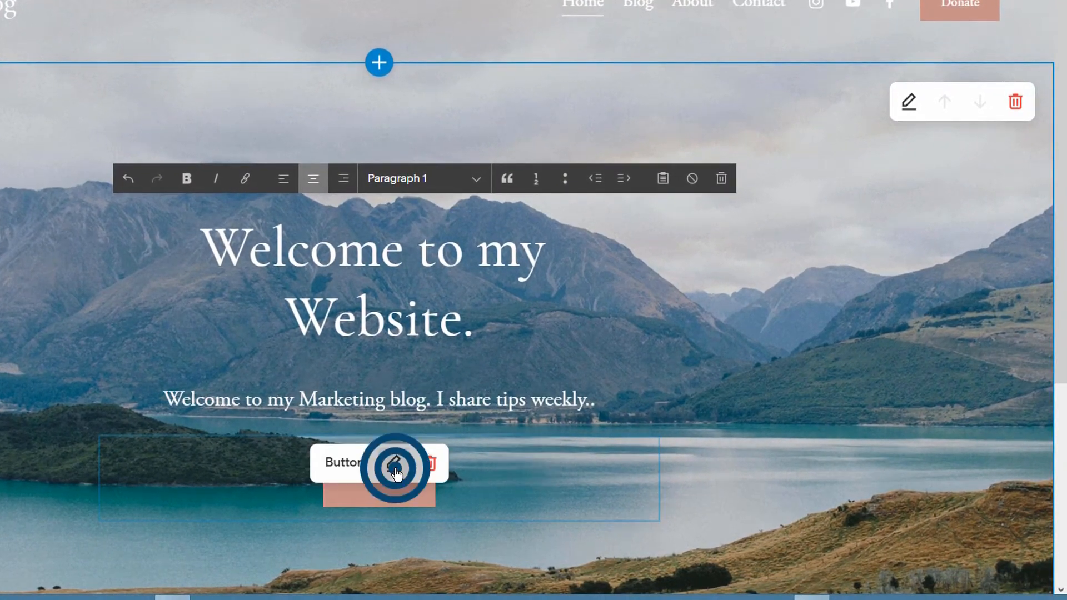
# Open the button below the paragraph for editing and set its size to Medium
pyautogui.click(399, 463)
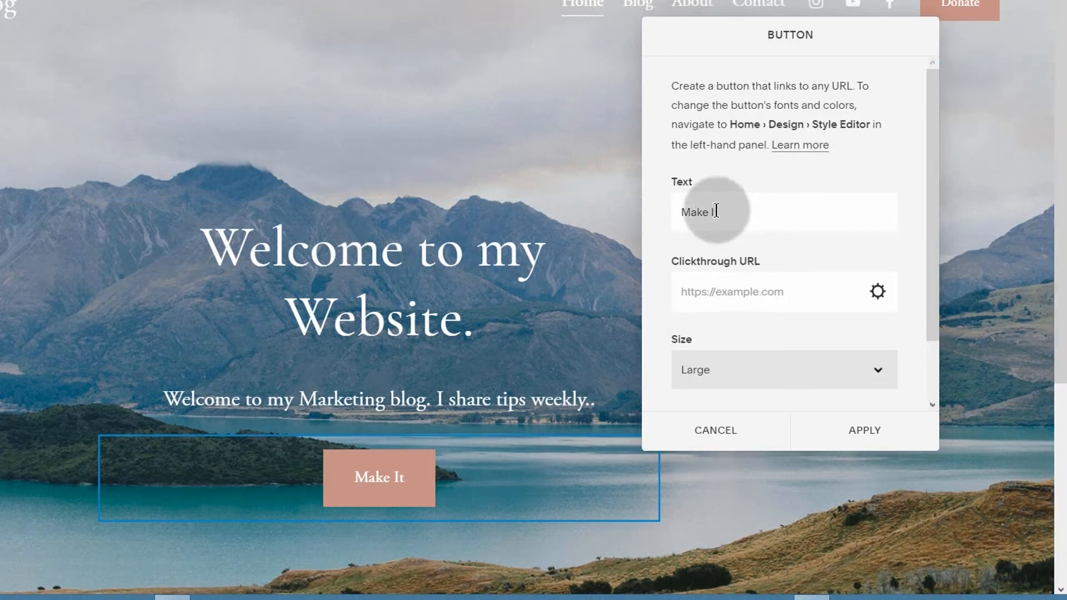
pyautogui.moveTo(729, 211); pyautogui.dragTo(676, 209)
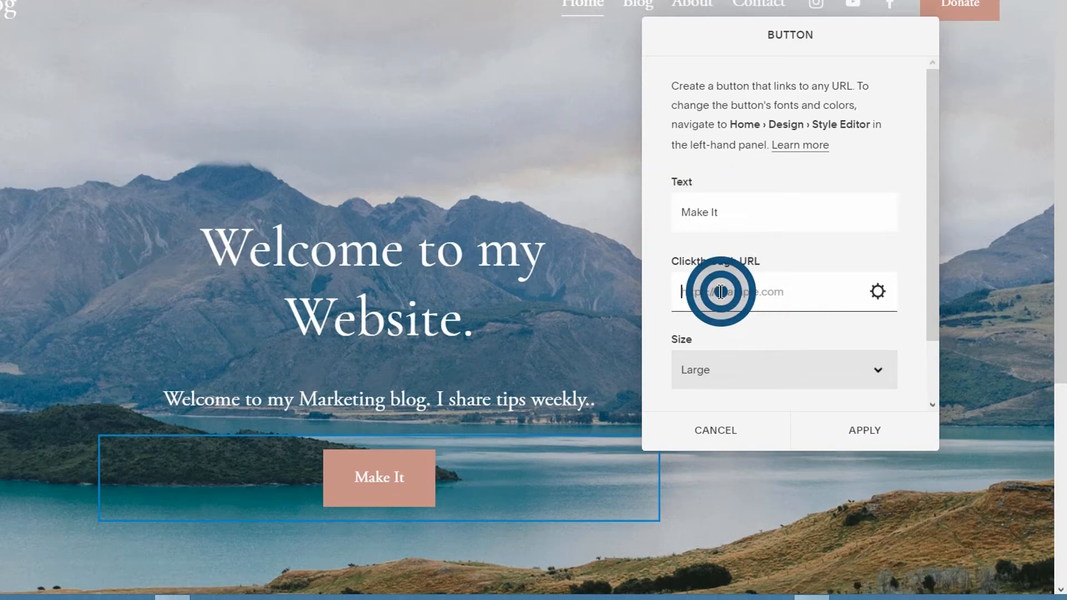
pyautogui.scroll(-2, 749, 325)
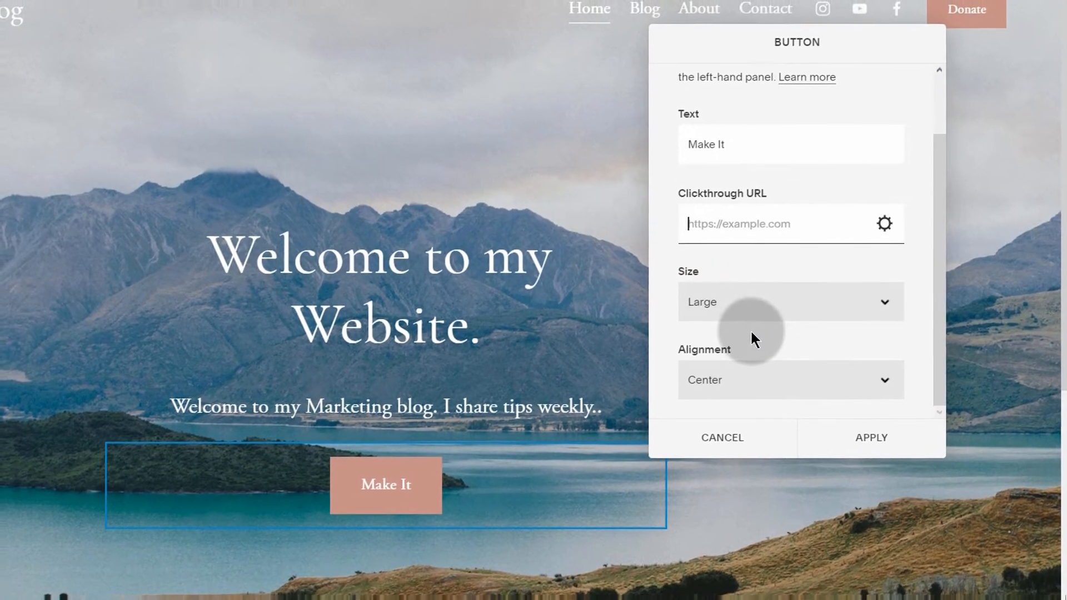
pyautogui.click(741, 307)
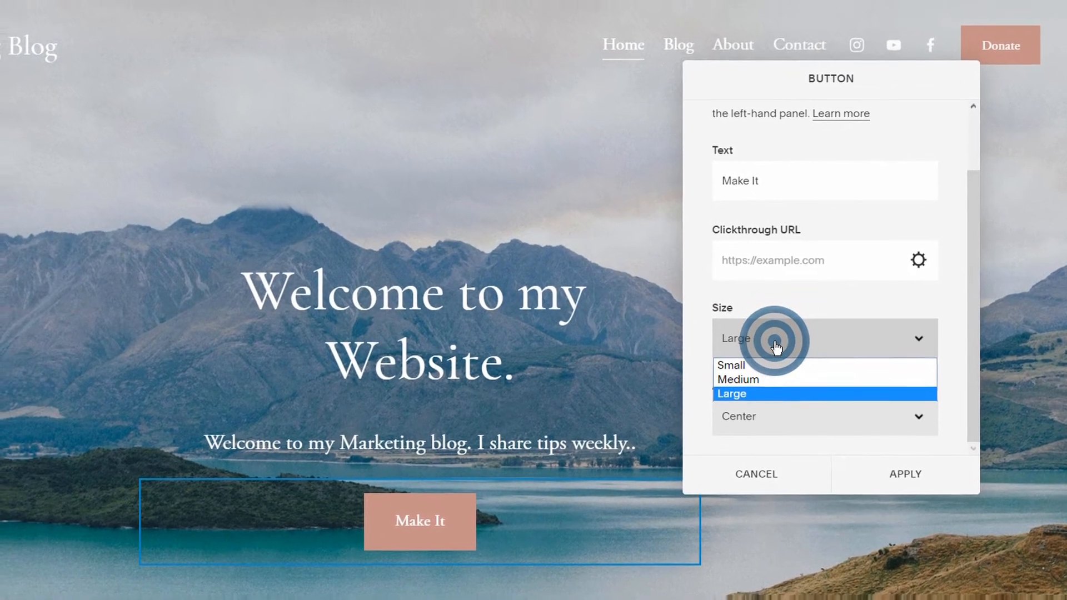
pyautogui.click(774, 380)
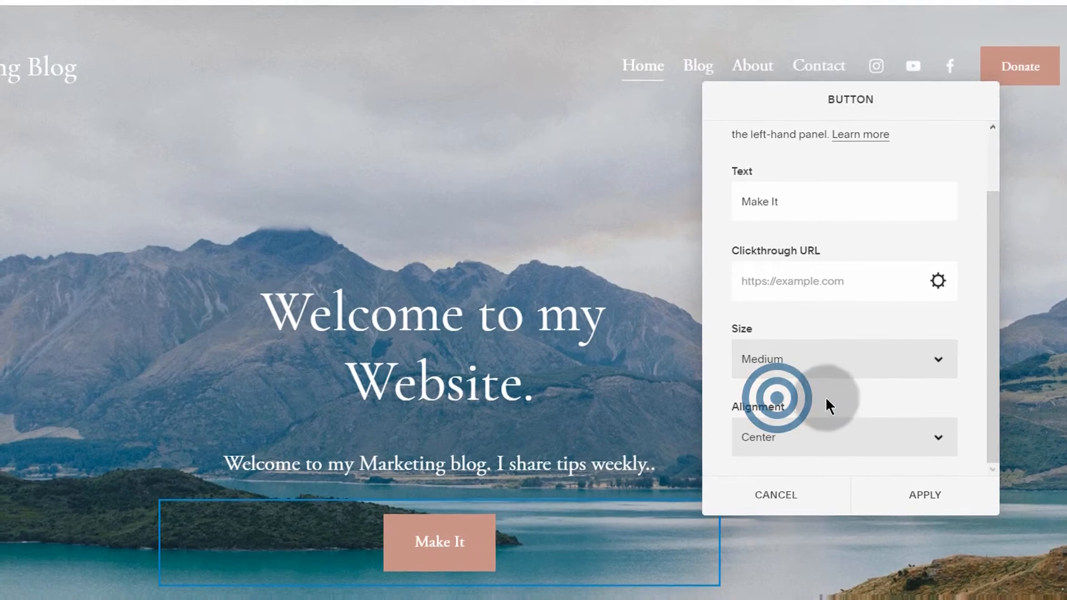
pyautogui.click(941, 281)
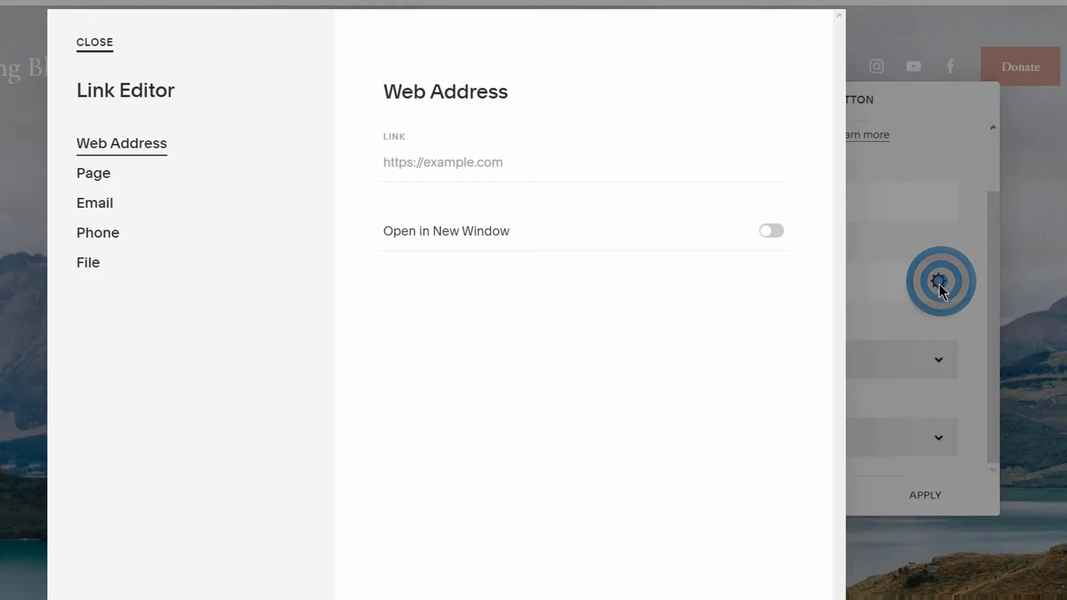
pyautogui.click(94, 167)
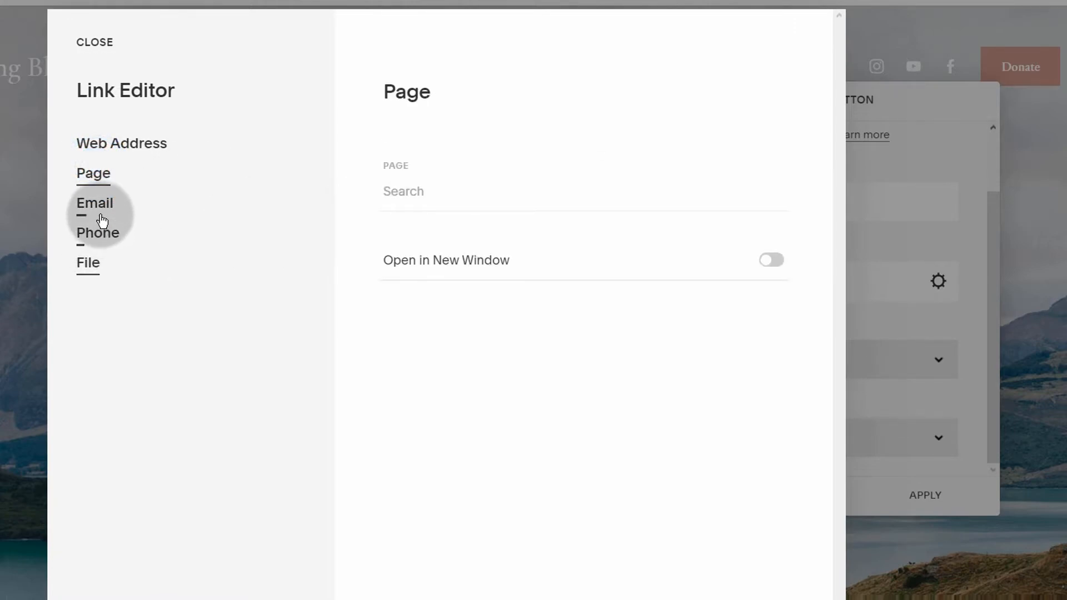
pyautogui.click(486, 260)
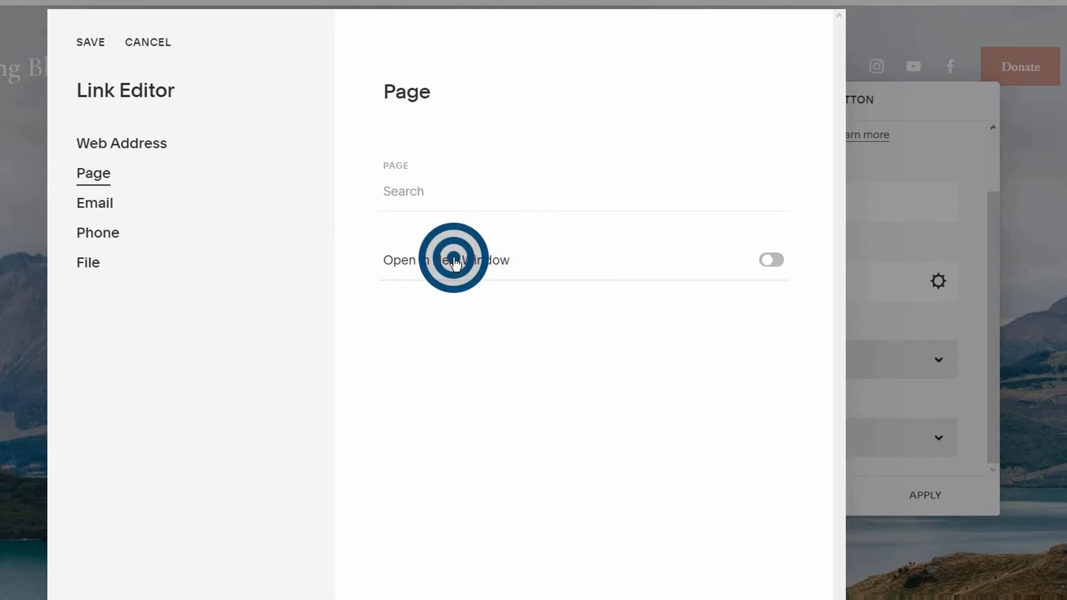
pyautogui.click(158, 45)
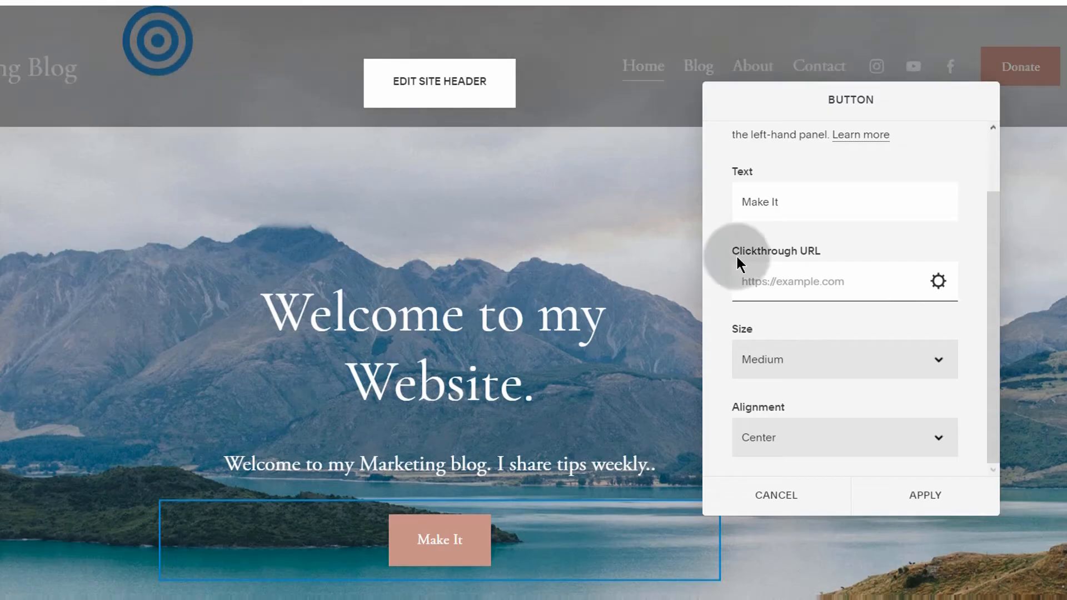
# Set the button's clickthrough URL to # and its text to "Learn More About Me", and apply the changes
pyautogui.click(758, 280)
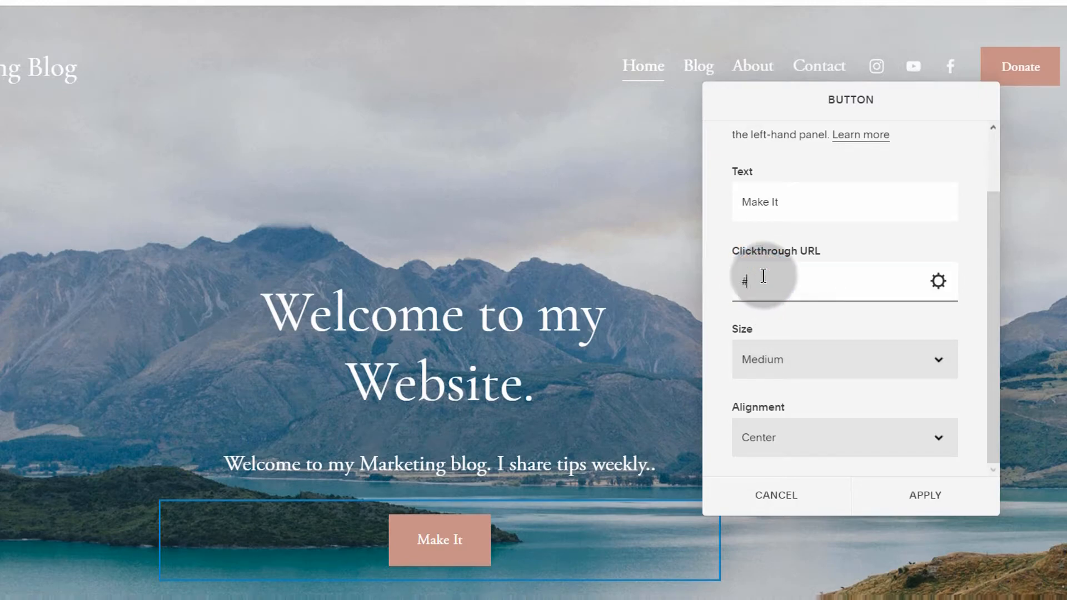
pyautogui.click(797, 199)
pyautogui.tripleClick(798, 199)
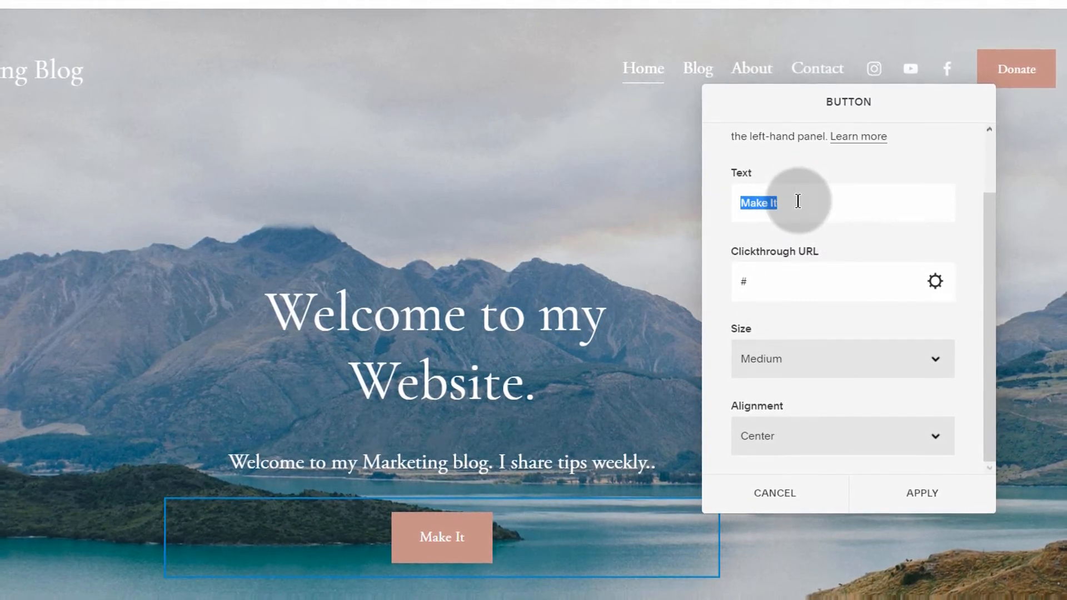
pyautogui.write('Learn')
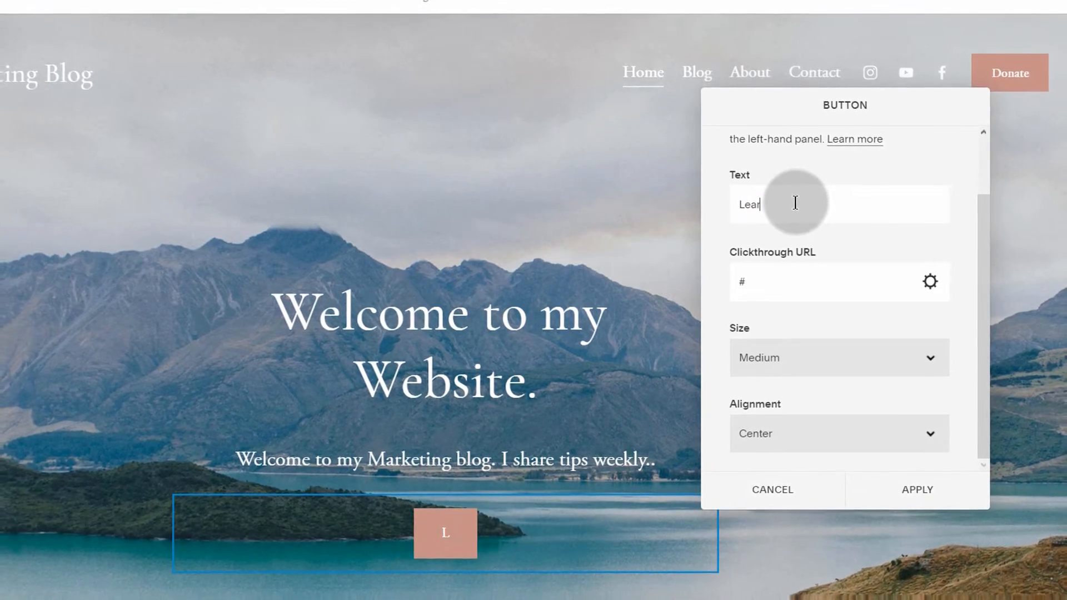
pyautogui.write(' More Abo')
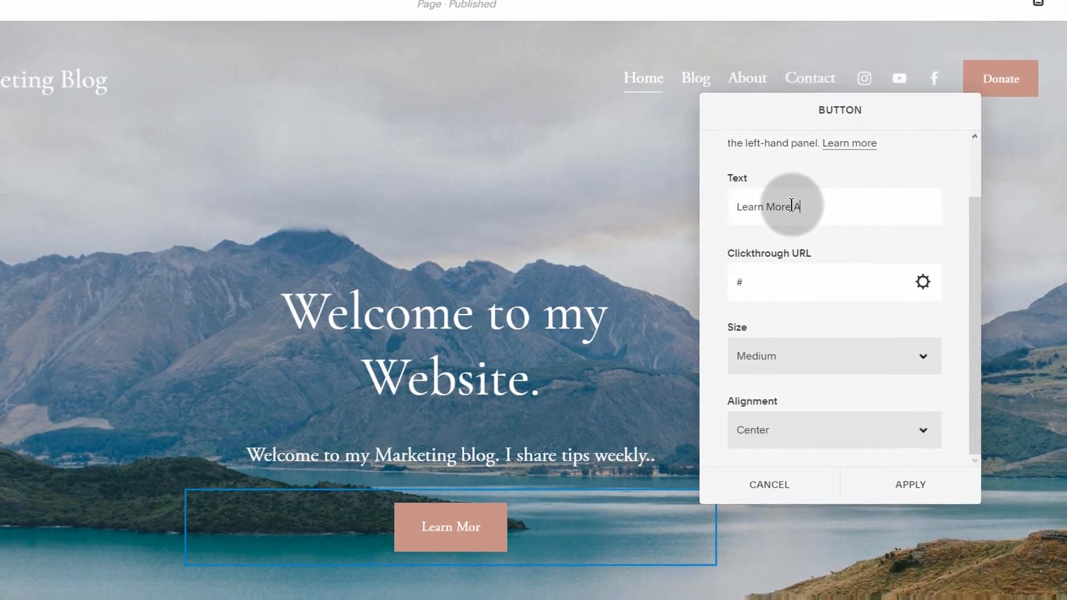
pyautogui.write('ut Me')
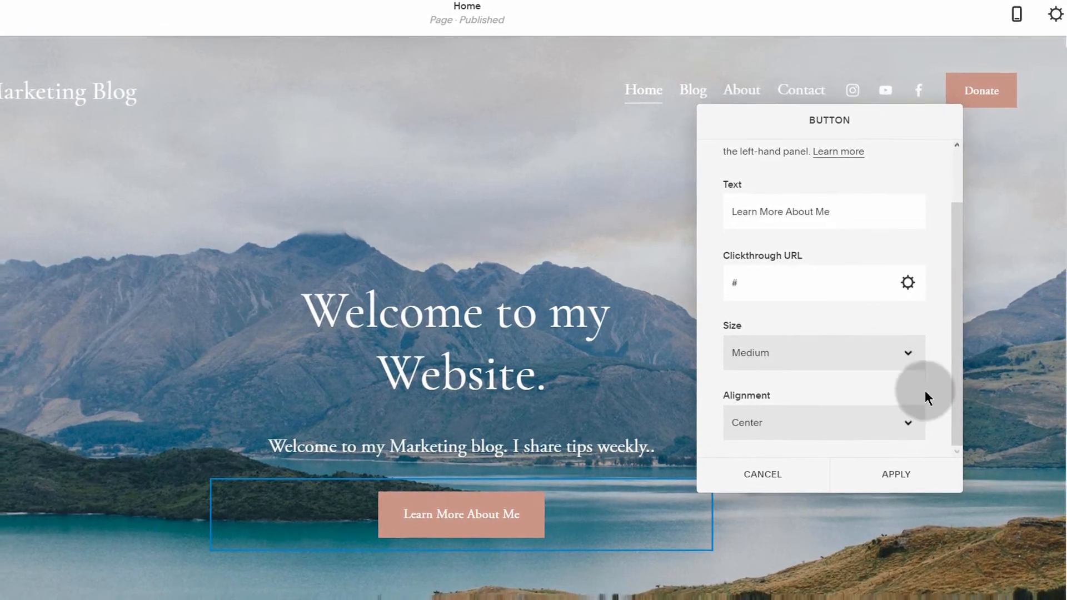
pyautogui.click(895, 474)
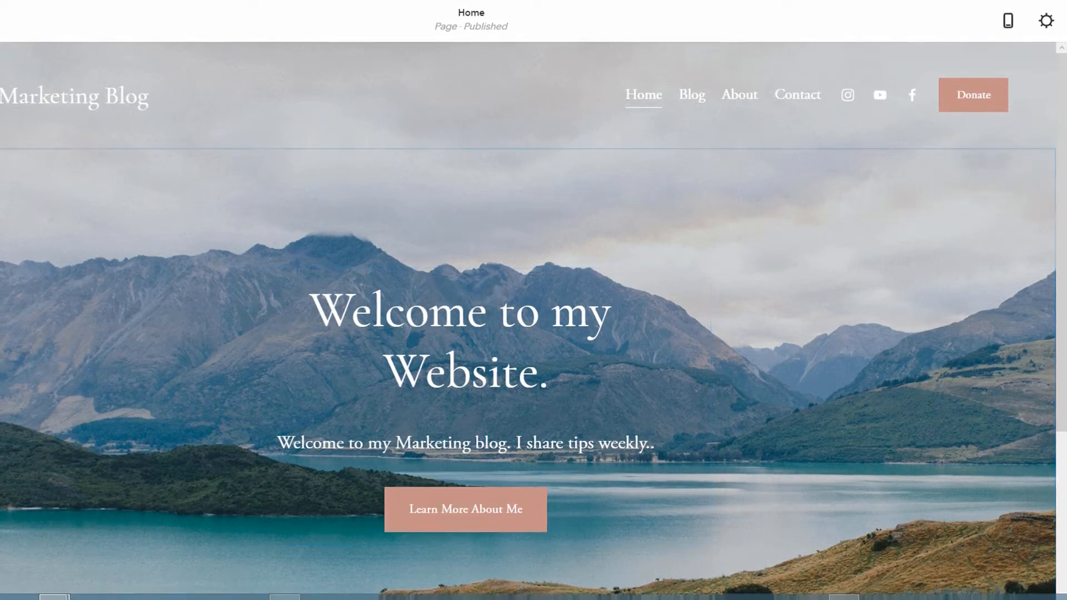
# Try the different content widths for the headline section and set it to M
pyautogui.moveTo(313, 294); pyautogui.dragTo(507, 364)
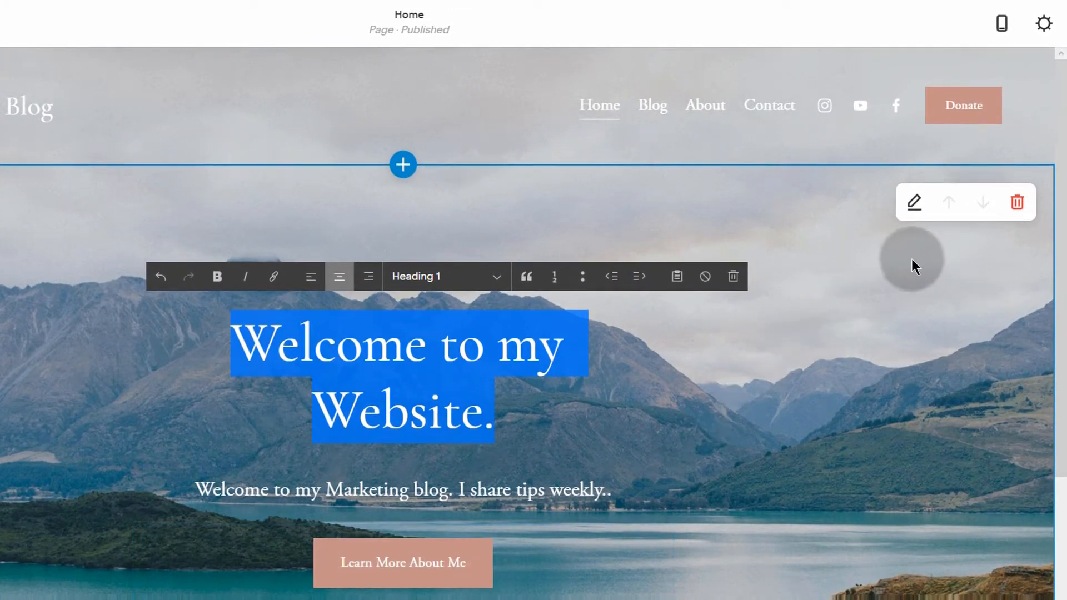
pyautogui.click(914, 202)
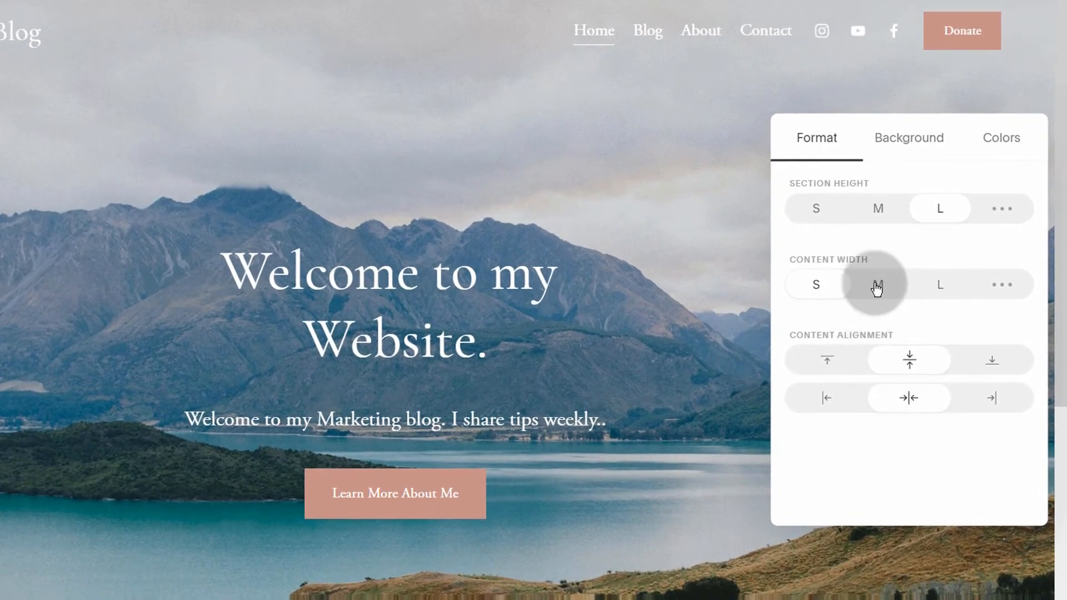
pyautogui.click(877, 286)
pyautogui.click(942, 285)
pyautogui.click(1001, 286)
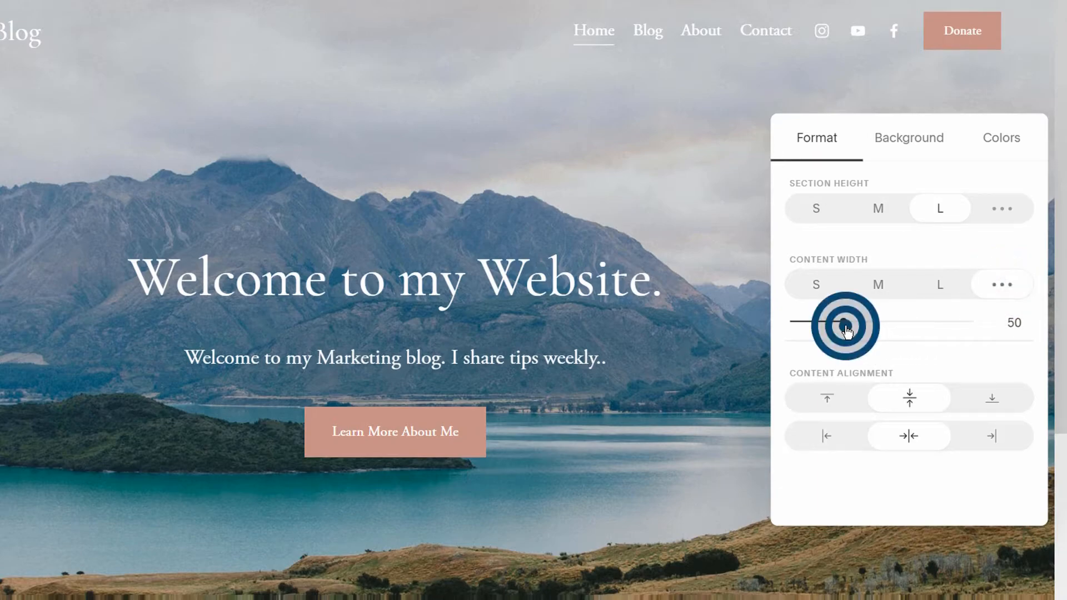
pyautogui.moveTo(849, 322); pyautogui.dragTo(843, 322)
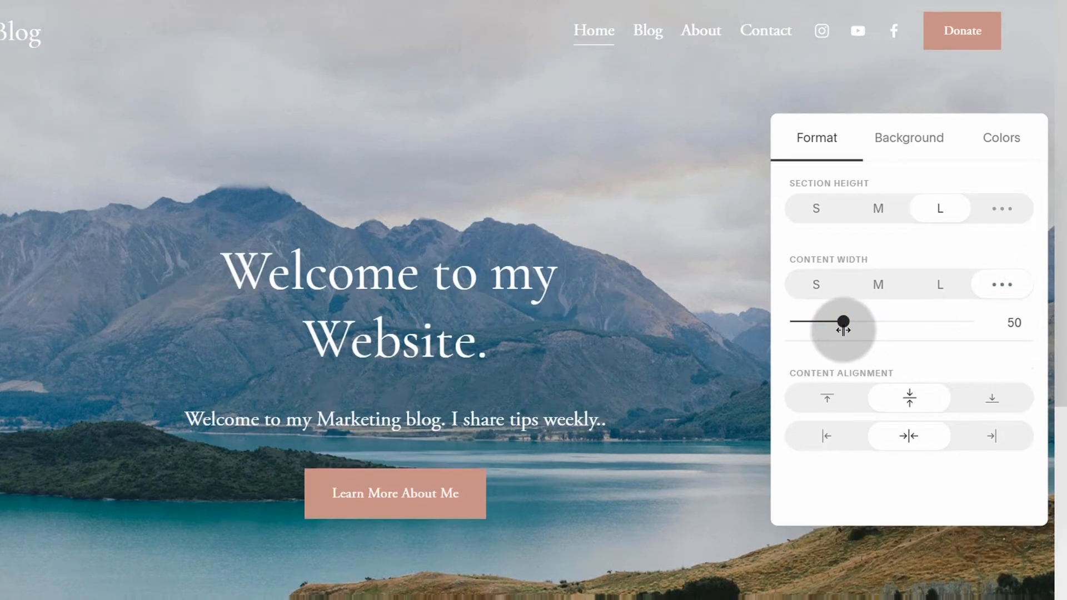
pyautogui.click(891, 295)
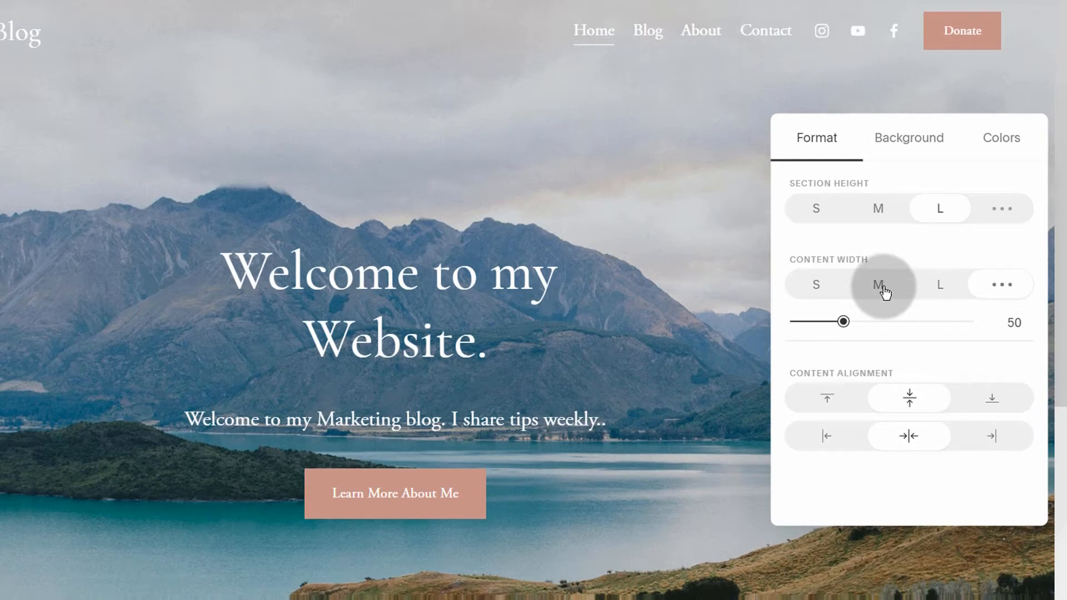
pyautogui.click(884, 289)
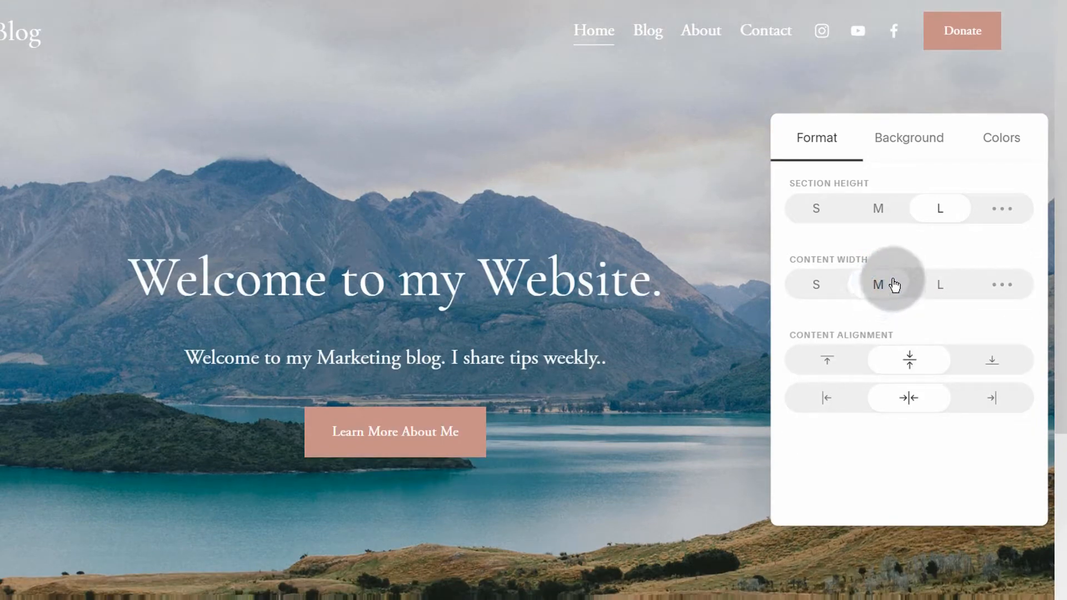
# Replace the headline section's background image with the photo of red canyon rocks above blue water
pyautogui.click(903, 136)
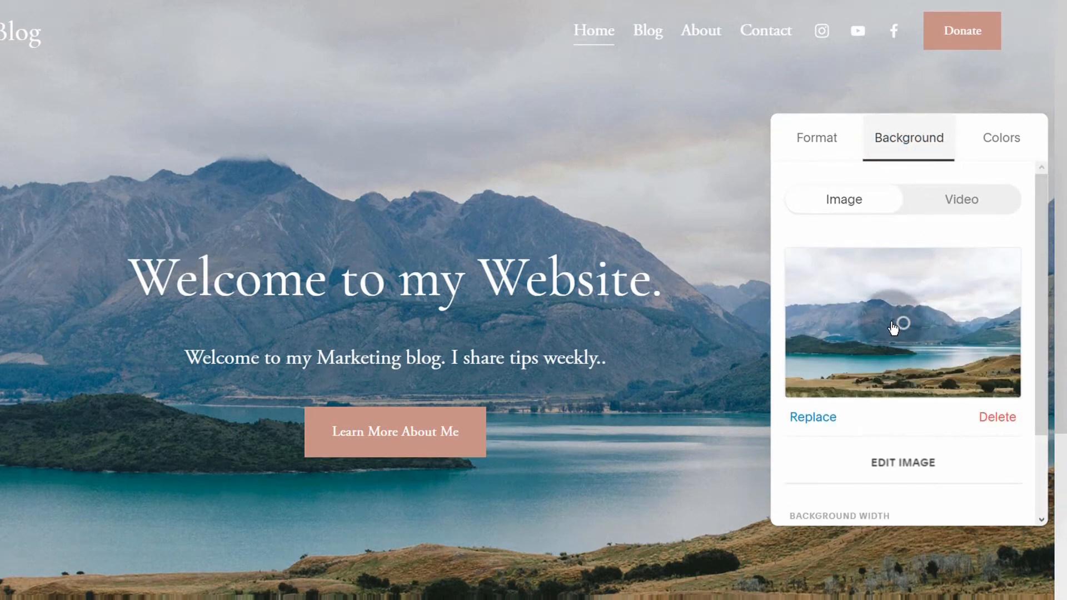
pyautogui.click(814, 420)
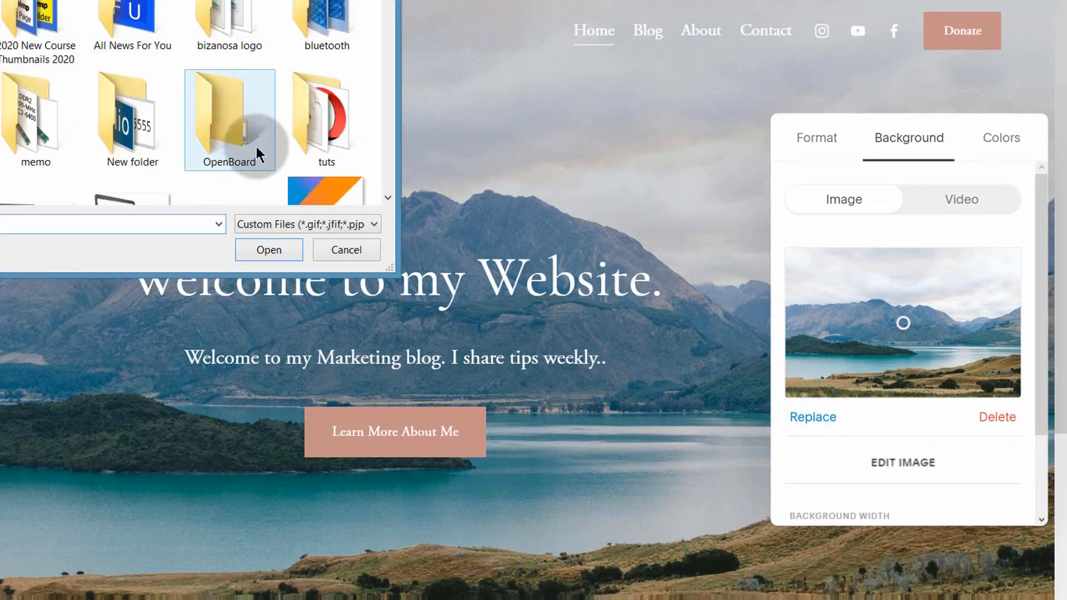
pyautogui.moveTo(392, 4); pyautogui.dragTo(400, 88)
pyautogui.doubleClick(2, 88)
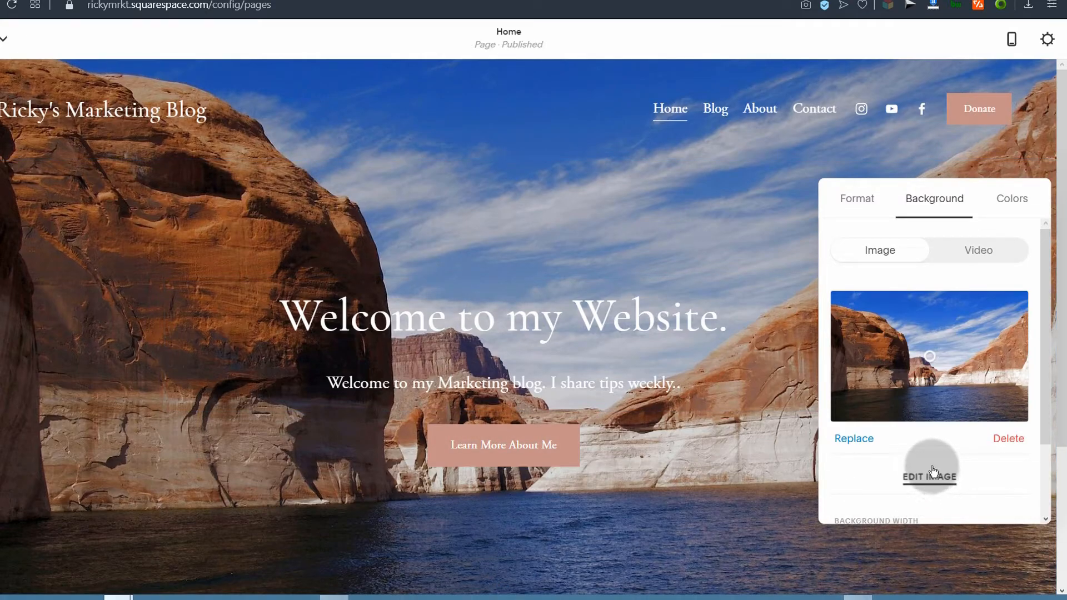
# Examine the video background options and the colour themes available for the headline section
pyautogui.click(982, 253)
pyautogui.click(977, 252)
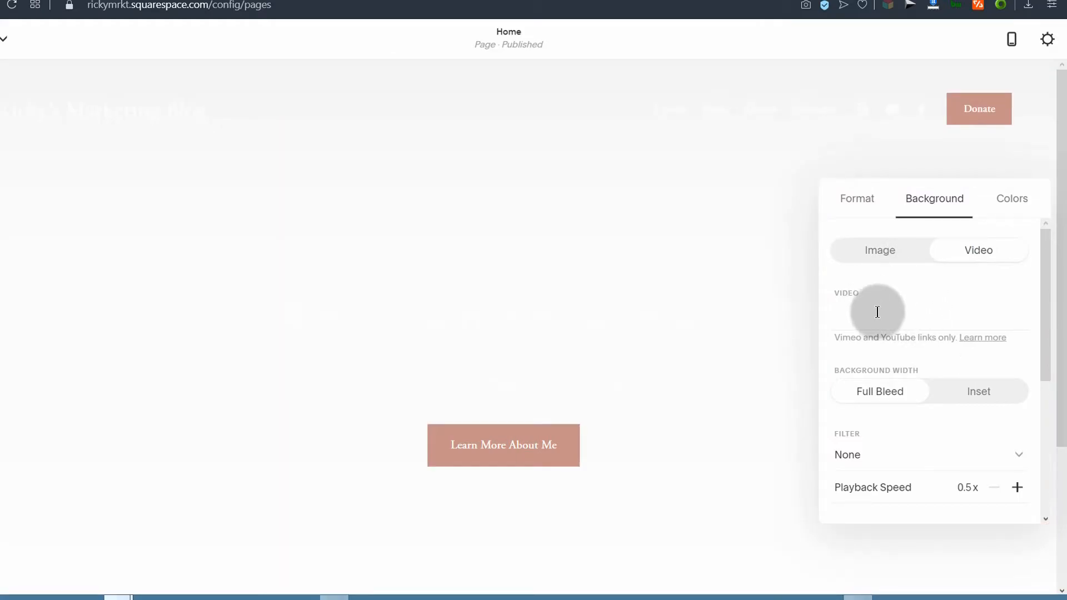
pyautogui.click(887, 251)
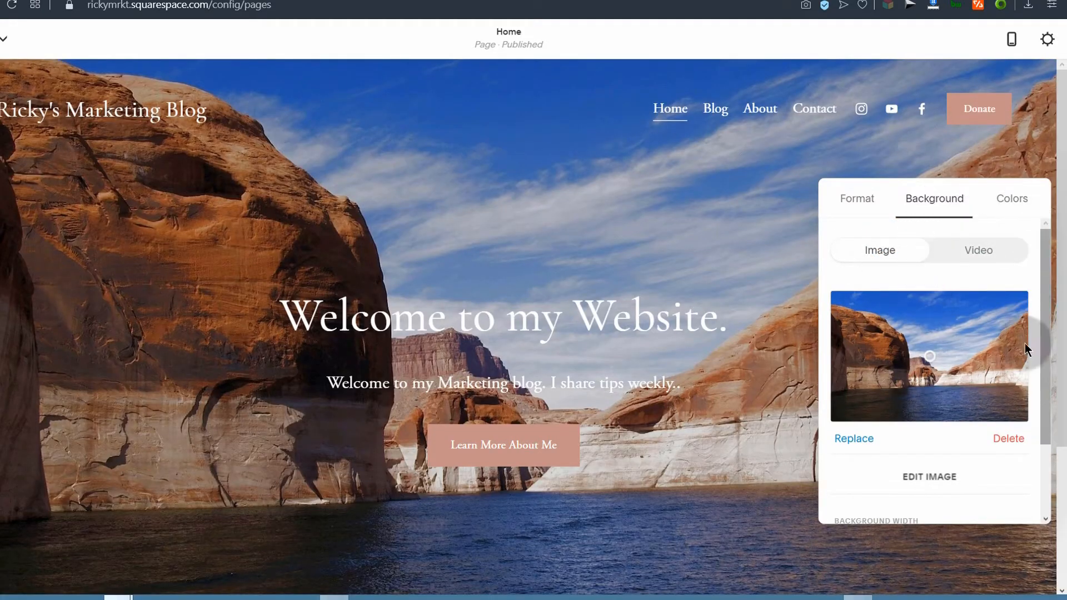
pyautogui.click(1011, 205)
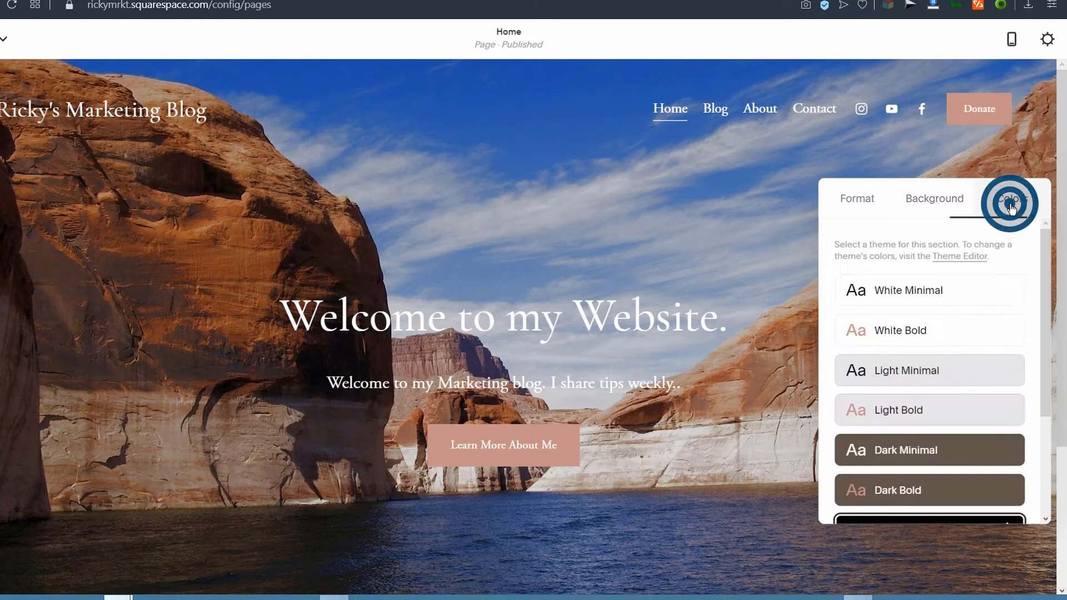
pyautogui.scroll(-3, 989, 465)
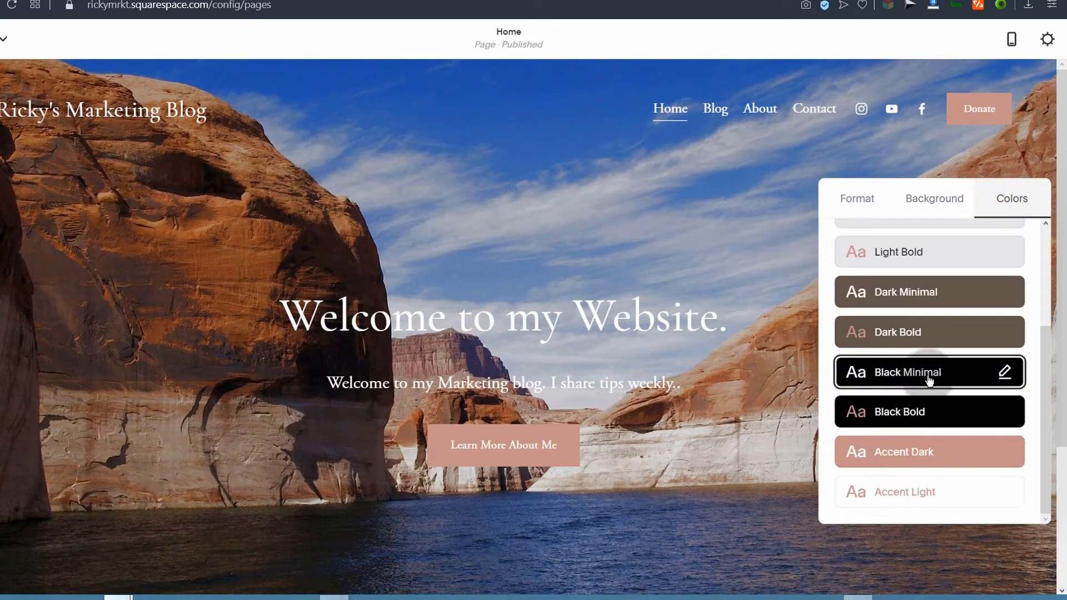
pyautogui.scroll(3, 904, 474)
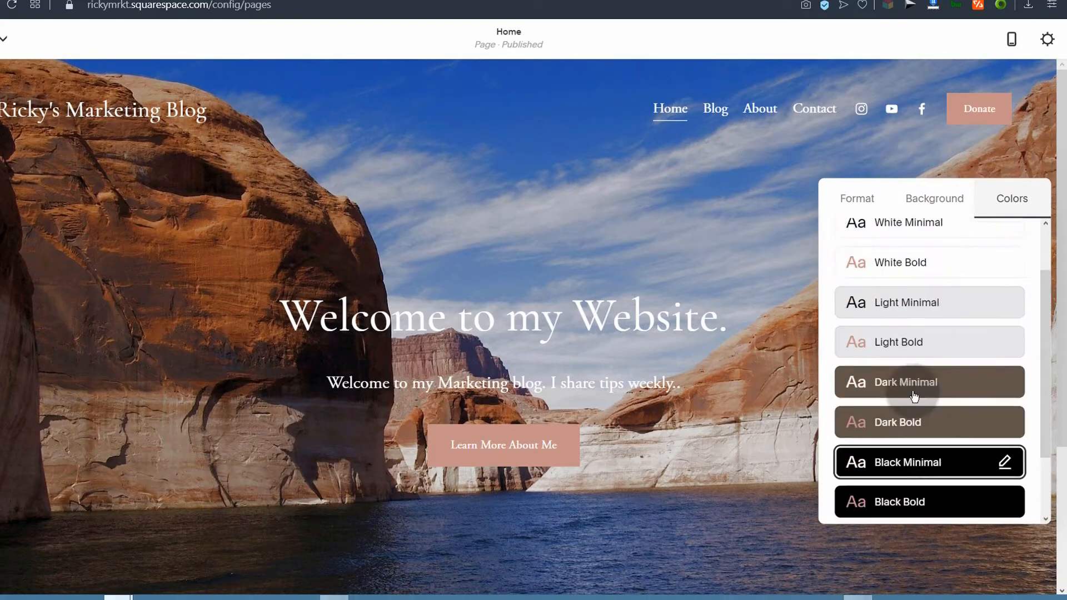
pyautogui.click(795, 183)
# Add a blank section directly below the headline section
pyautogui.scroll(-3, 444, 418)
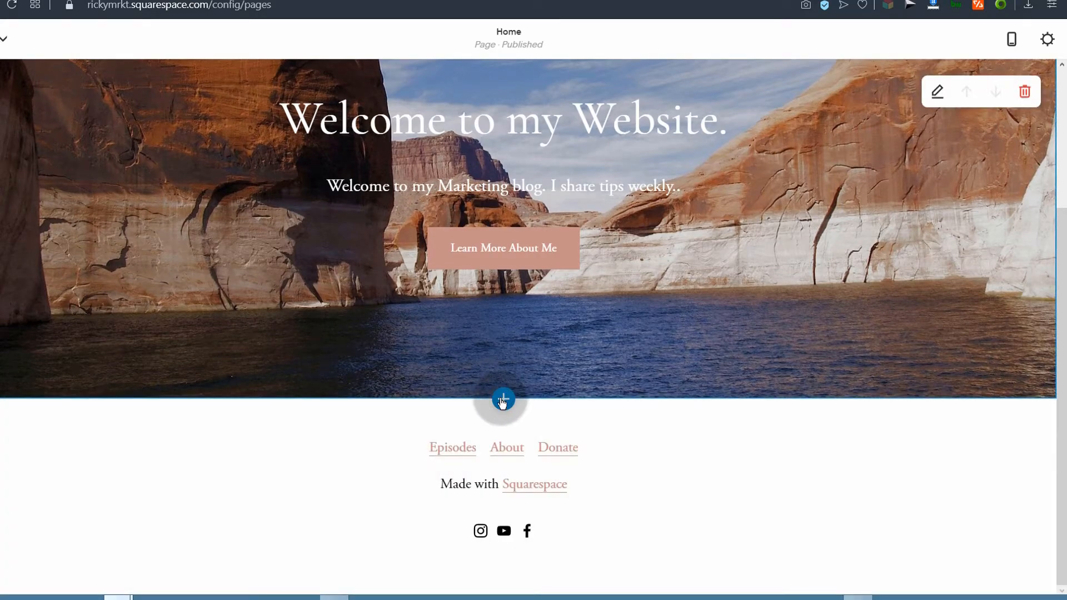
pyautogui.click(503, 400)
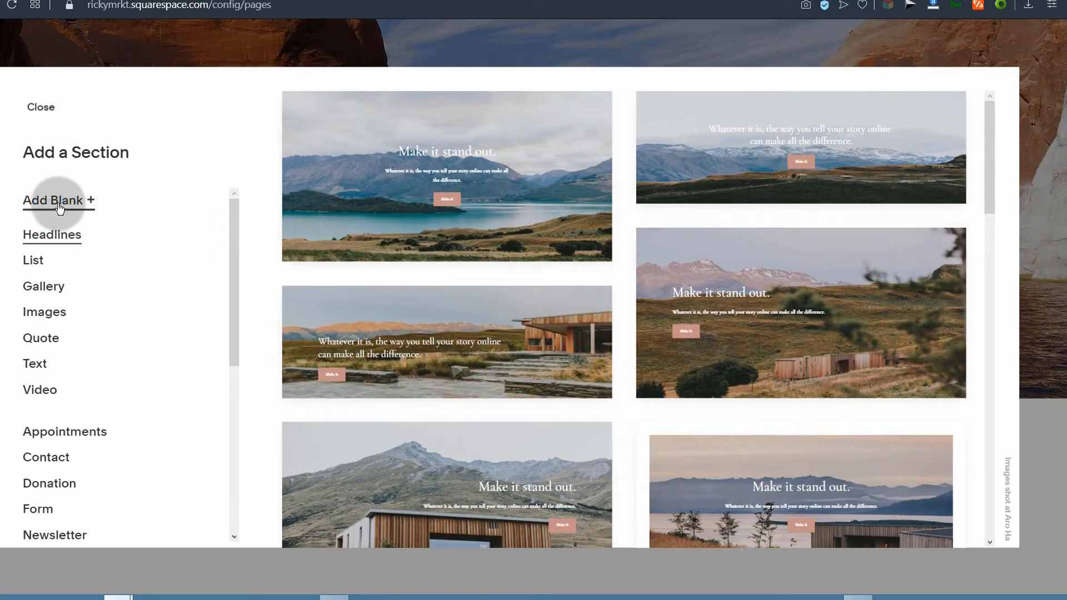
pyautogui.scroll(4, 322, 329)
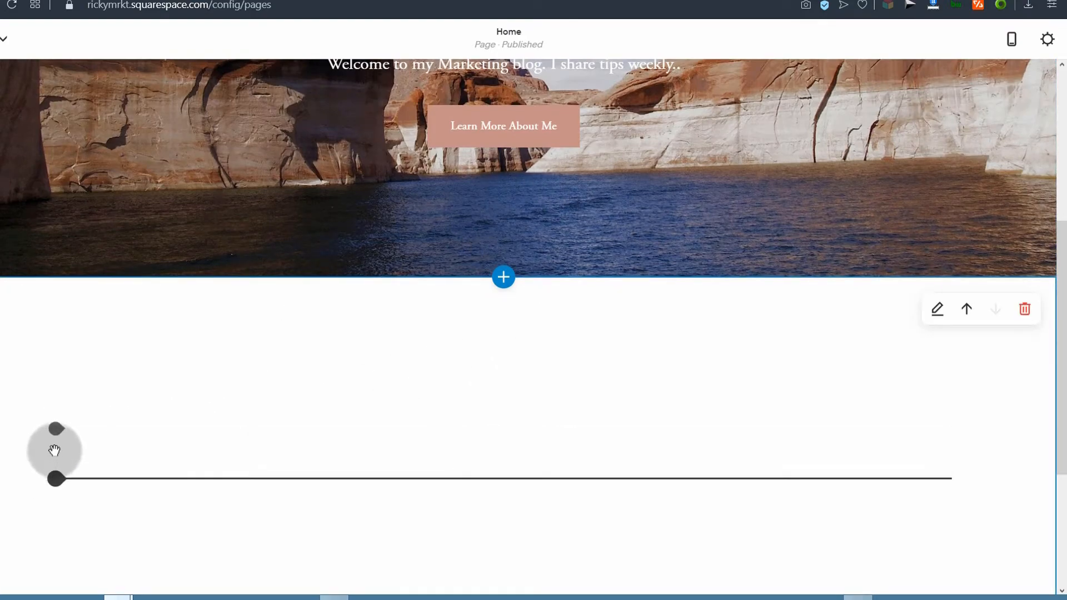
# Insert a video block in the blank section below the headline section
pyautogui.click(55, 431)
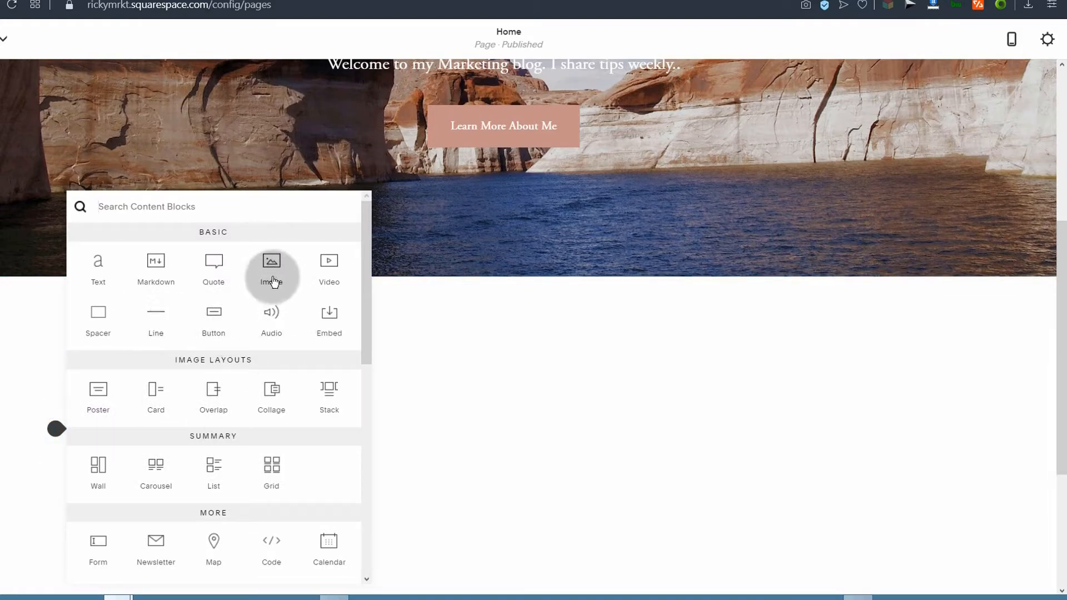
pyautogui.click(329, 263)
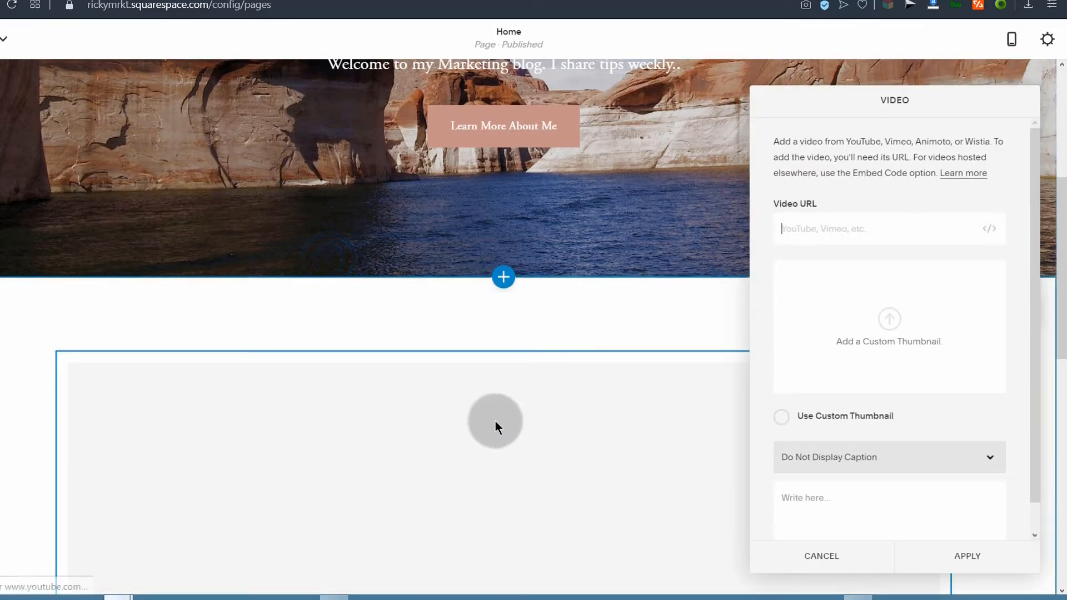
pyautogui.scroll(-3, 492, 420)
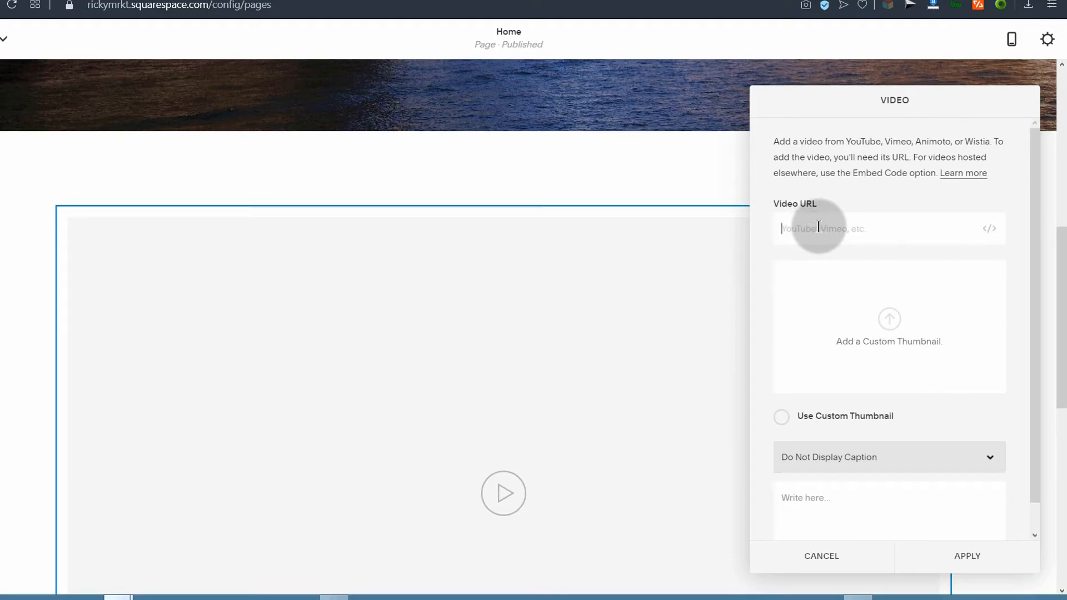
# Switch to YouTube, open "The best Audacity Tutorial for a beginner" and copy its share link
pyautogui.hotkey('ctrl', 'Tab')
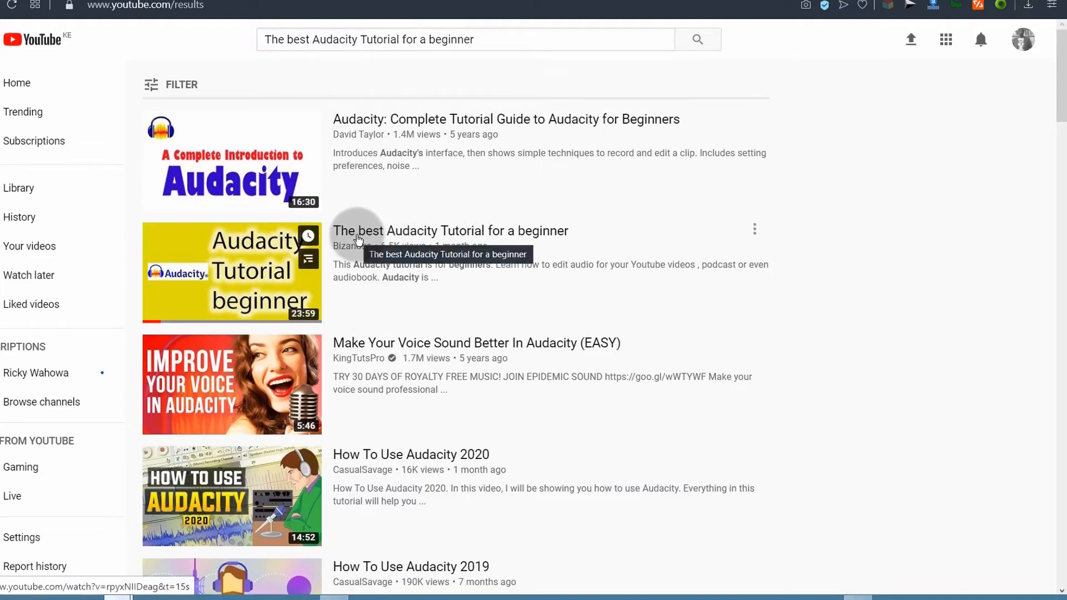
pyautogui.click(360, 234)
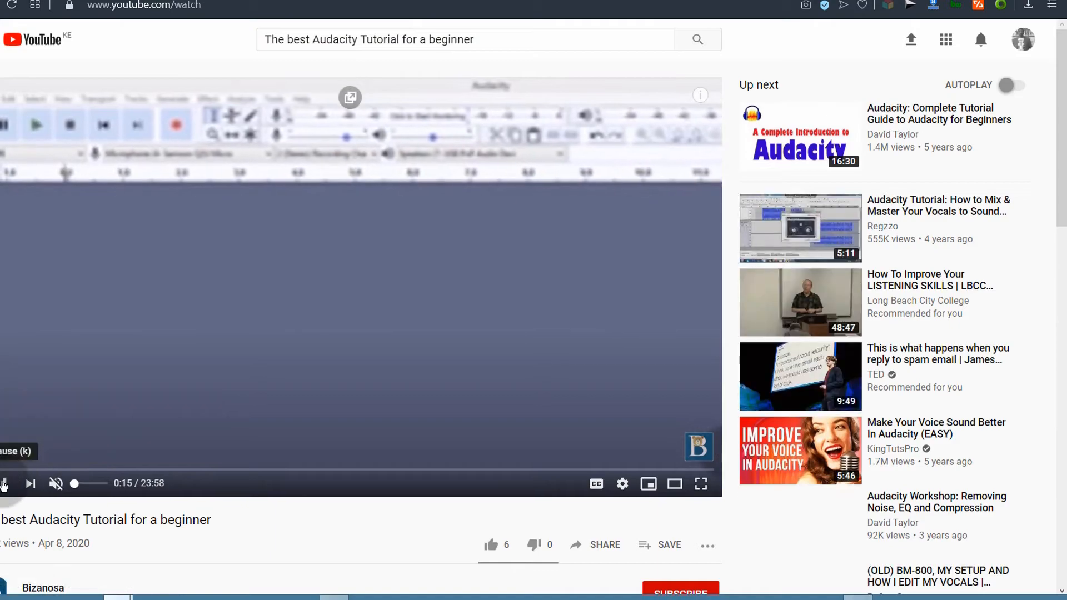
pyautogui.scroll(-4, 396, 484)
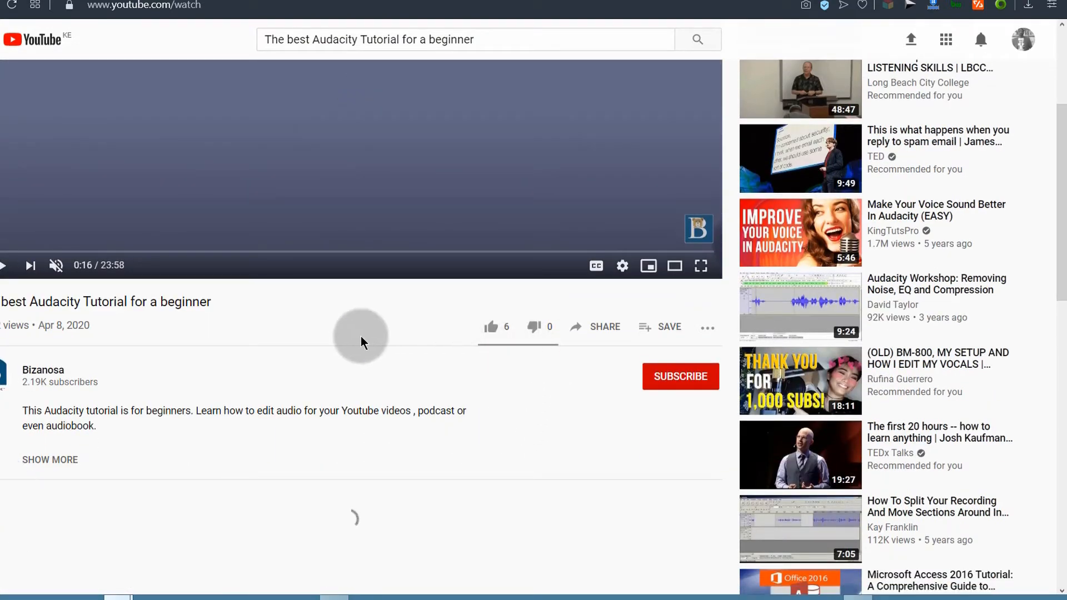
pyautogui.click(599, 329)
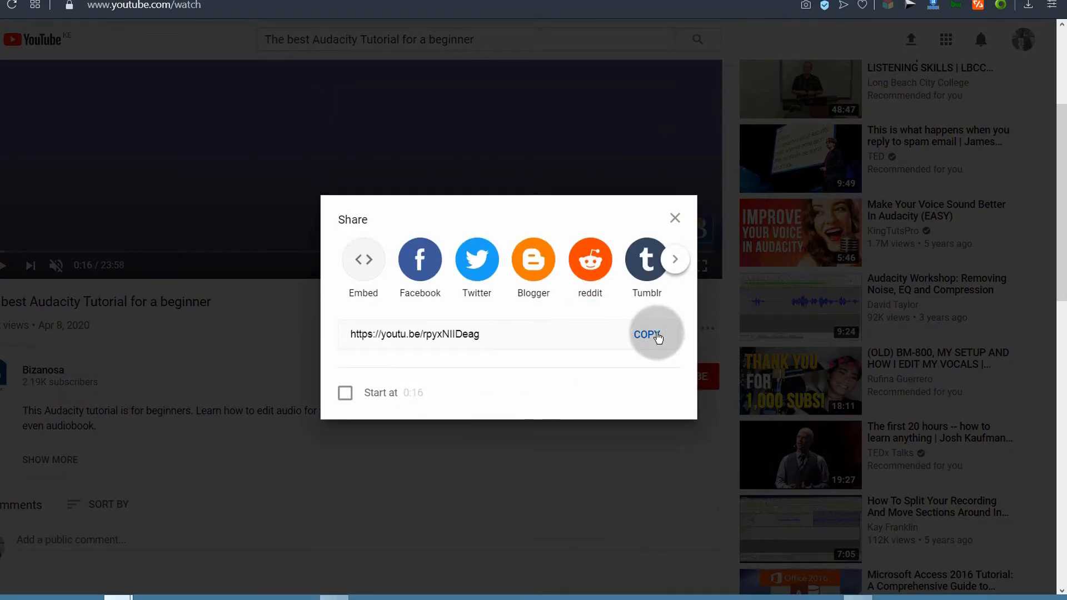
pyautogui.click(647, 334)
# Back in Squarespace, paste the copied YouTube link as the video block's URL and apply it
pyautogui.hotkey('ctrl', 'Tab')
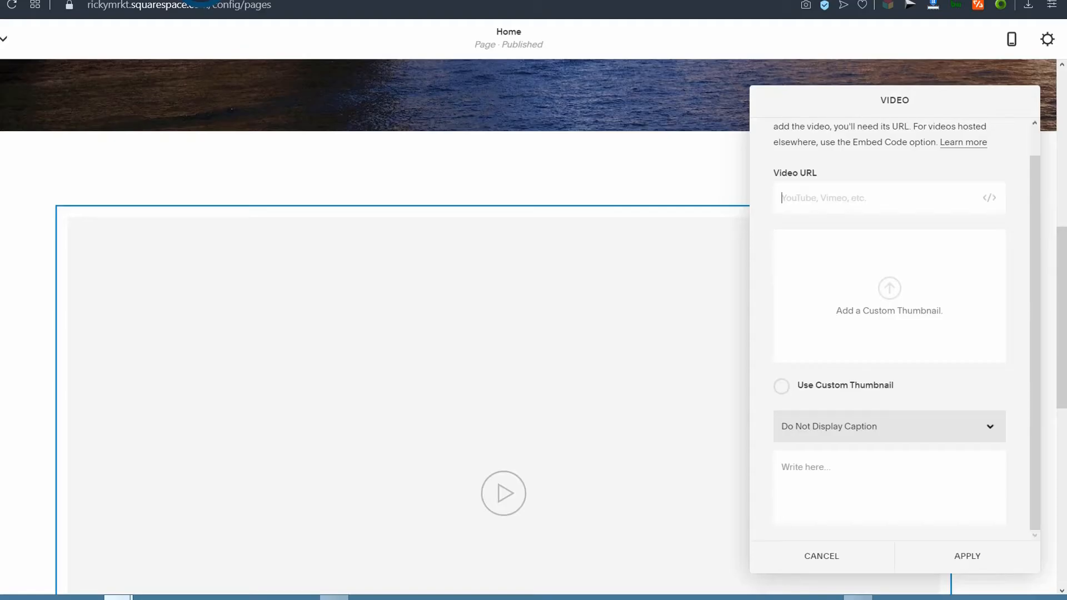
pyautogui.click(815, 194)
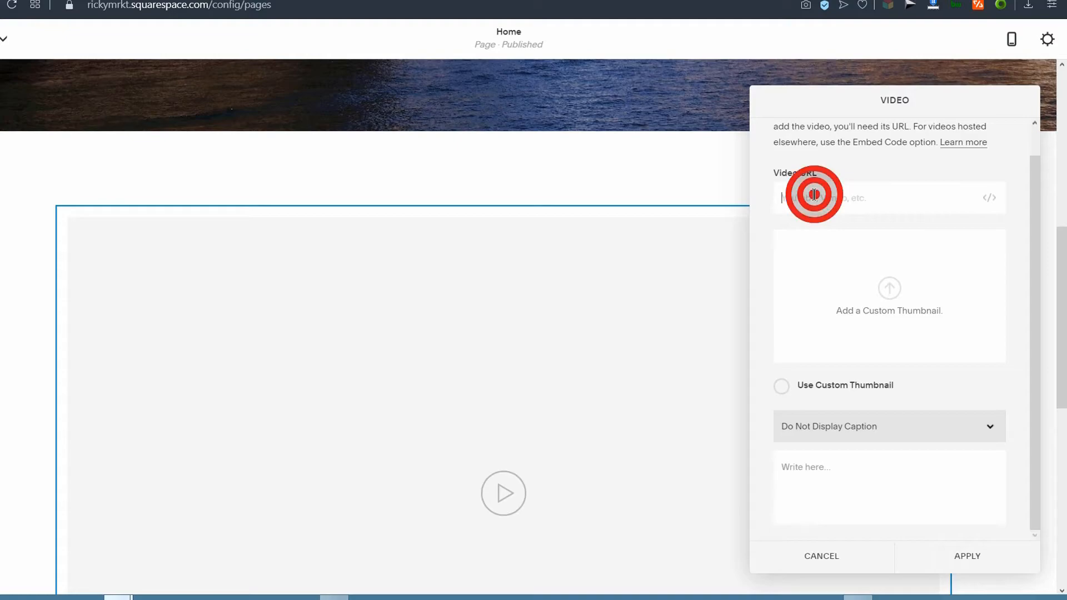
pyautogui.rightClick(814, 195)
pyautogui.click(850, 277)
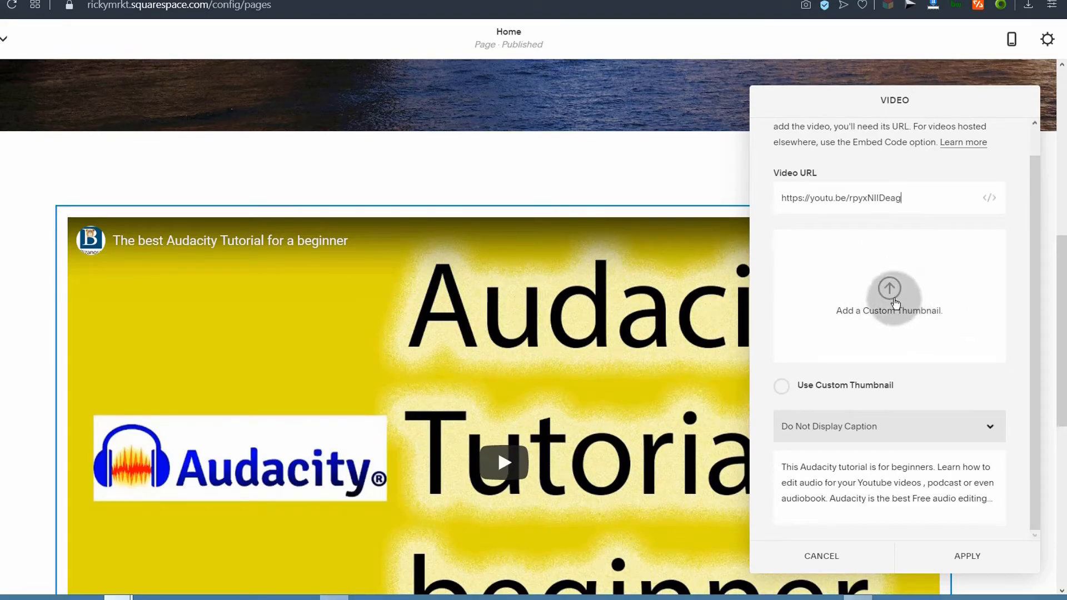
pyautogui.click(972, 555)
pyautogui.scroll(-5, 477, 362)
pyautogui.scroll(6, 361, 361)
pyautogui.scroll(-4, 586, 523)
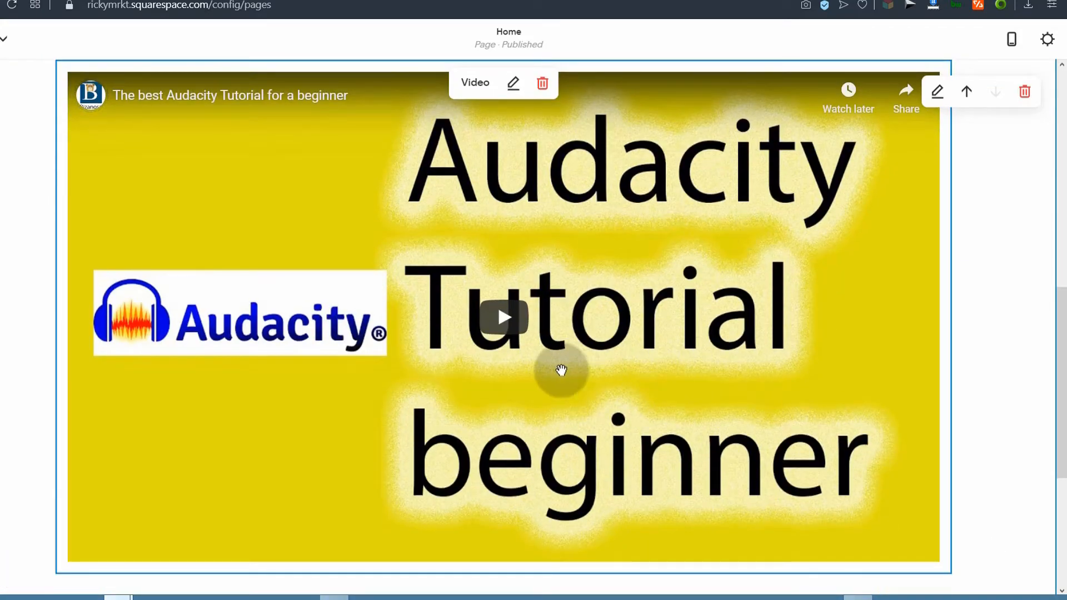
# Add a text block directly above the video reading "Learn More about me in this Video:"
pyautogui.scroll(4, 424, 279)
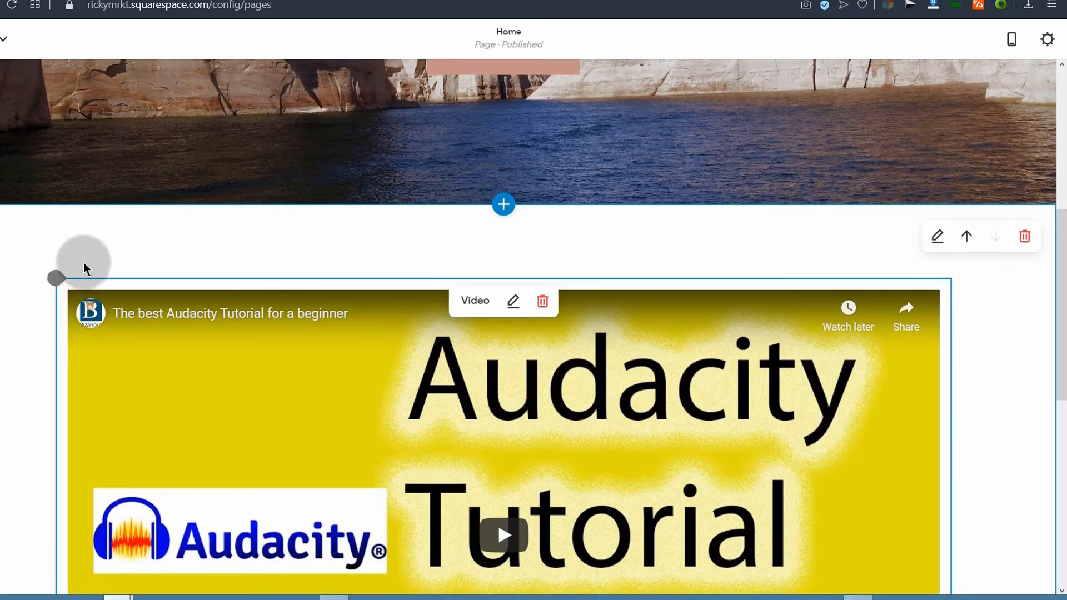
pyautogui.click(56, 279)
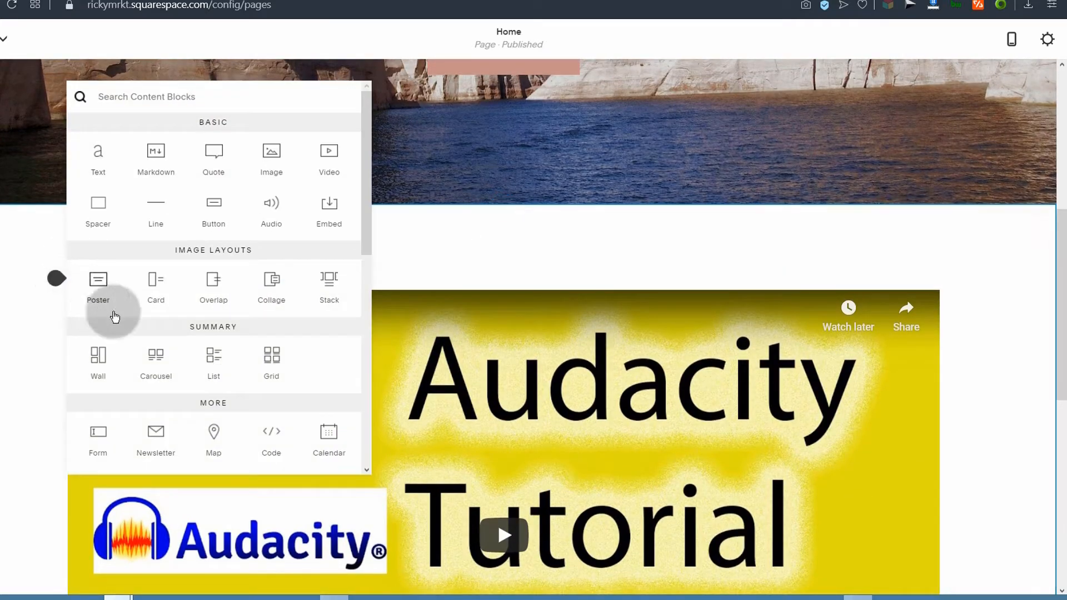
pyautogui.click(98, 154)
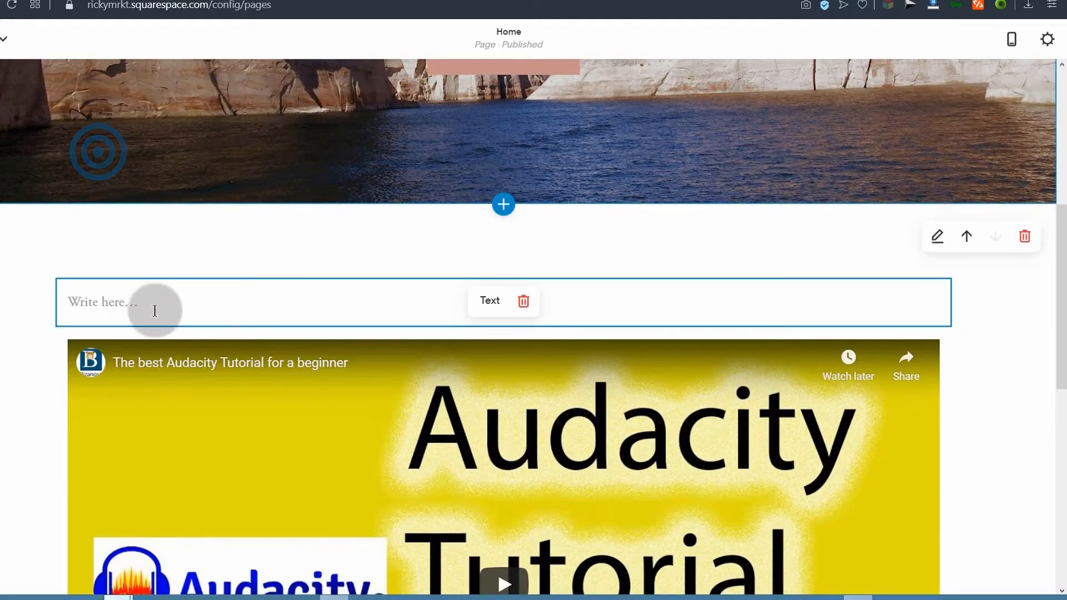
pyautogui.click(141, 299)
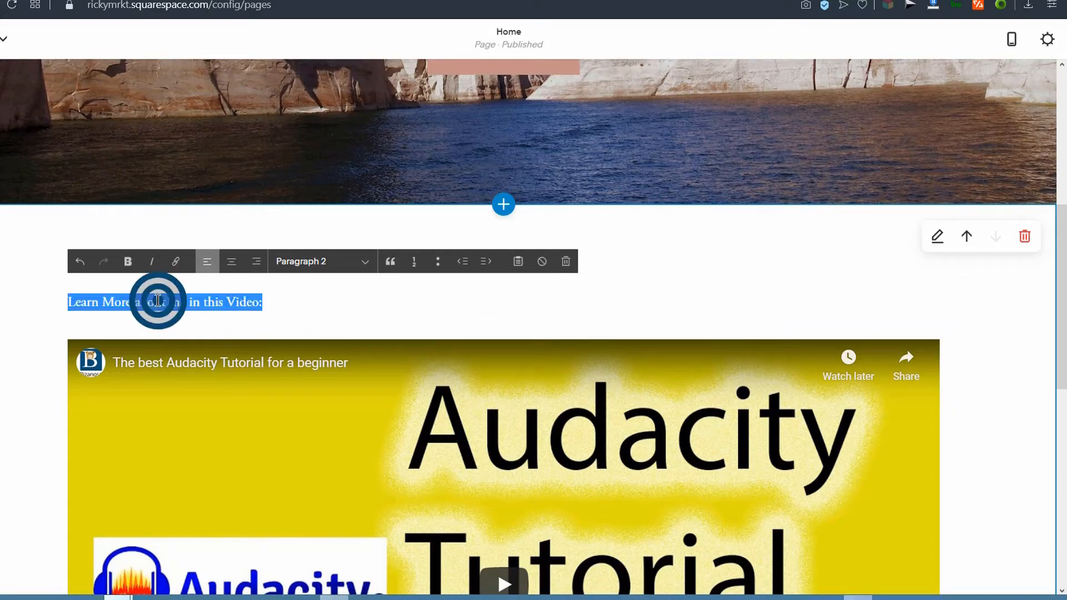
# Format the "Learn More about me in this Video:" text as Heading 2 and make it bold
pyautogui.click(365, 263)
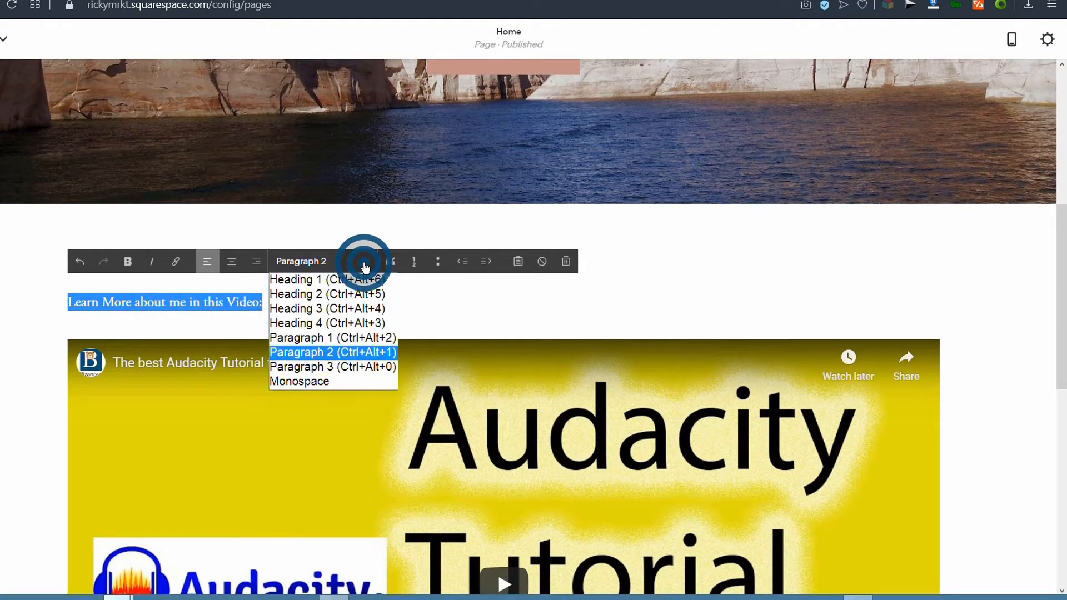
pyautogui.click(295, 294)
pyautogui.click(258, 335)
pyautogui.click(243, 315)
pyautogui.tripleClick(149, 313)
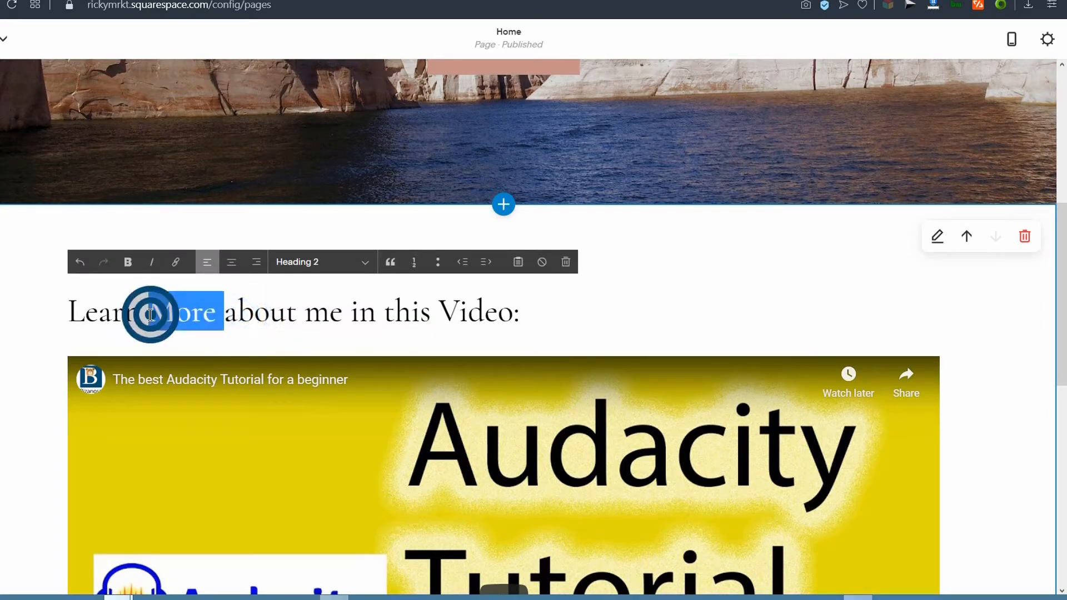
pyautogui.click(128, 264)
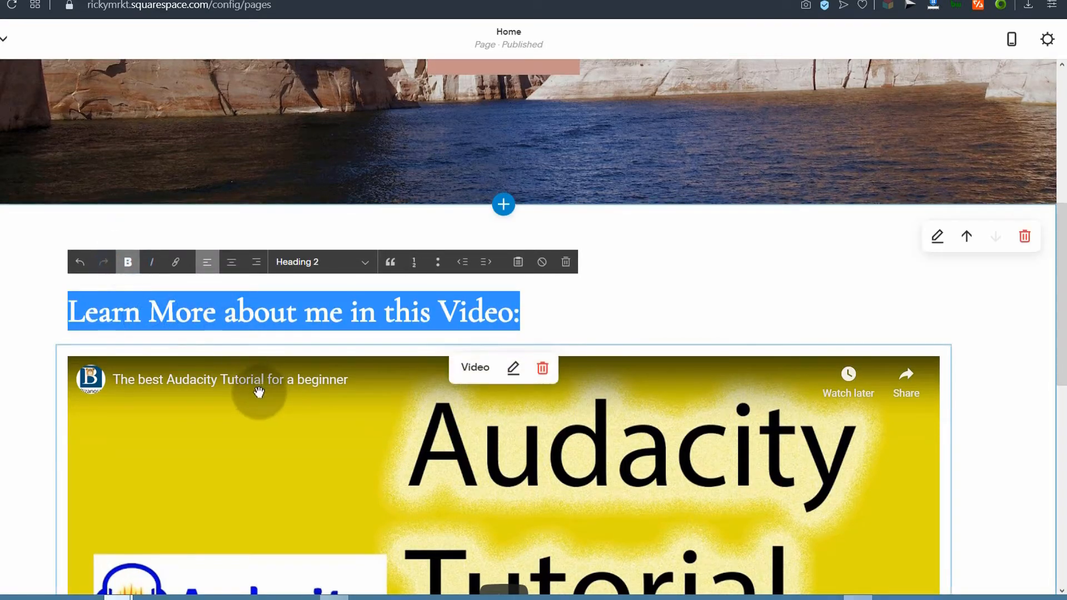
pyautogui.click(16, 362)
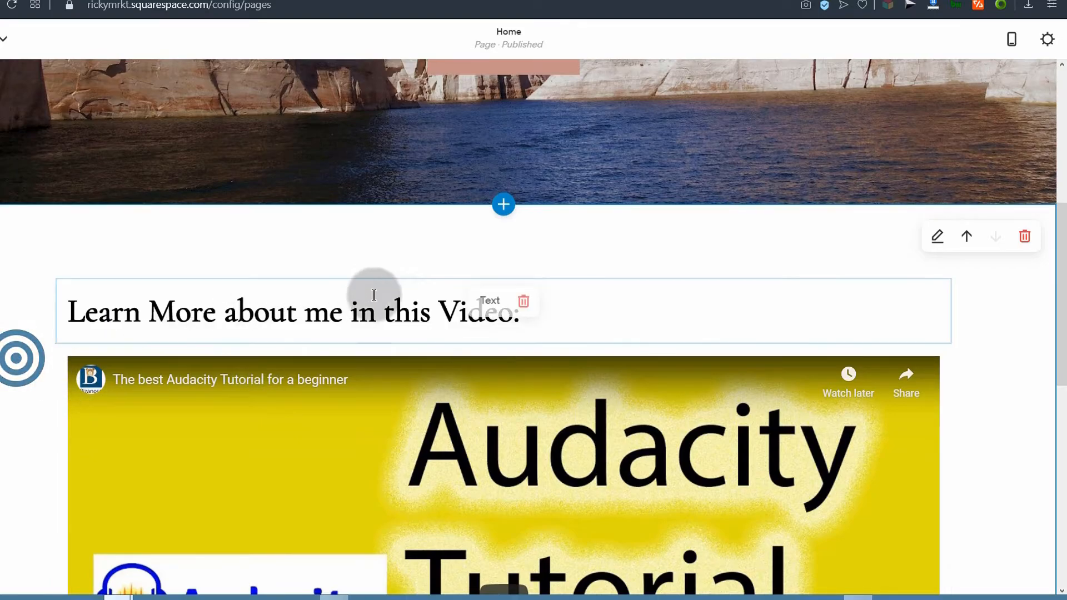
# Centre the heading above the video
pyautogui.scroll(-5, 362, 291)
pyautogui.scroll(4, 362, 235)
pyautogui.click(336, 245)
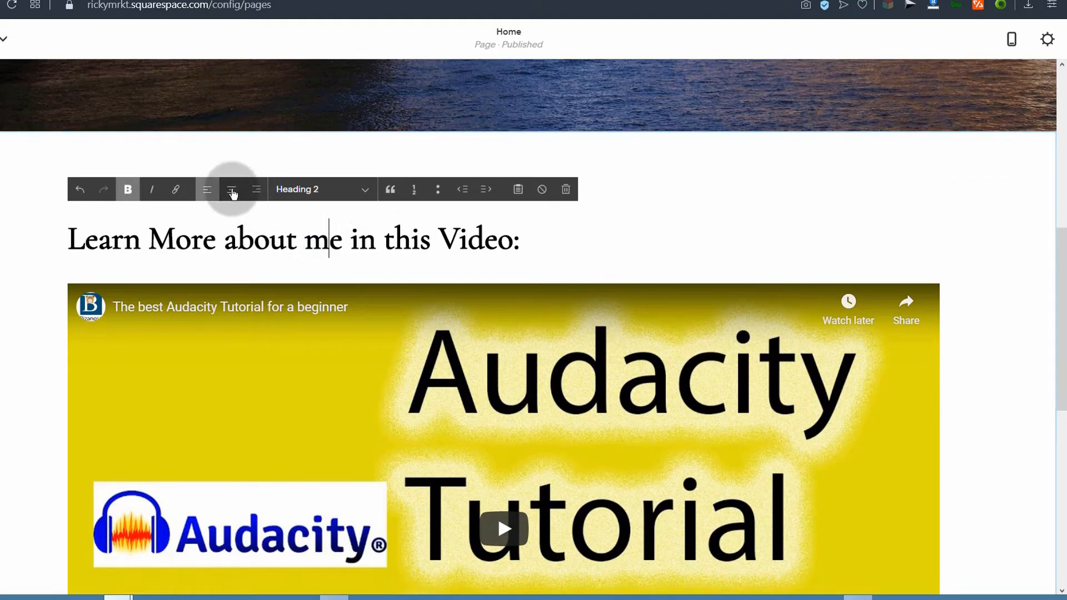
pyautogui.click(231, 189)
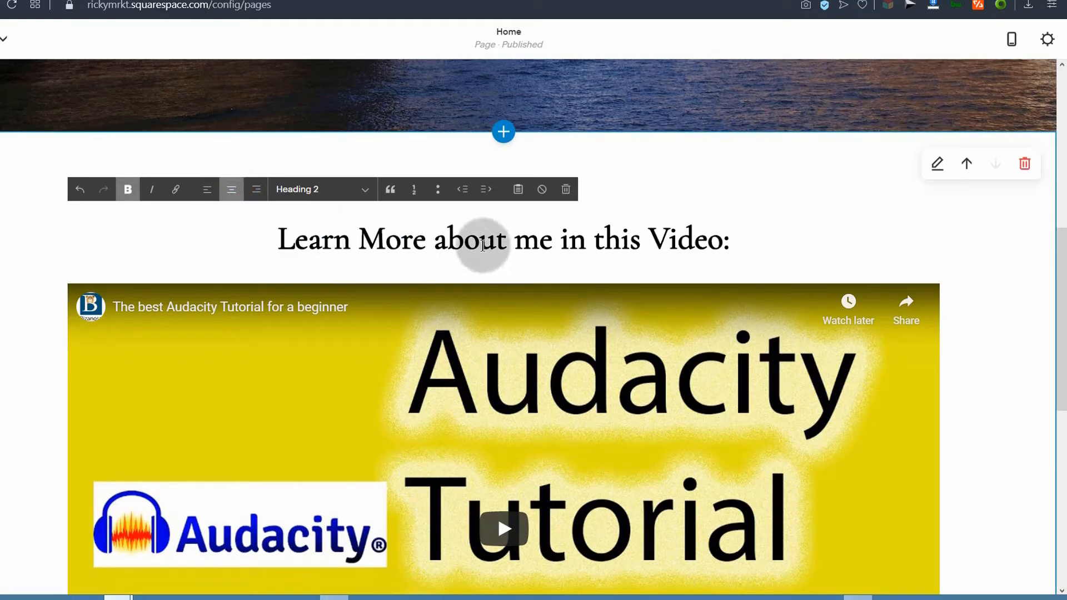
# Add a text block directly below the video reading "My Latest Posts"
pyautogui.scroll(-9, 377, 389)
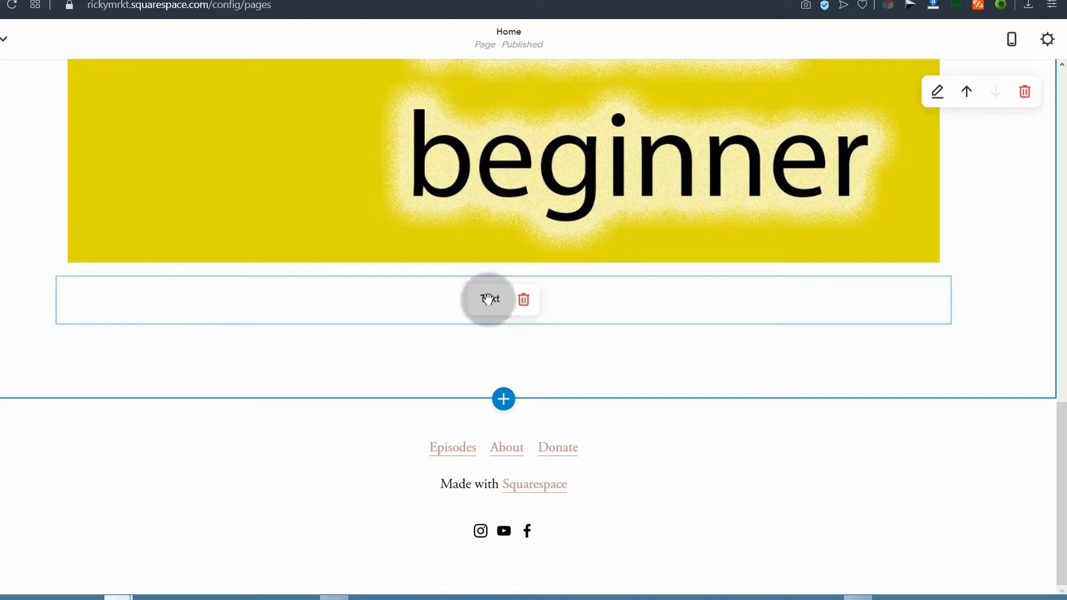
pyautogui.click(488, 300)
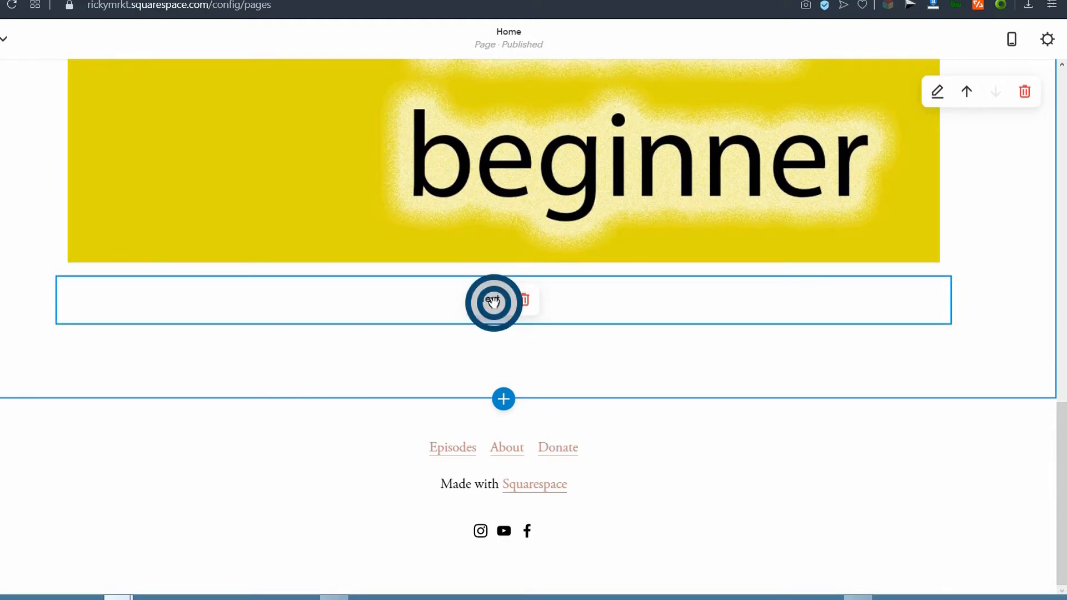
pyautogui.click(56, 277)
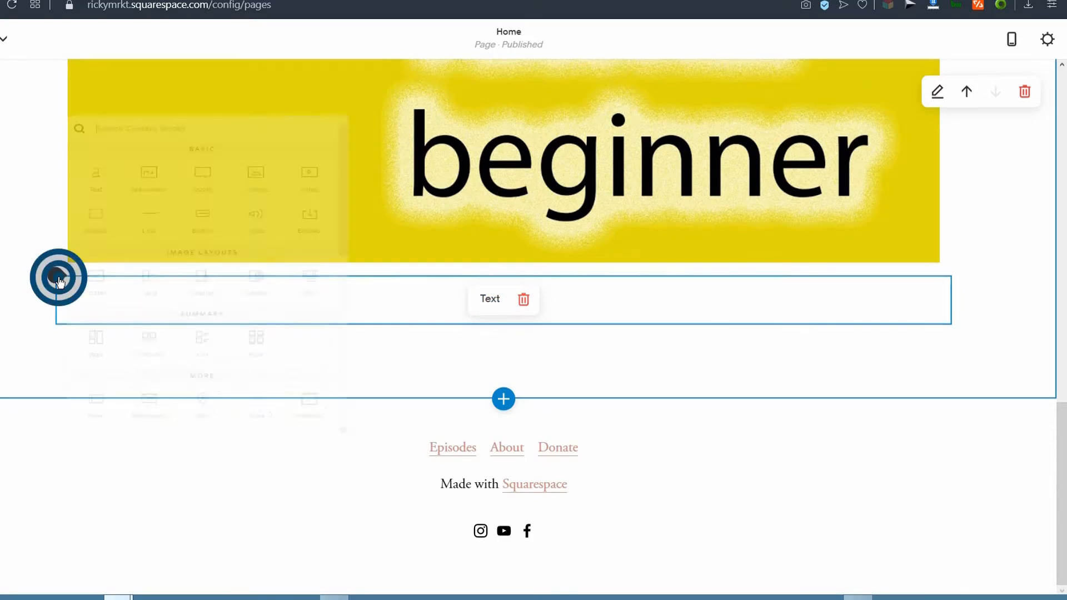
pyautogui.click(95, 160)
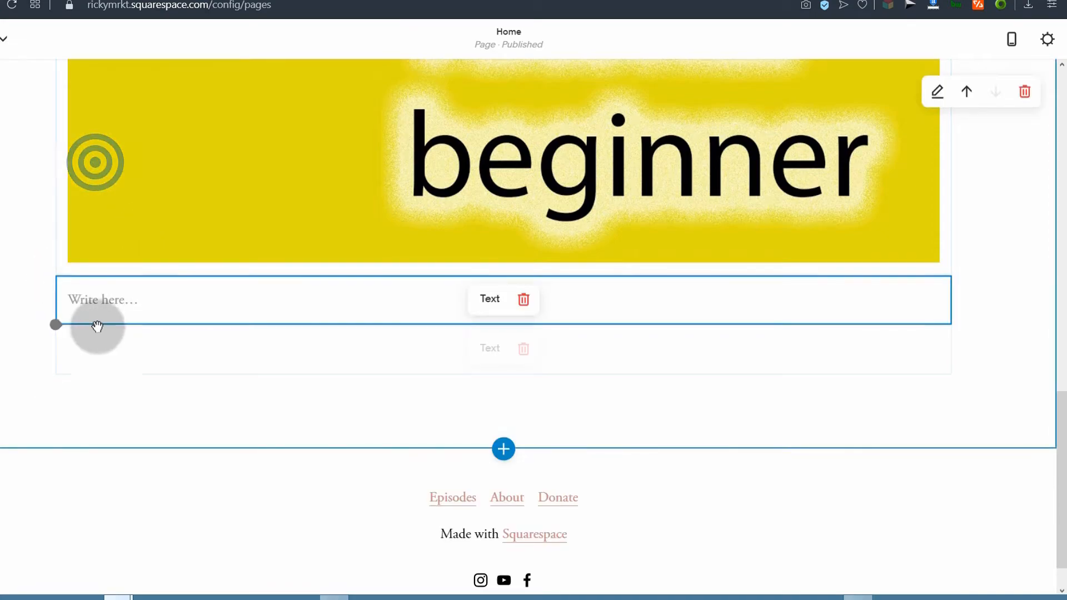
pyautogui.click(93, 300)
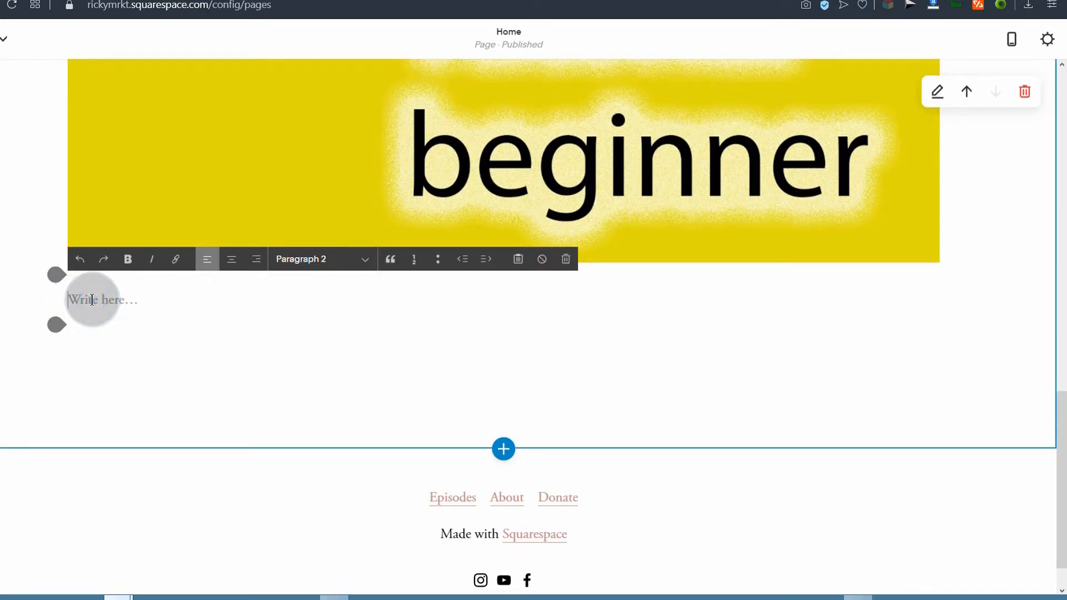
pyautogui.write('My Latest Posts')
# Format the "My Latest Posts" text as a bold, centred Heading 2
pyautogui.tripleClick(107, 302)
pyautogui.click(365, 259)
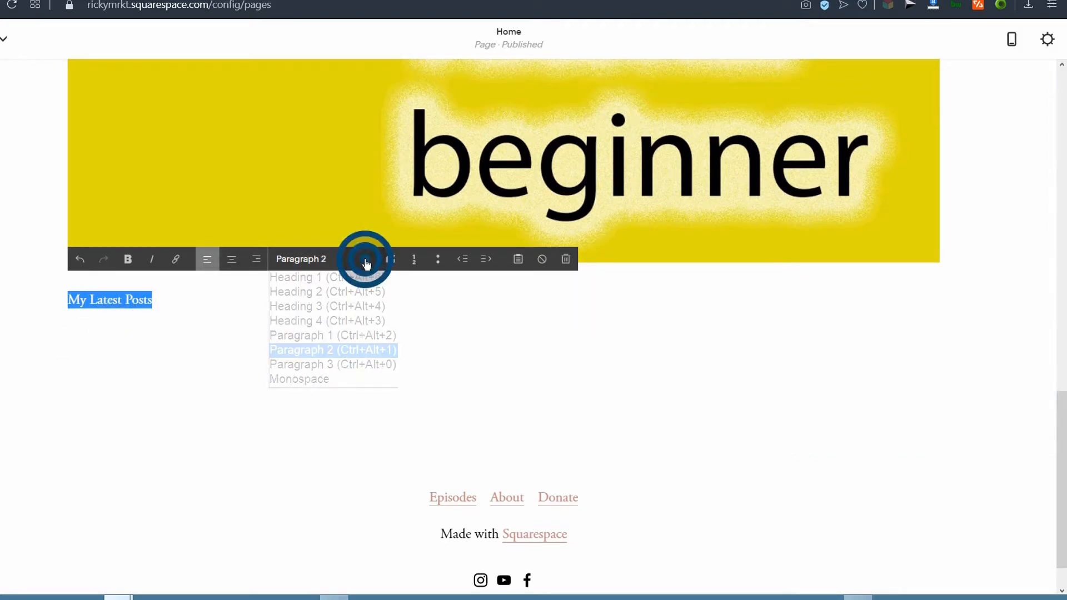
pyautogui.click(329, 291)
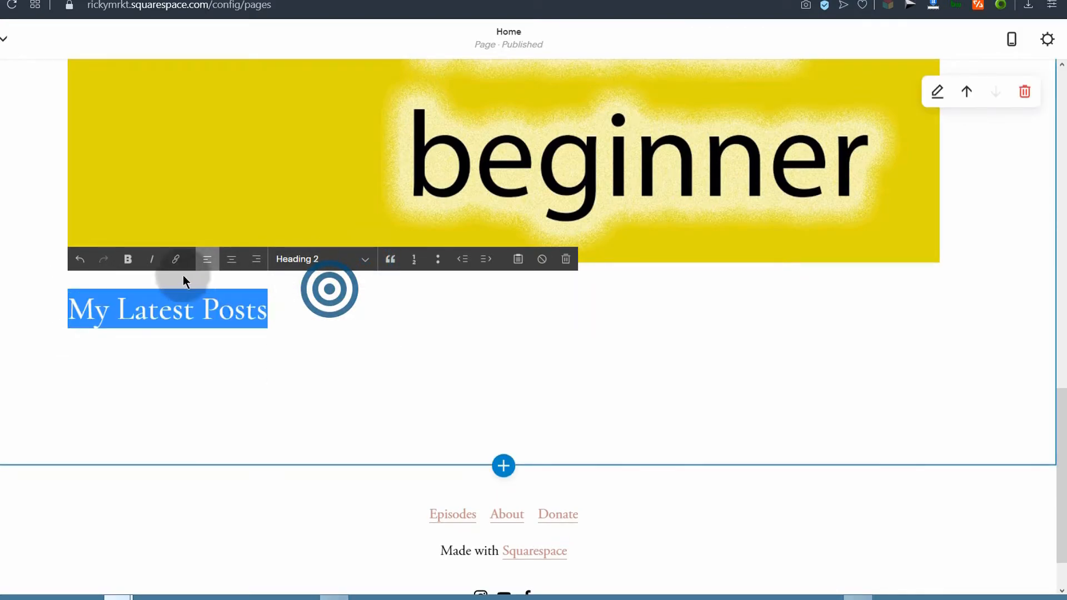
pyautogui.click(128, 260)
pyautogui.click(275, 311)
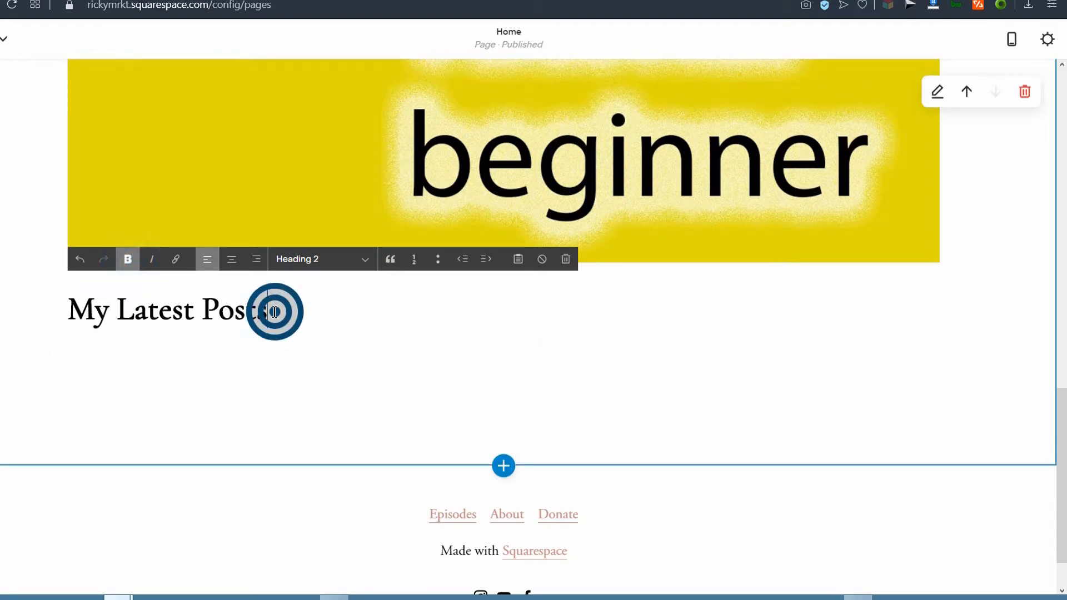
pyautogui.click(231, 259)
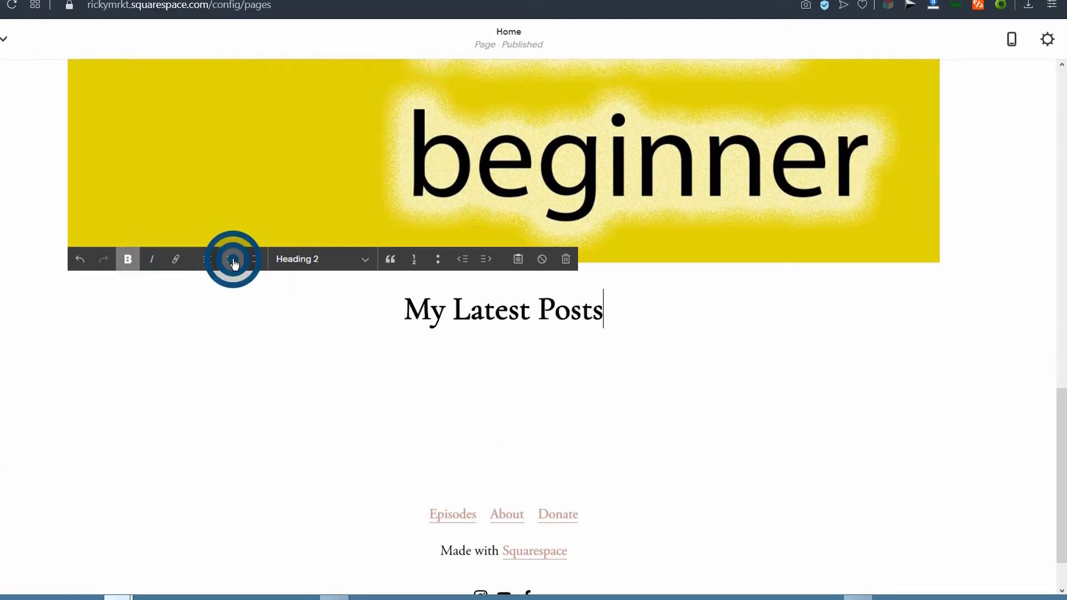
# Insert a grid summary block below the "My Latest Posts" heading and choose the Blog page as its content source
pyautogui.moveTo(63, 338)
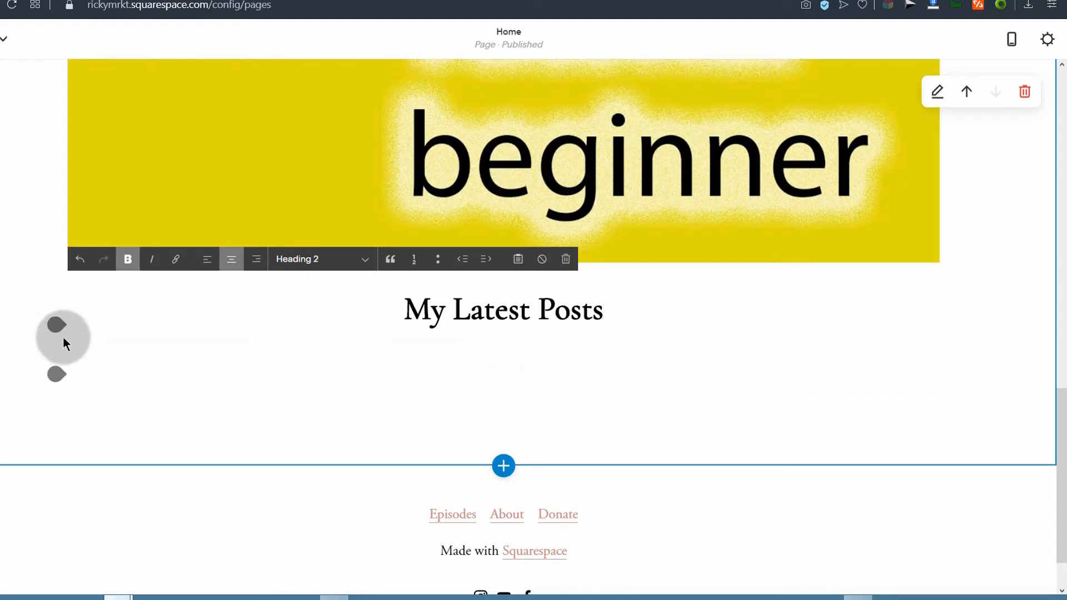
pyautogui.click(56, 375)
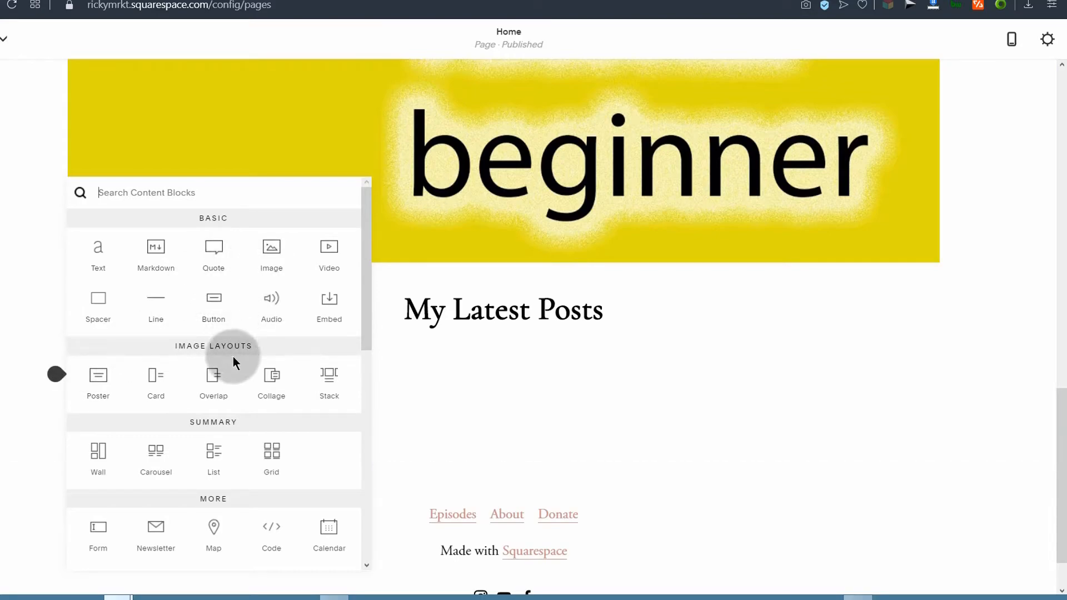
pyautogui.scroll(-4, 218, 380)
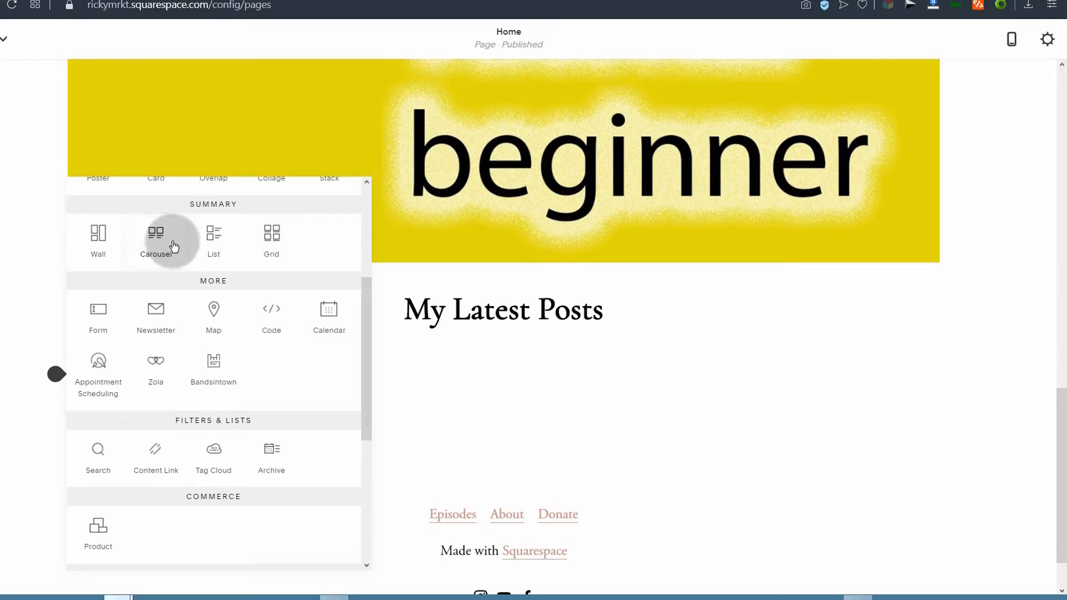
pyautogui.click(276, 239)
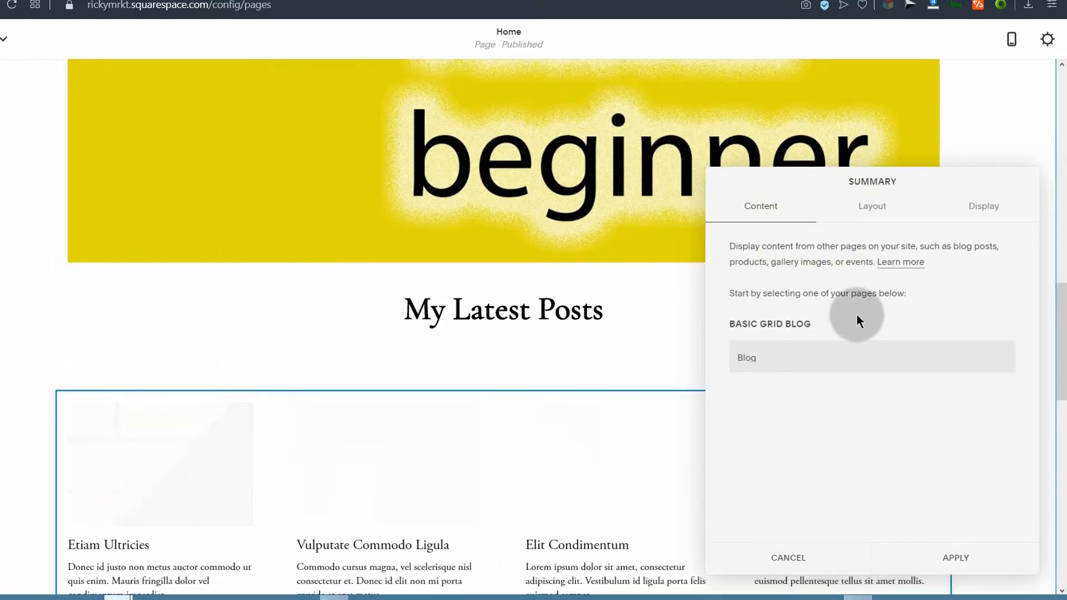
pyautogui.click(775, 358)
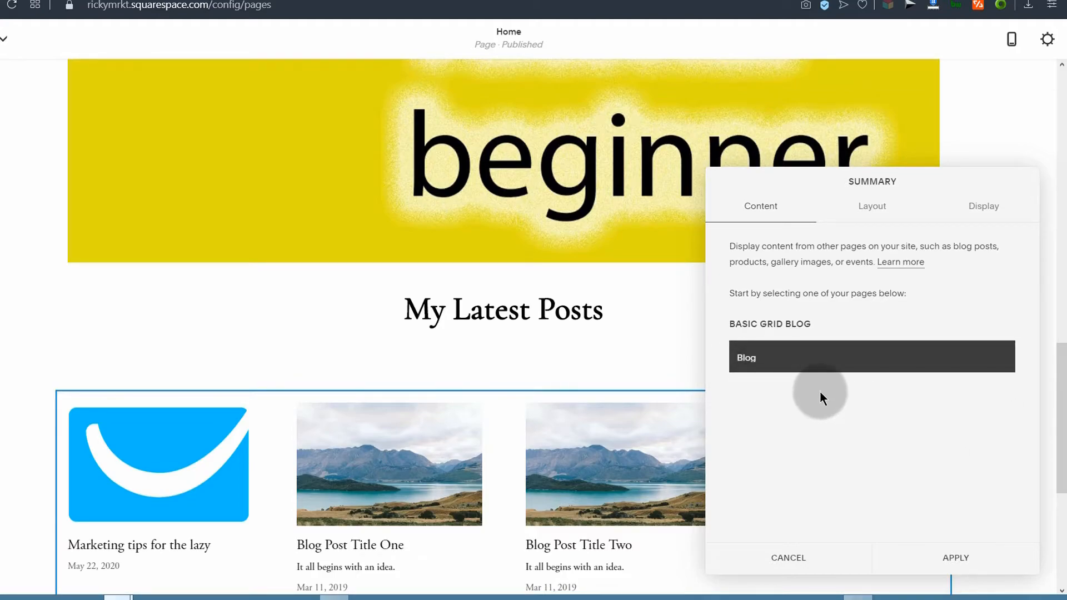
# Try the List layout for the blog summary block and return it to Grid
pyautogui.click(872, 209)
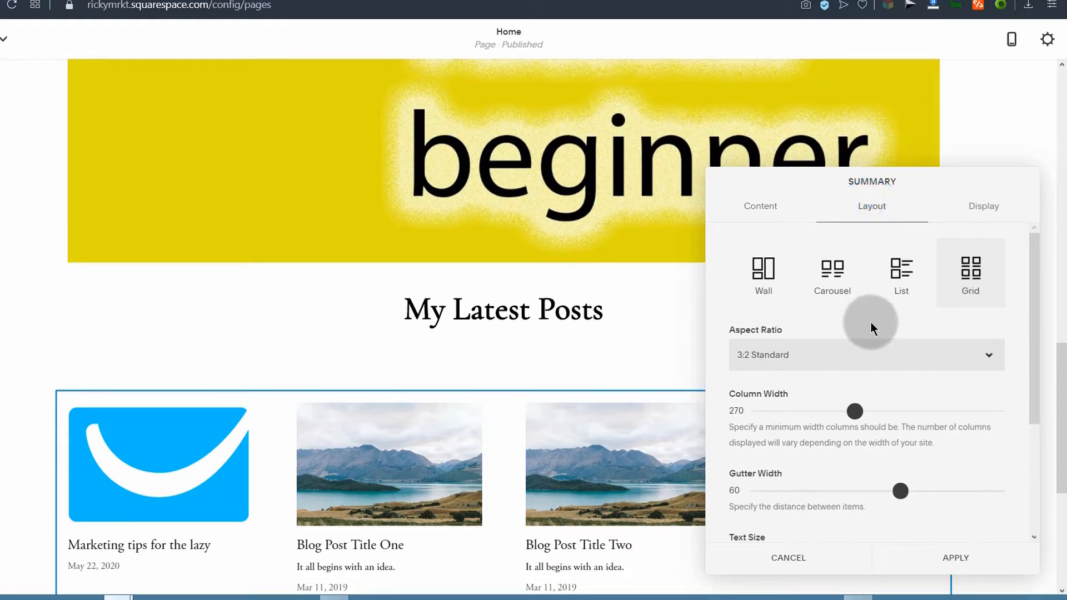
pyautogui.click(900, 270)
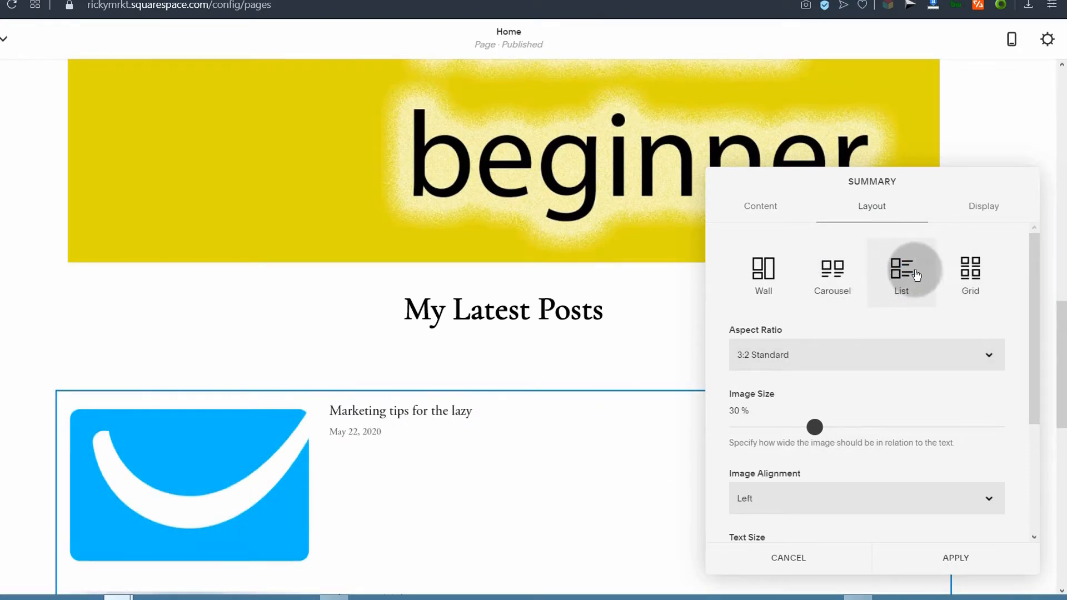
pyautogui.click(966, 271)
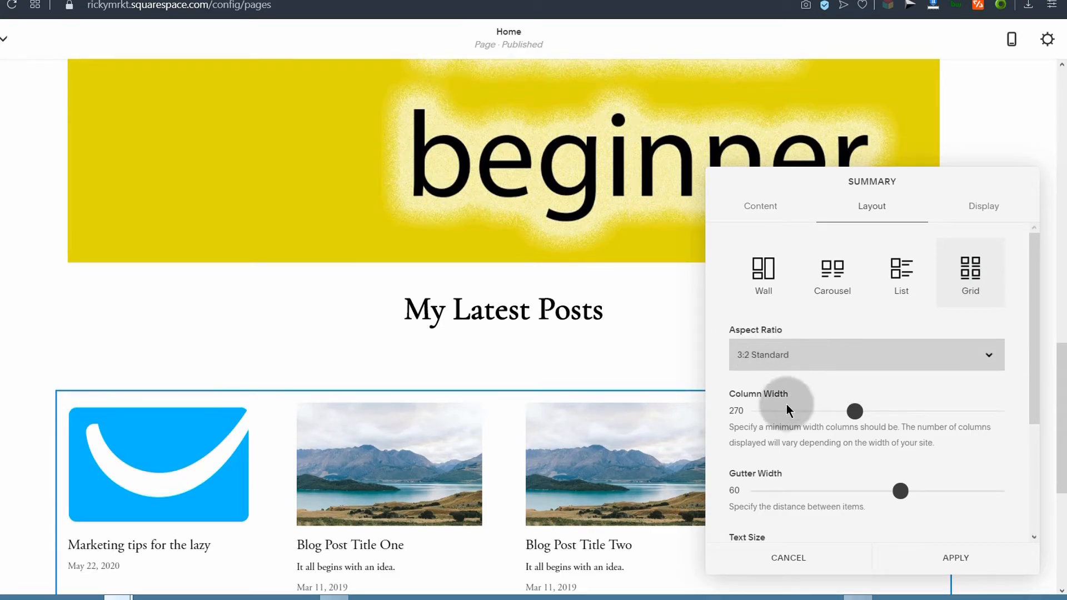
# Try the 1:1 Square aspect ratio on the summary images and restore 3:2 Standard
pyautogui.click(817, 349)
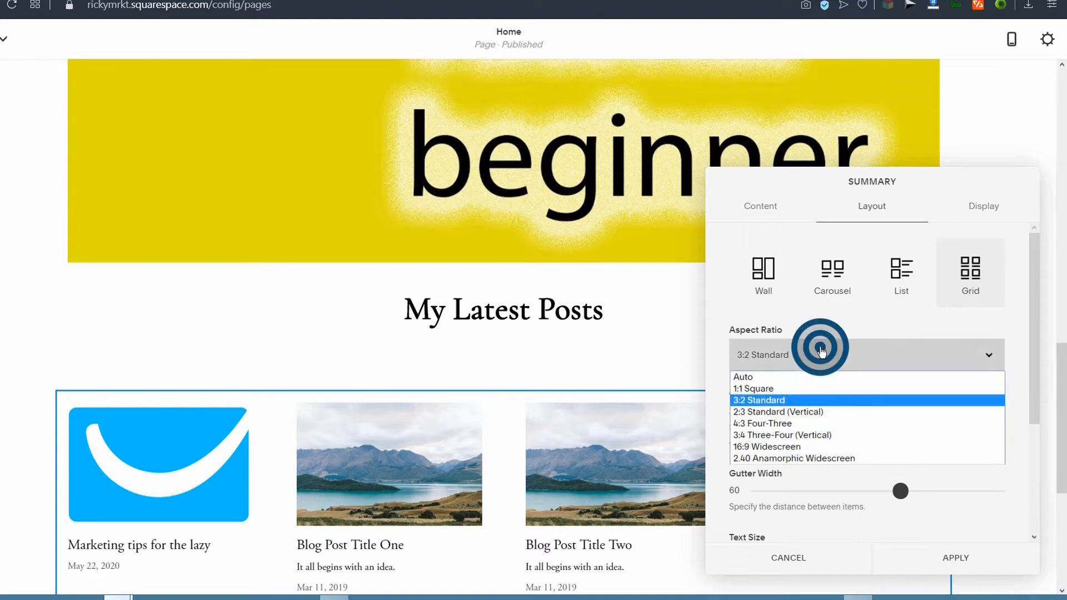
pyautogui.click(749, 388)
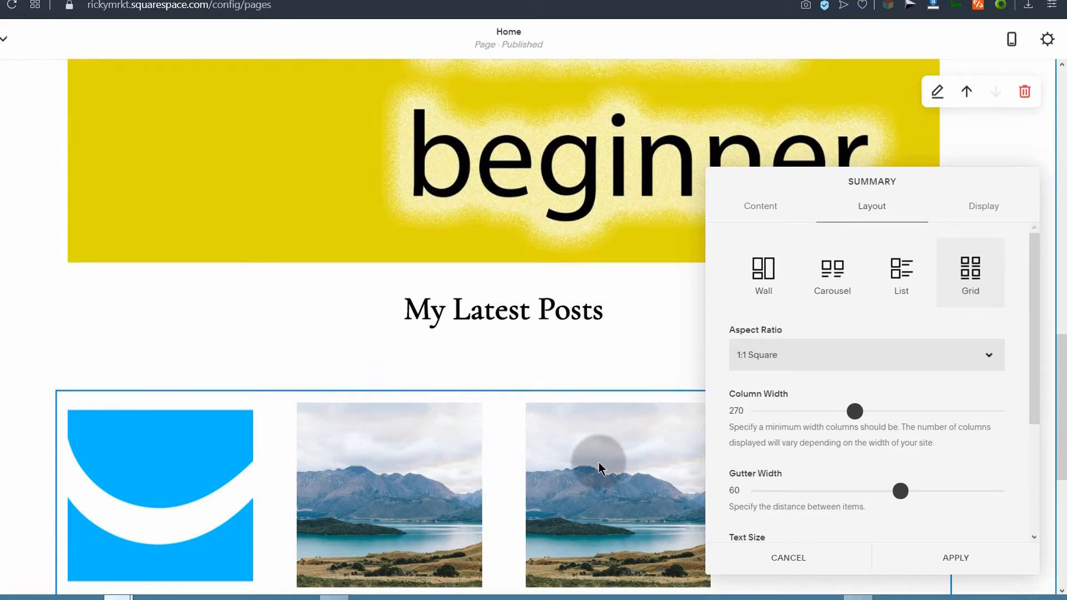
pyautogui.click(788, 354)
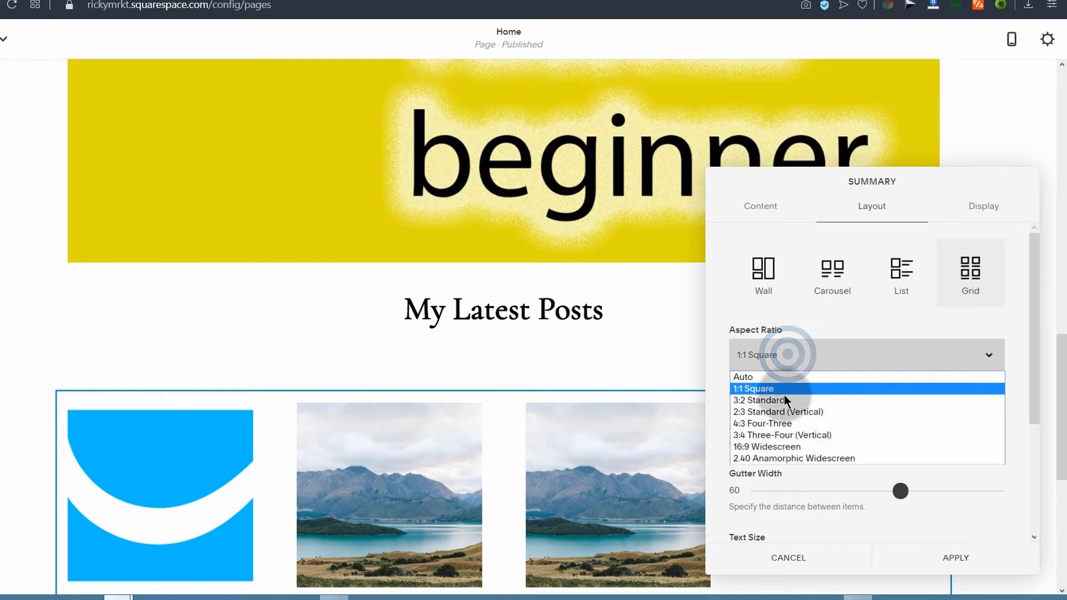
pyautogui.click(765, 400)
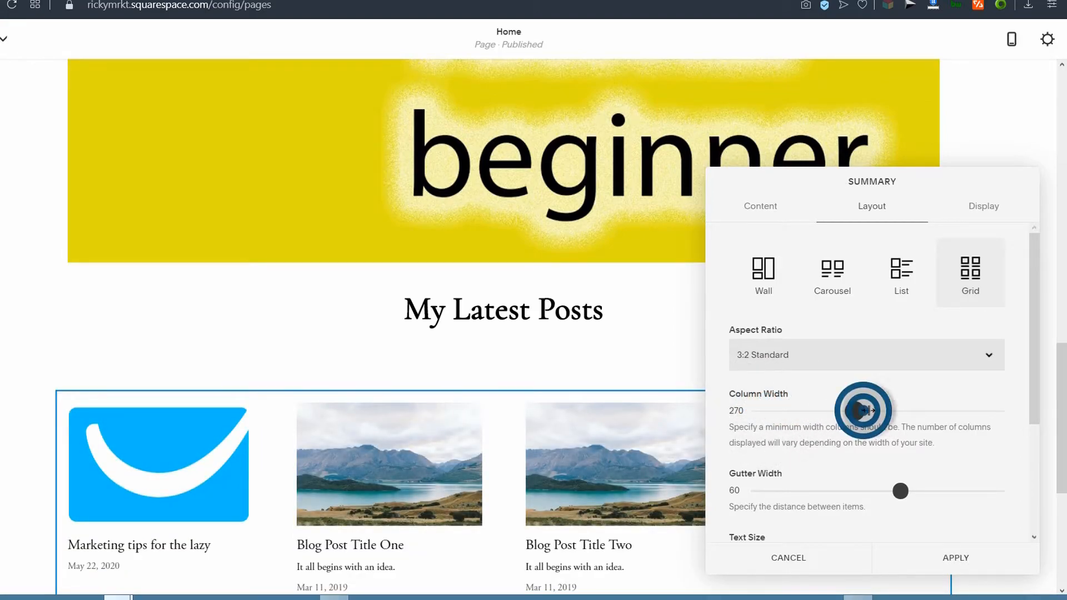
# Set the summary grid's column width to 348 and its text size to Large
pyautogui.moveTo(880, 411); pyautogui.dragTo(895, 411)
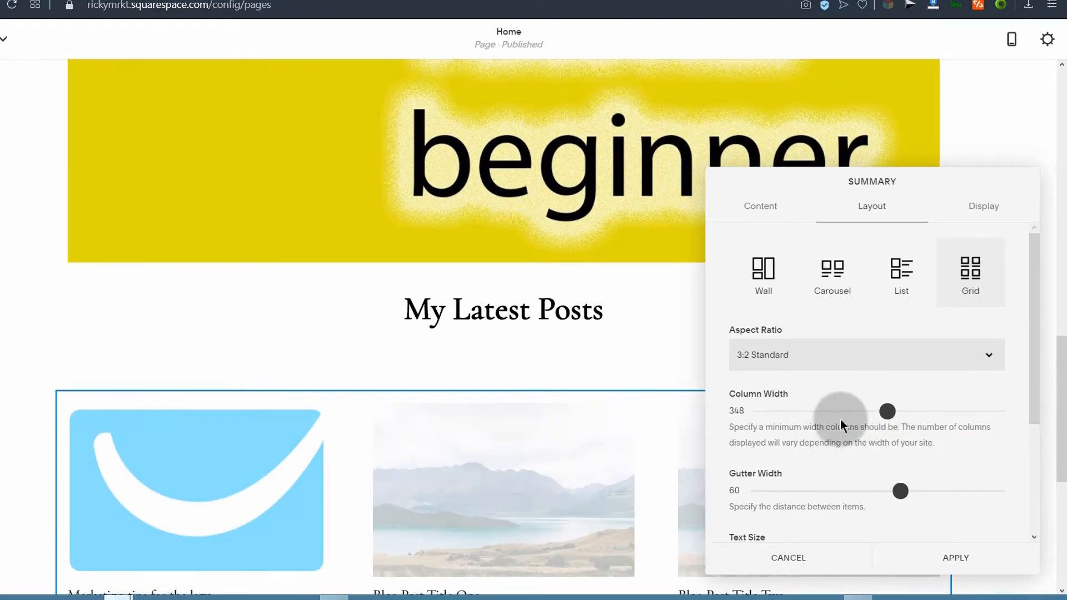
pyautogui.scroll(-3, 822, 435)
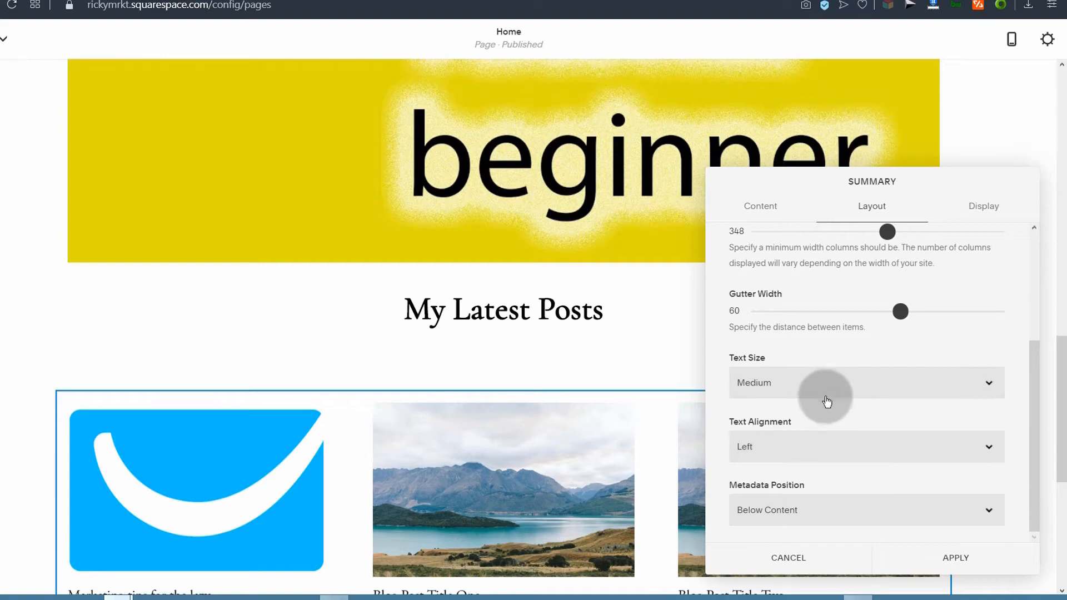
pyautogui.click(779, 383)
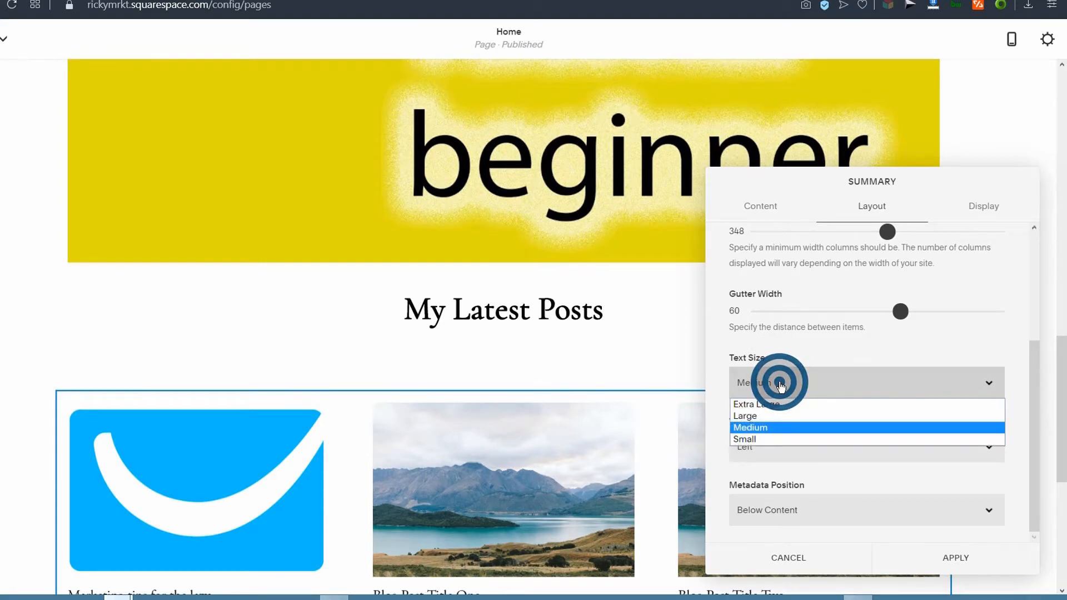
pyautogui.click(761, 419)
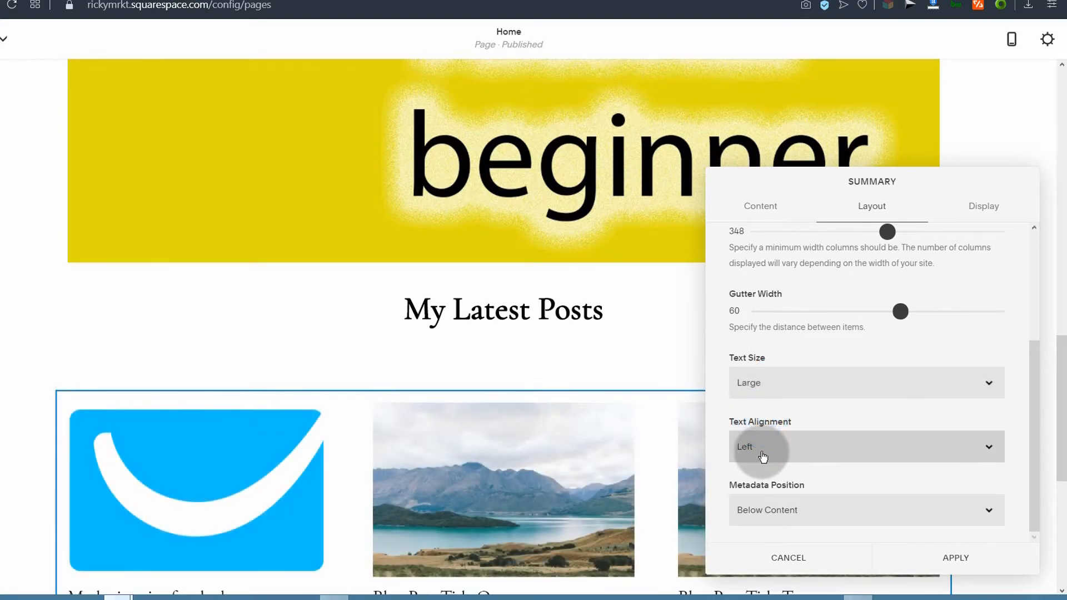
pyautogui.scroll(-5, 551, 447)
pyautogui.scroll(1, 836, 406)
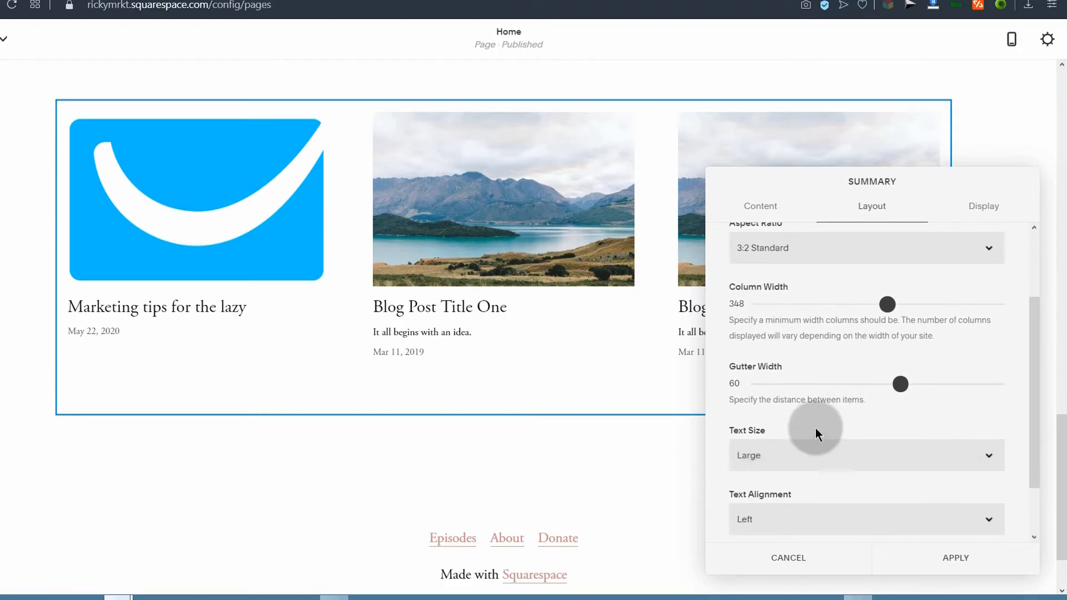
pyautogui.scroll(-1, 816, 428)
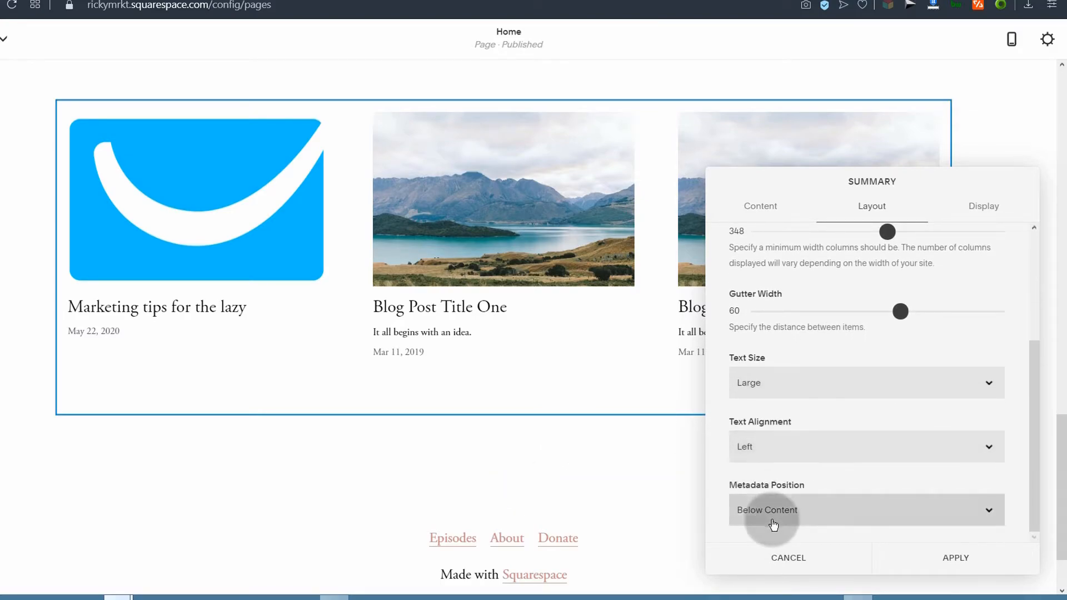
# Show the Read More link on the summary posts with Date Posted as primary metadata, and apply the block settings
pyautogui.click(981, 210)
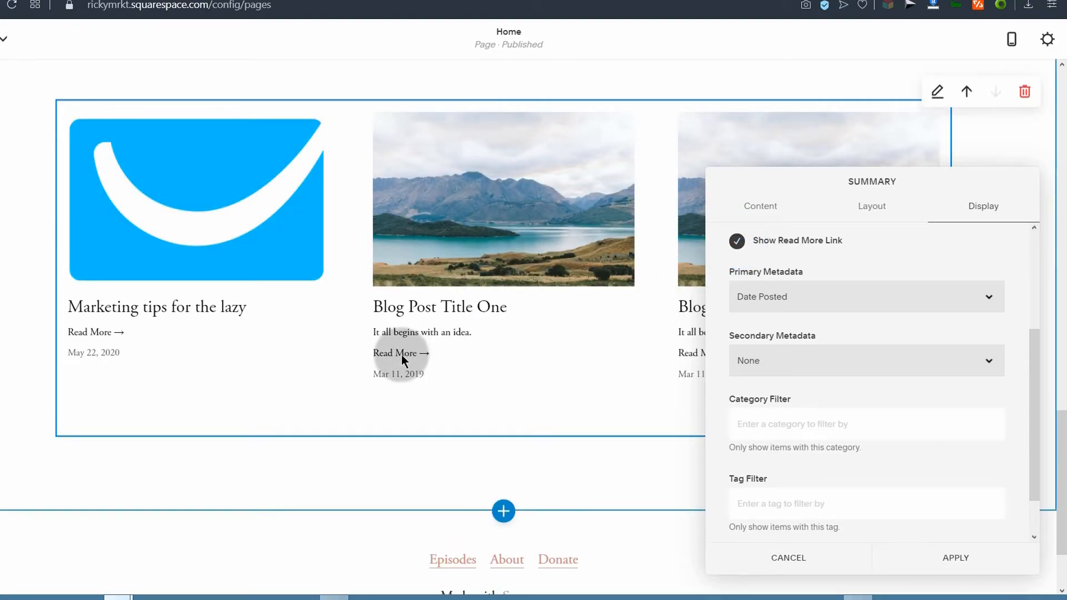
pyautogui.click(783, 301)
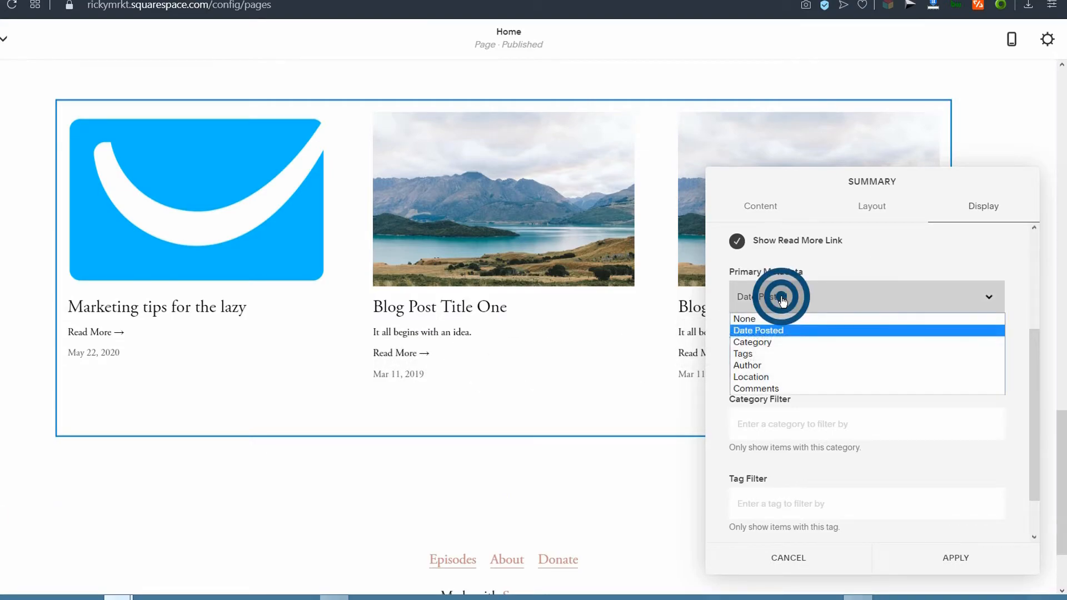
pyautogui.click(759, 330)
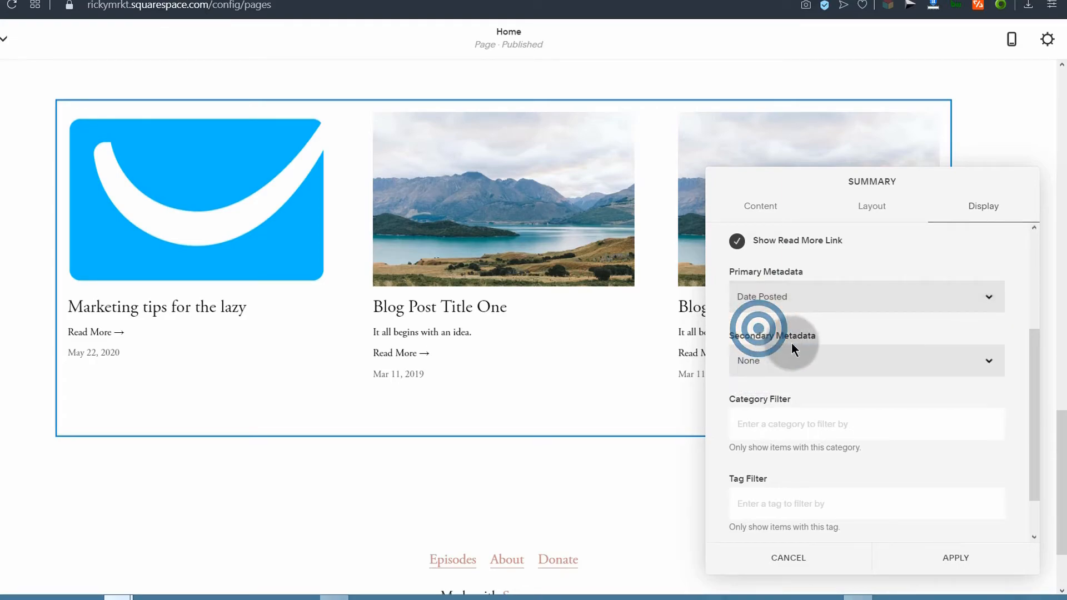
pyautogui.scroll(-1, 916, 516)
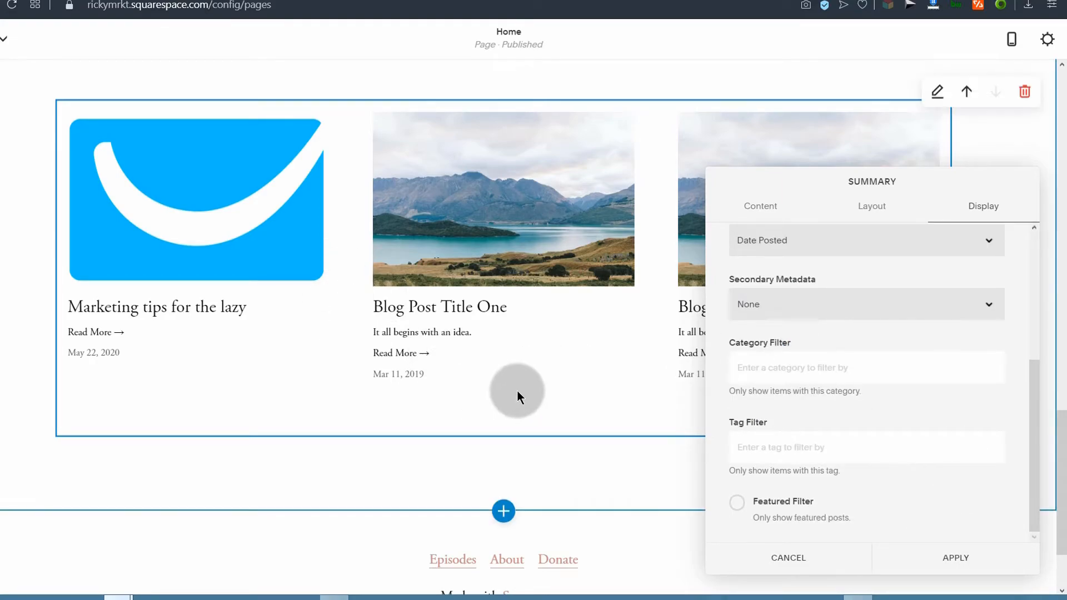
pyautogui.click(955, 558)
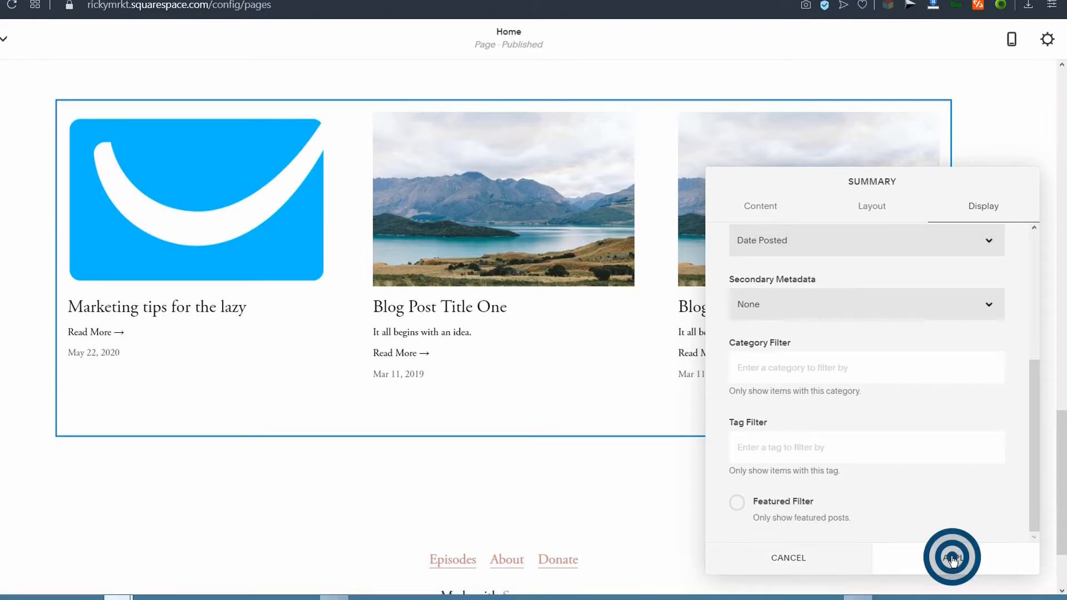
# Insert a button block directly below the grid of latest blog posts
pyautogui.scroll(5, 339, 460)
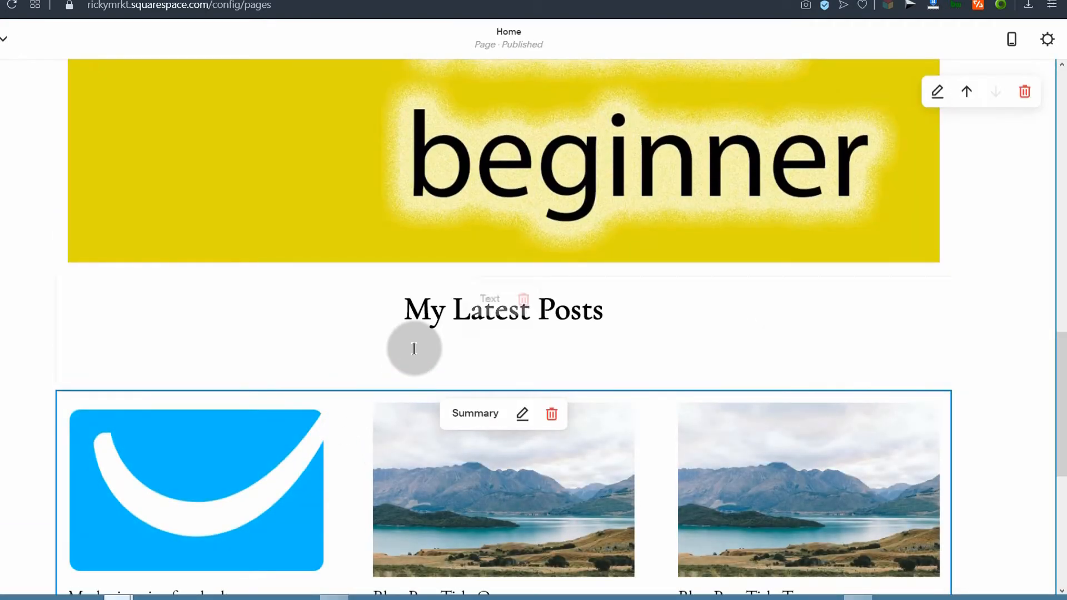
pyautogui.scroll(15, 422, 355)
pyautogui.scroll(-20, 448, 363)
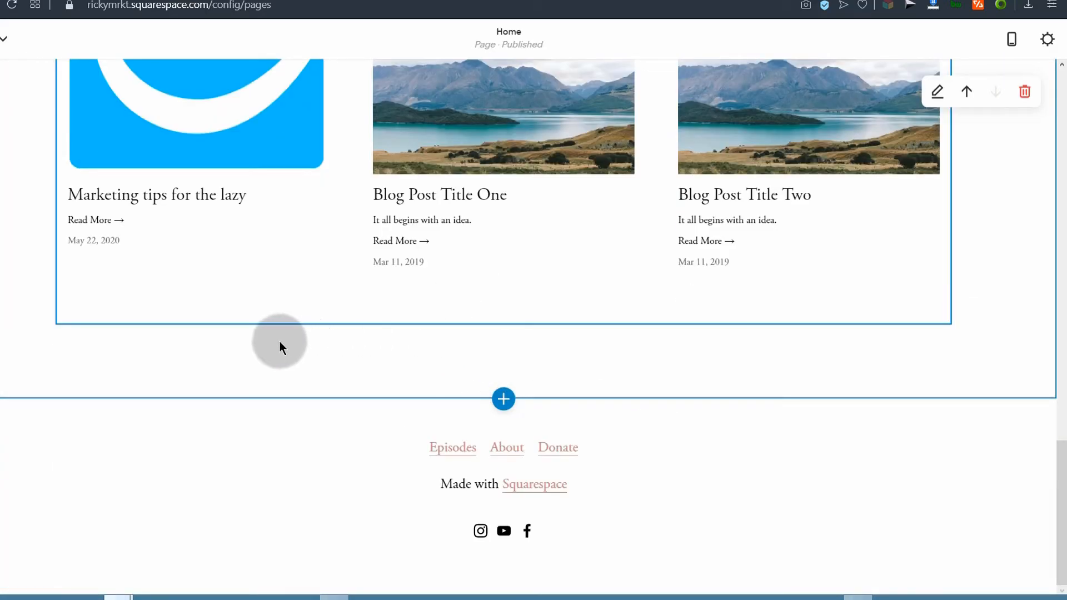
pyautogui.click(58, 324)
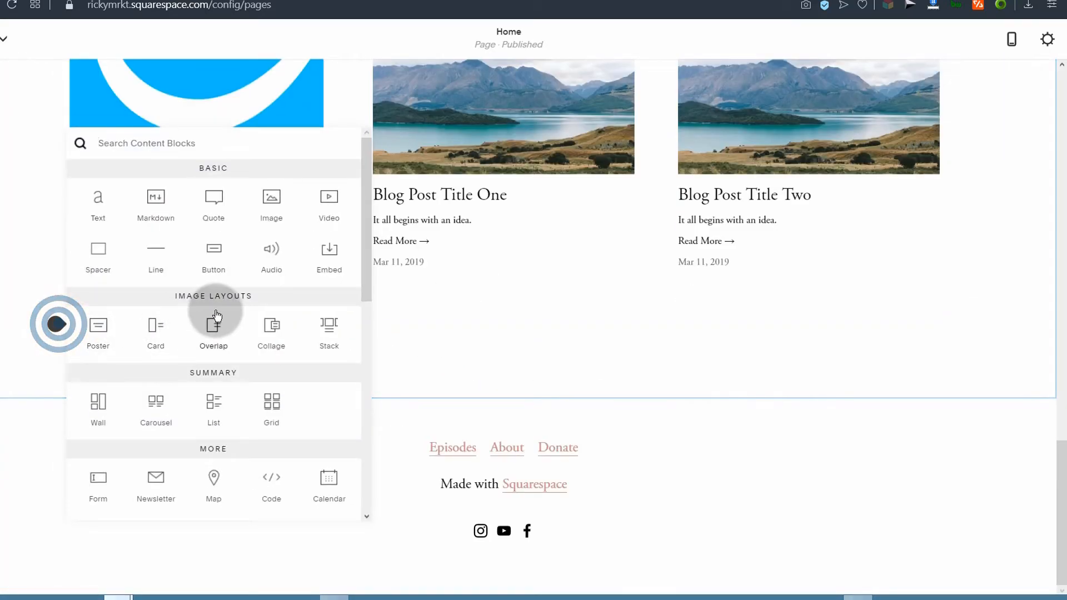
pyautogui.click(214, 255)
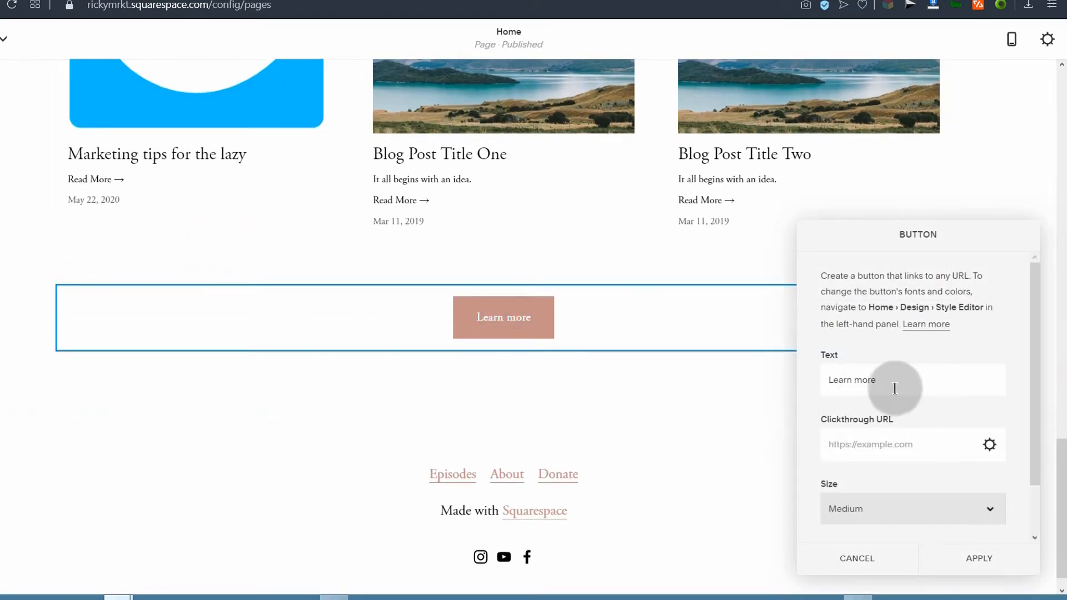
# Link the new button to the Contact page, set it to open in a new window, and save the link
pyautogui.click(991, 445)
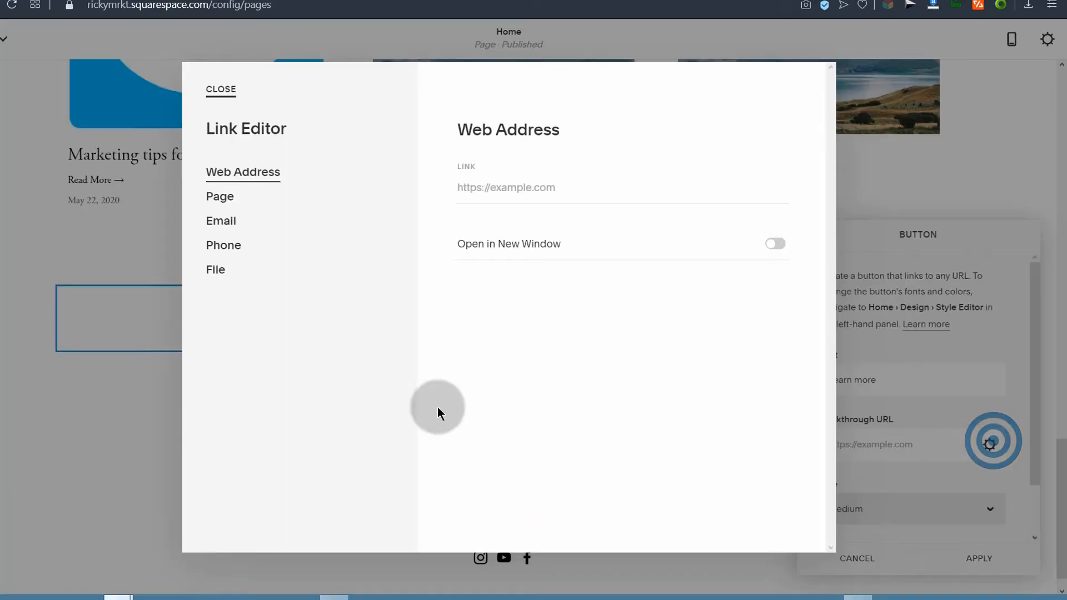
pyautogui.click(219, 196)
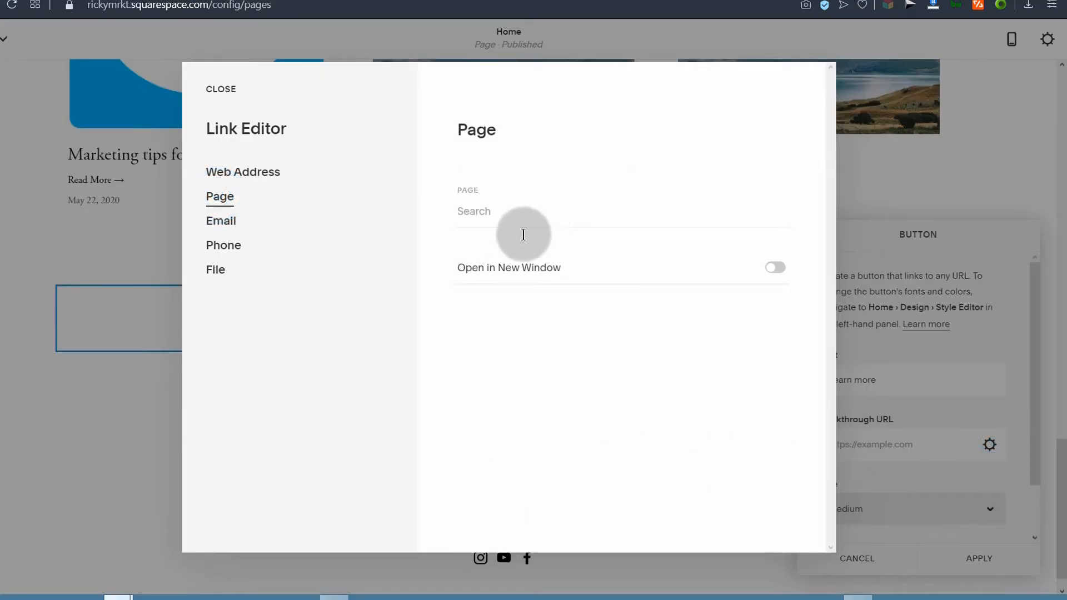
pyautogui.click(488, 209)
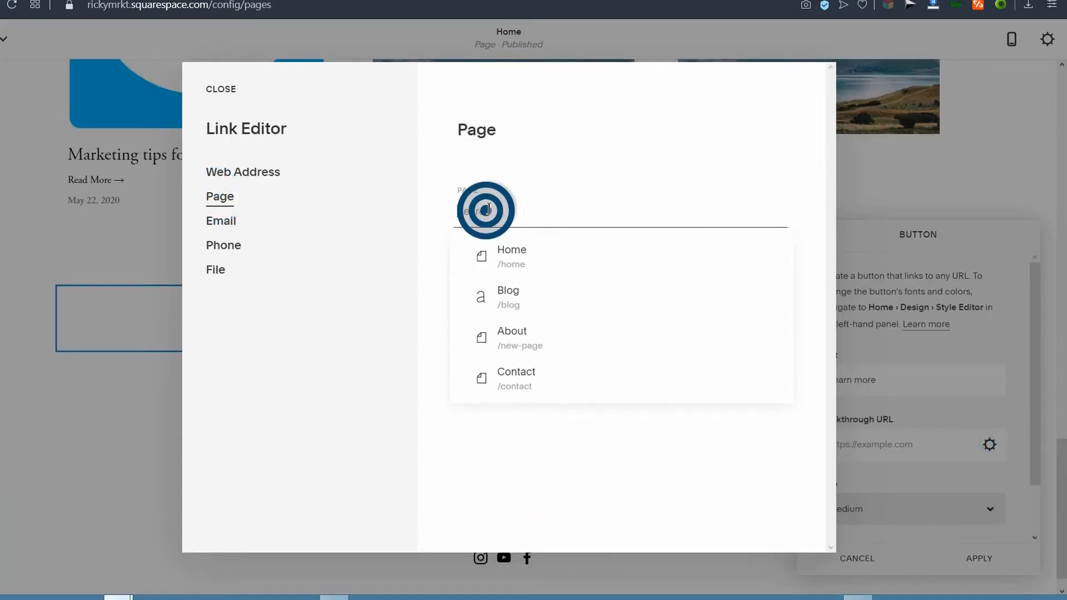
pyautogui.click(482, 209)
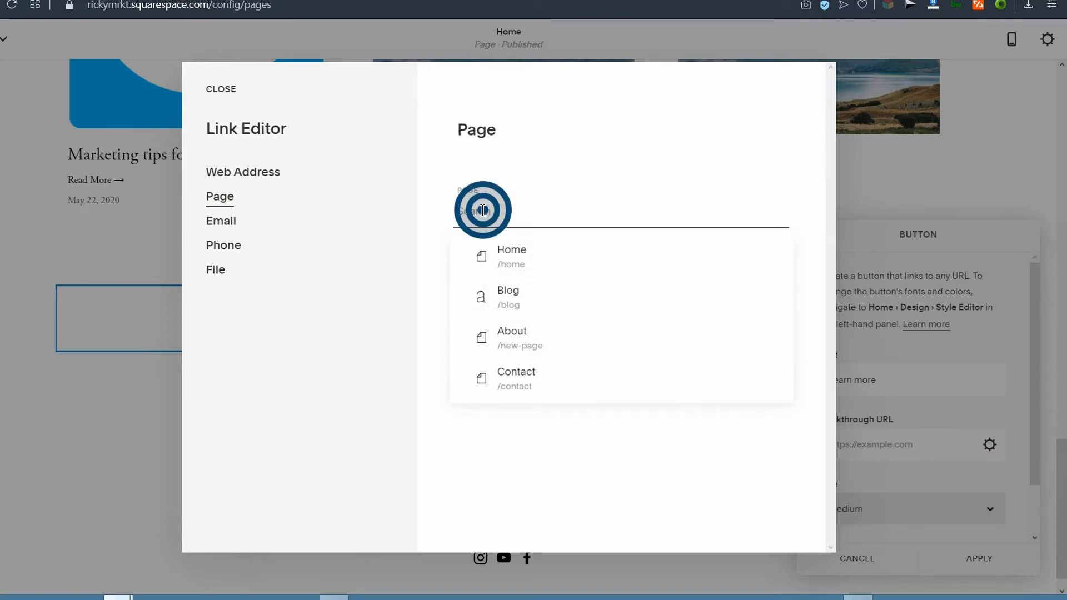
pyautogui.click(505, 376)
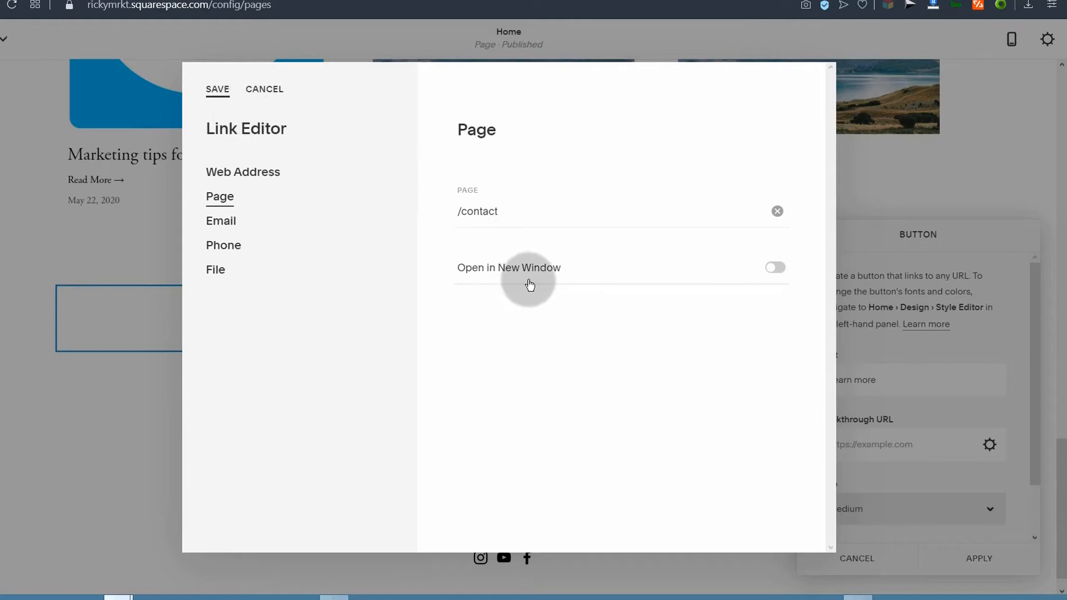
pyautogui.click(782, 267)
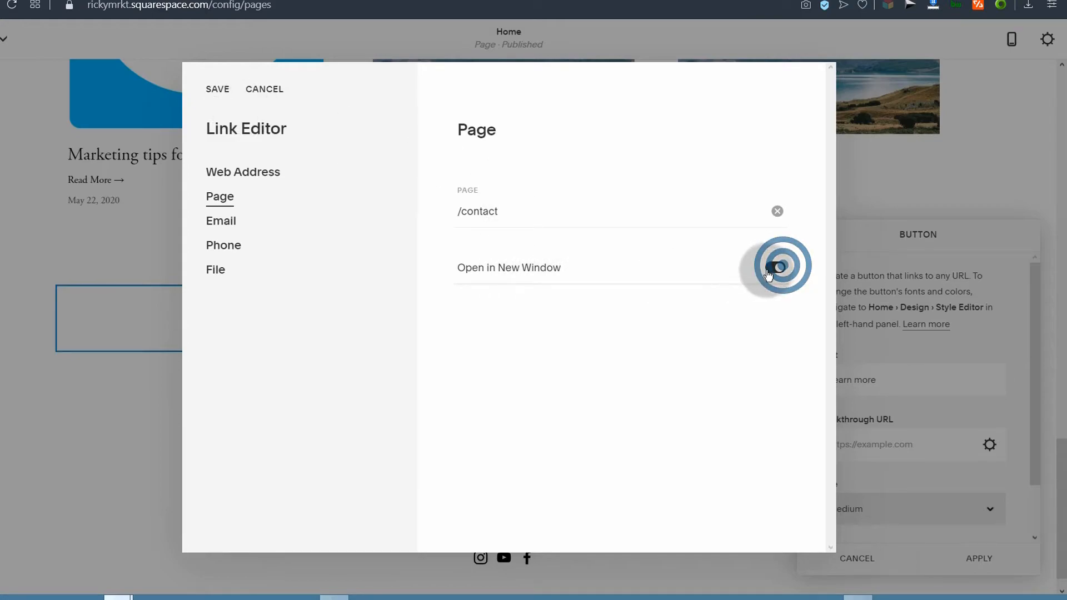
pyautogui.click(220, 89)
# Change the button's text to "Contact Me" and apply the button settings
pyautogui.click(517, 312)
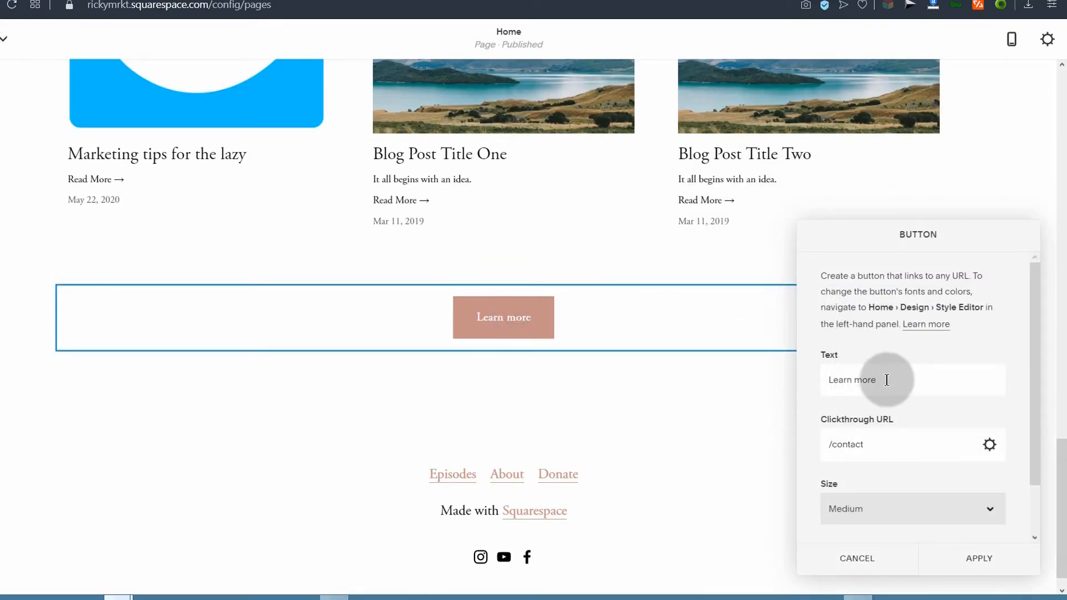
pyautogui.doubleClick(887, 380)
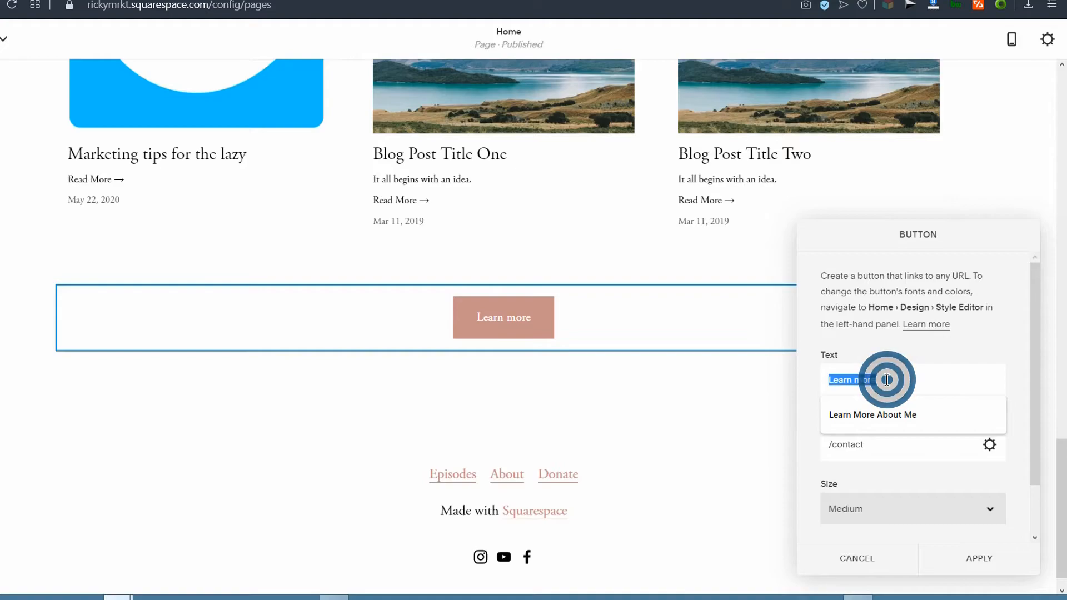
pyautogui.write('cont')
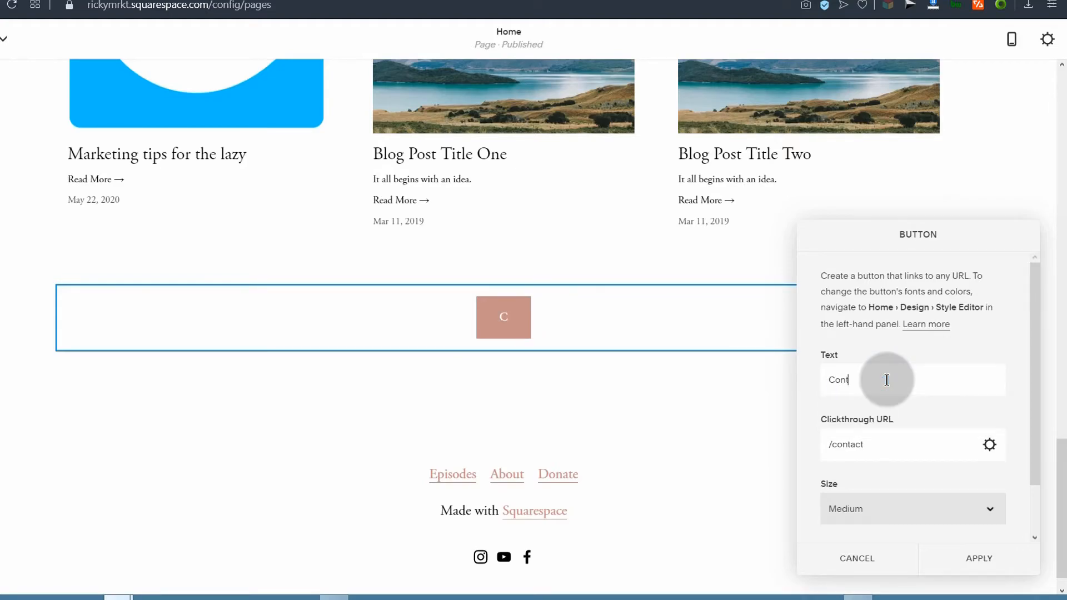
pyautogui.write('act Me')
pyautogui.click(982, 557)
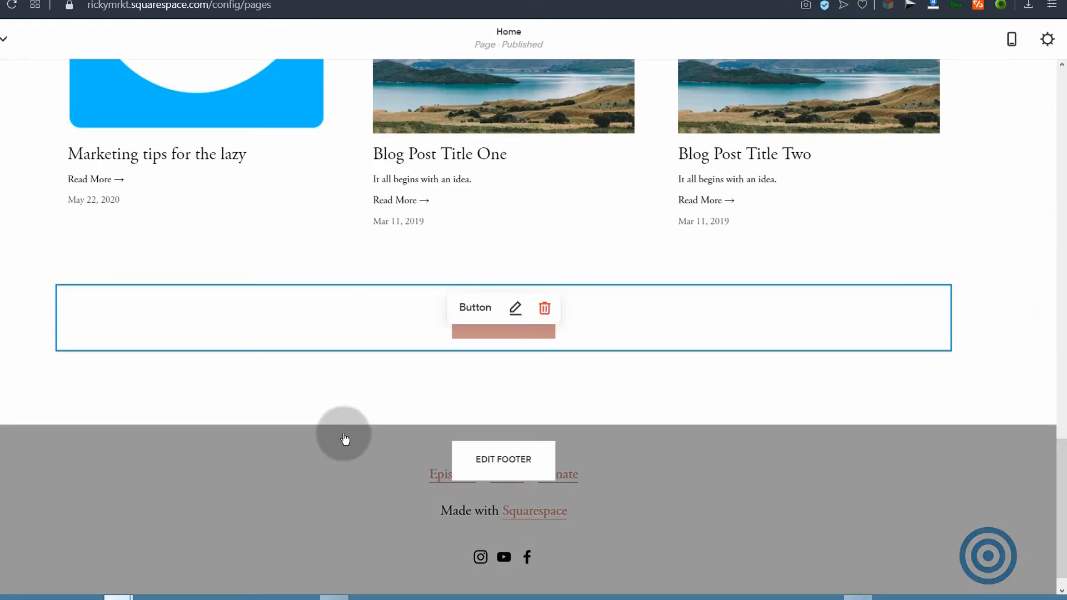
# Insert a form block directly below the "Contact Me" button
pyautogui.click(57, 325)
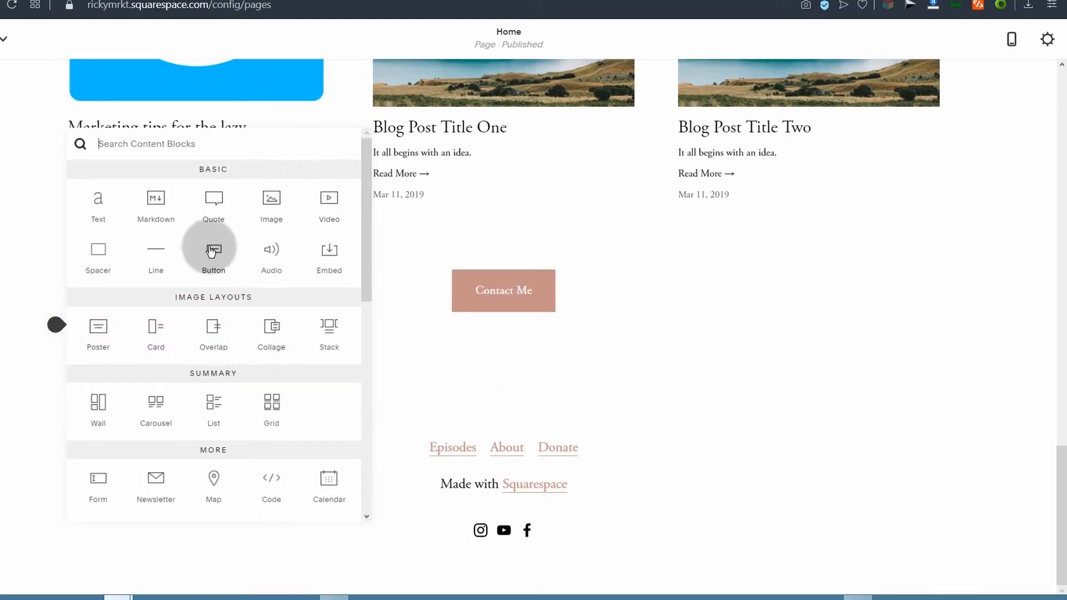
pyautogui.scroll(-4, 141, 389)
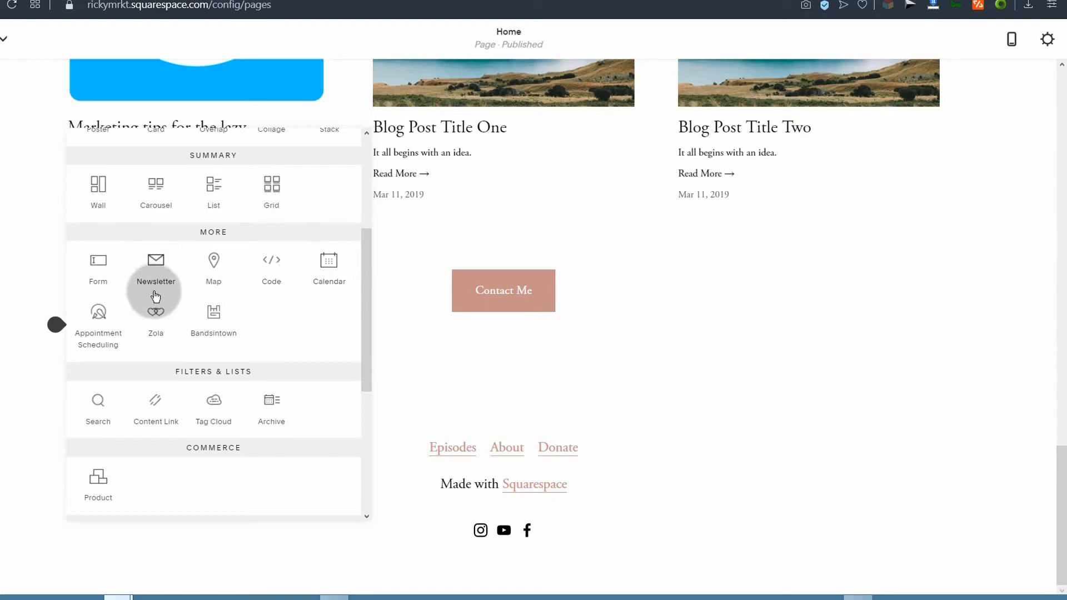
pyautogui.click(95, 267)
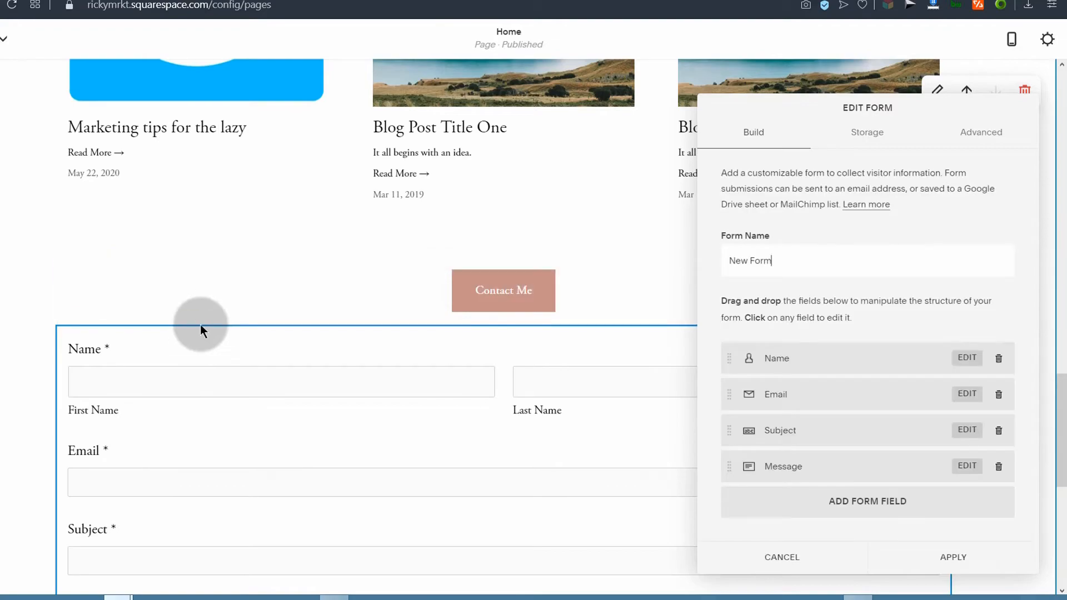
# Examine the form's storage options for email, MailChimp, Zapier and Google Drive
pyautogui.scroll(-4, 275, 389)
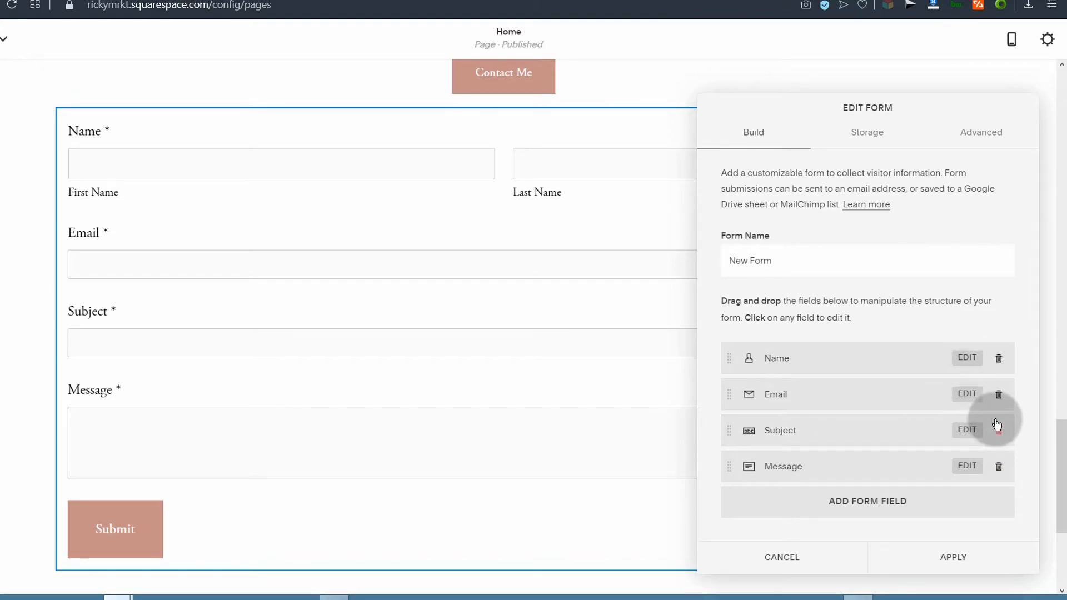
pyautogui.click(870, 136)
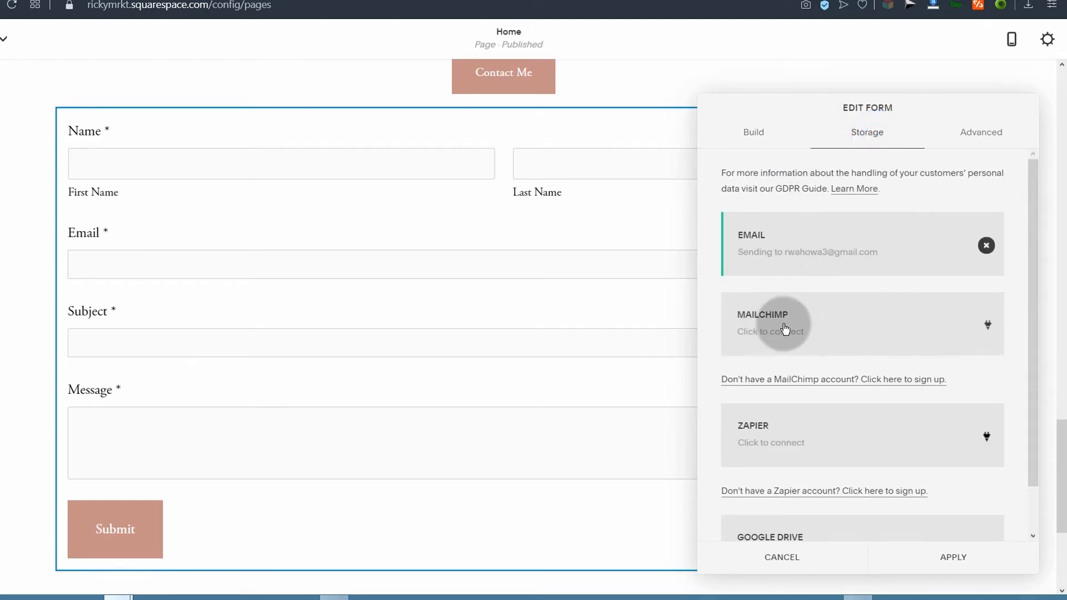
pyautogui.scroll(-1, 781, 441)
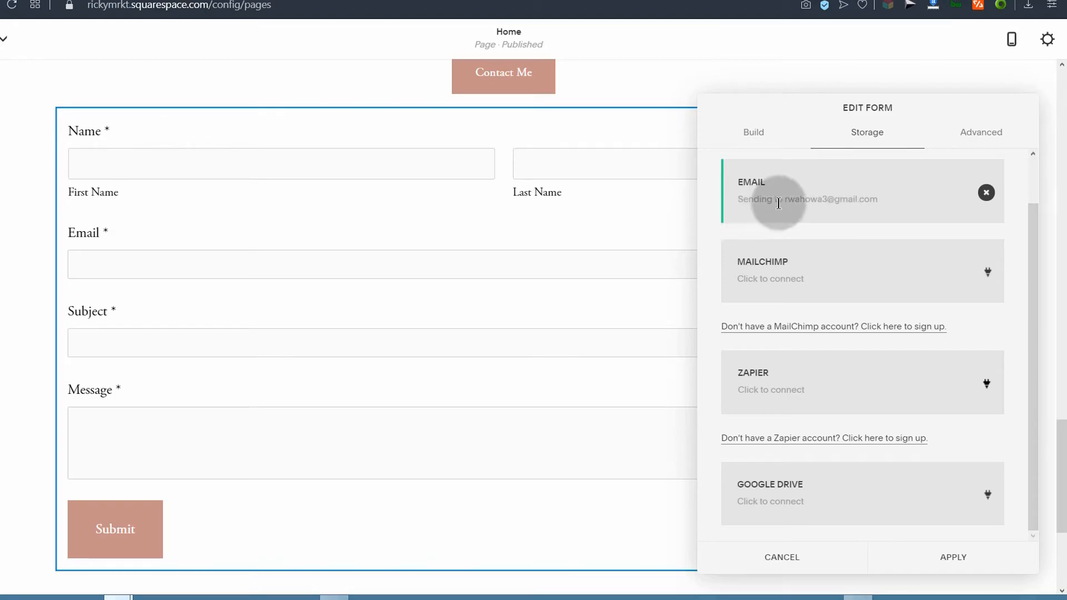
pyautogui.scroll(1, 812, 192)
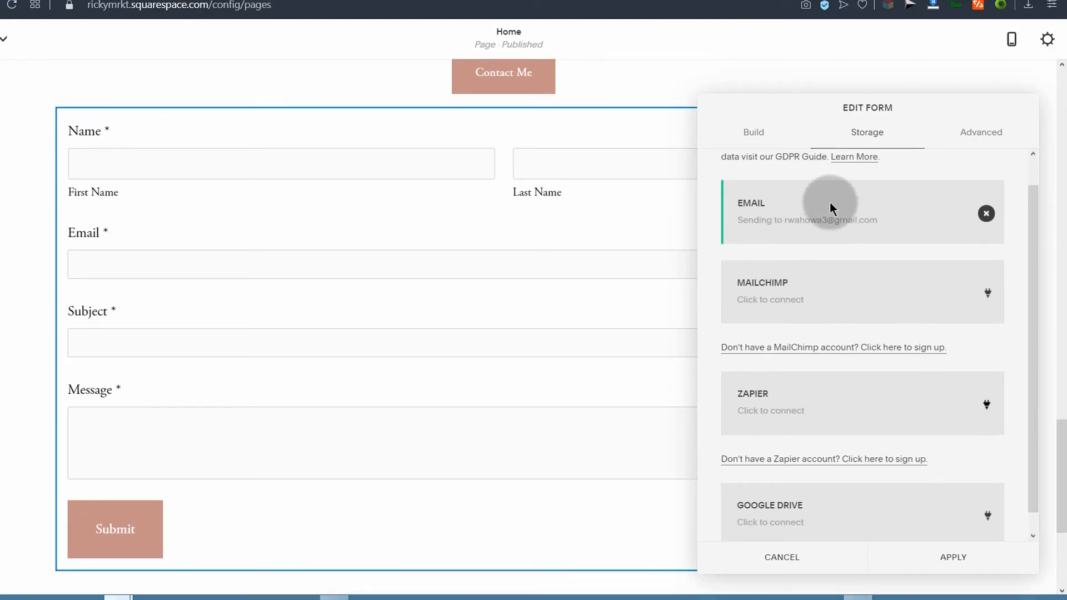
# Examine the form's advanced settings, including the external and content choices for the post-submit redirect and the post-submit message
pyautogui.click(987, 136)
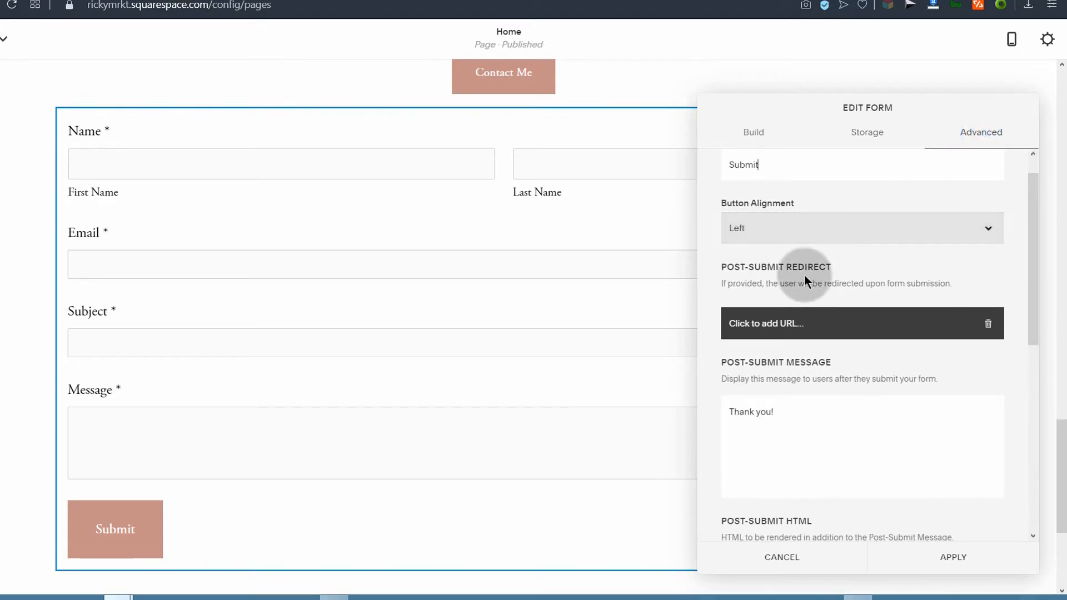
pyautogui.click(772, 324)
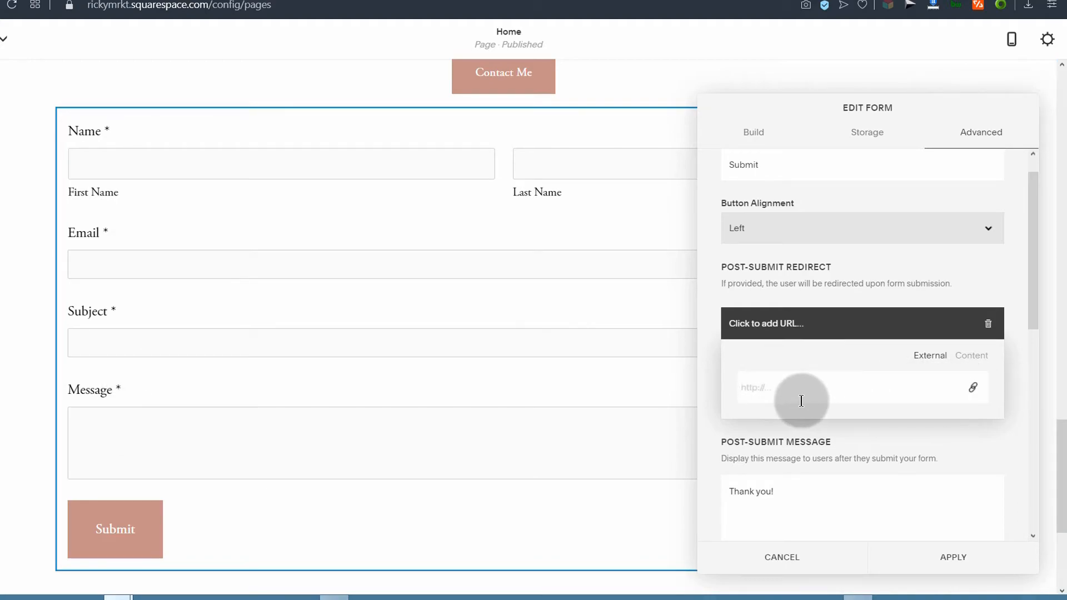
pyautogui.click(770, 387)
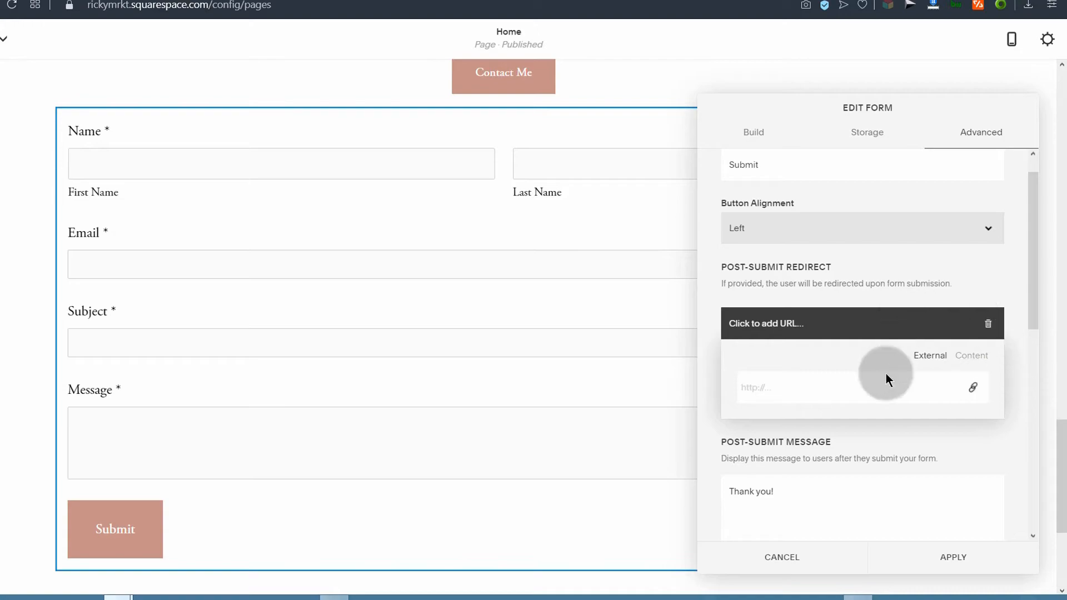
pyautogui.click(974, 356)
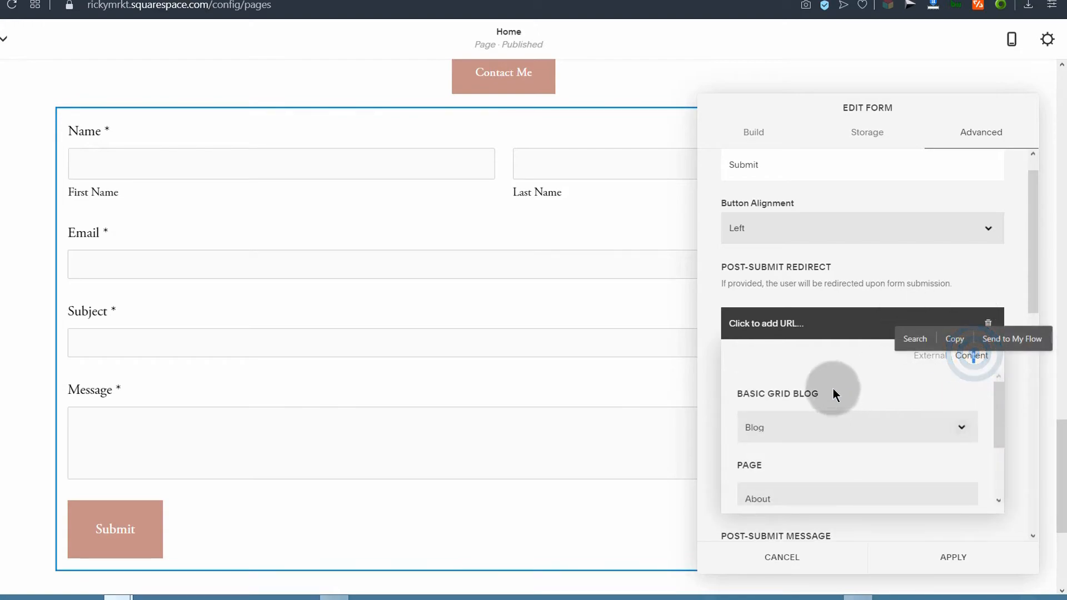
pyautogui.scroll(-3, 772, 448)
pyautogui.scroll(3, 774, 410)
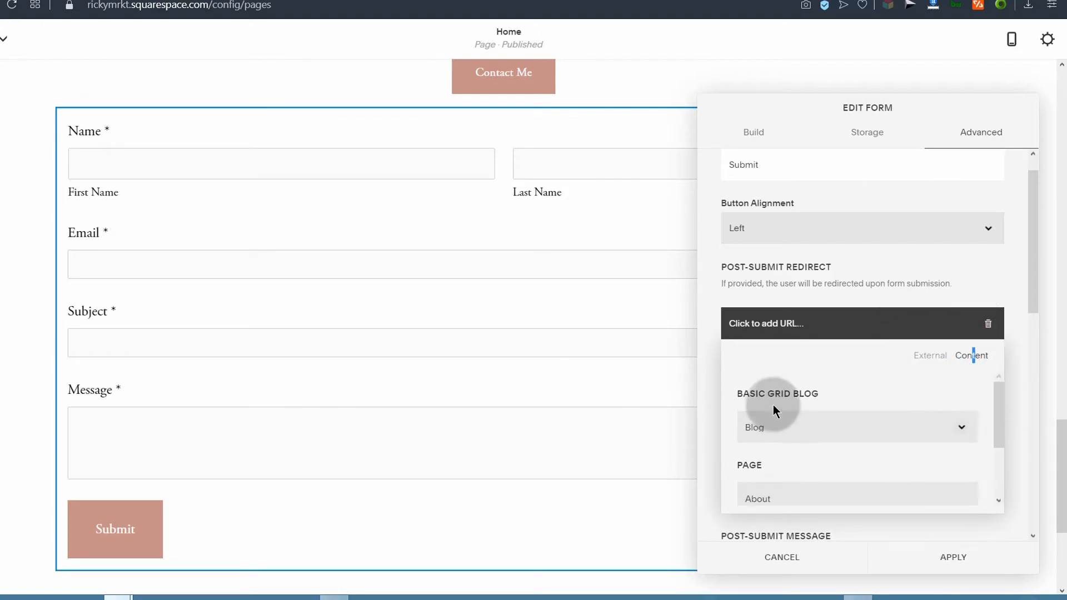
pyautogui.click(988, 323)
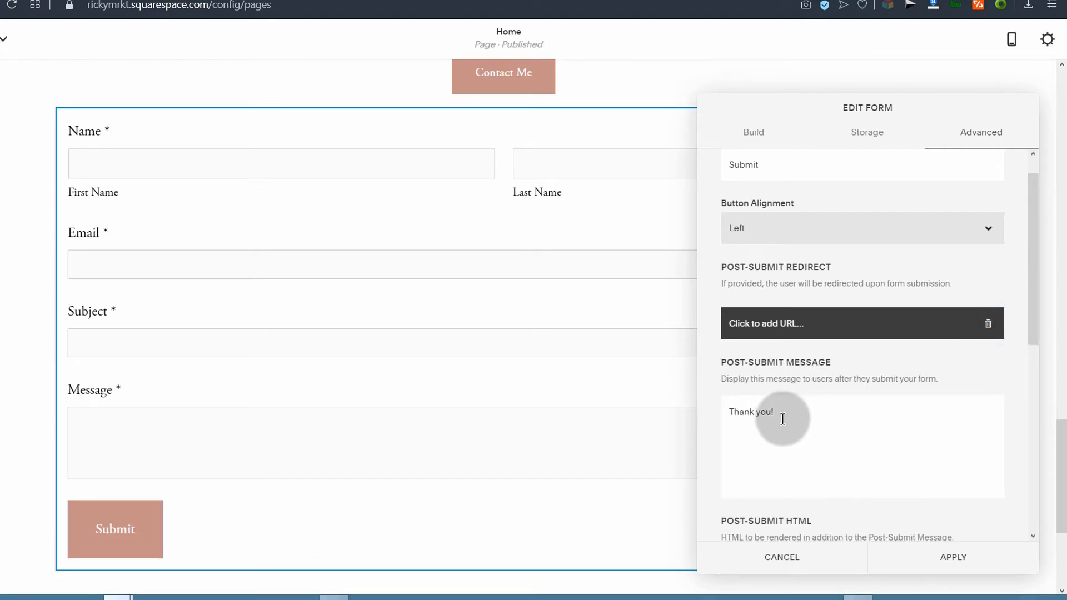
pyautogui.doubleClick(782, 419)
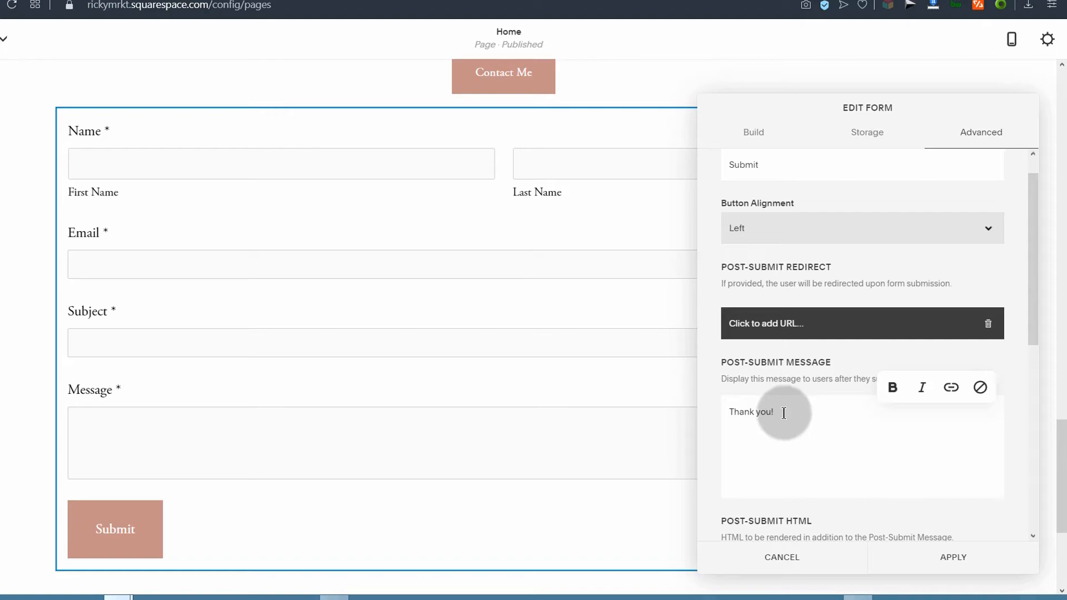
pyautogui.moveTo(783, 408); pyautogui.dragTo(728, 411)
pyautogui.click(775, 430)
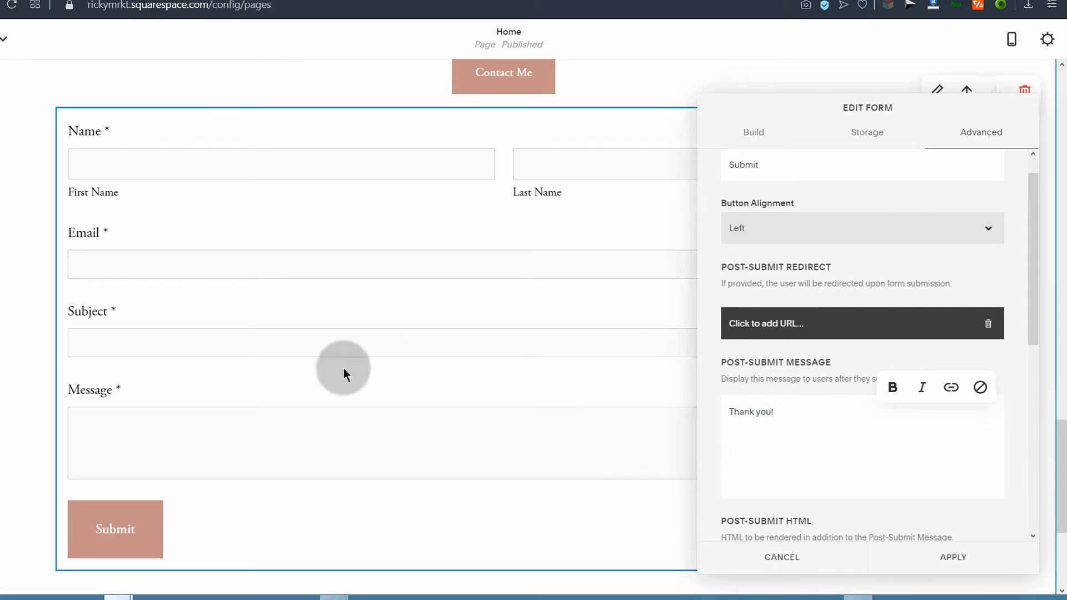
# Delete the Subject field from the form and apply the form settings
pyautogui.click(753, 131)
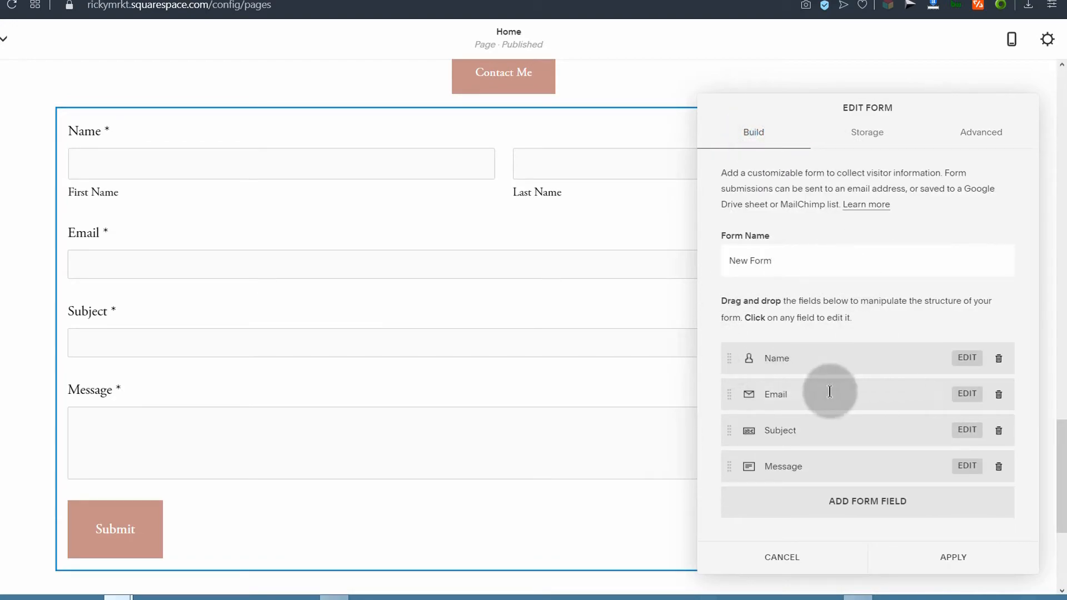
pyautogui.click(998, 432)
pyautogui.click(994, 462)
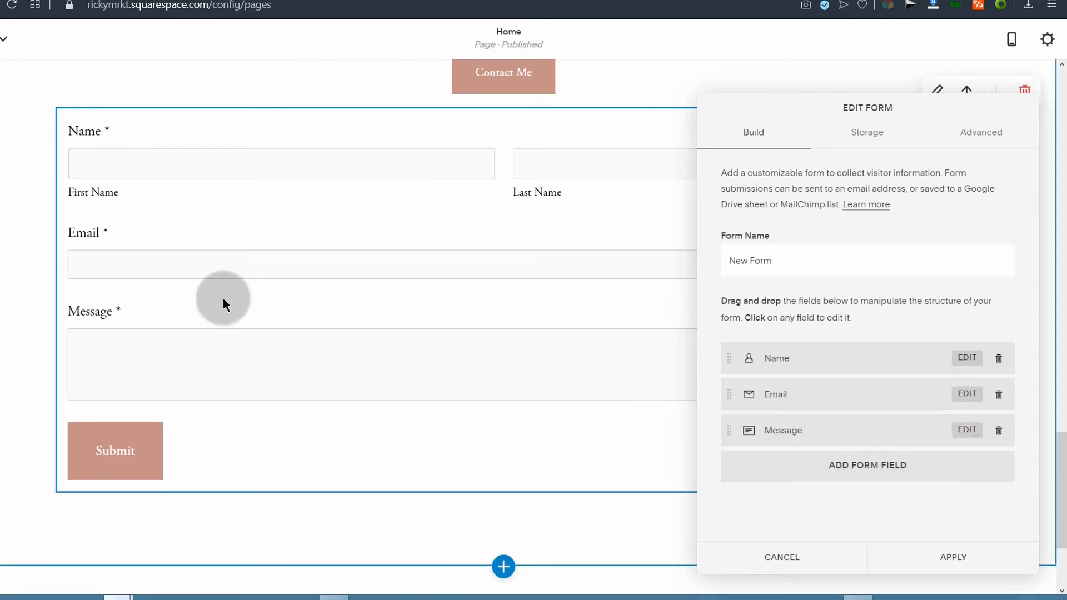
pyautogui.scroll(-1, 345, 329)
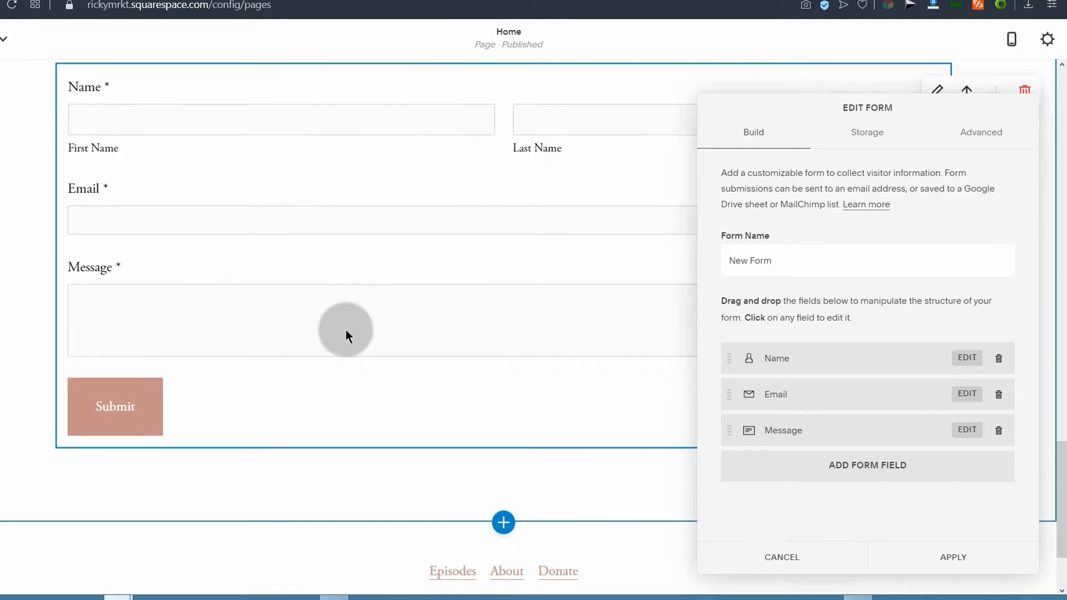
pyautogui.scroll(1, 448, 349)
pyautogui.scroll(1, 449, 349)
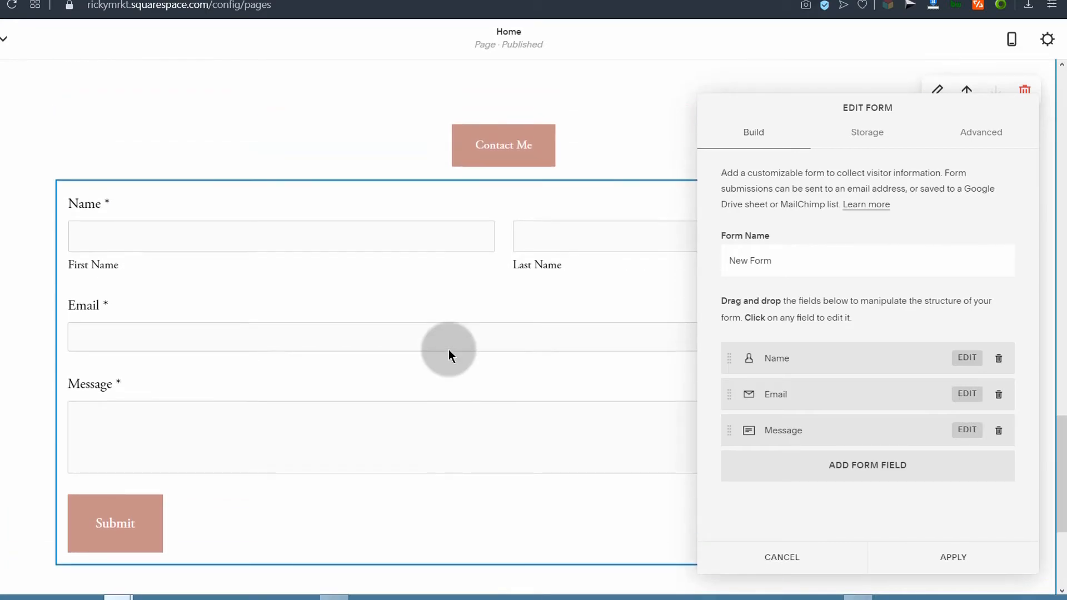
pyautogui.click(963, 558)
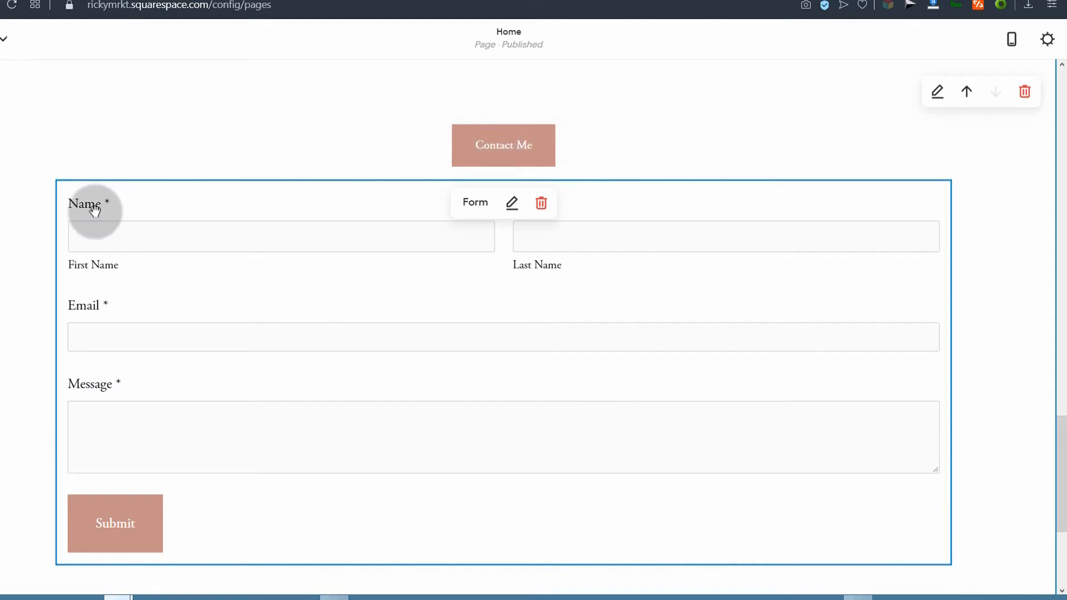
# Insert a text block directly above the form reading "Use this form to Message me instantly"
pyautogui.click(56, 179)
pyautogui.click(100, 145)
pyautogui.click(120, 204)
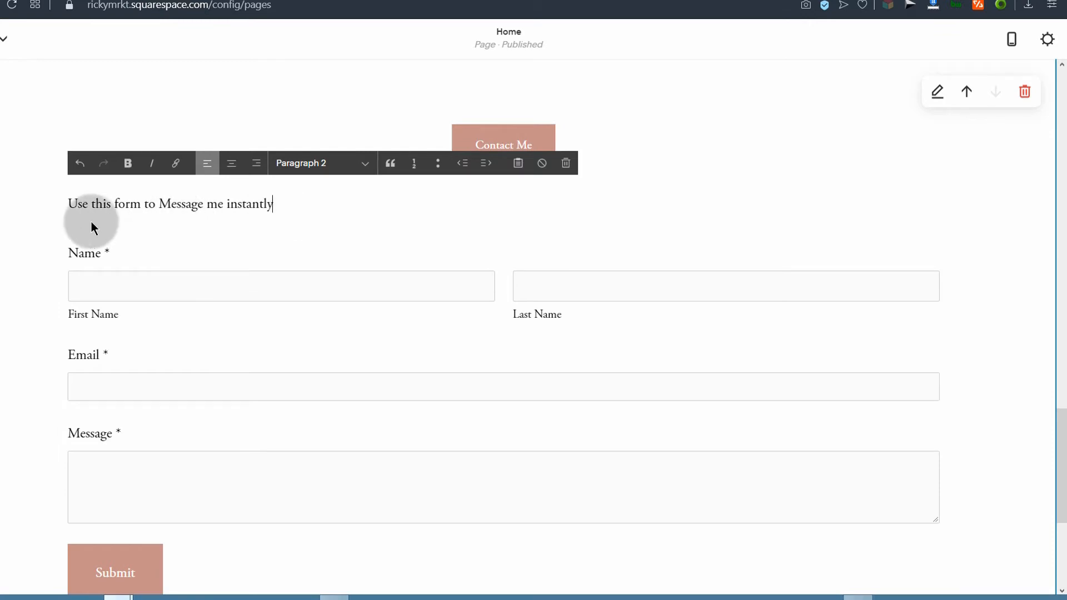
pyautogui.click(51, 222)
# Open the site footer below the form for editing
pyautogui.scroll(-5, 321, 286)
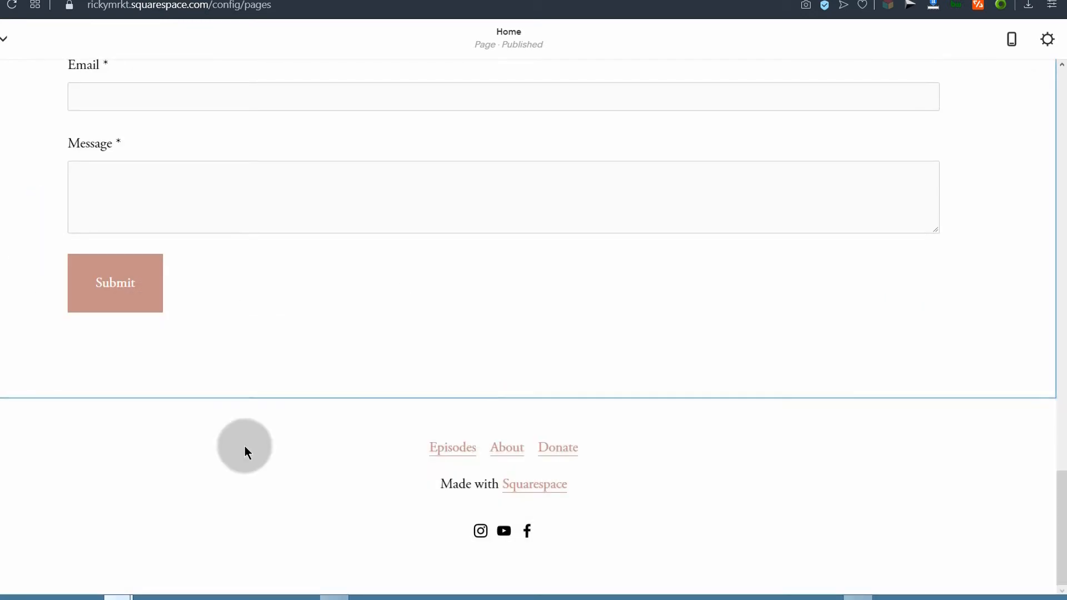
pyautogui.scroll(5, 189, 222)
pyautogui.scroll(-5, 202, 200)
pyautogui.moveTo(452, 445)
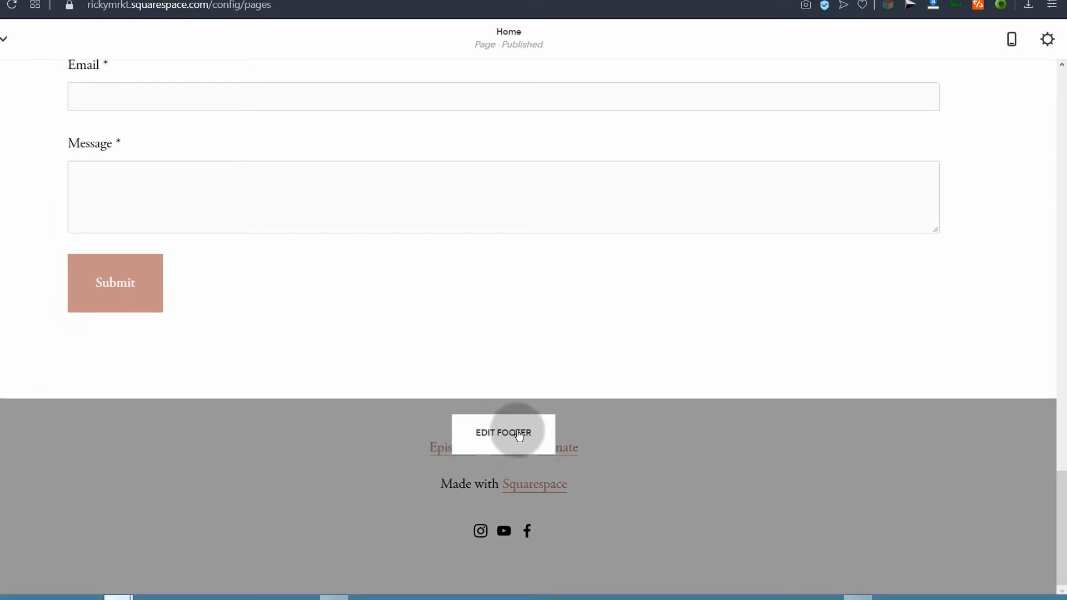
pyautogui.click(504, 432)
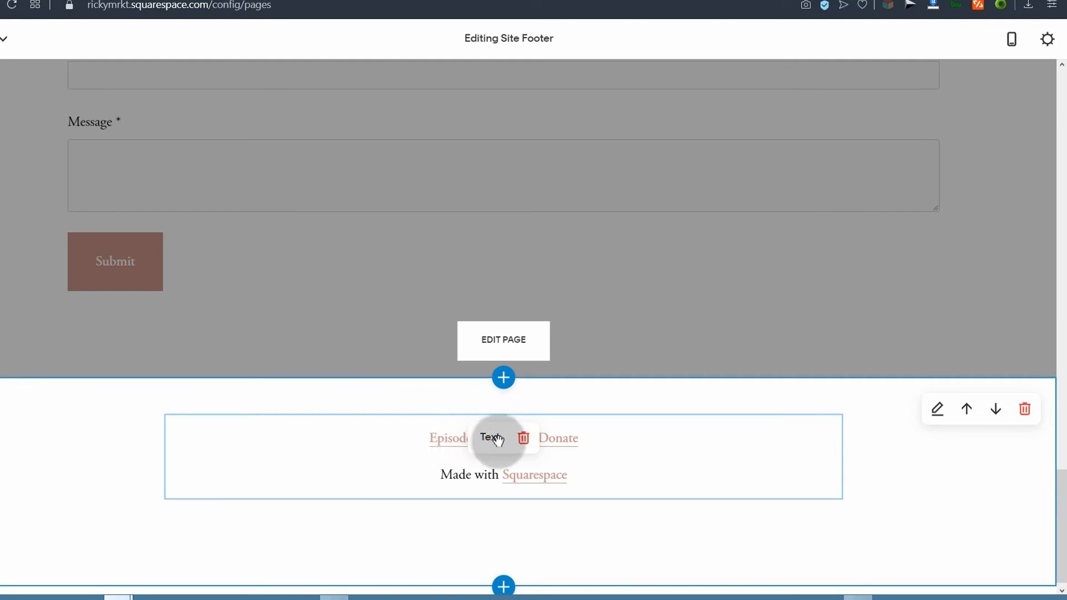
# Replace the "Episodes" link text in the footer with "Blog"
pyautogui.click(497, 438)
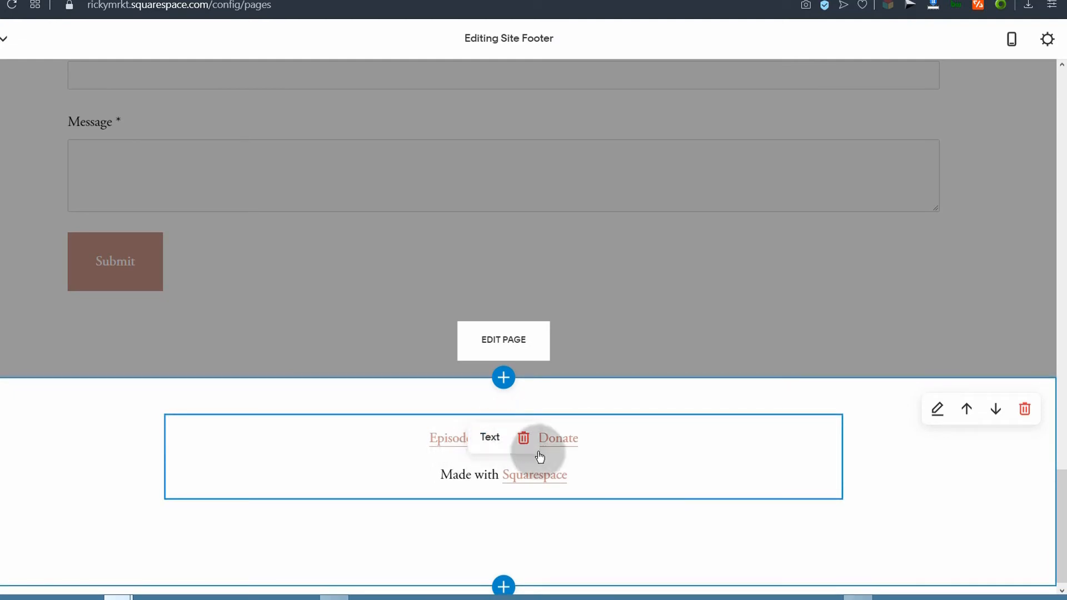
pyautogui.click(427, 440)
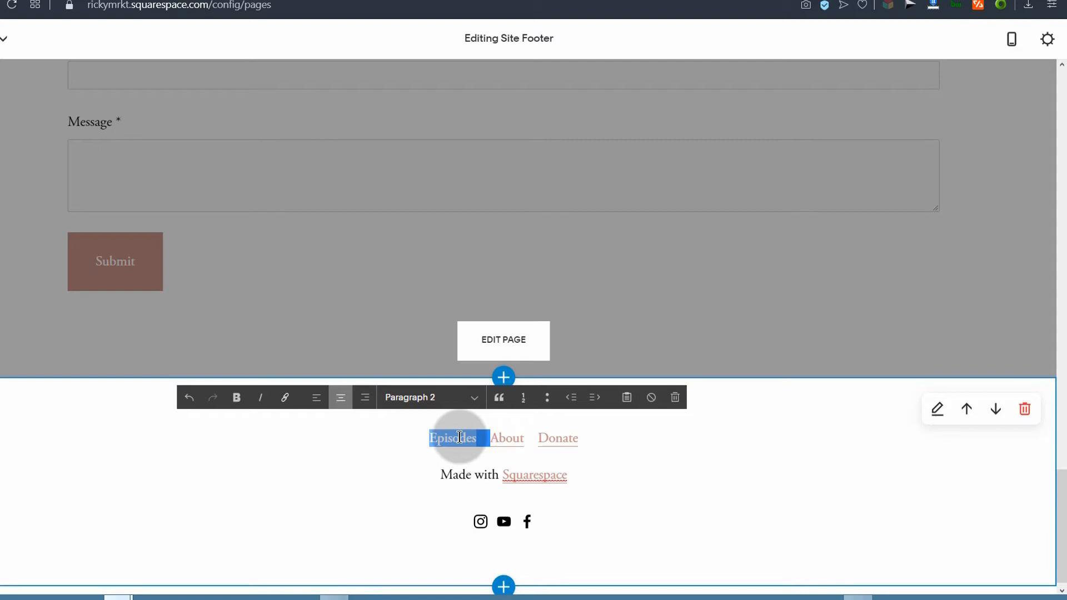
pyautogui.click(459, 437)
pyautogui.click(617, 471)
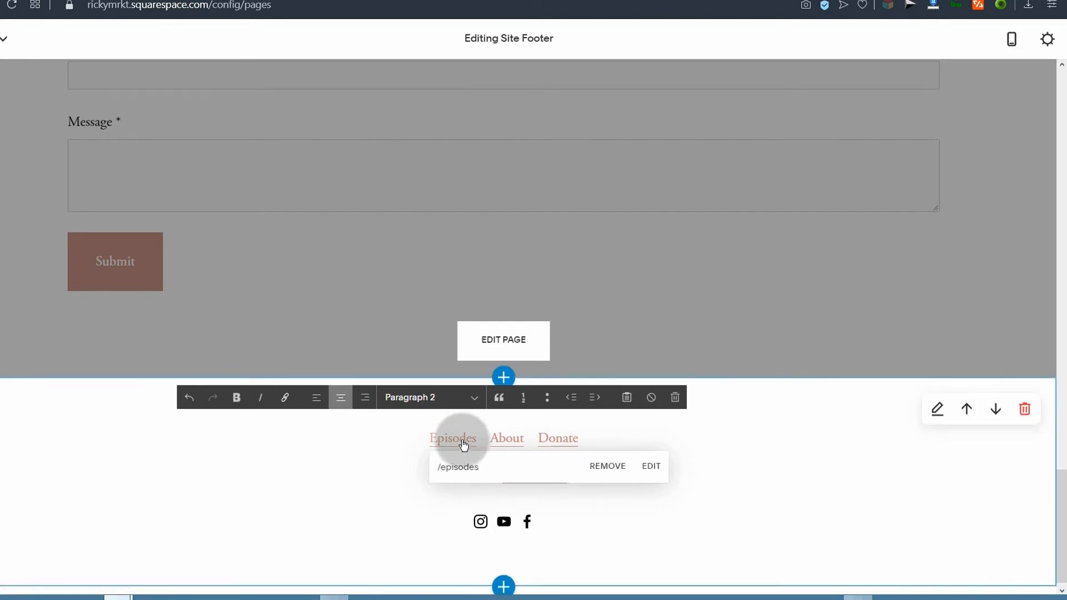
pyautogui.click(487, 474)
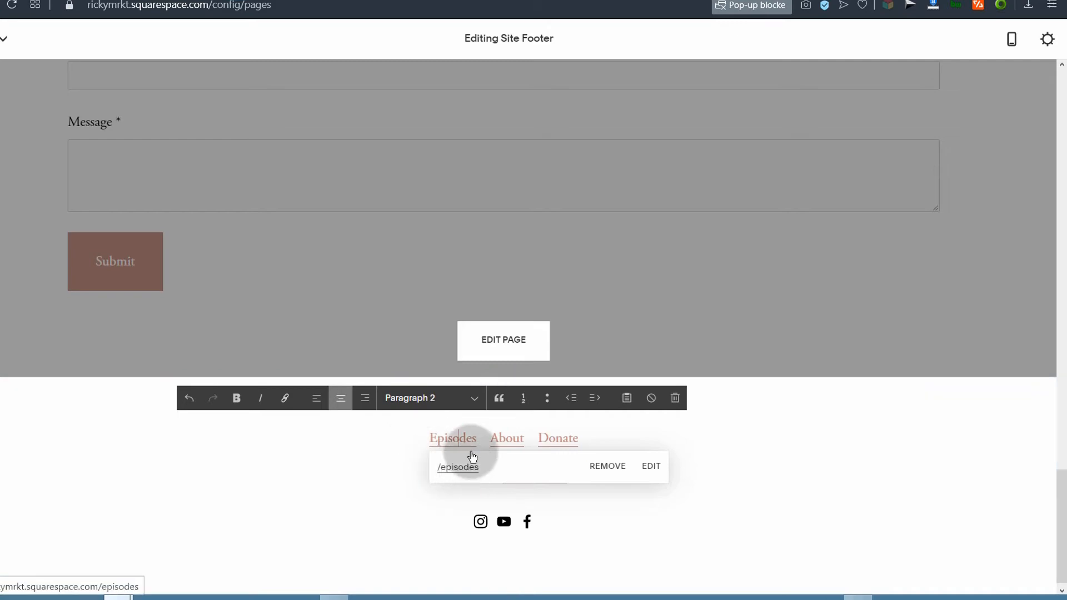
pyautogui.moveTo(478, 439); pyautogui.dragTo(448, 439)
pyautogui.click(428, 437)
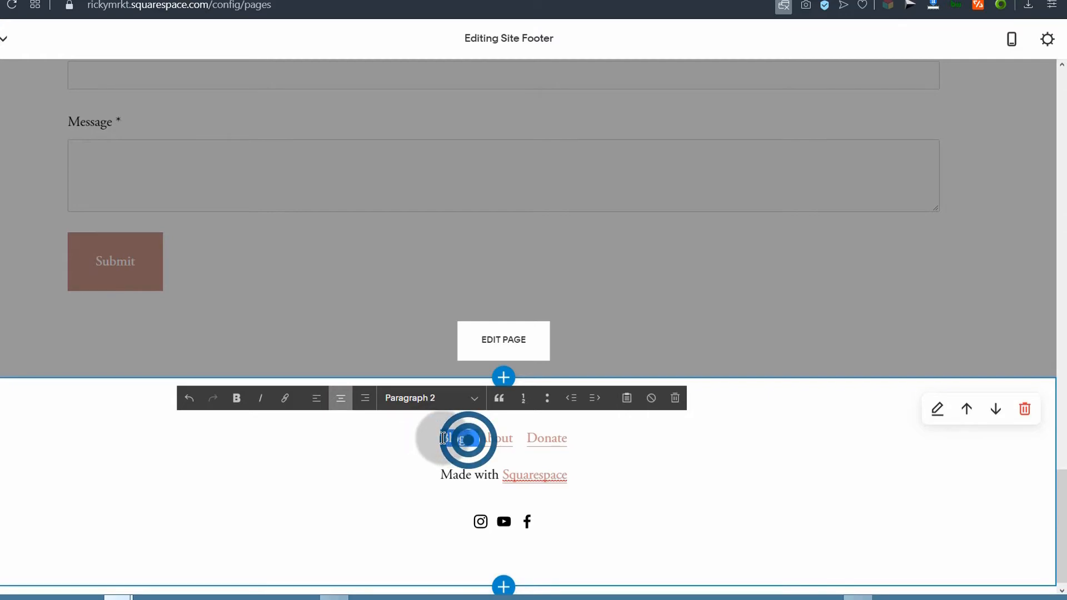
# Link the footer's "Blog" text to the Blog page, then save and apply the link
pyautogui.click(286, 397)
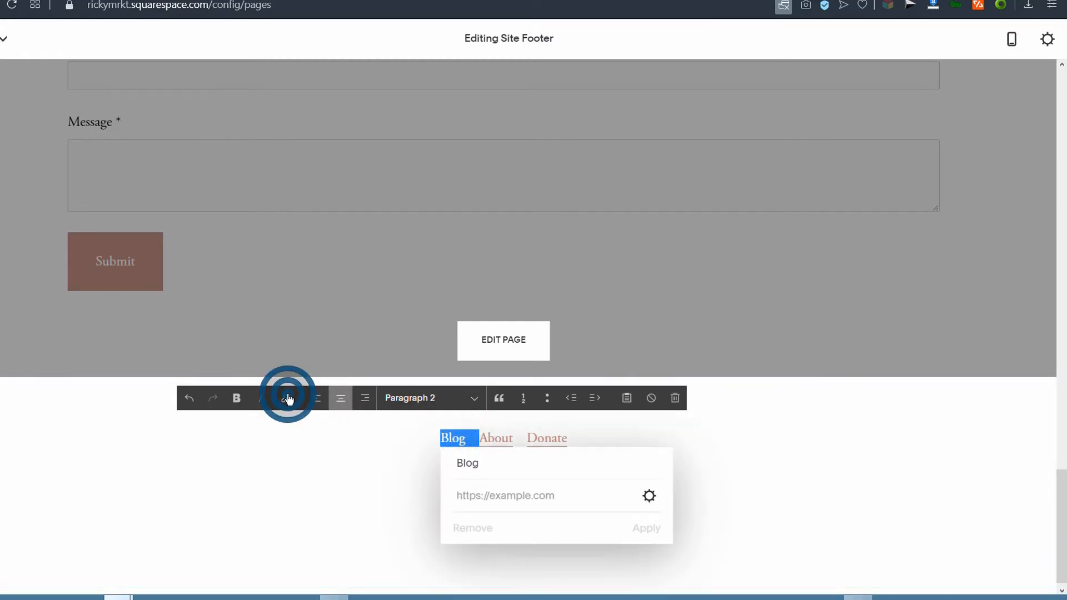
pyautogui.click(650, 497)
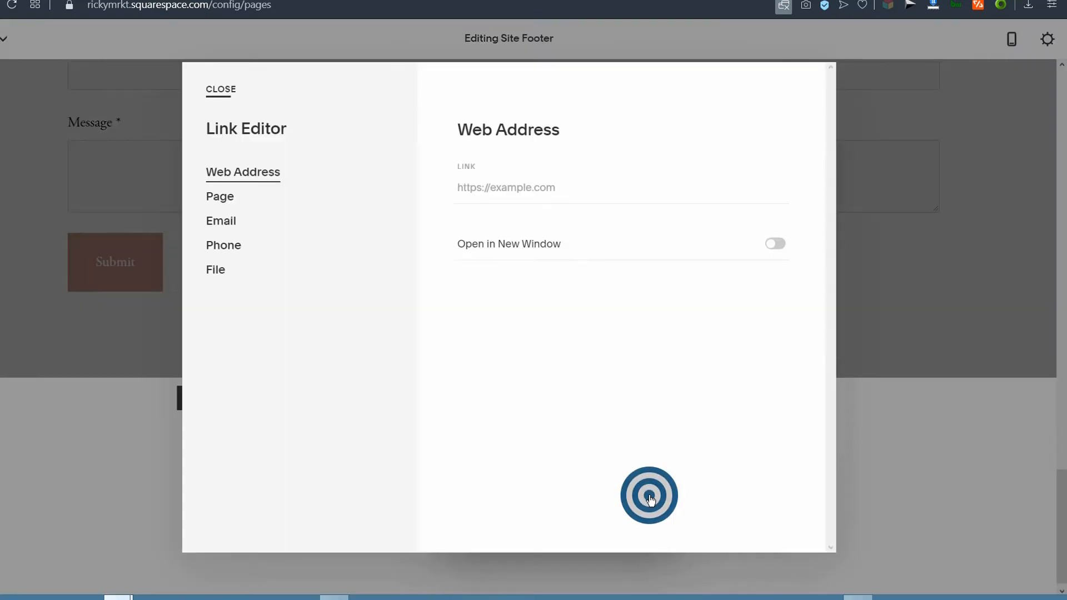
pyautogui.click(222, 197)
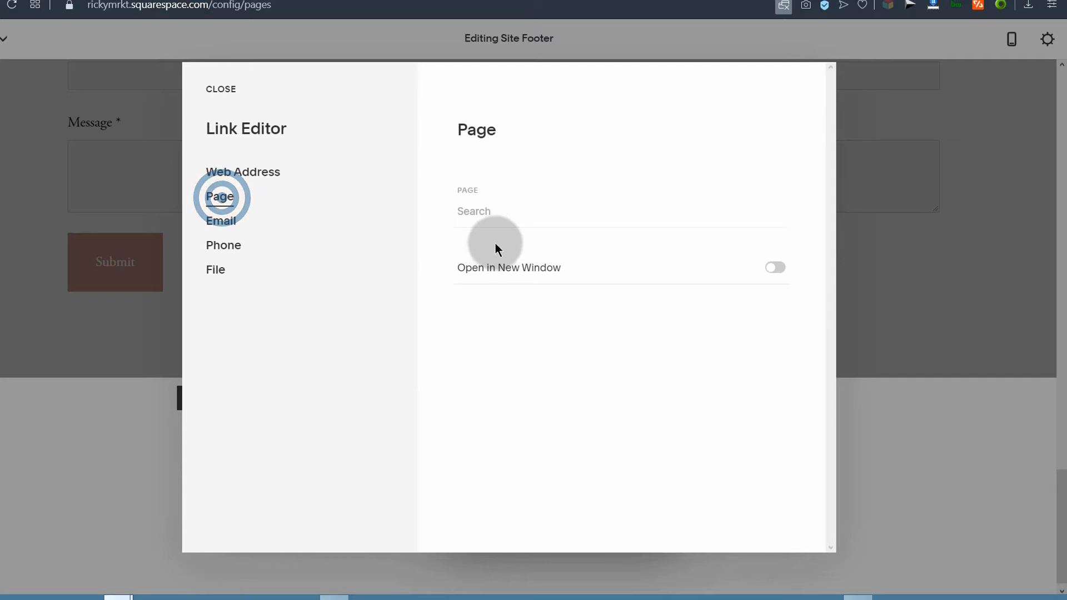
pyautogui.click(484, 209)
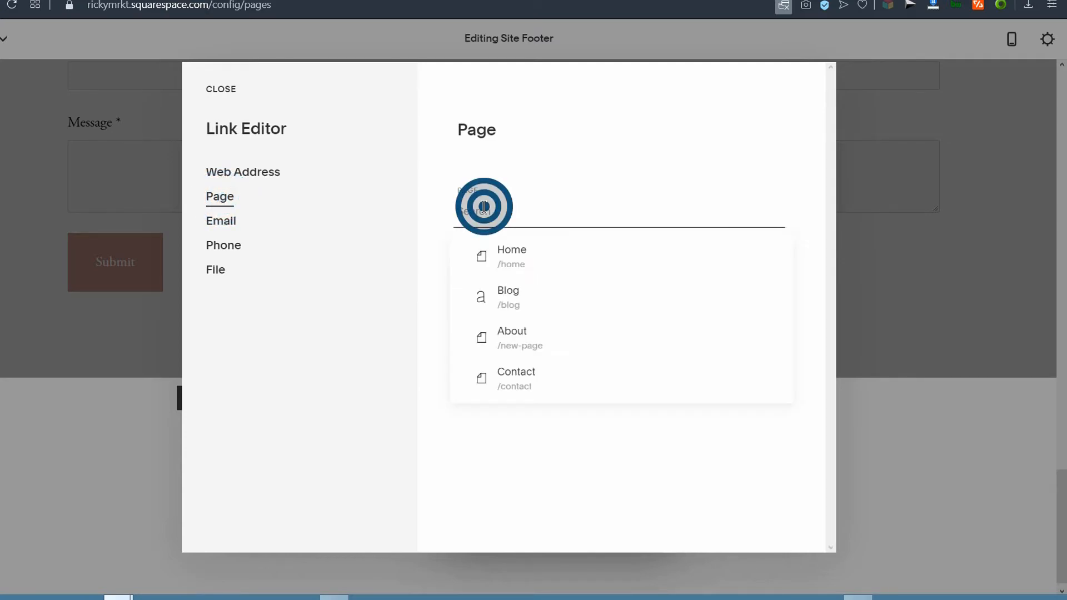
pyautogui.click(518, 299)
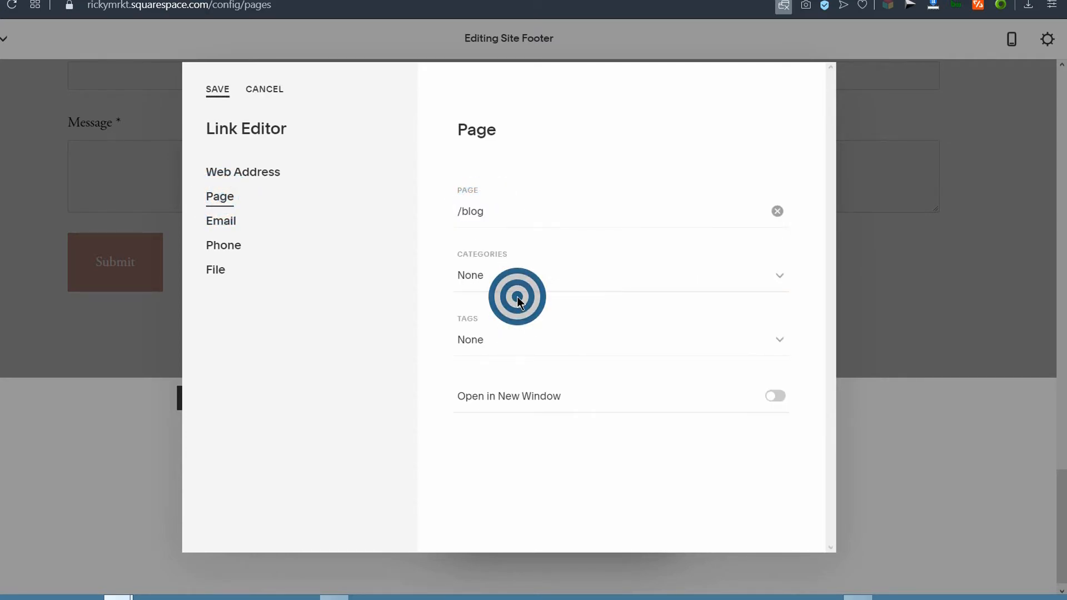
pyautogui.click(220, 90)
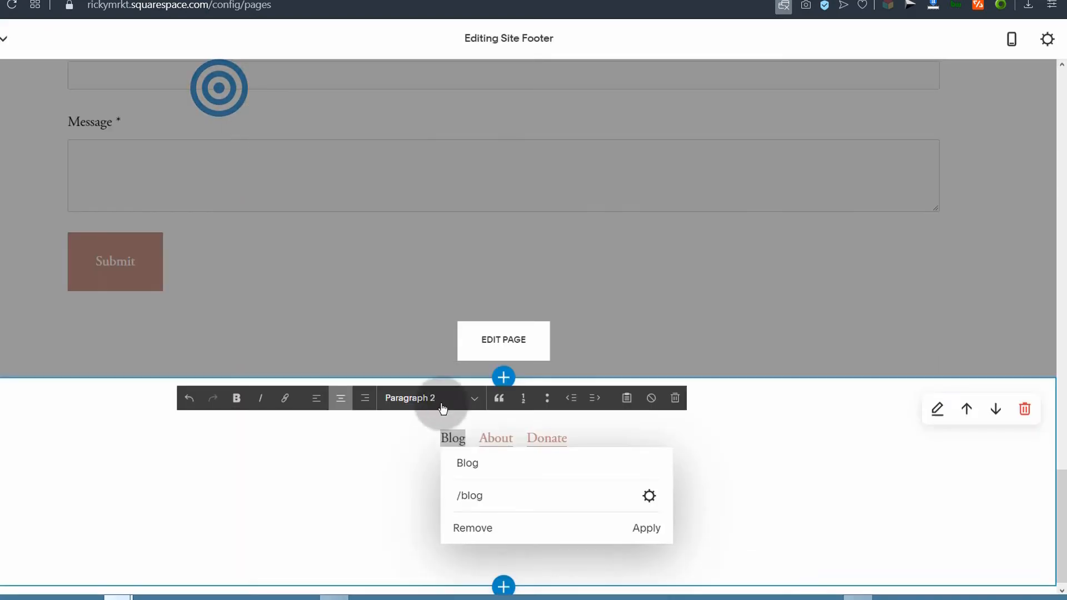
pyautogui.click(646, 528)
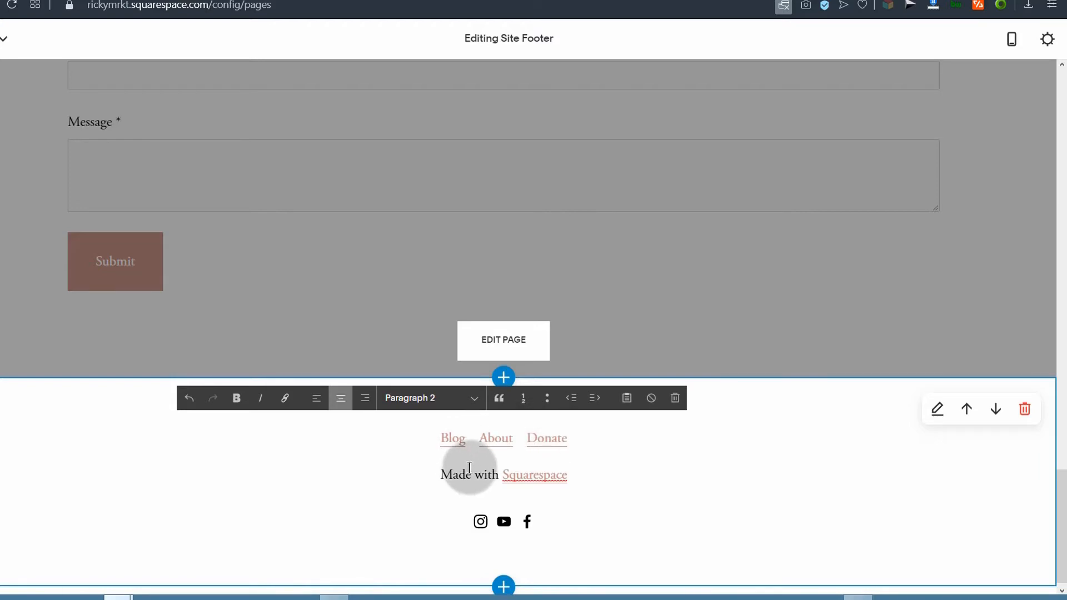
# Replace the "Donate" link text in the footer with "Home"
pyautogui.click(531, 440)
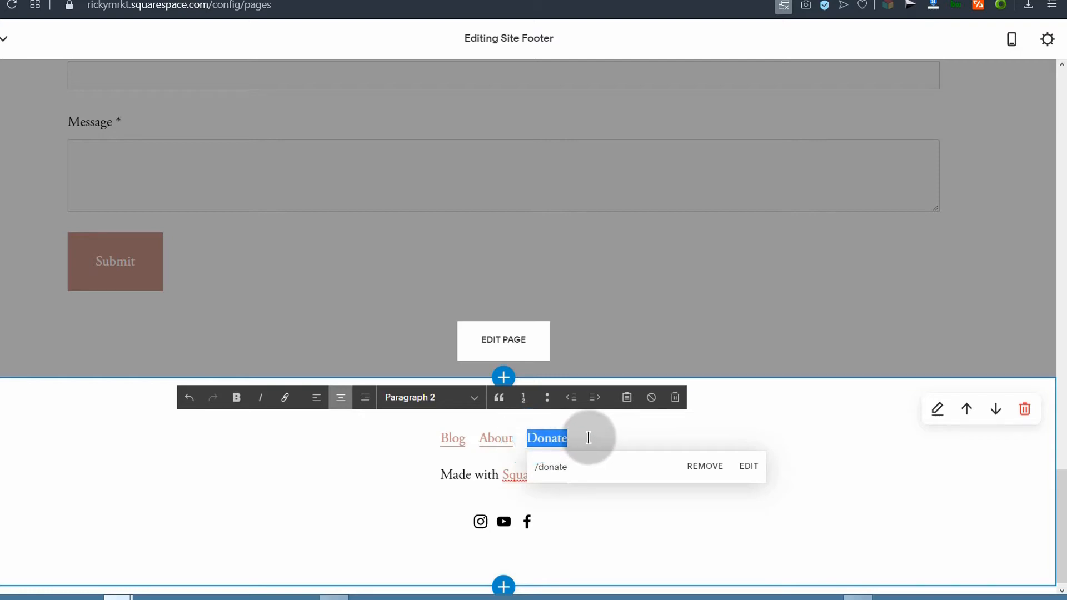
pyautogui.write('Hom')
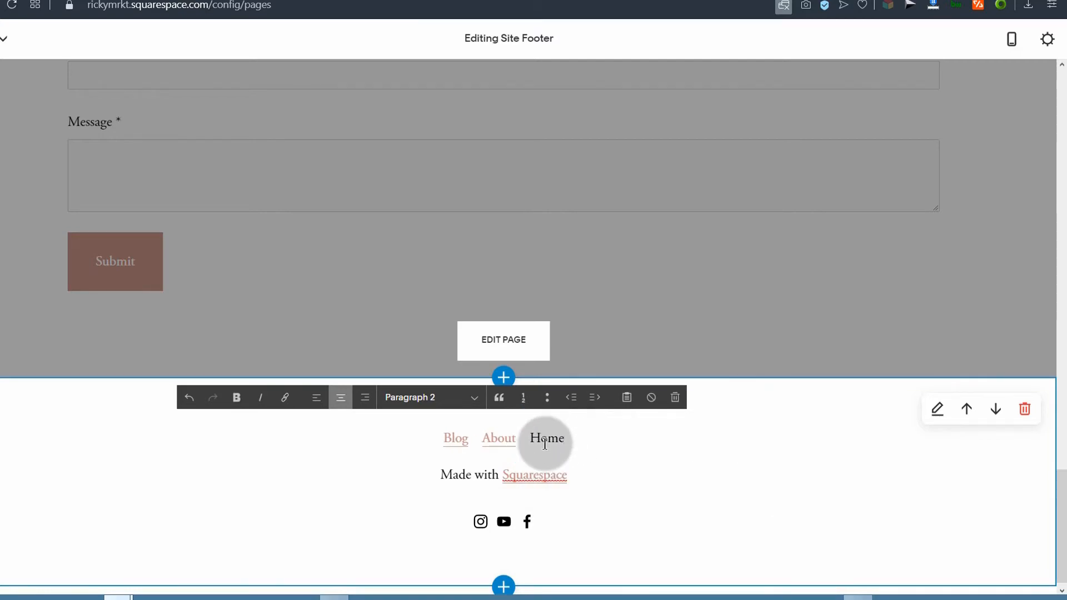
# Link the footer's "Home" text to the Home page, then save and apply the link
pyautogui.click(285, 398)
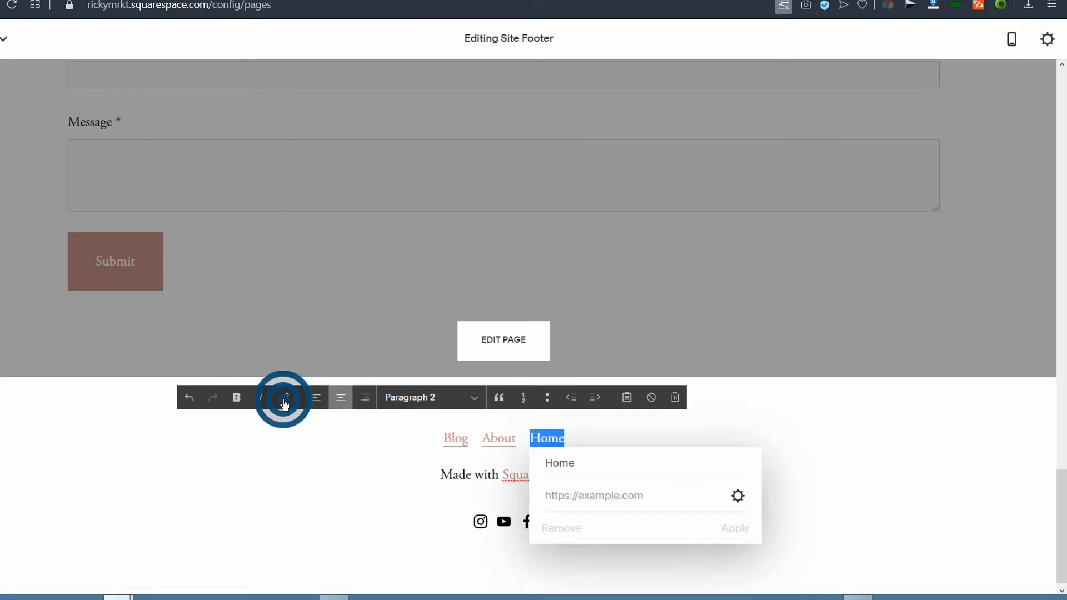
pyautogui.click(741, 496)
pyautogui.click(218, 196)
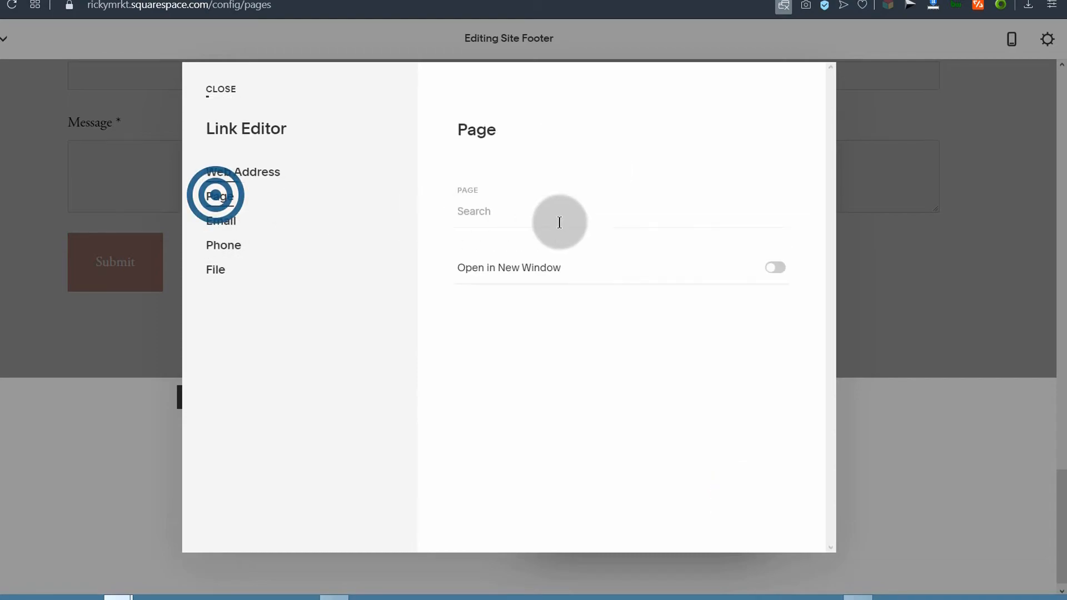
pyautogui.click(508, 217)
pyautogui.click(508, 261)
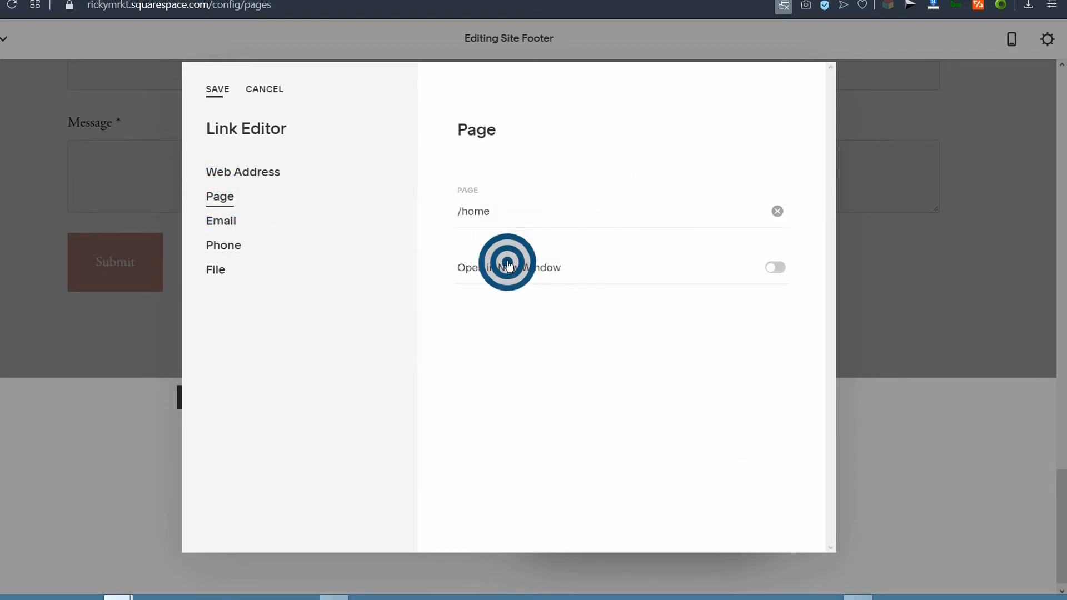
pyautogui.click(211, 94)
pyautogui.click(738, 533)
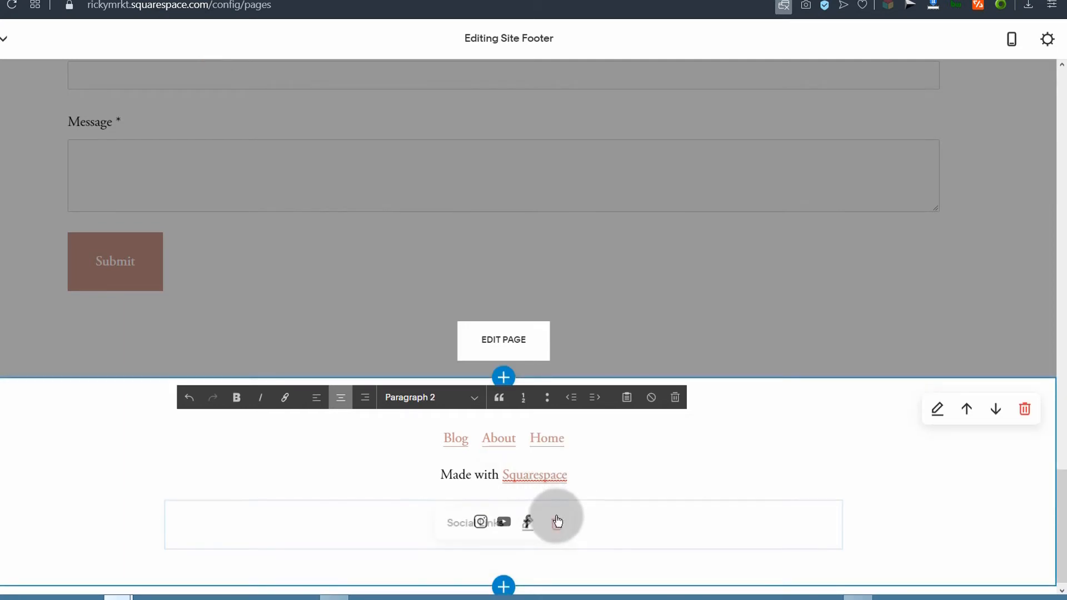
# Examine the accounts in the footer's Social Links block and close its settings without making changes
pyautogui.click(475, 520)
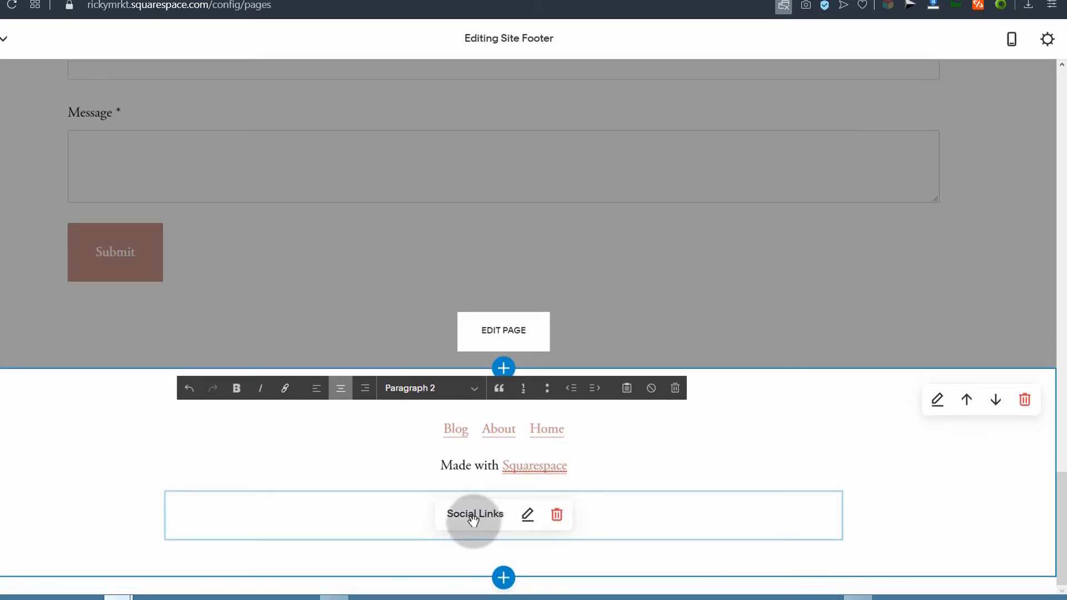
pyautogui.click(535, 519)
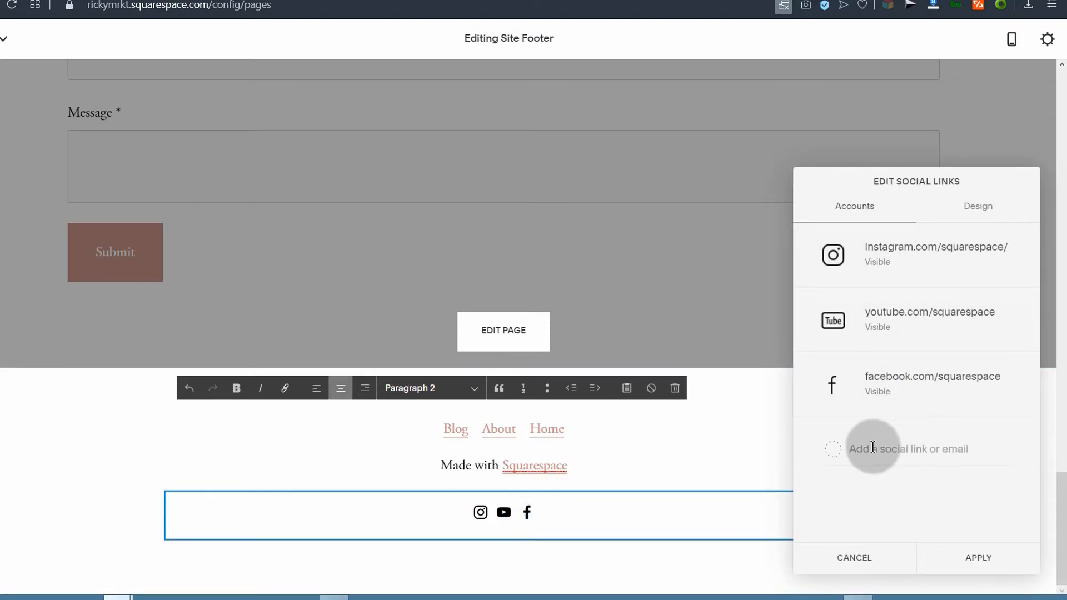
pyautogui.click(859, 559)
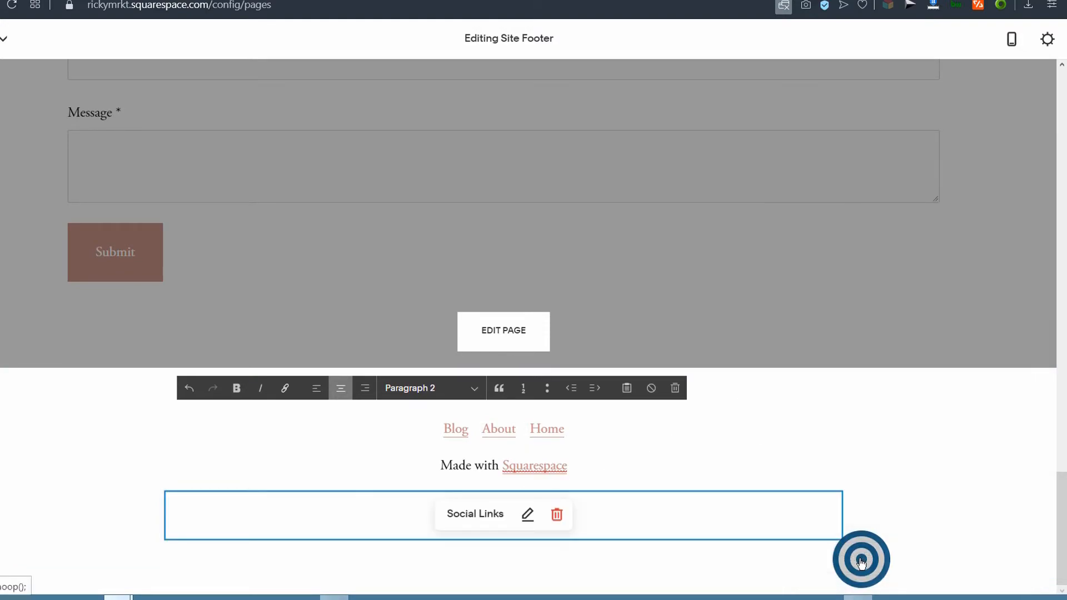
pyautogui.click(20, 424)
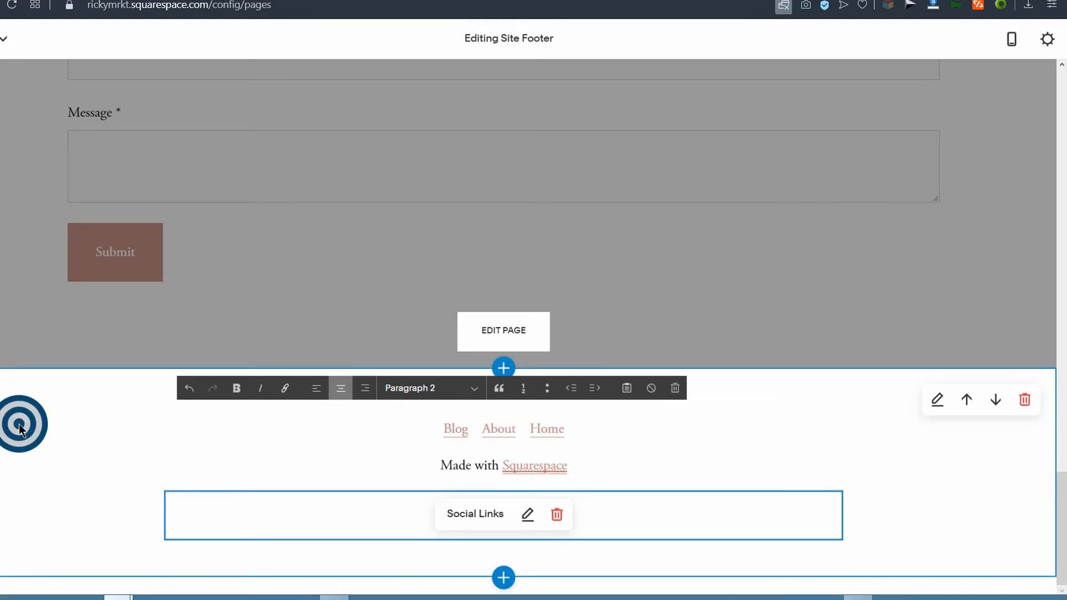
# Try a prebuilt footer section with Hours, Follow and Site Title columns below the existing footer, then remove that section
pyautogui.click(503, 581)
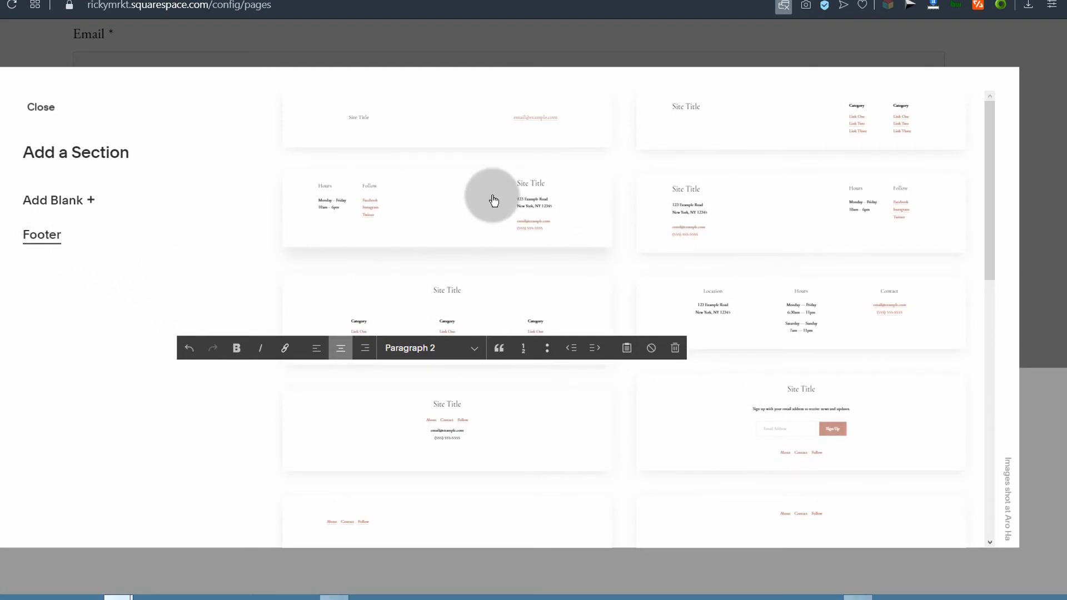
pyautogui.click(389, 199)
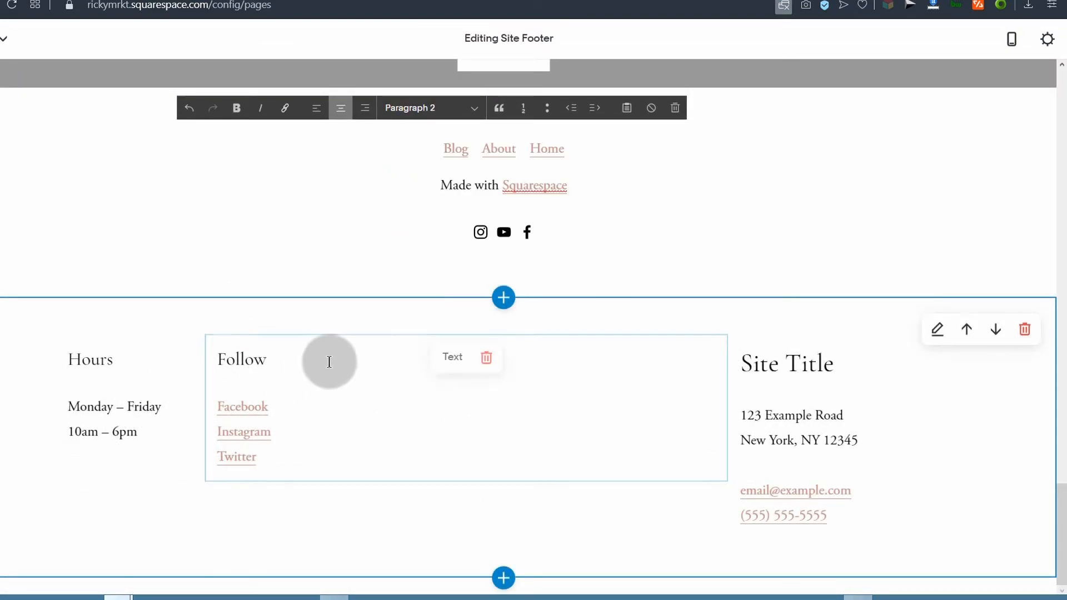
pyautogui.click(1025, 331)
pyautogui.click(556, 355)
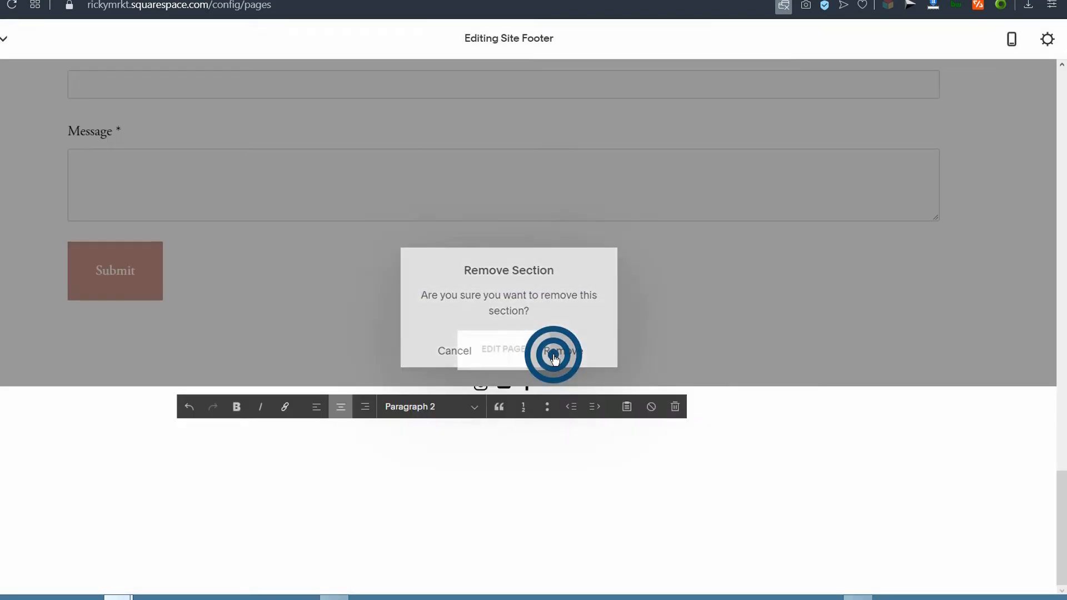
pyautogui.moveTo(503, 578)
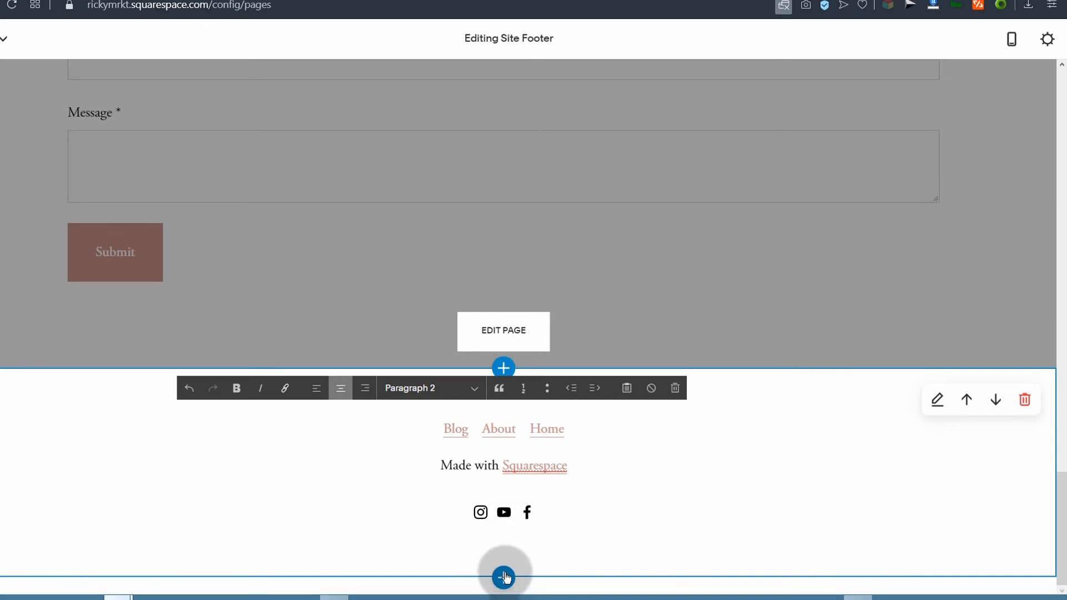
pyautogui.click(528, 535)
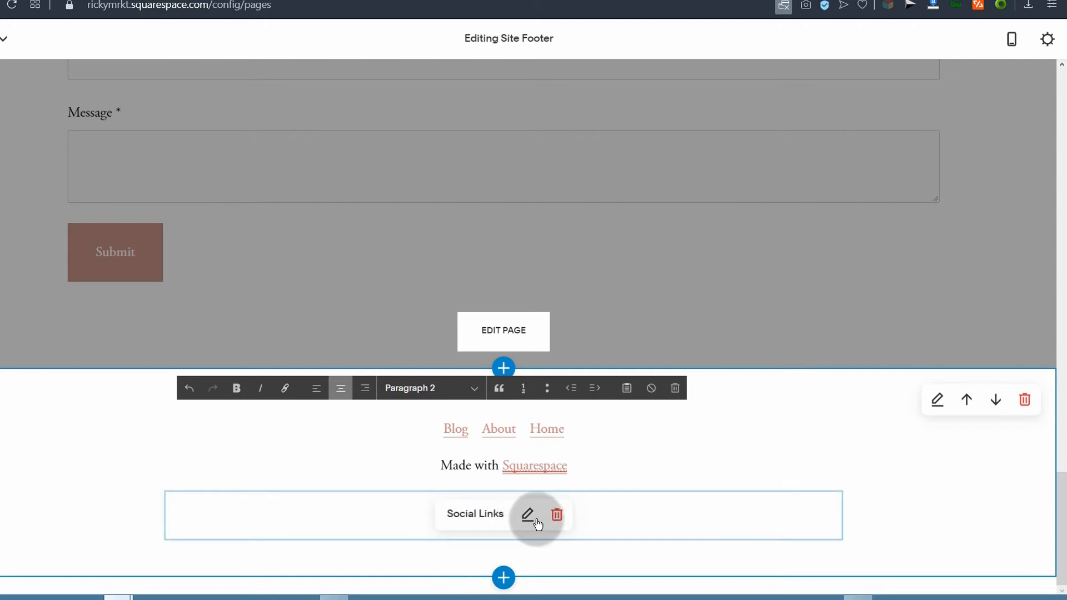
# Leave the footer editor for the Home page editor and save the changes
pyautogui.scroll(15, 537, 519)
pyautogui.scroll(5, 548, 529)
pyautogui.scroll(-15, 548, 529)
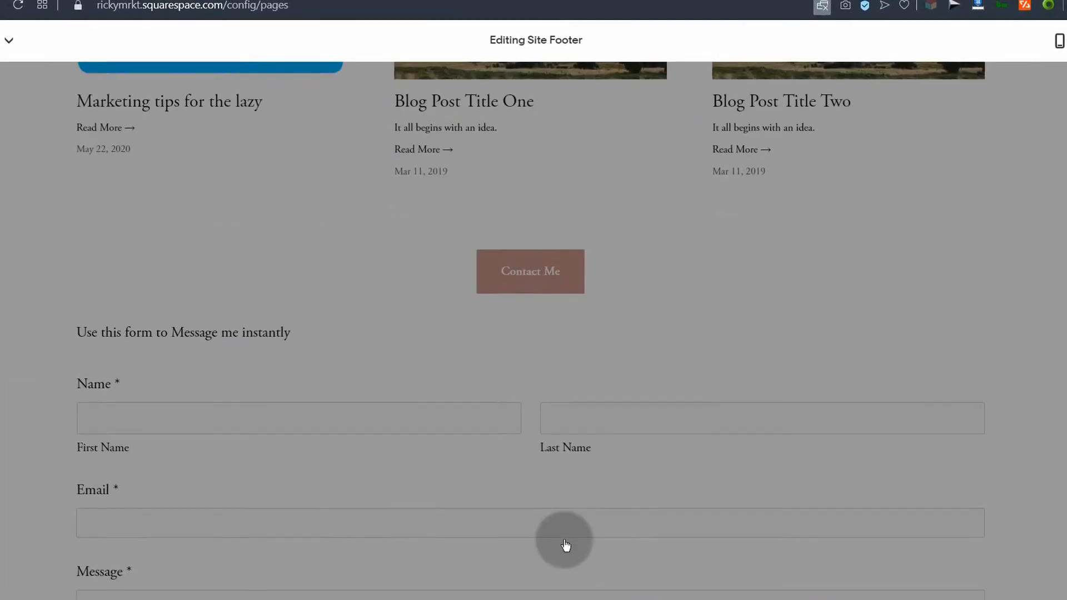
pyautogui.click(643, 291)
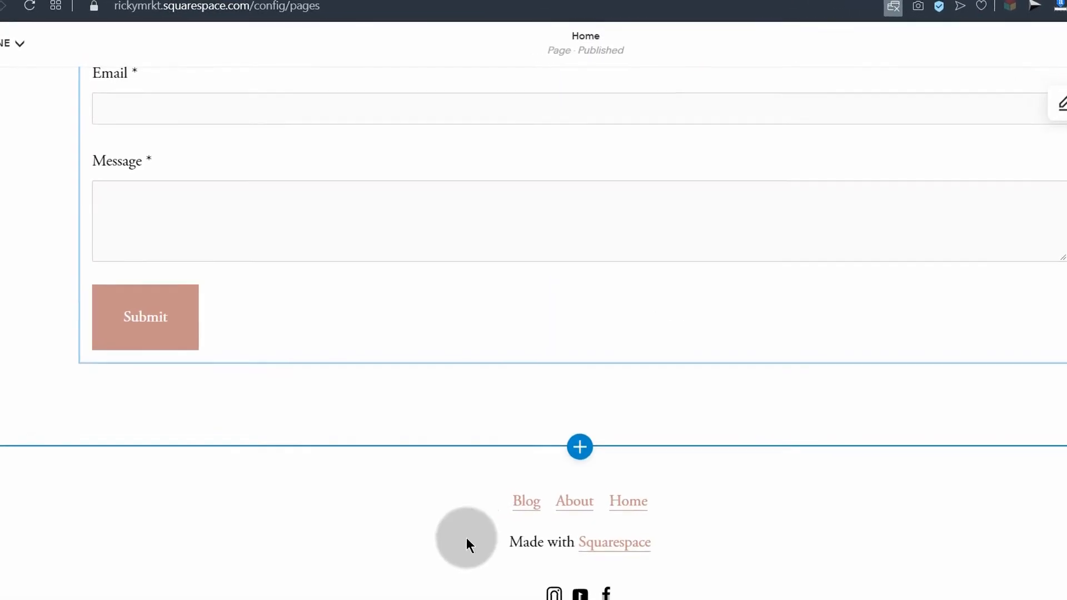
pyautogui.scroll(15, 465, 538)
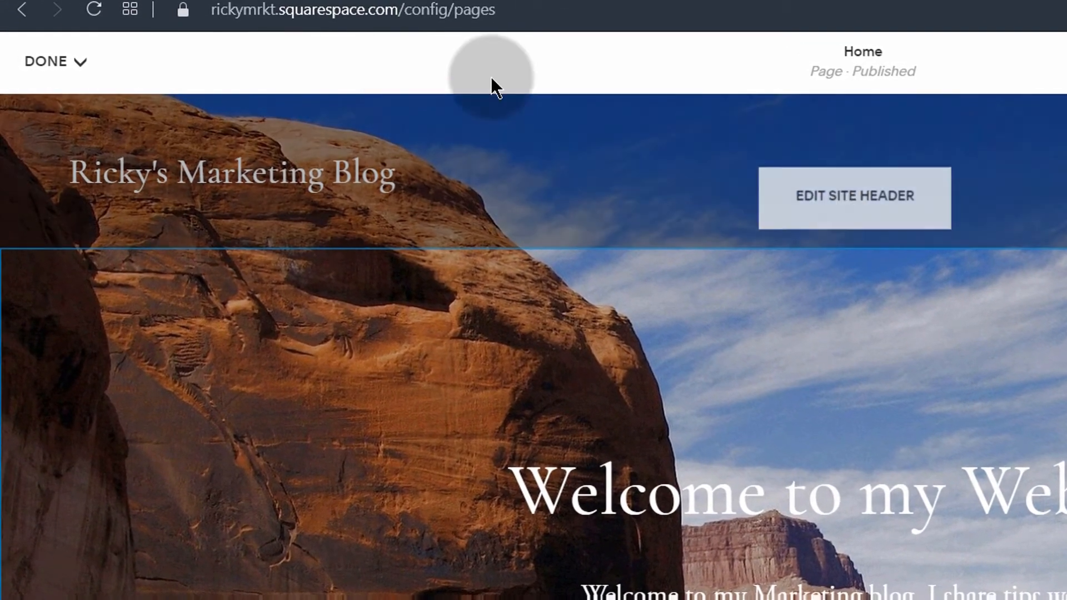
pyautogui.click(77, 61)
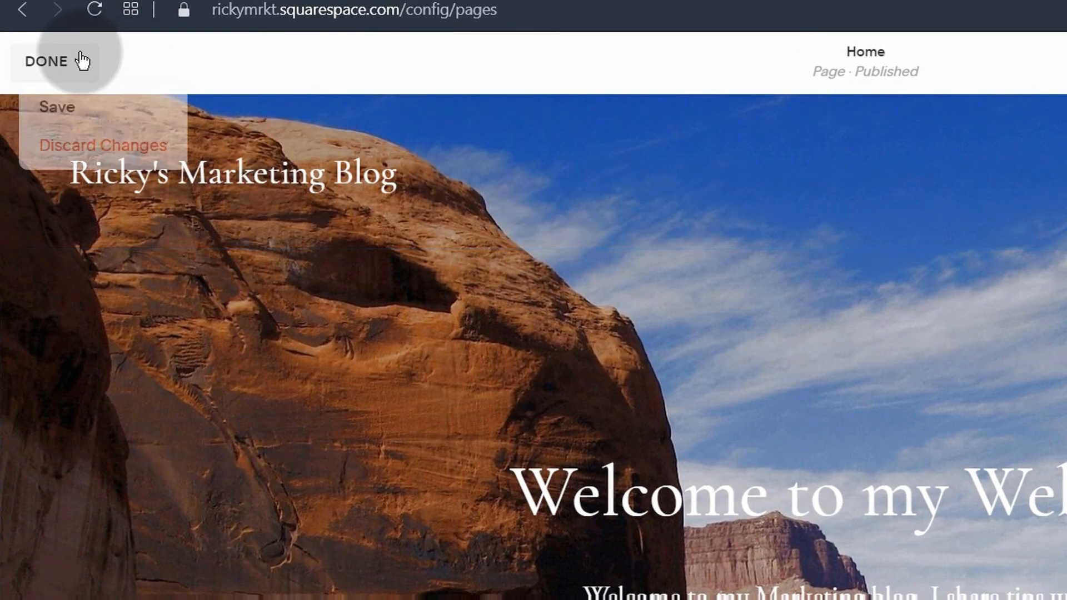
pyautogui.click(65, 114)
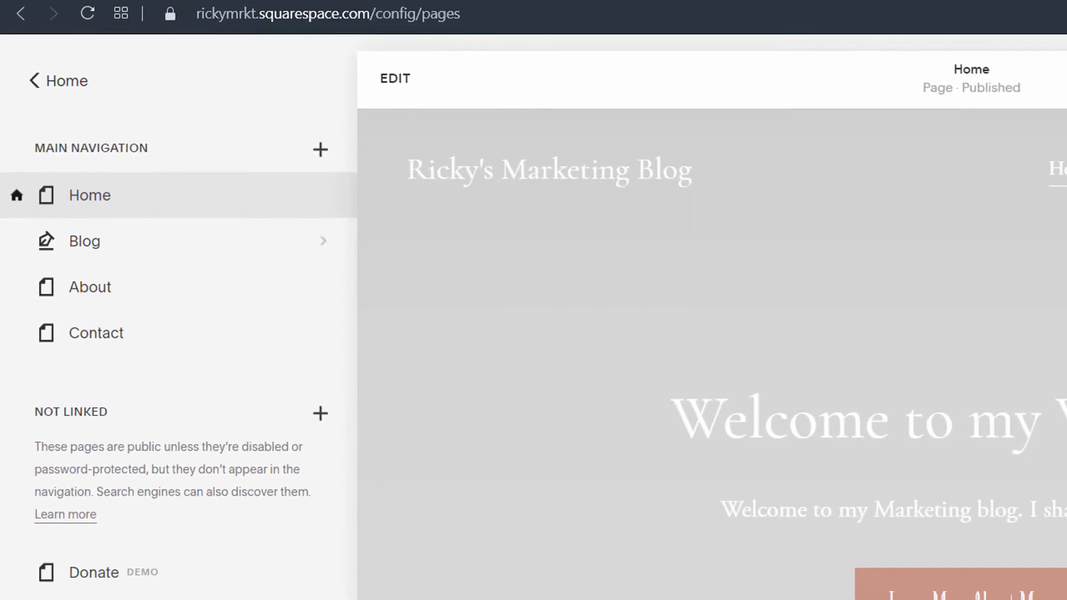
# Switch to the private Opera window and reload the live site to check it as a visitor
pyautogui.click(284, 578)
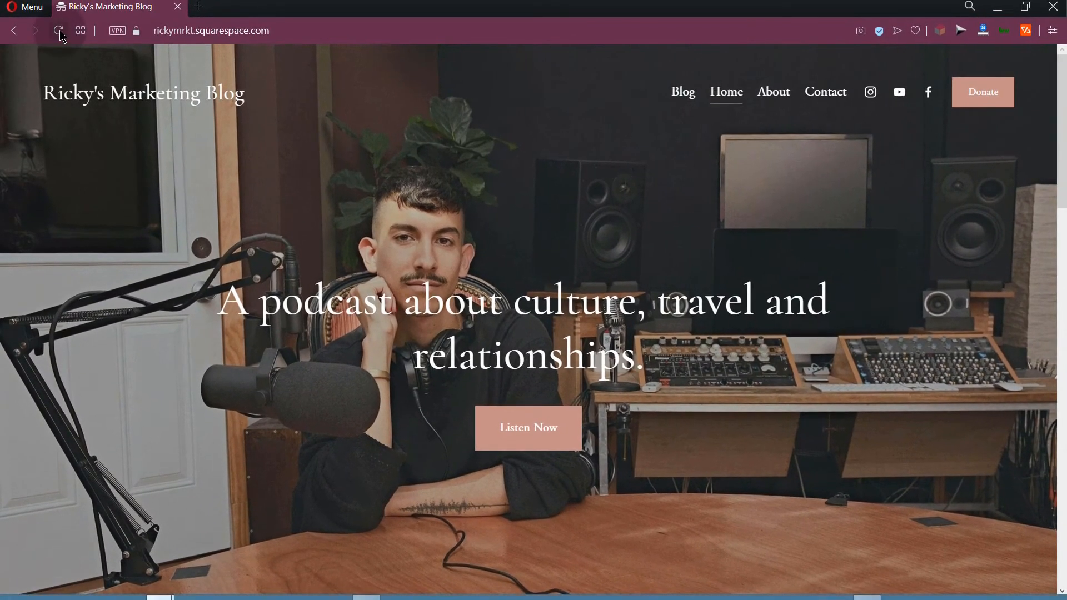
pyautogui.click(60, 31)
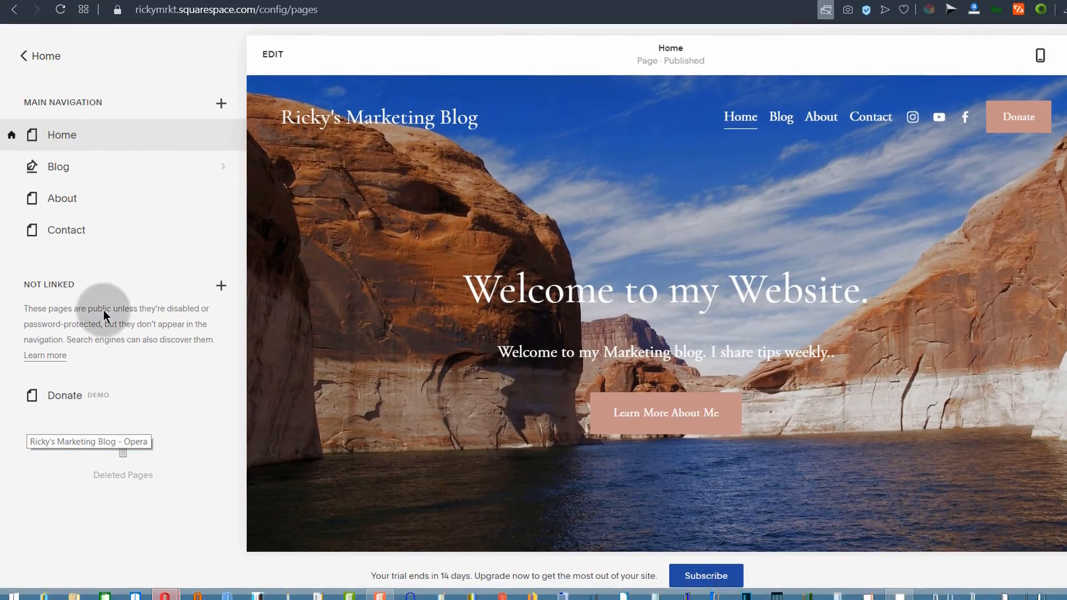
# In the site settings, set Site Availability to Password Protected, enter a site password and save
pyautogui.click(39, 55)
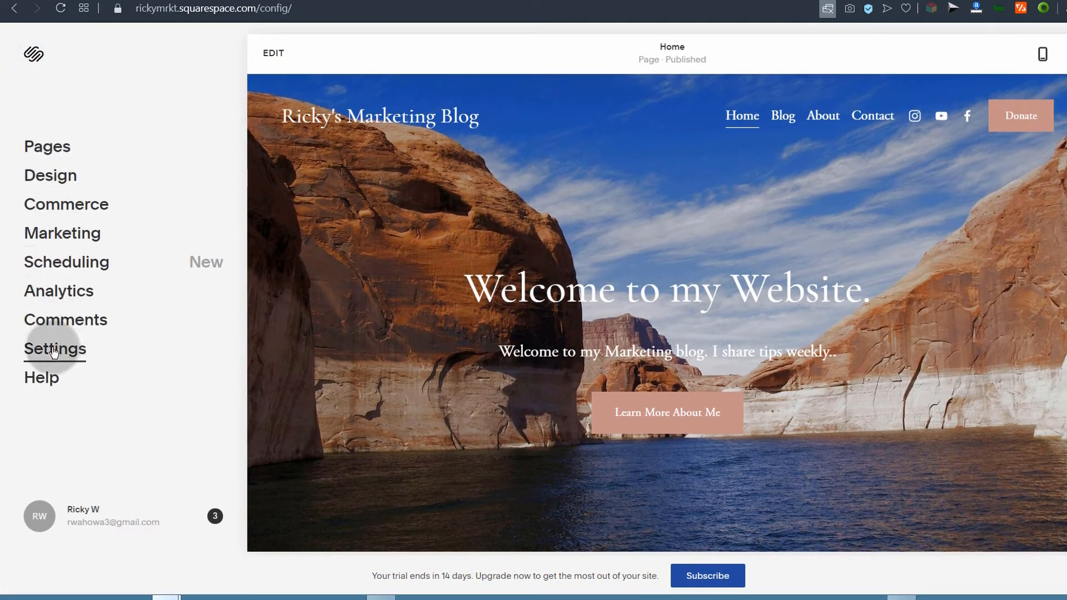
pyautogui.click(53, 352)
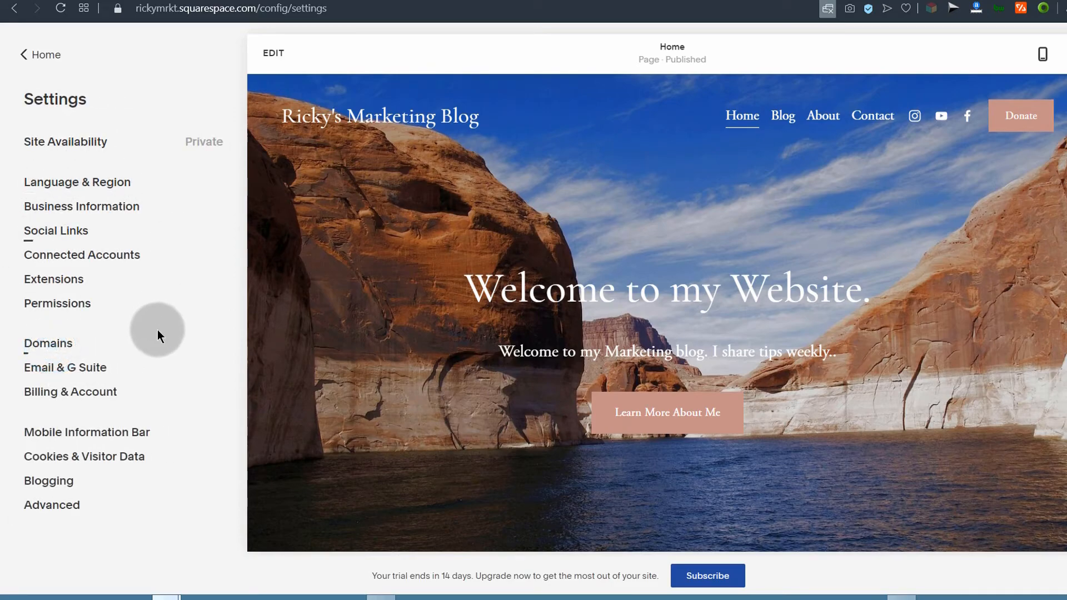
pyautogui.click(47, 151)
pyautogui.click(50, 257)
pyautogui.click(85, 304)
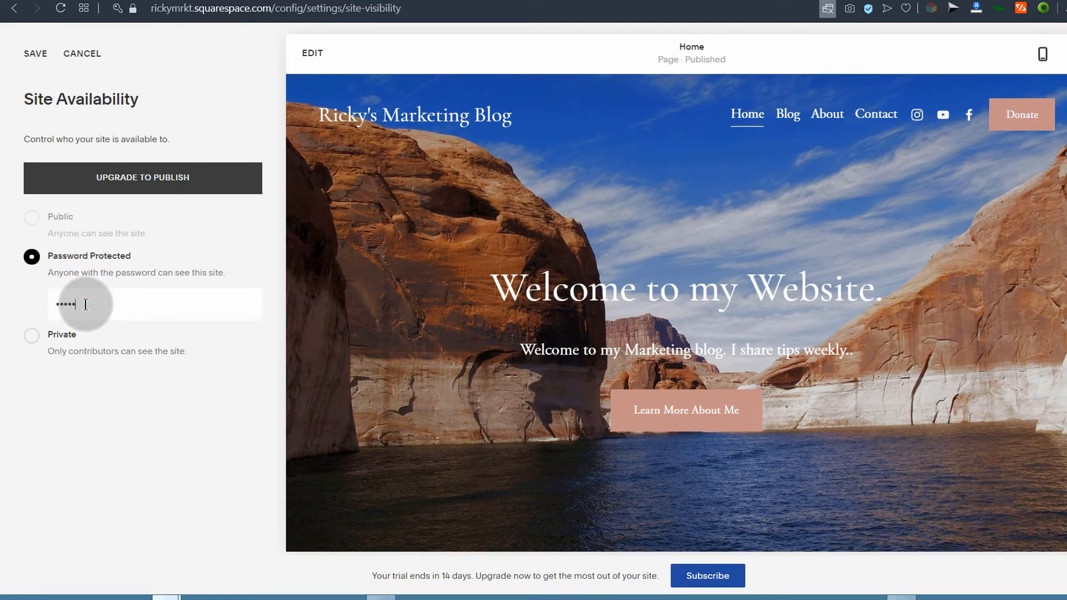
pyautogui.click(28, 53)
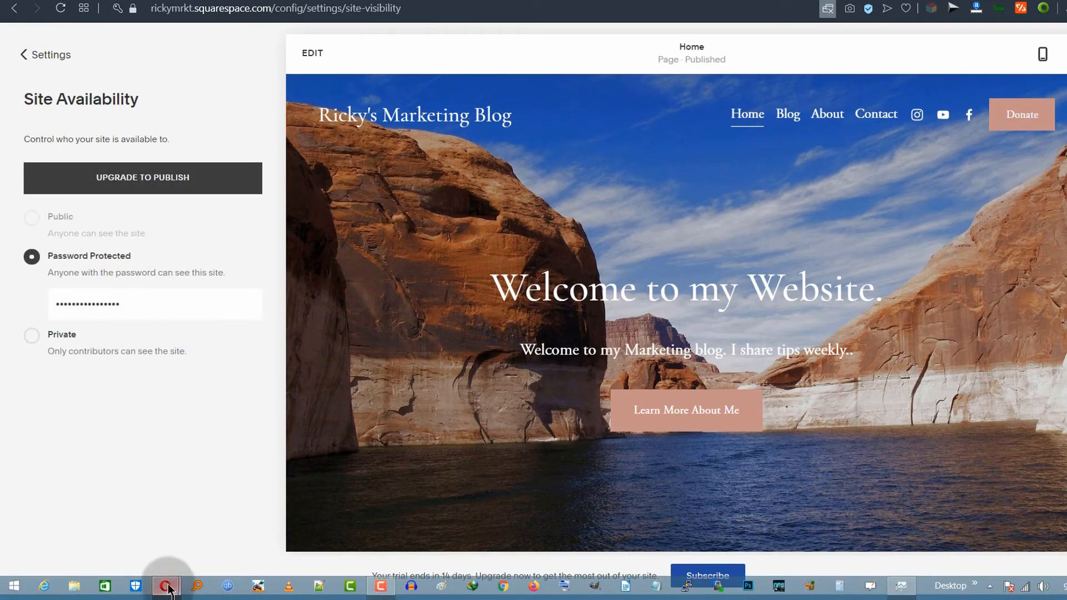
# Switch to the private Opera window, reload the live site and enter the site password to unlock it
pyautogui.moveTo(168, 590)
pyautogui.click(242, 521)
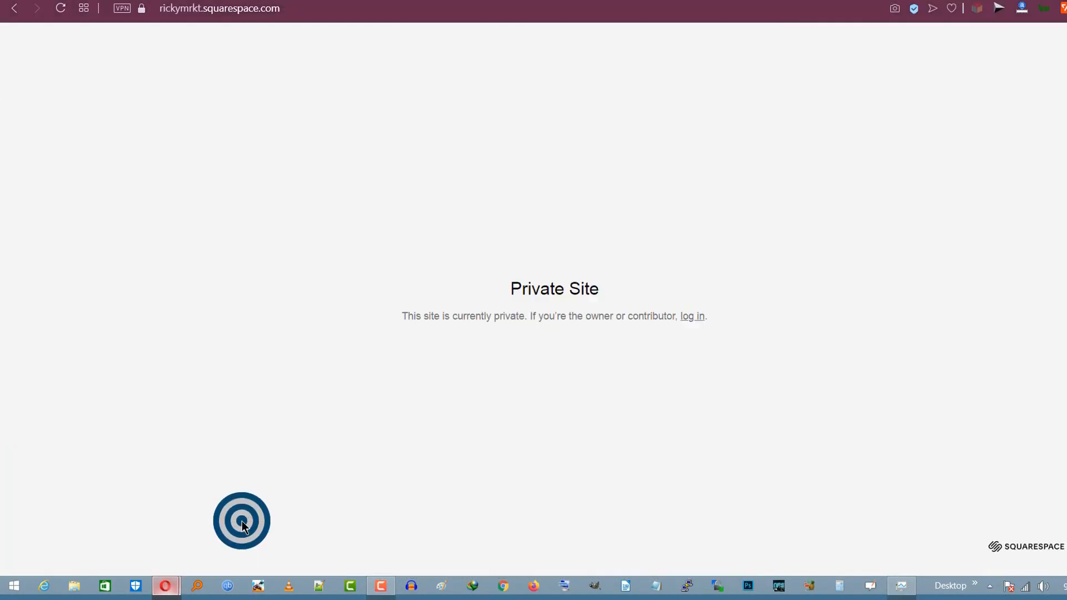
pyautogui.click(61, 8)
pyautogui.click(210, 133)
pyautogui.click(481, 327)
pyautogui.click(505, 361)
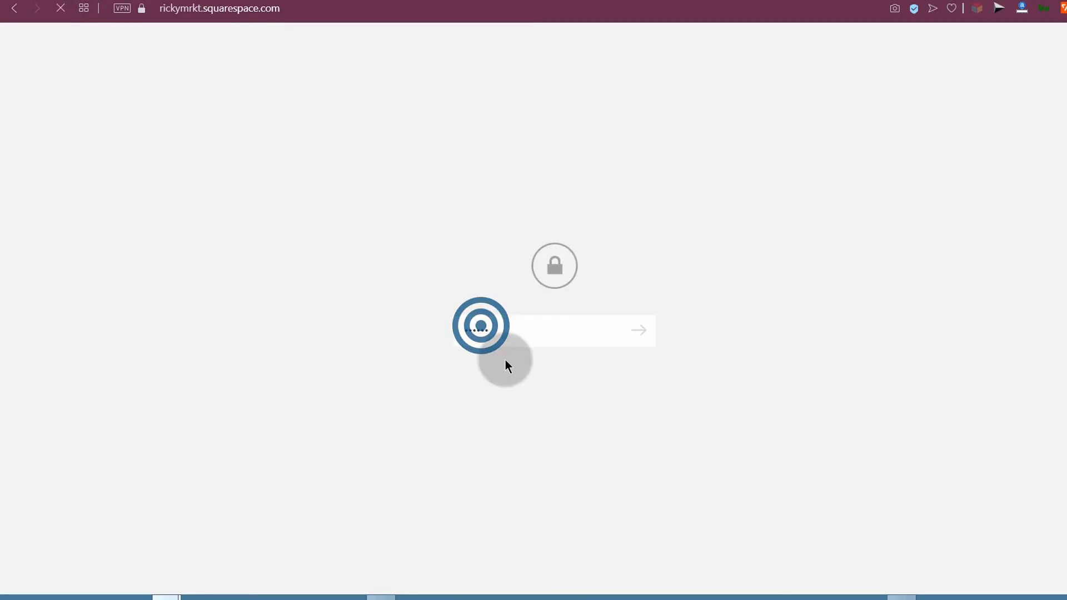
pyautogui.press('Return')
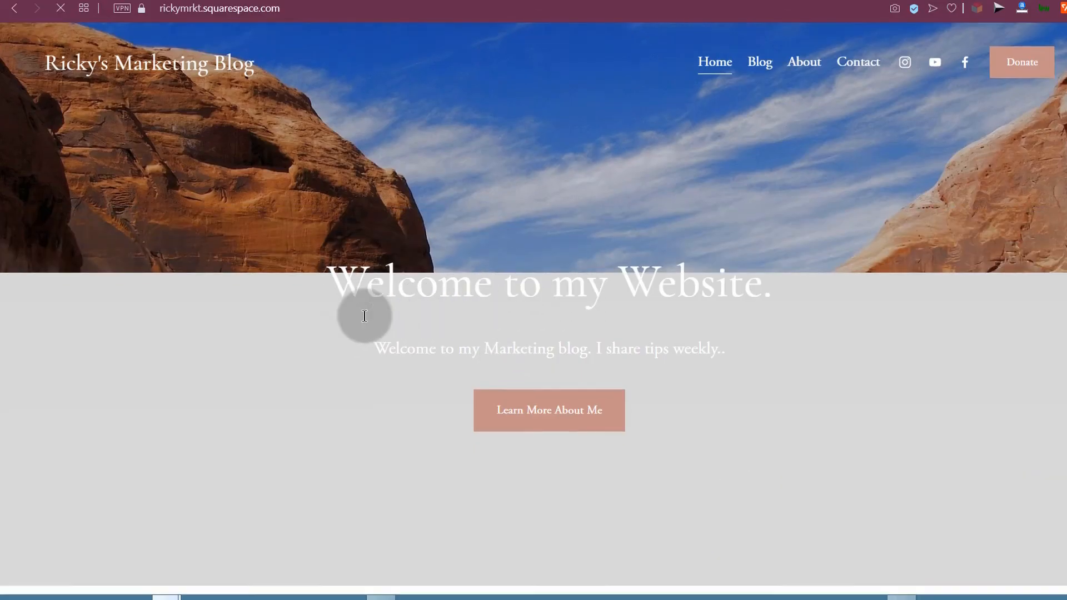
# Look through the live homepage from the headline through the video, latest posts and contact form to the footer links
pyautogui.scroll(-10, 364, 314)
pyautogui.scroll(10, 317, 272)
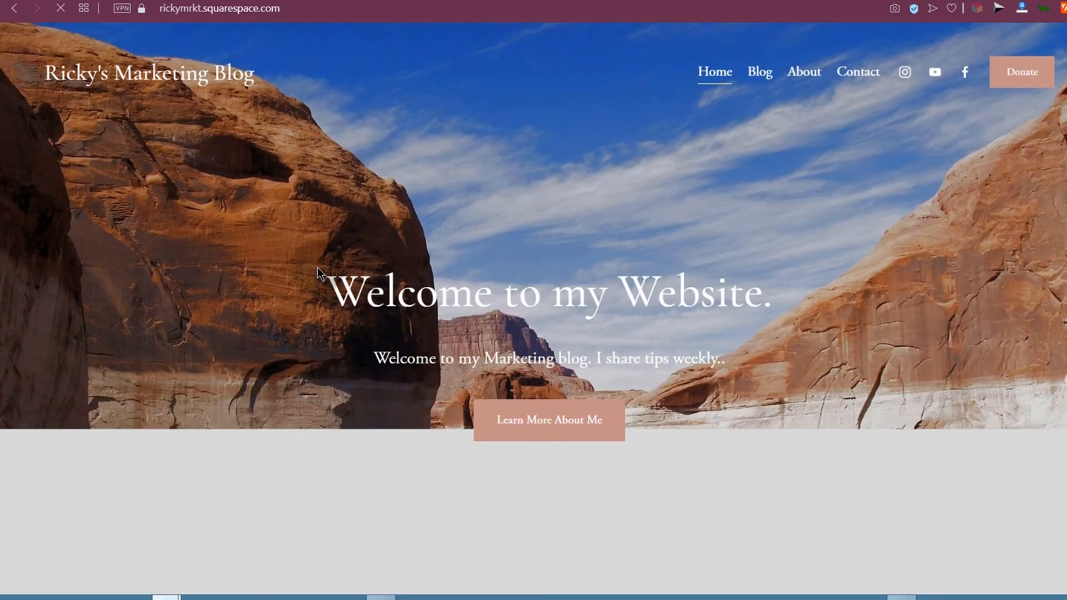
pyautogui.scroll(-14, 317, 267)
pyautogui.scroll(-10, 324, 267)
pyautogui.scroll(15, 324, 268)
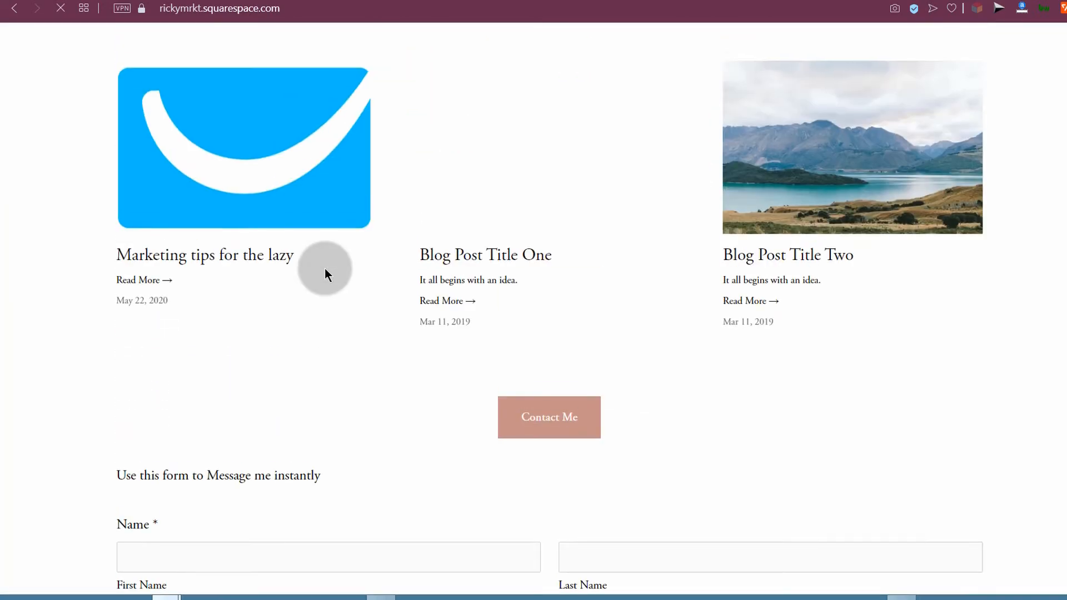
pyautogui.scroll(2, 324, 269)
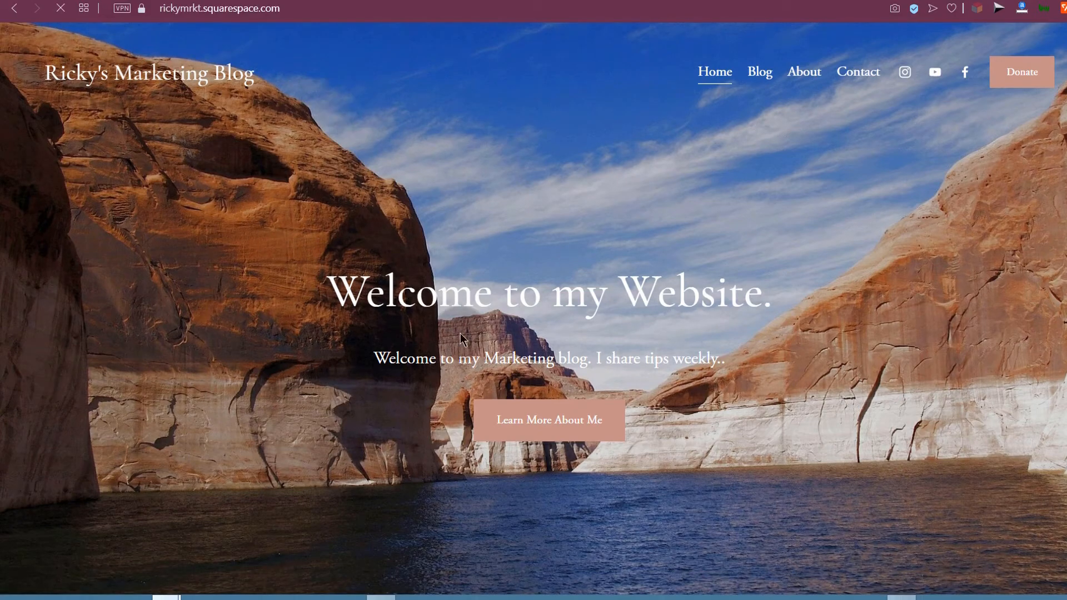
pyautogui.scroll(-15, 317, 411)
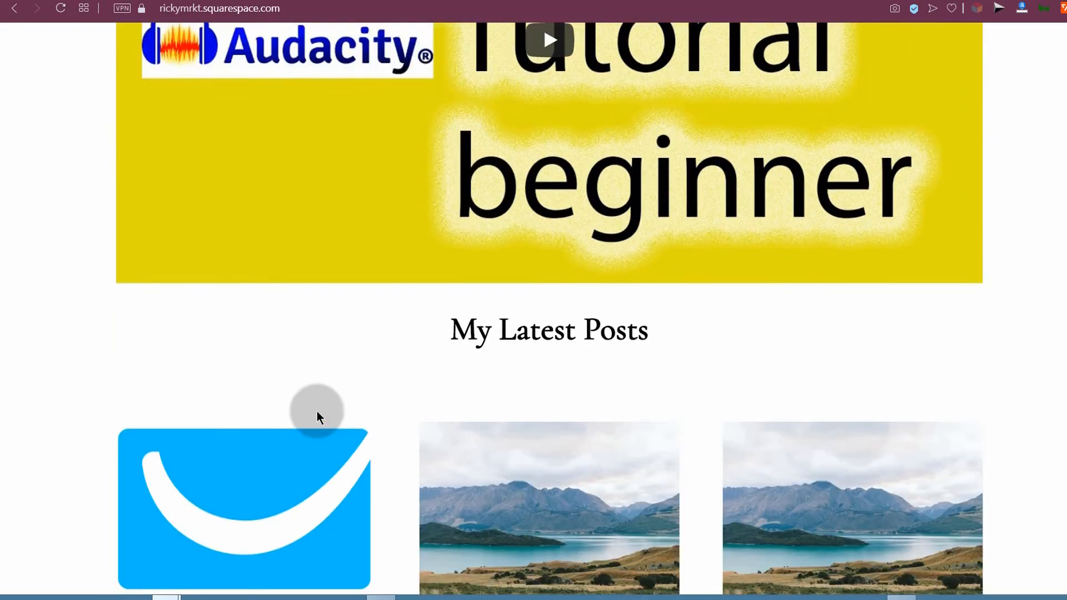
pyautogui.scroll(-15, 317, 412)
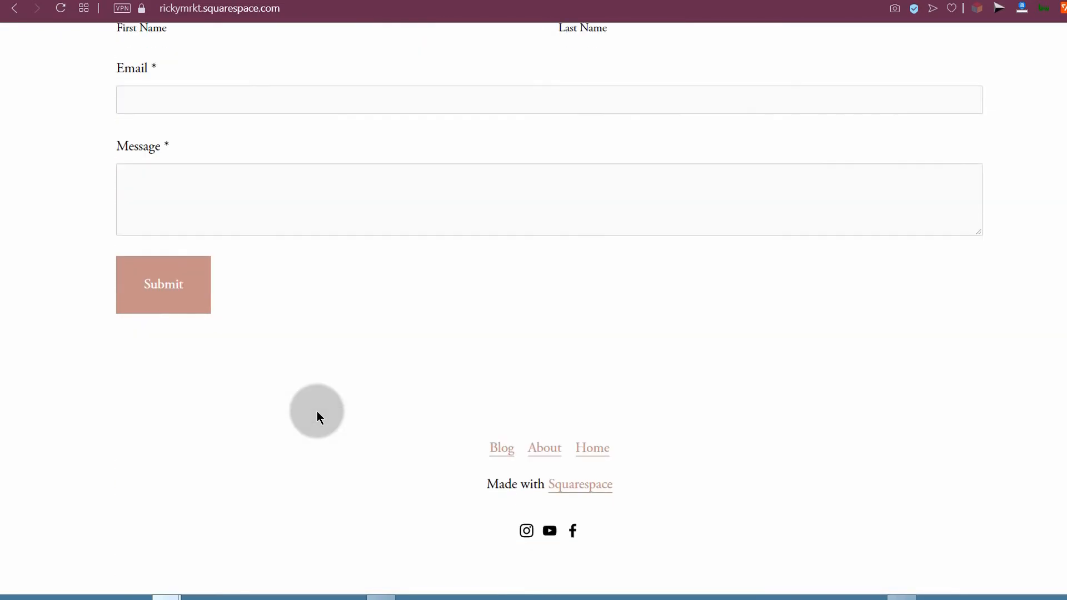
pyautogui.scroll(20, 317, 412)
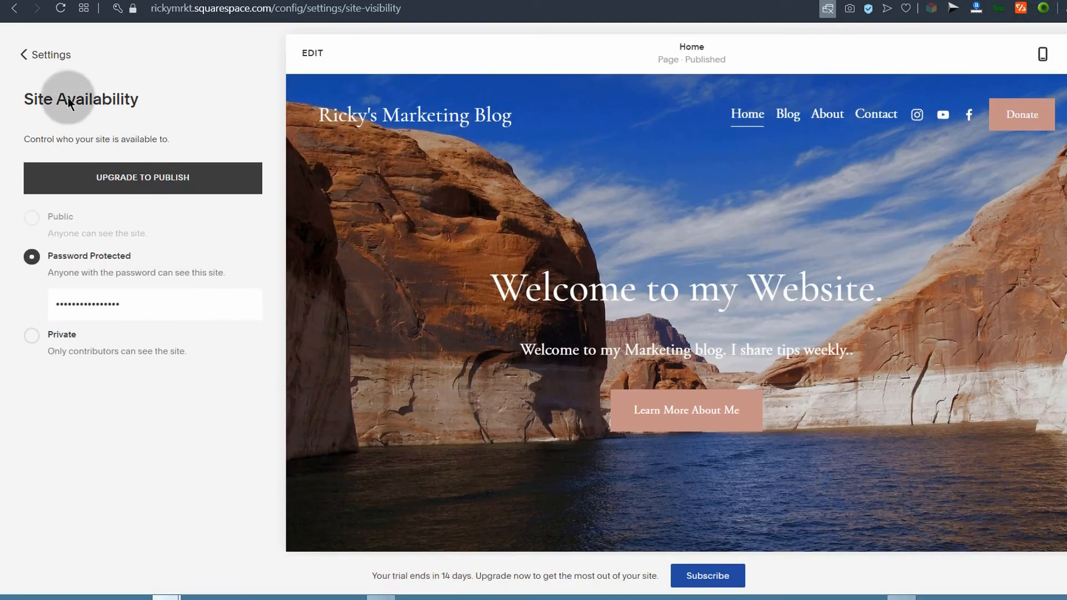
# Switch back to the Squarespace editor and return from the Site Availability settings to the site's Pages list
pyautogui.click(20, 56)
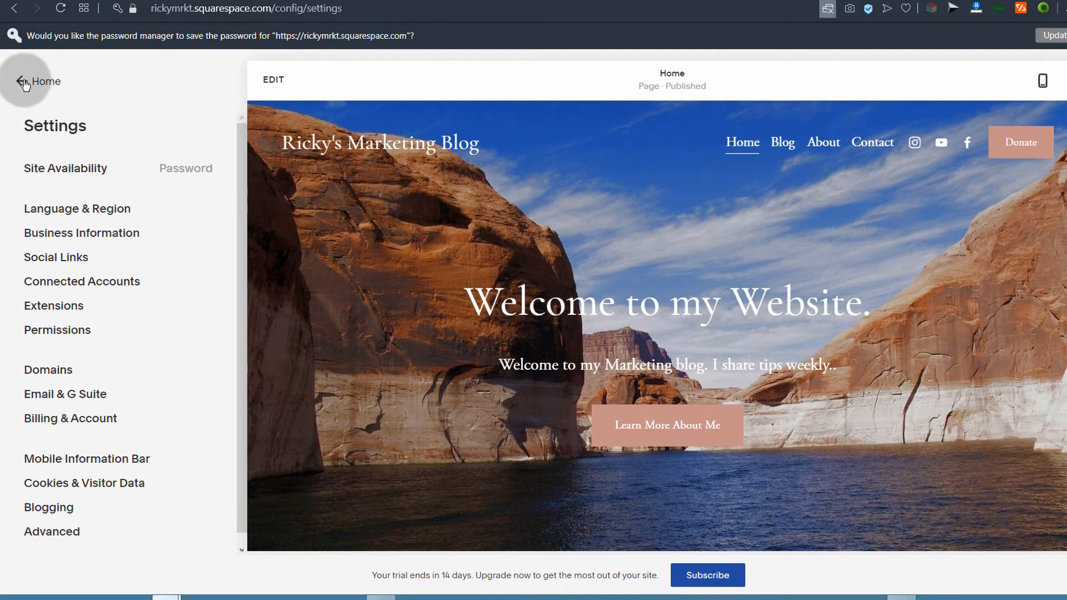
pyautogui.click(24, 82)
pyautogui.click(49, 178)
pyautogui.click(70, 163)
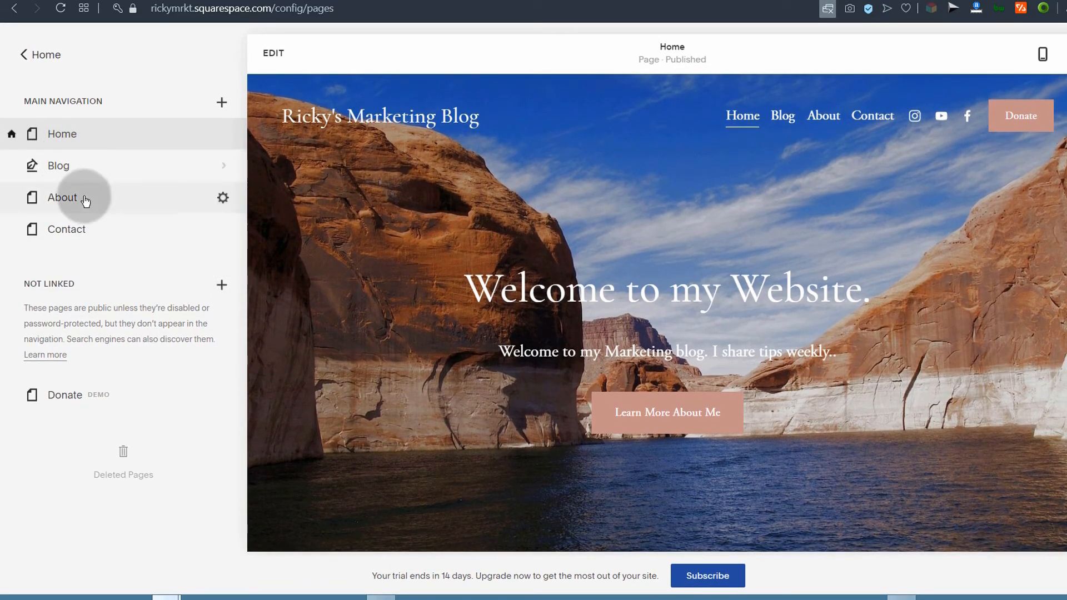
# View the About and Contact pages, look over the Home page's SEO settings and close its page settings
pyautogui.click(64, 204)
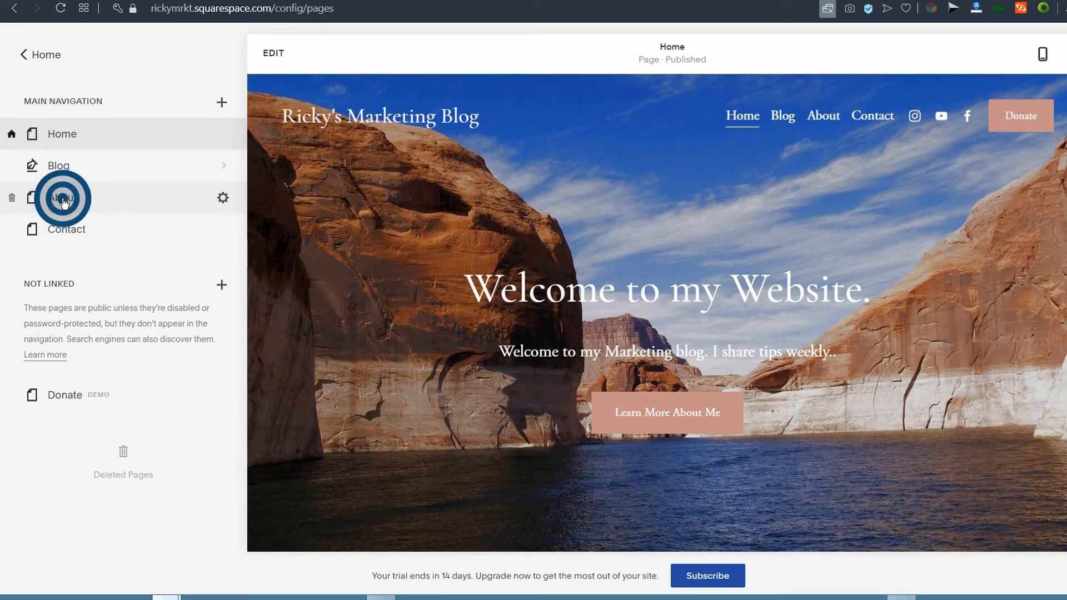
pyautogui.click(78, 234)
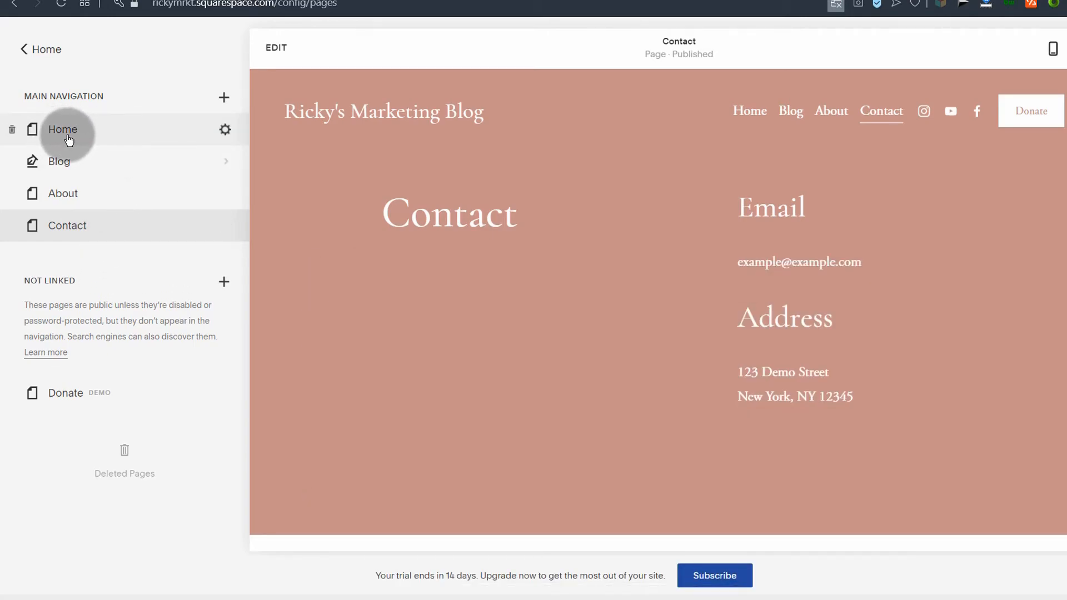
pyautogui.click(224, 133)
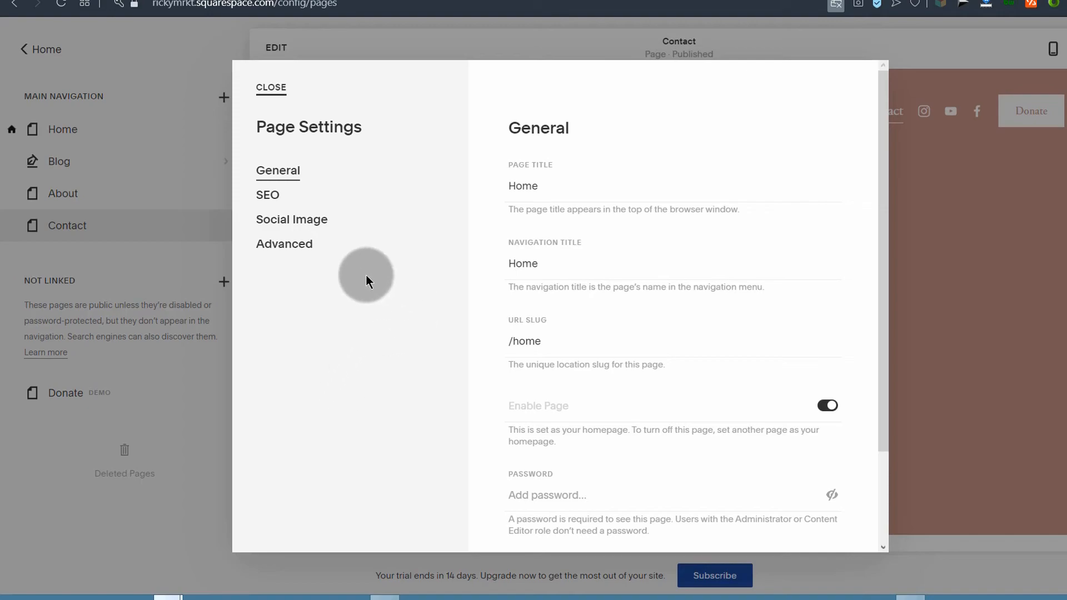
pyautogui.click(269, 197)
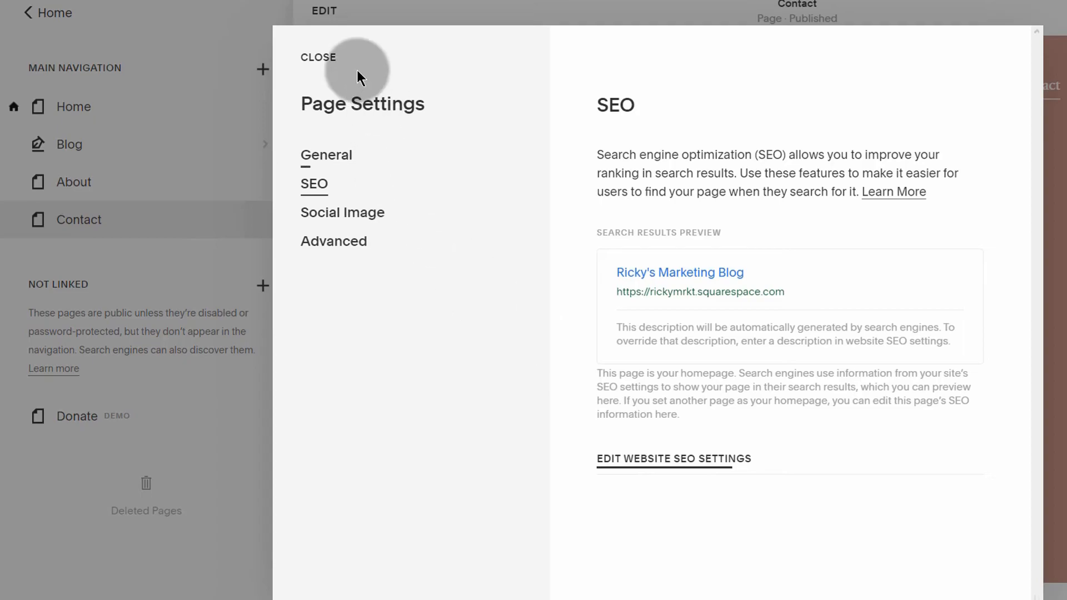
pyautogui.click(319, 56)
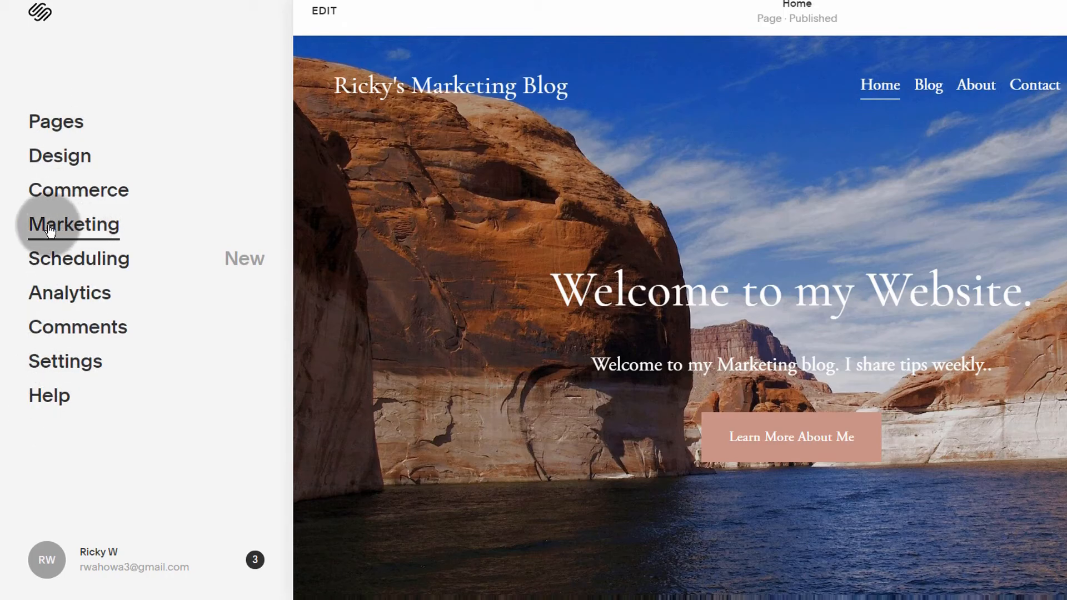
# In the site's Marketing SEO settings, set the home SEO title format to "%p - %s"
pyautogui.click(72, 227)
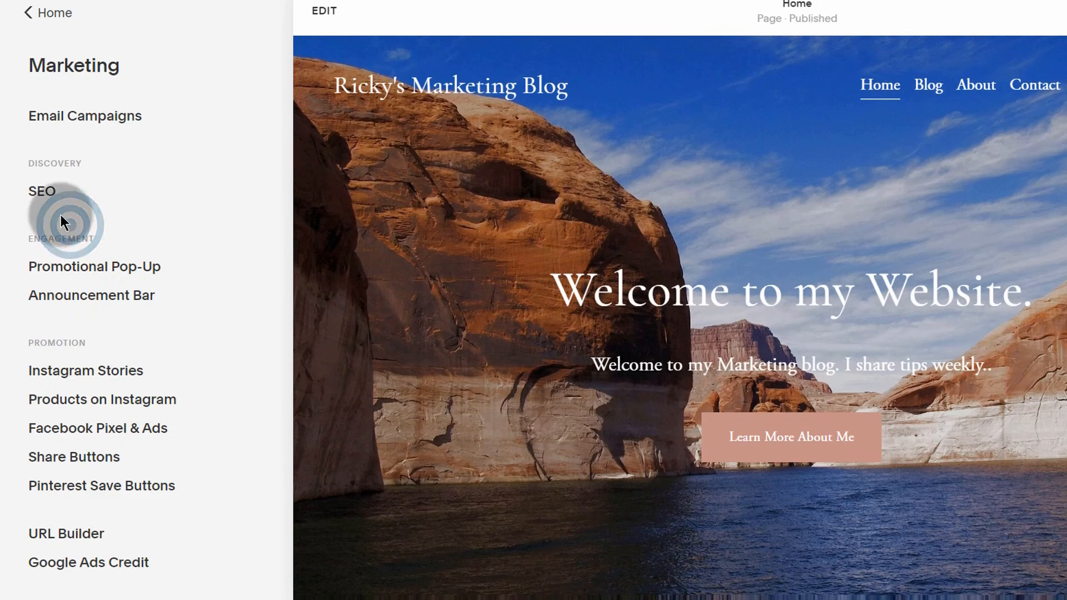
pyautogui.click(38, 194)
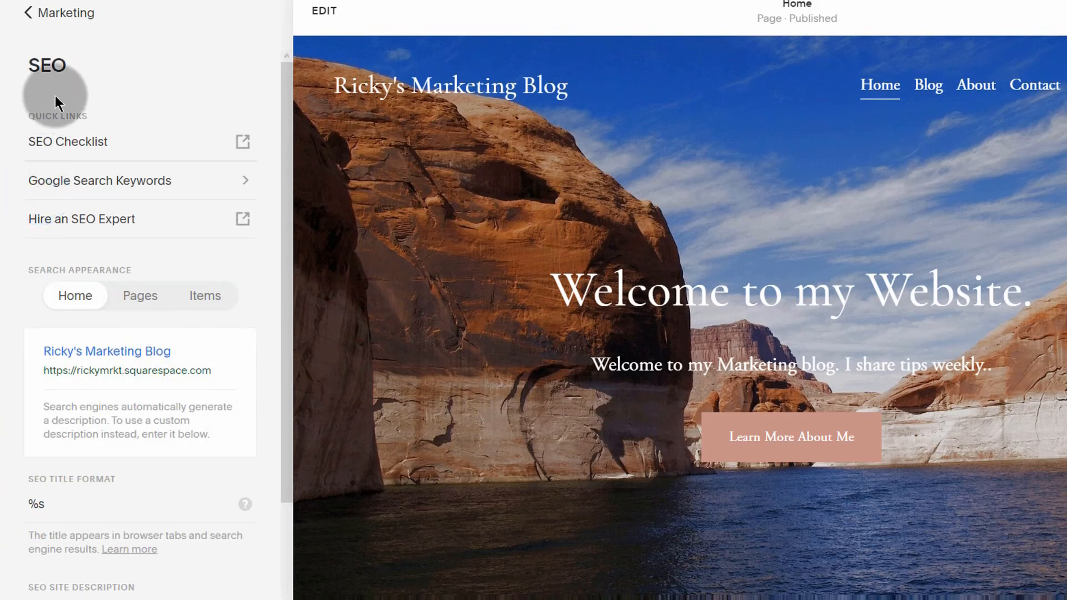
pyautogui.scroll(-2, 62, 386)
pyautogui.click(62, 386)
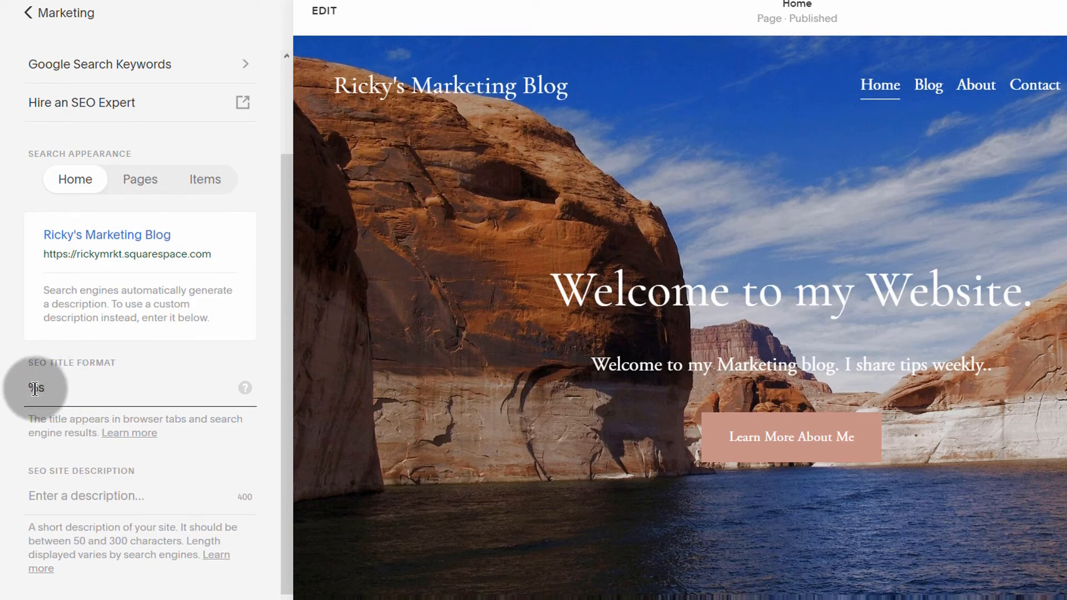
pyautogui.click(245, 388)
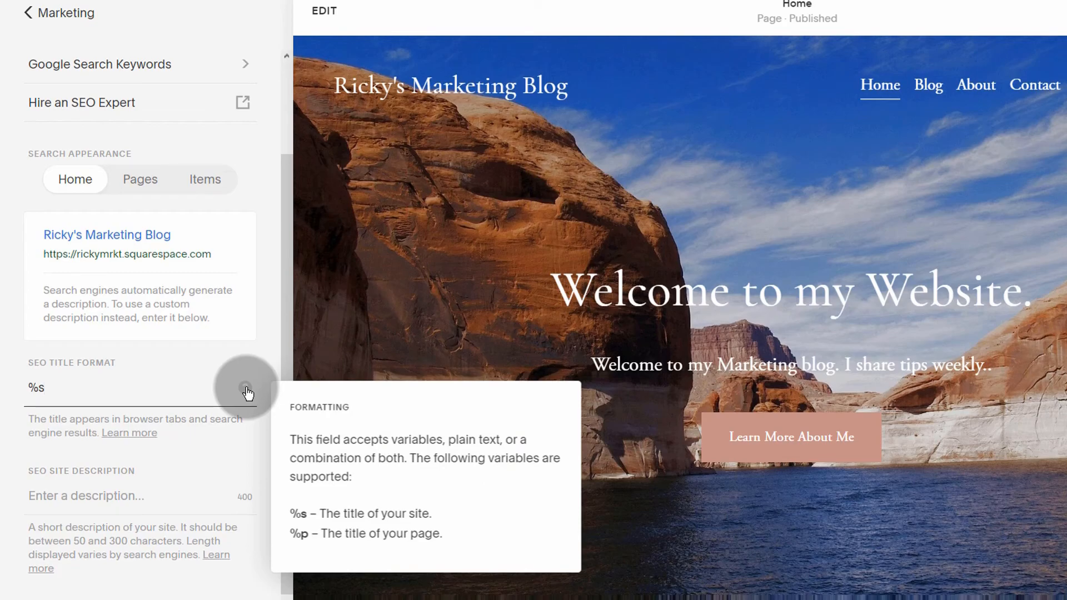
pyautogui.click(56, 395)
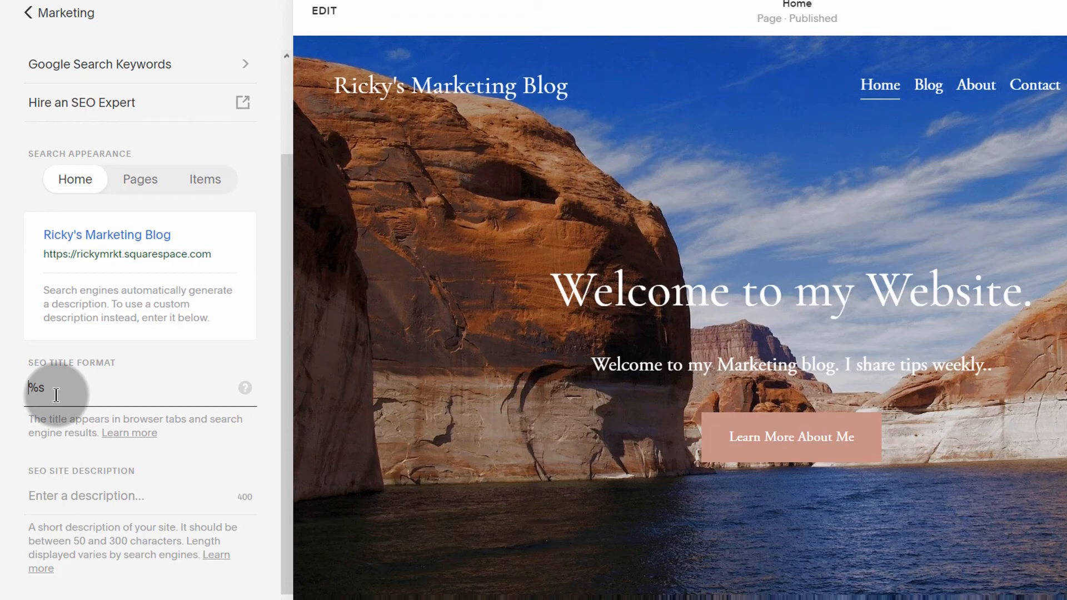
pyautogui.write('%p -')
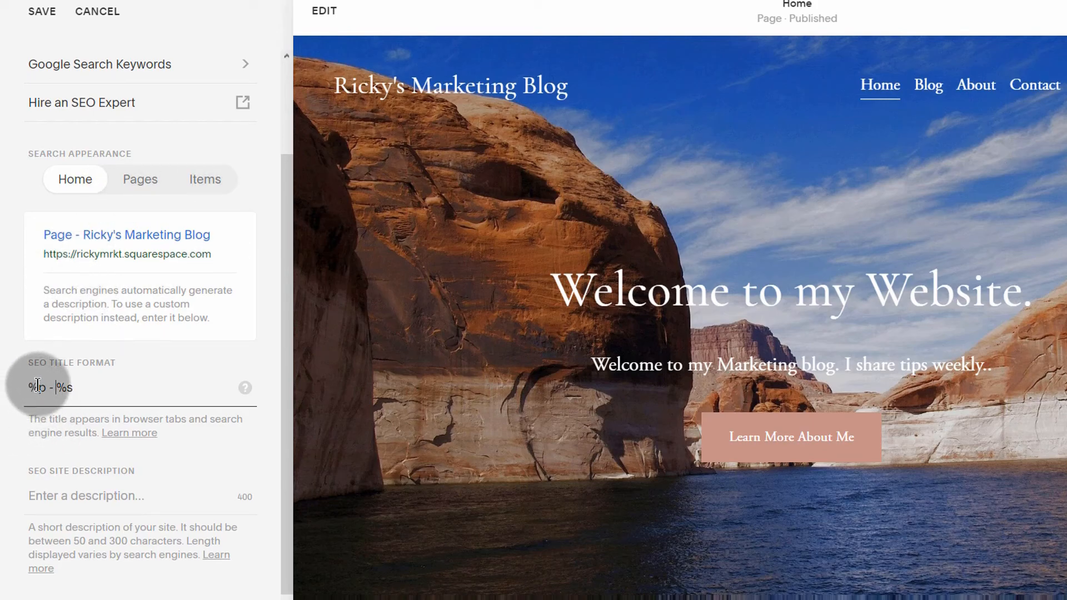
pyautogui.click(56, 387)
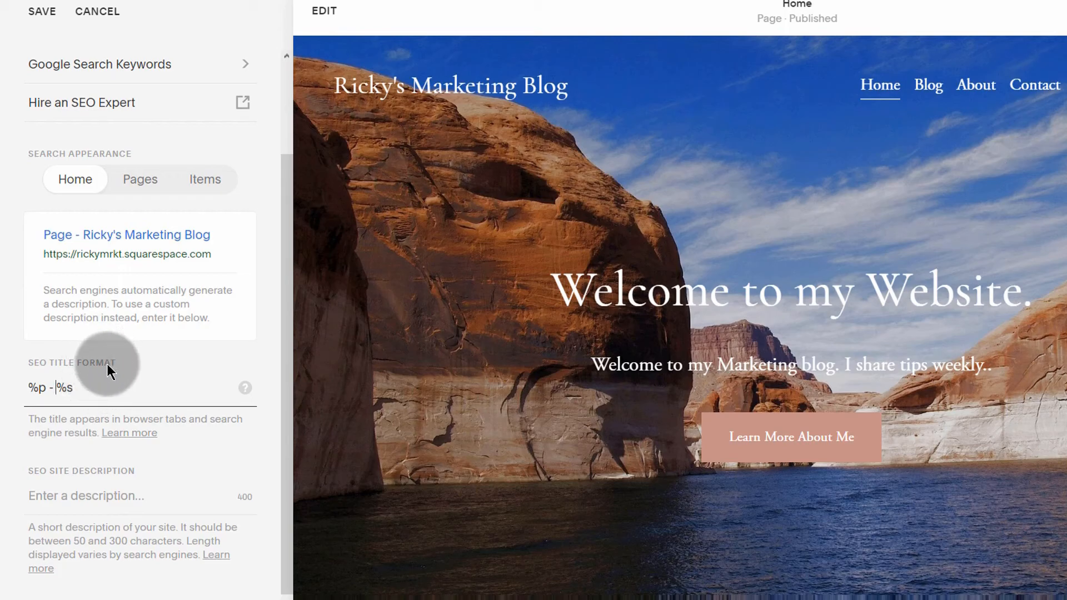
# Go to the SEO site description field, leave it empty and save the site's SEO settings
pyautogui.click(72, 495)
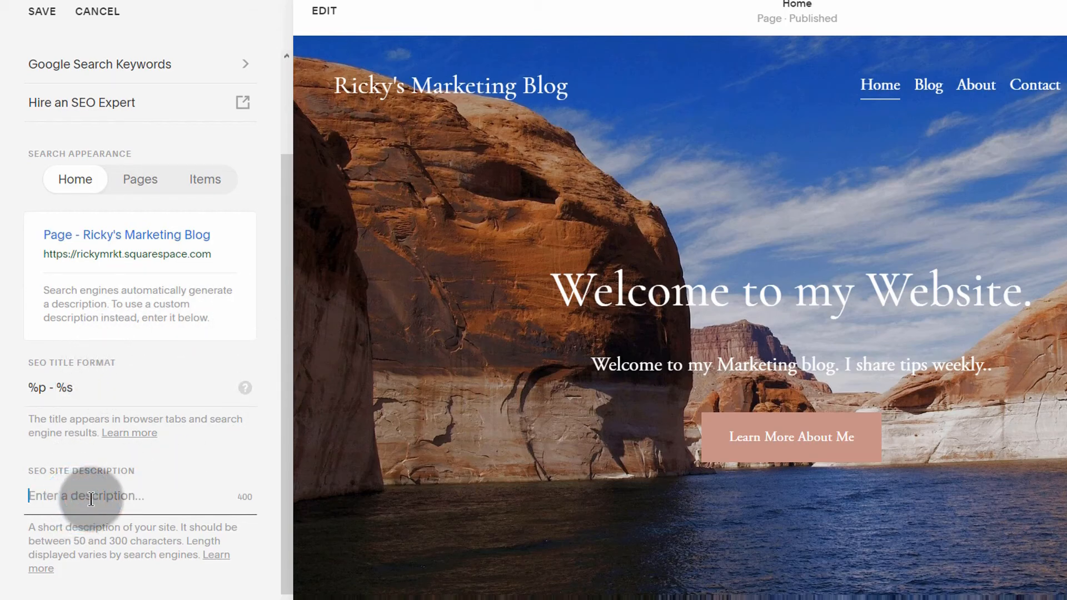
pyautogui.click(59, 497)
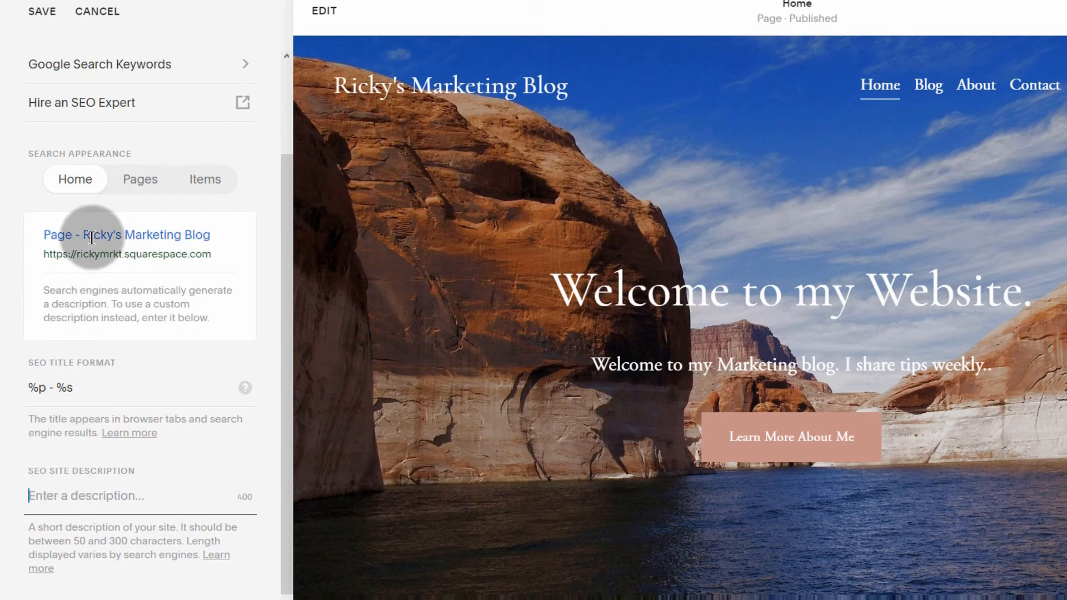
pyautogui.click(65, 496)
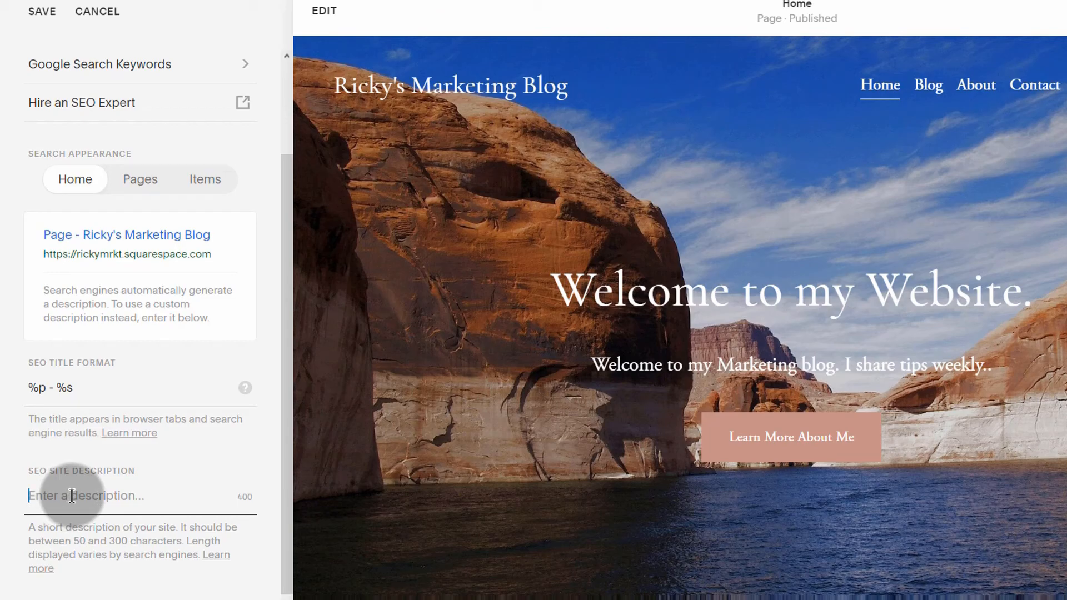
pyautogui.click(76, 500)
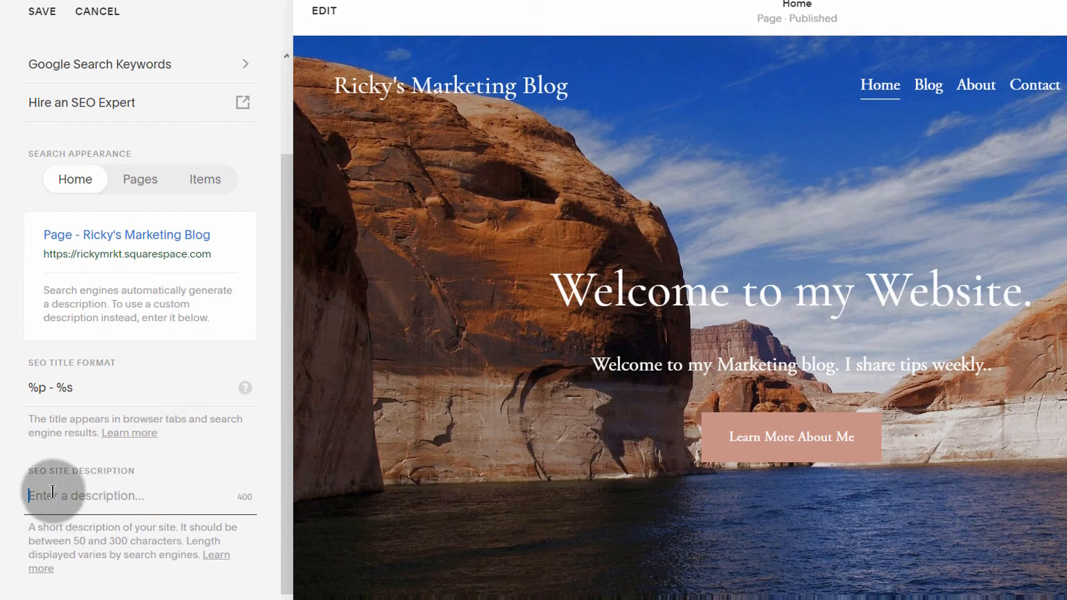
pyautogui.click(61, 496)
pyautogui.click(45, 13)
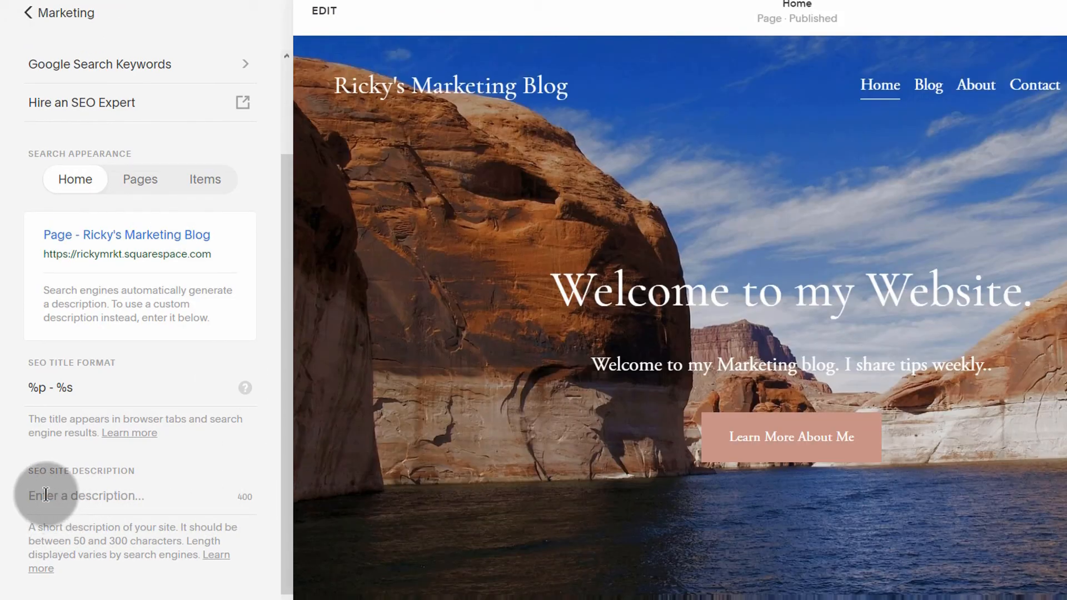
# Return to the Pages list and, in the About page's SEO settings, enter the SEO title "About"
pyautogui.click(39, 16)
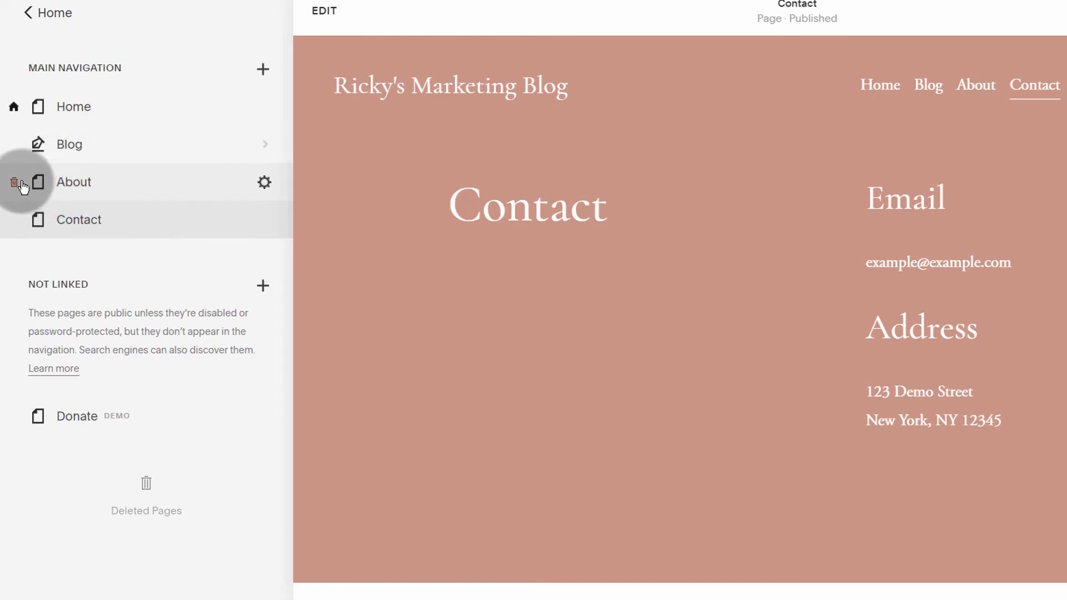
pyautogui.click(264, 183)
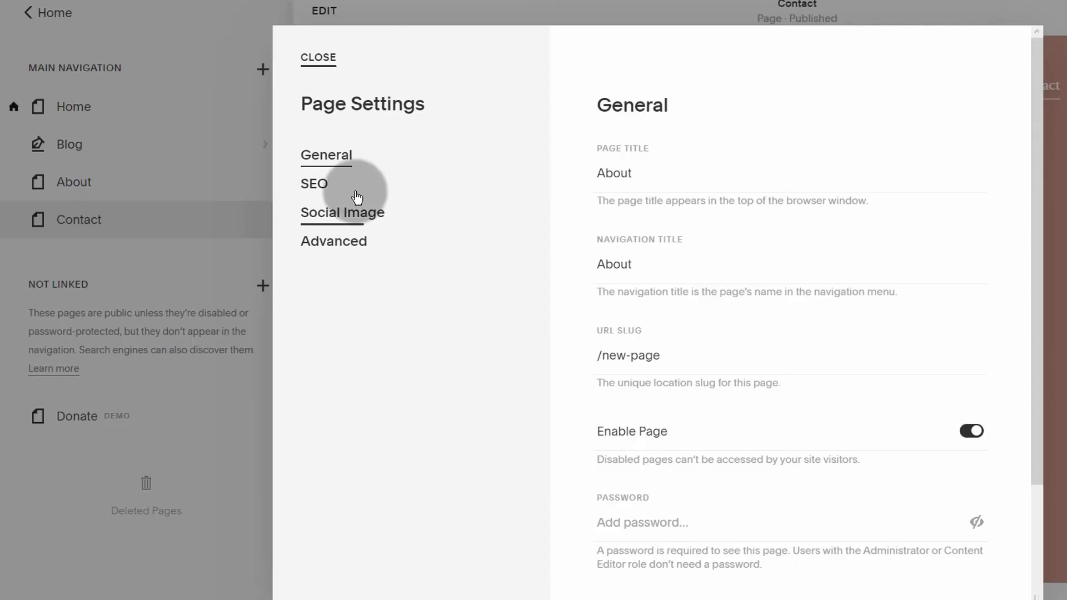
pyautogui.click(318, 185)
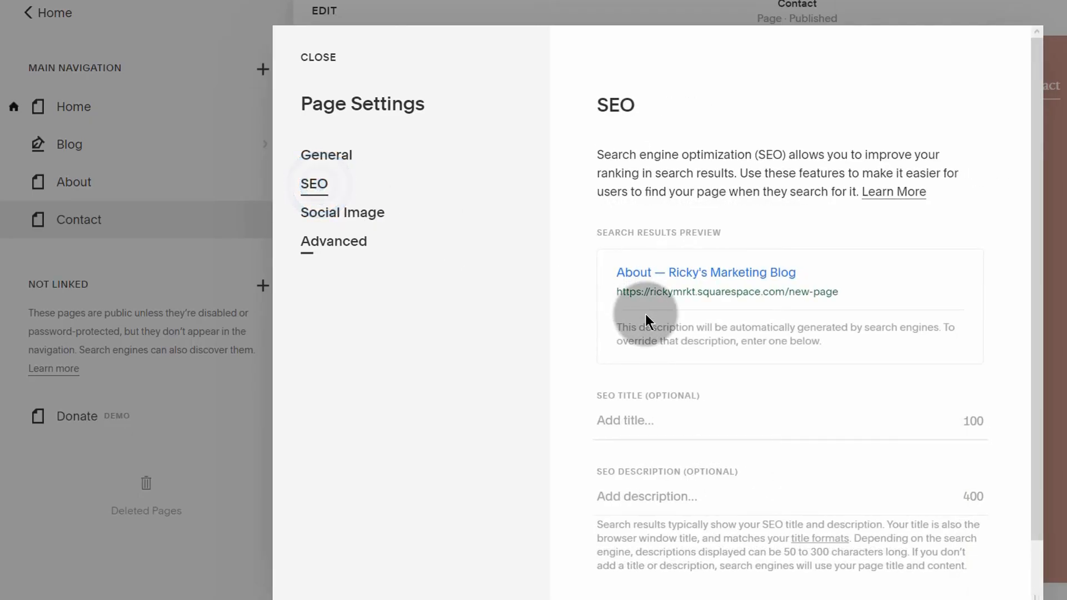
pyautogui.scroll(-1, 639, 452)
pyautogui.click(640, 362)
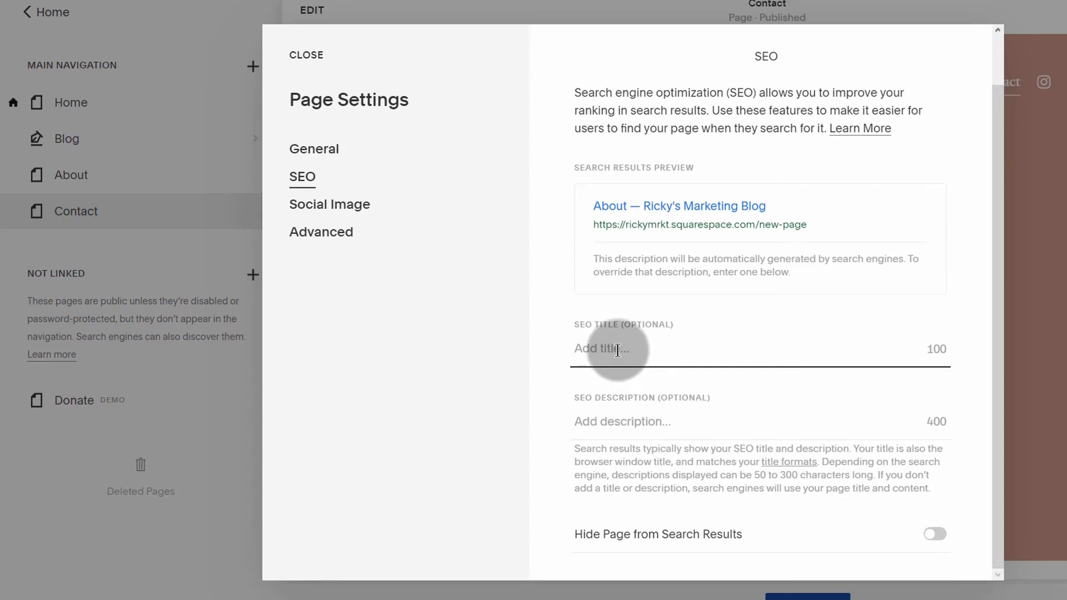
pyautogui.click(624, 400)
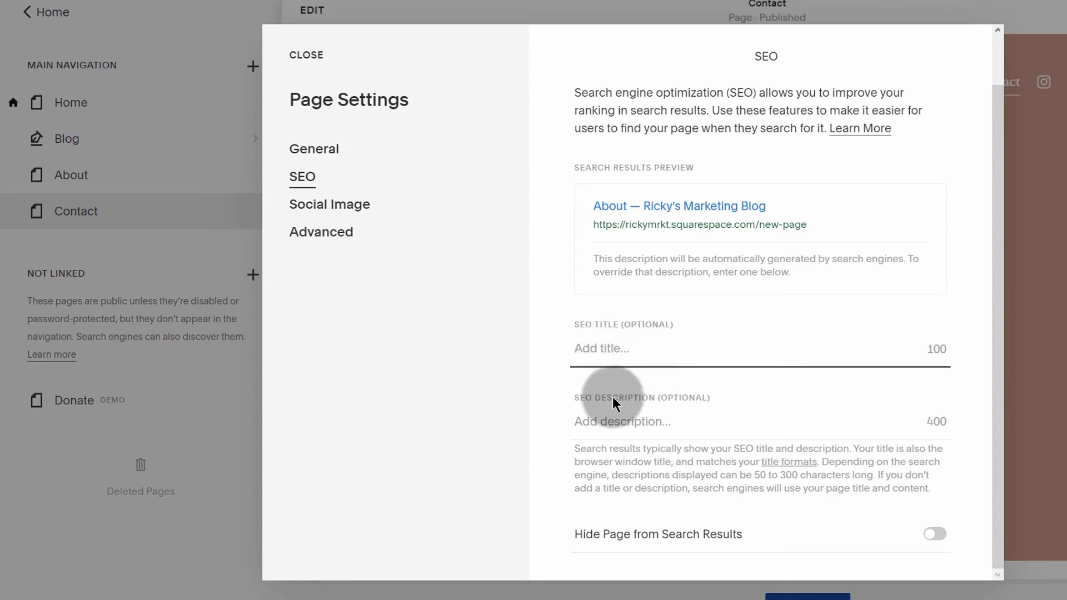
pyautogui.click(615, 405)
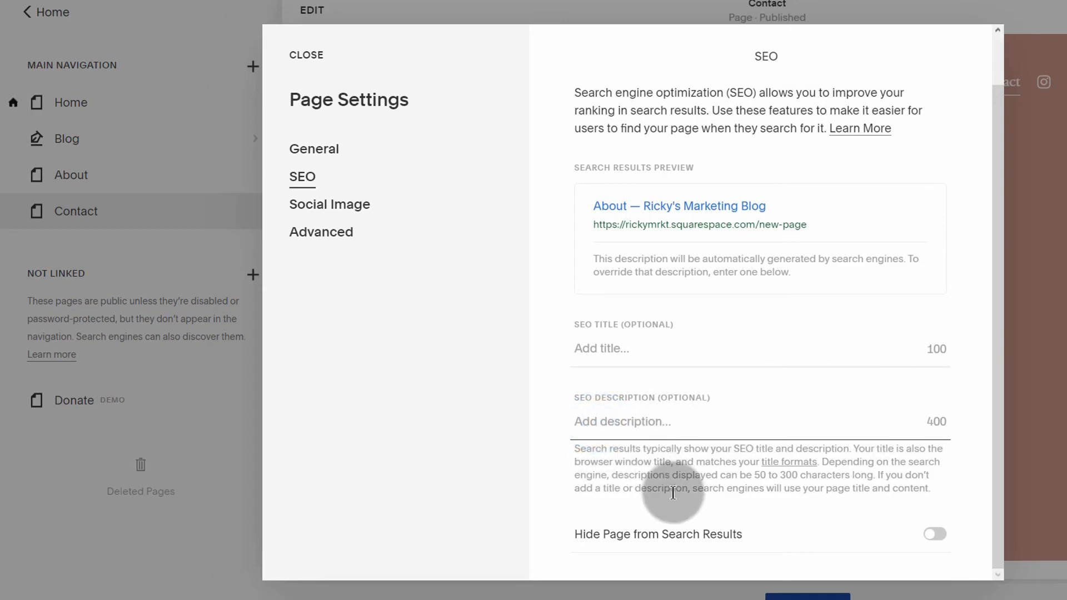
pyautogui.click(601, 348)
pyautogui.write('Ab')
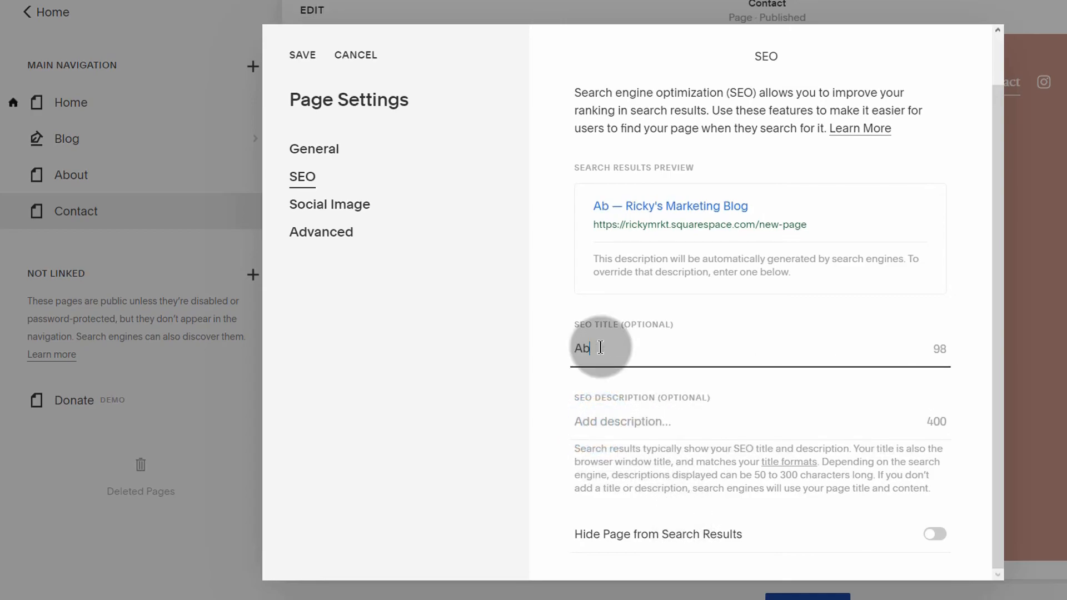
pyautogui.write('out')
pyautogui.click(620, 425)
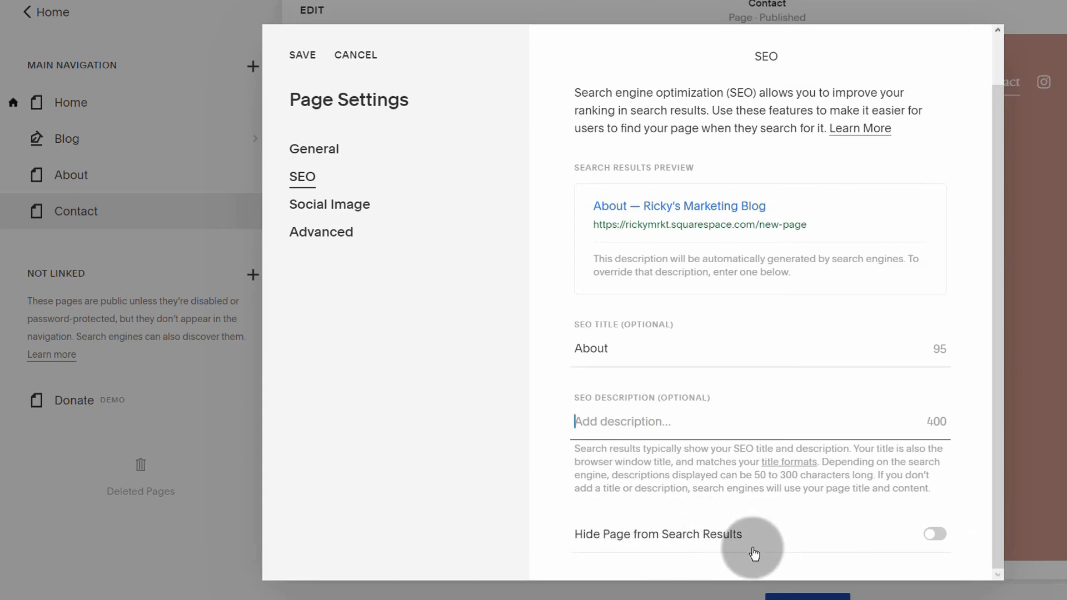
# Switch Hide Page from Search Results on and back off for the About page, and save its settings
pyautogui.click(938, 538)
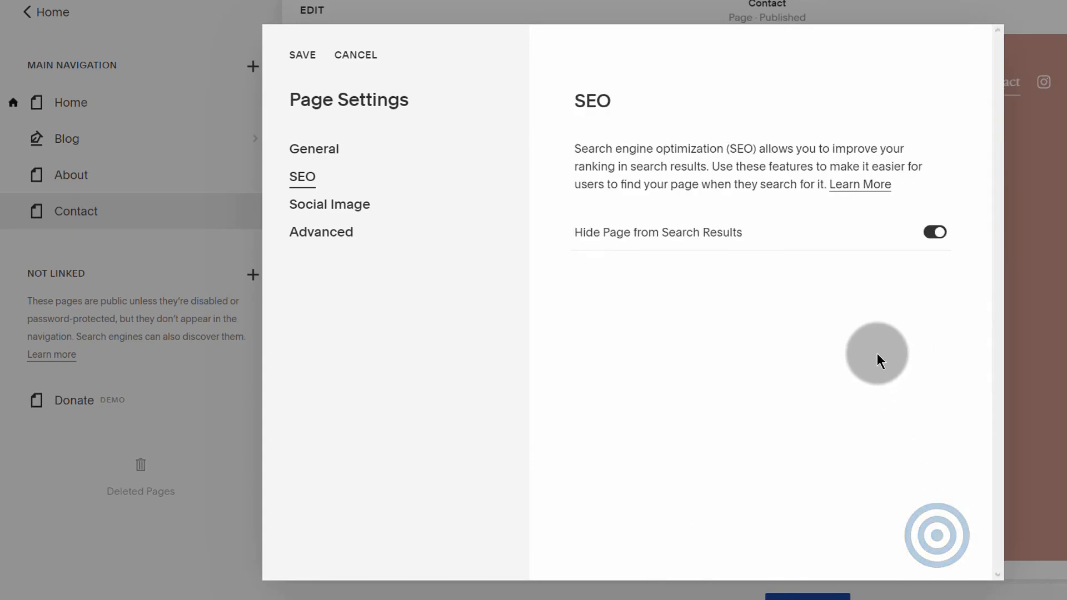
pyautogui.click(935, 232)
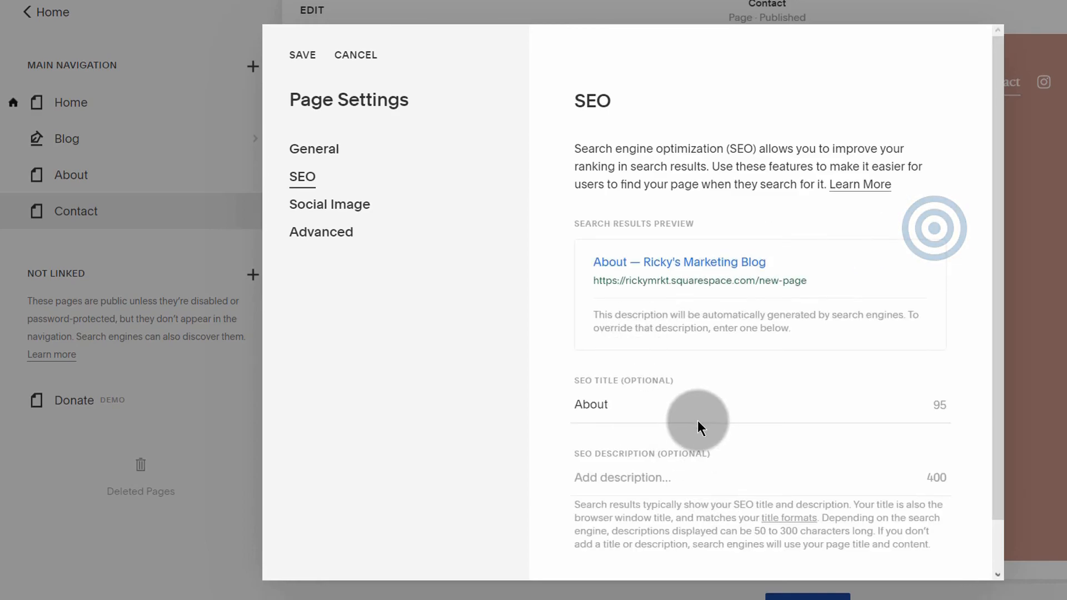
pyautogui.scroll(-1, 683, 500)
pyautogui.click(306, 54)
pyautogui.click(613, 452)
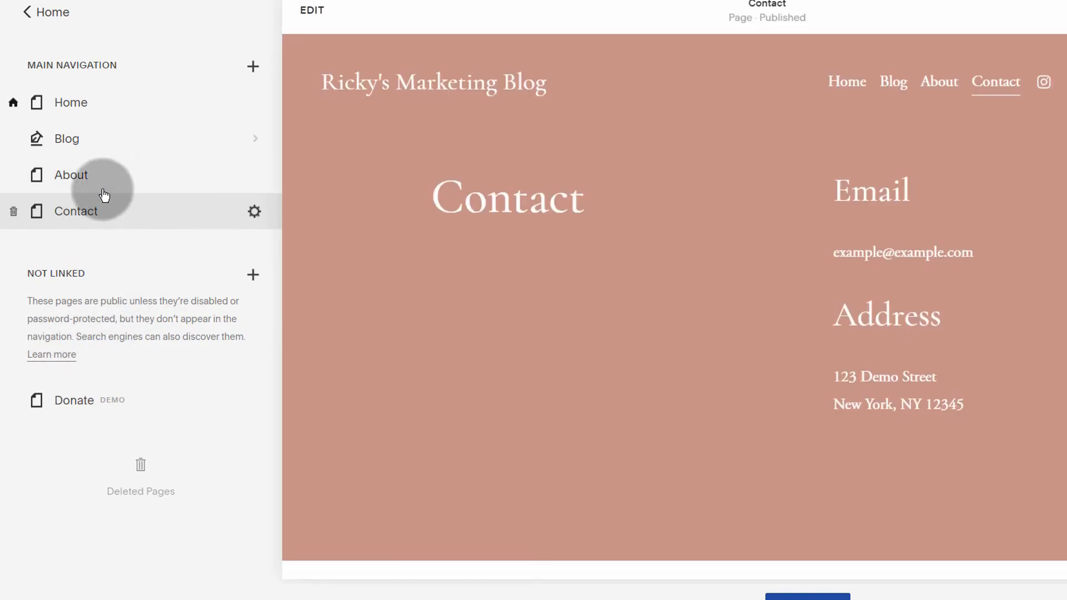
# In the Blog page's SEO settings, replace the SEO title with "Learn More about Marketing"
pyautogui.click(231, 139)
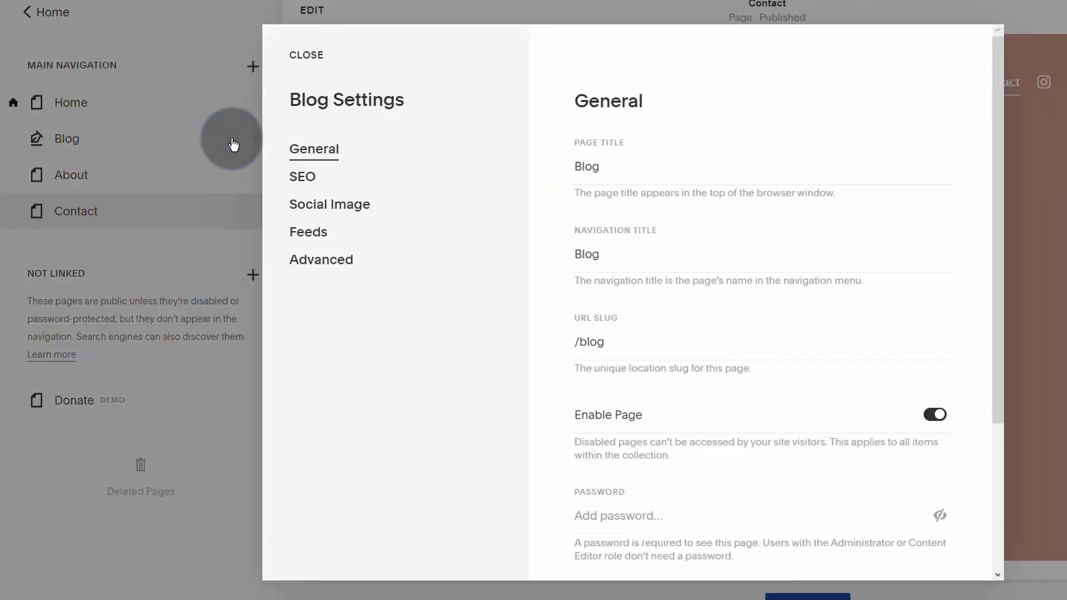
pyautogui.click(298, 181)
pyautogui.scroll(-3, 639, 457)
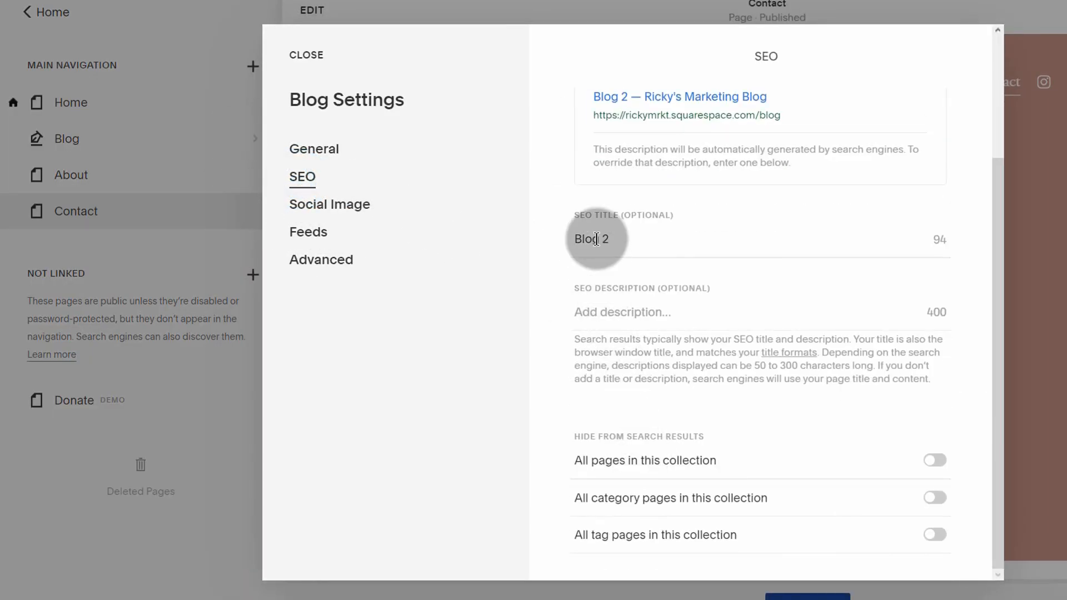
pyautogui.click(621, 236)
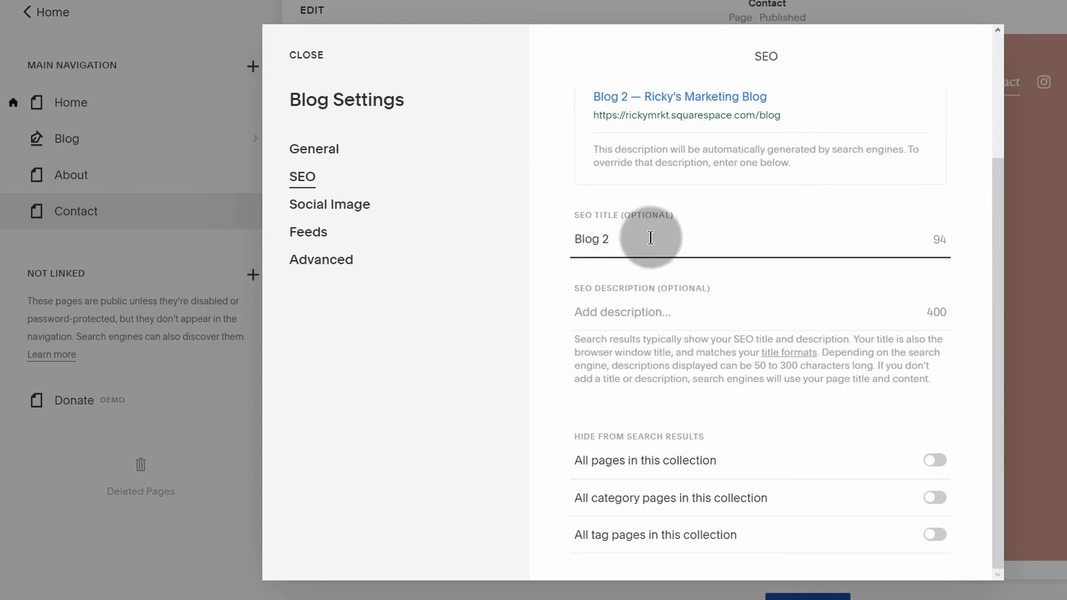
pyautogui.hotkey('shift', 'Home')
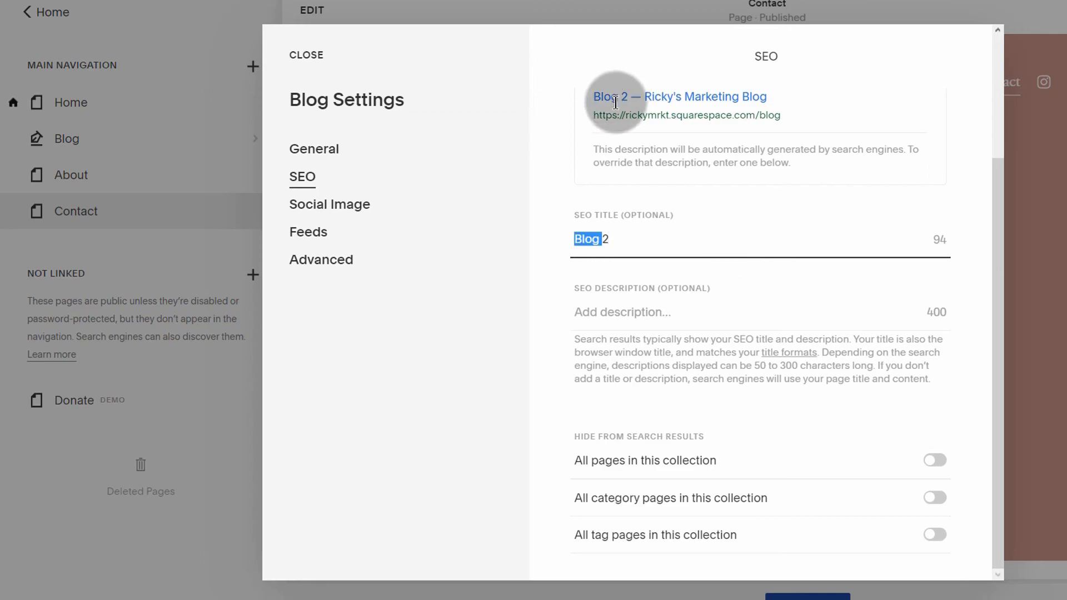
pyautogui.moveTo(614, 233); pyautogui.dragTo(574, 236)
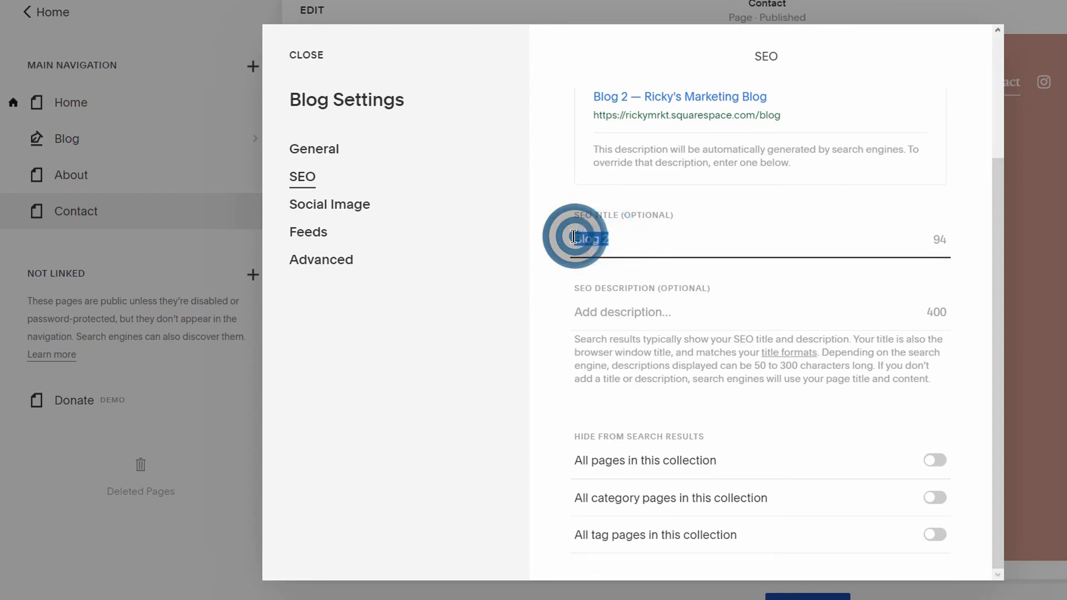
pyautogui.write('Learn More')
pyautogui.write('about Marketing')
pyautogui.click(698, 275)
pyautogui.click(646, 238)
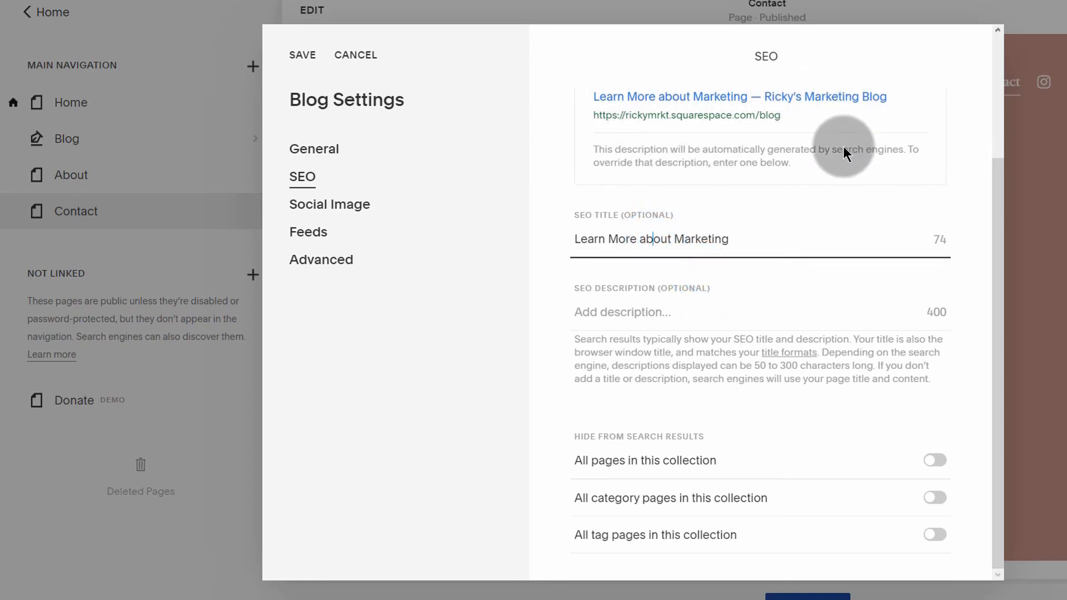
pyautogui.click(652, 238)
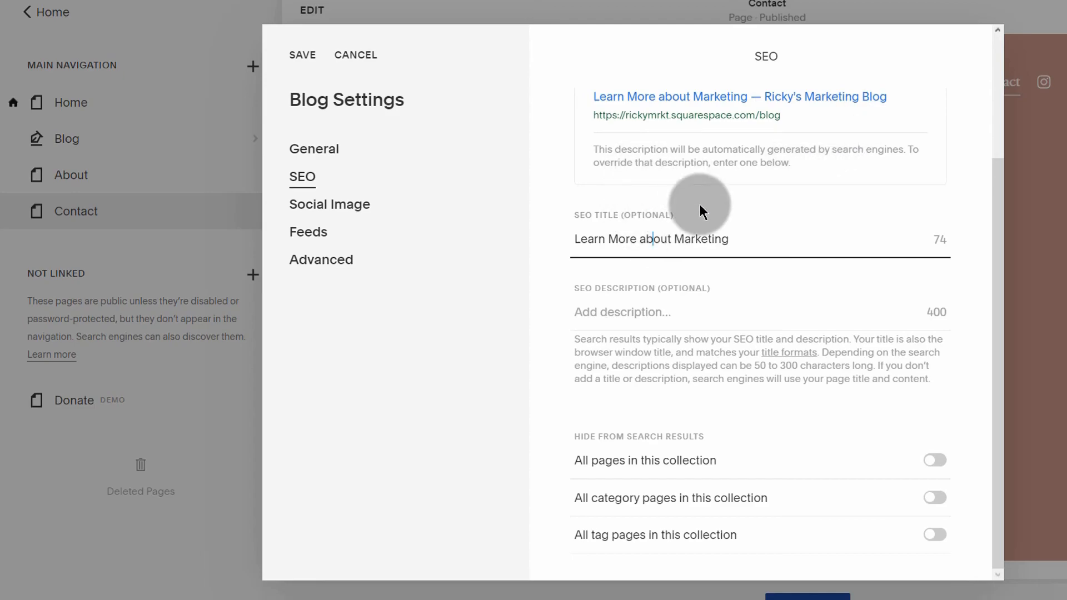
# Leave the Blog page's SEO description empty and save the blog settings
pyautogui.click(601, 313)
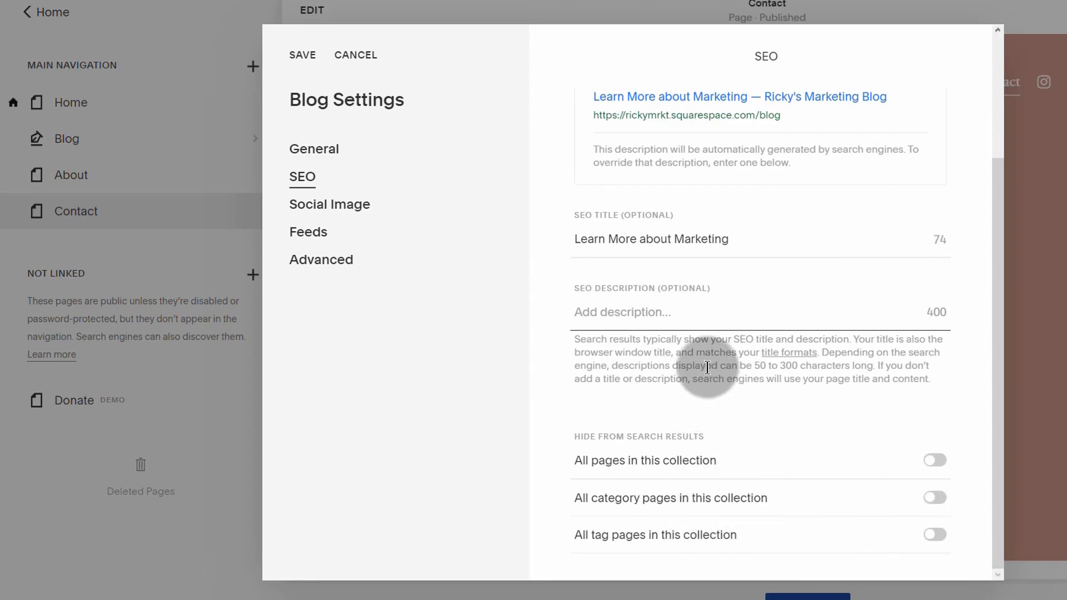
pyautogui.scroll(4, 708, 361)
pyautogui.scroll(-4, 719, 361)
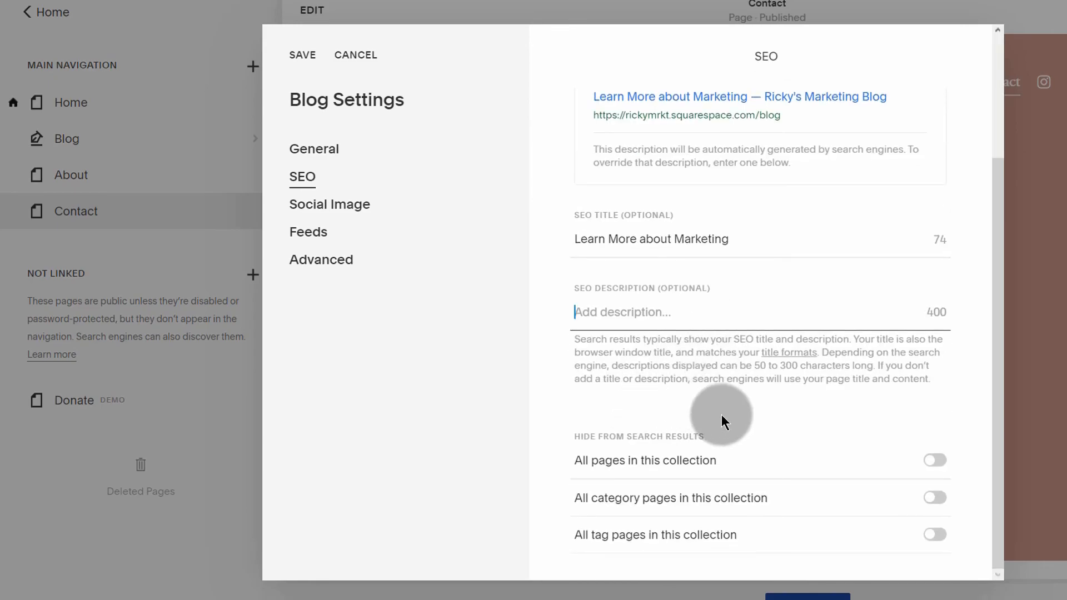
pyautogui.click(302, 58)
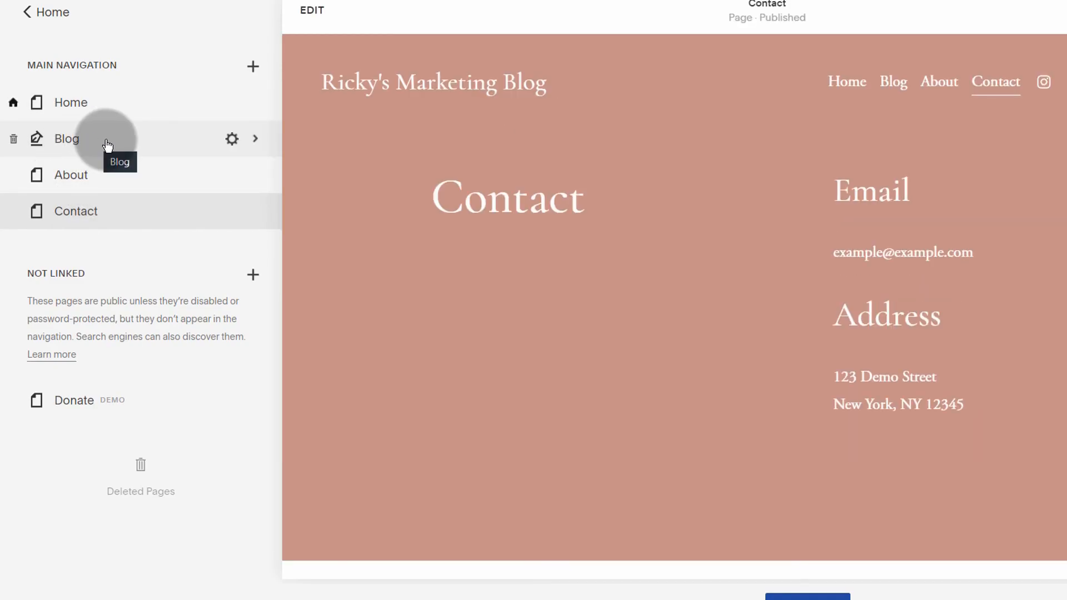
# In the SEO settings of the blog post "Marketing tips for the lazy", enter the SEO title "Tips for Lazy marketers"
pyautogui.click(108, 144)
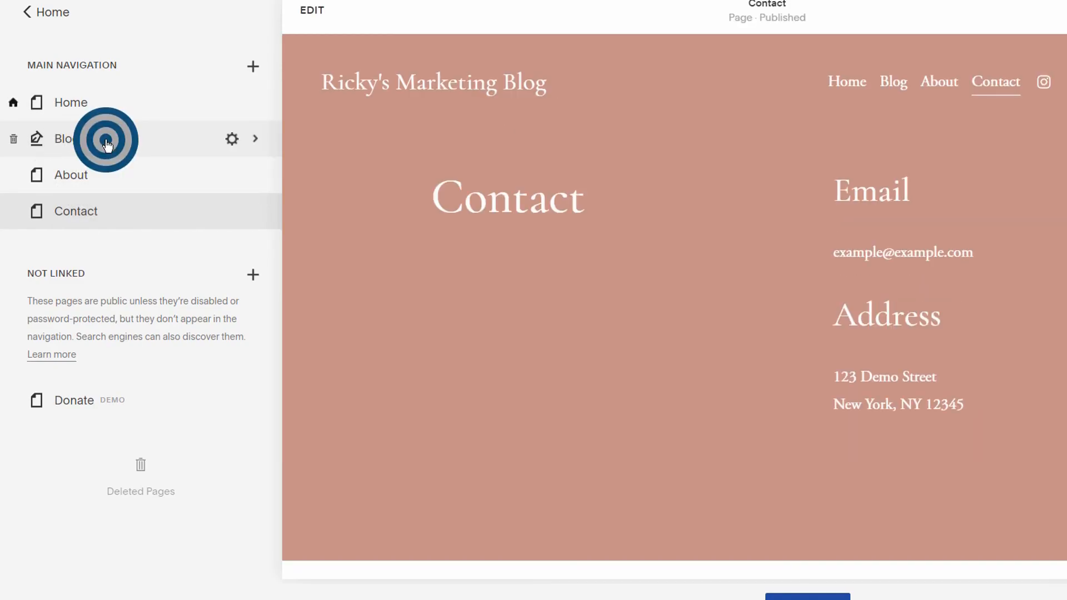
pyautogui.moveTo(138, 231)
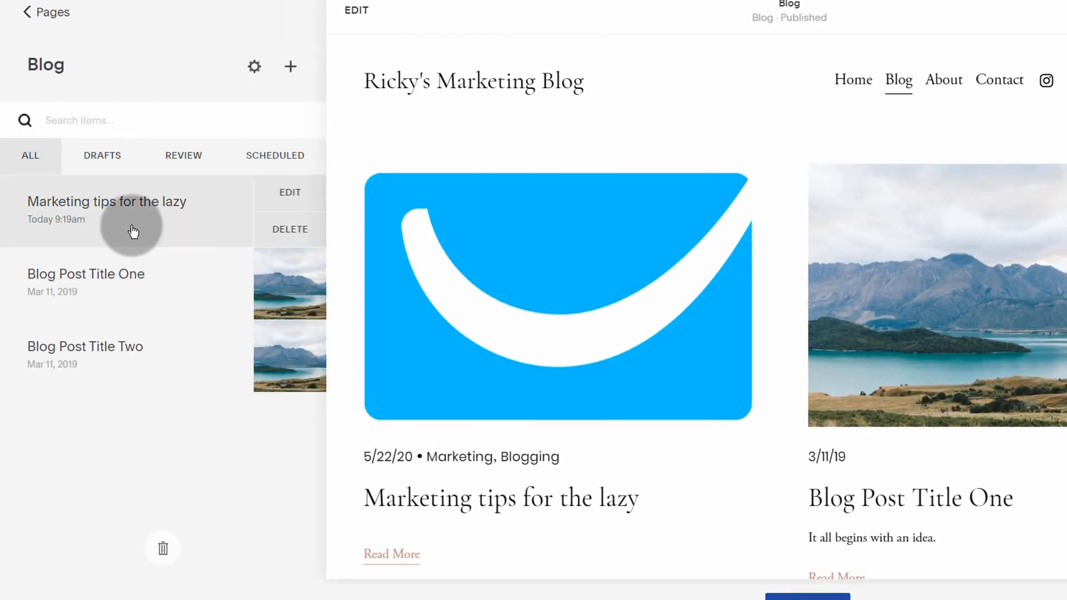
pyautogui.click(290, 193)
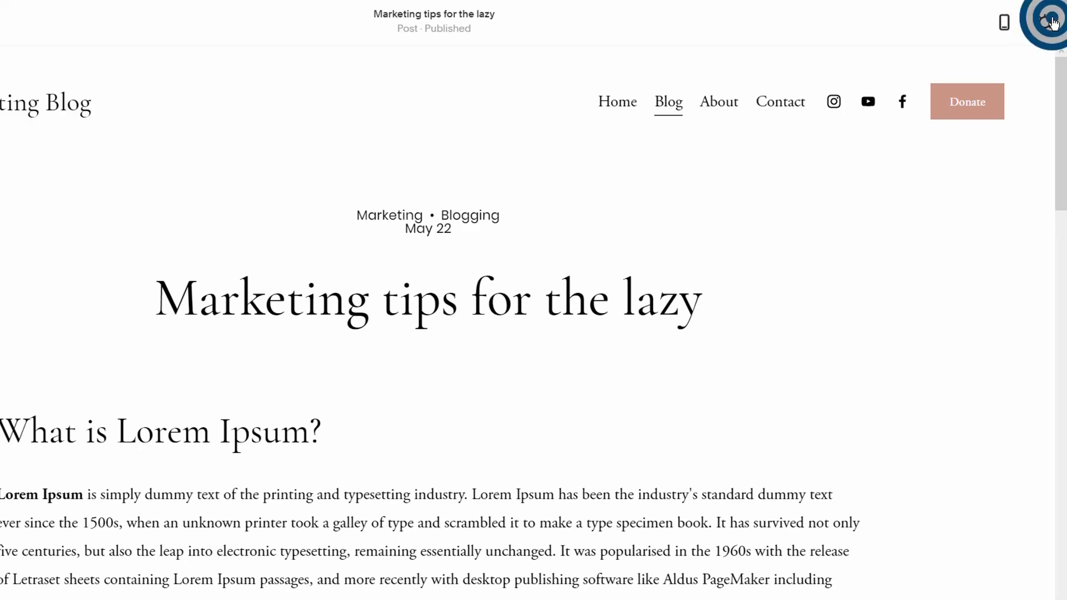
pyautogui.click(1053, 23)
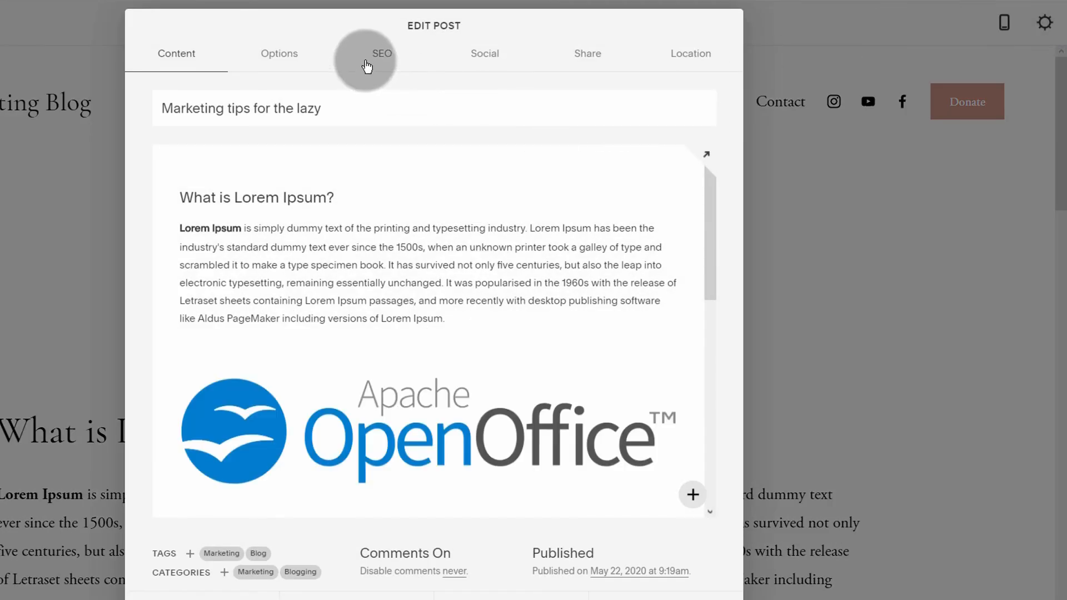
pyautogui.click(391, 52)
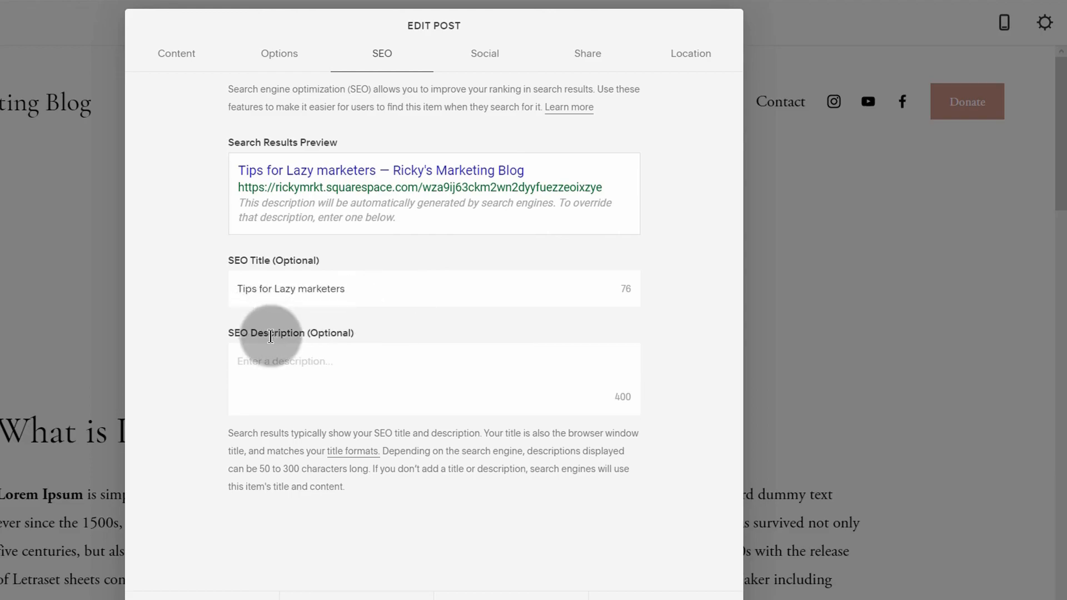
# Leave the post's SEO description empty, save the post settings and finish editing the post with its changes saved
pyautogui.click(309, 365)
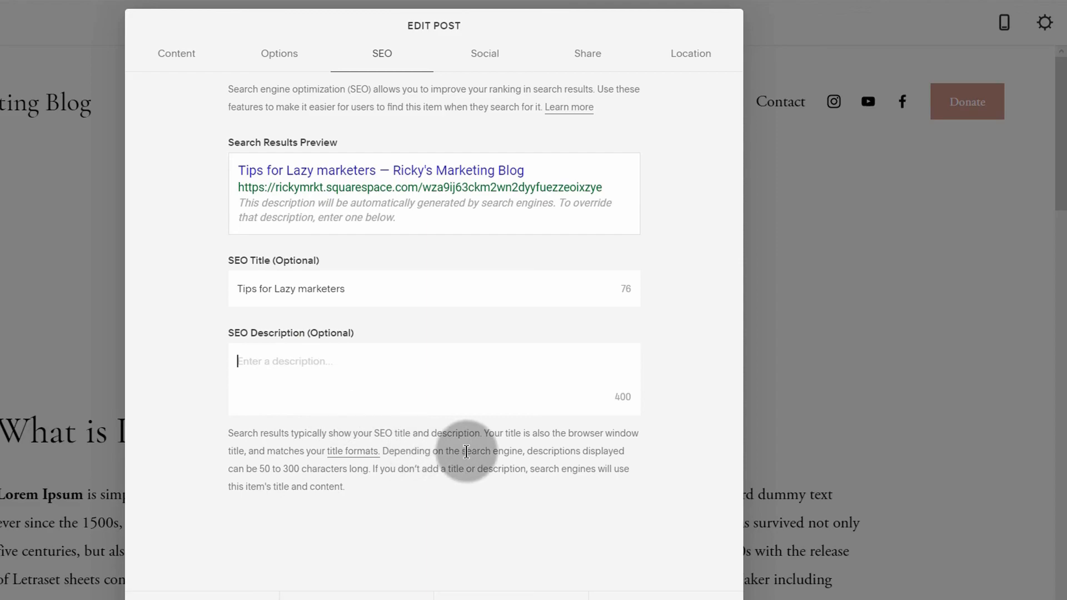
pyautogui.click(670, 598)
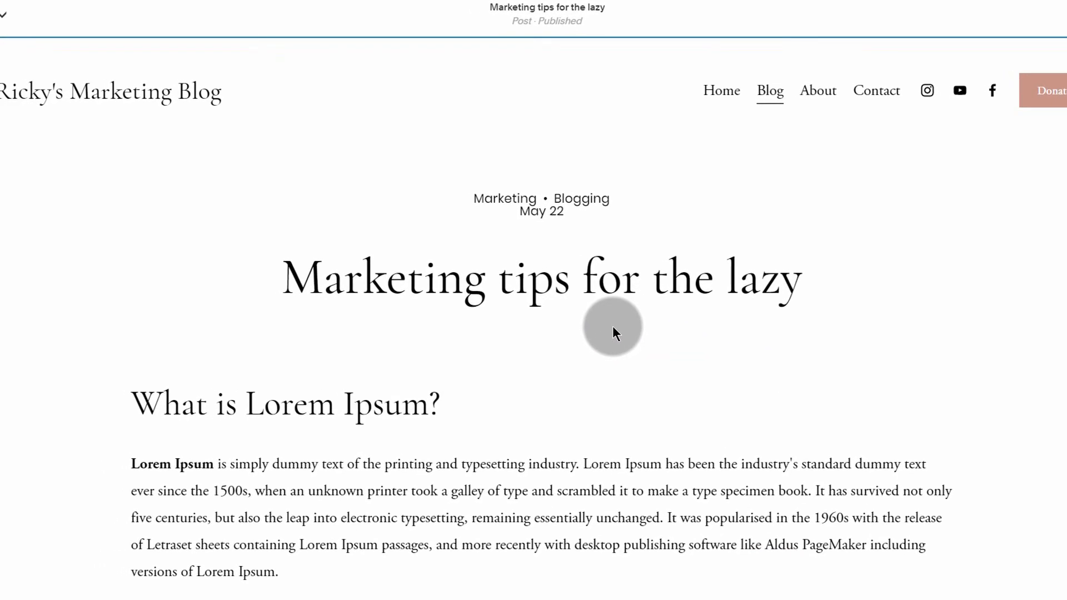
pyautogui.click(54, 8)
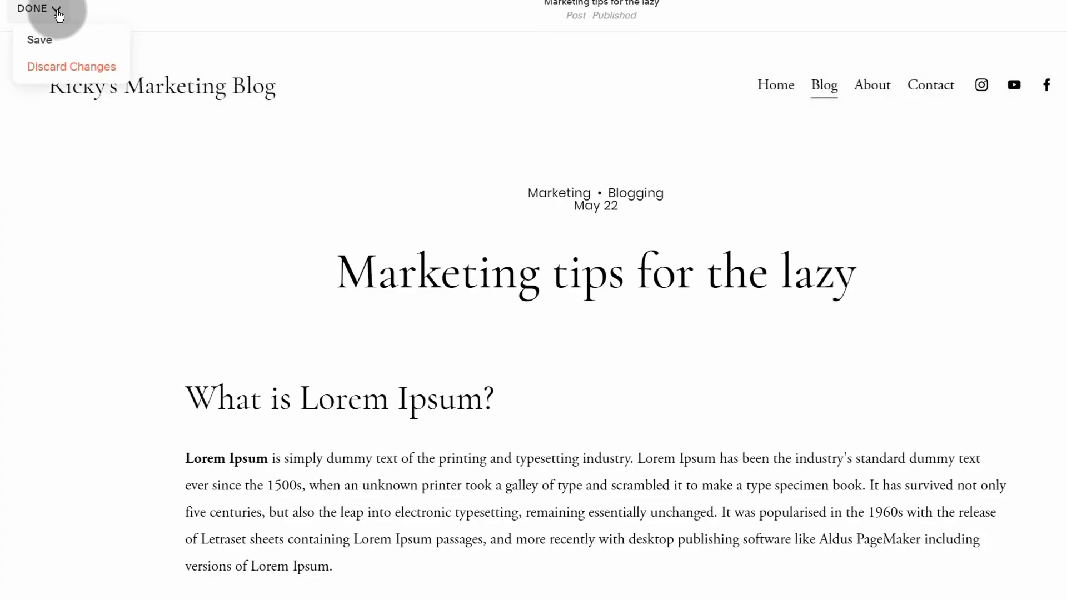
pyautogui.click(44, 41)
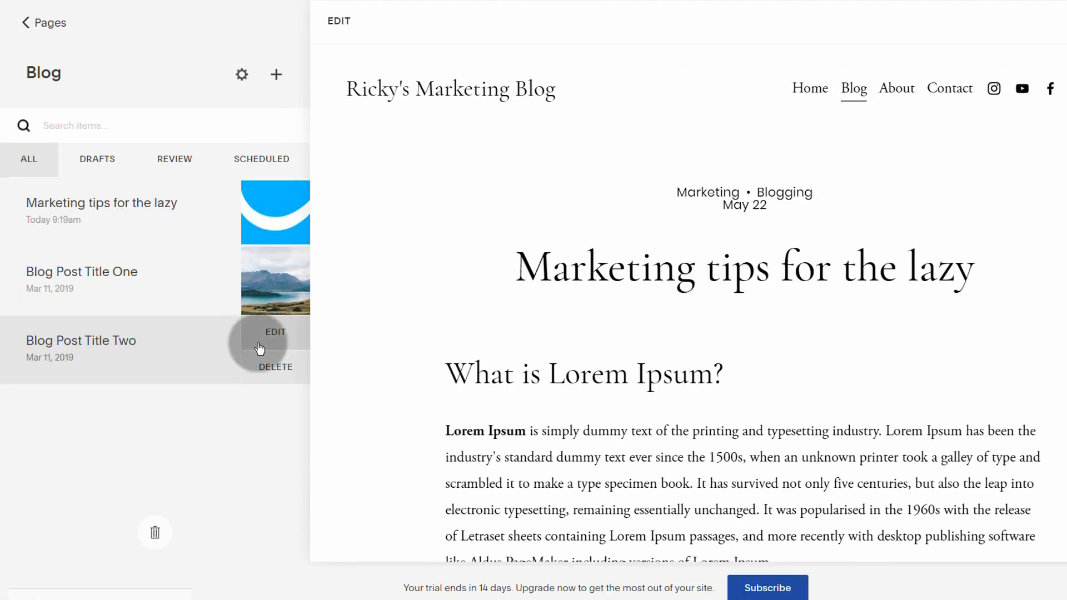
# Look through the "Marketing tips for the lazy" post in the editor, from its title to the comments, and leave editing mode
pyautogui.click(135, 222)
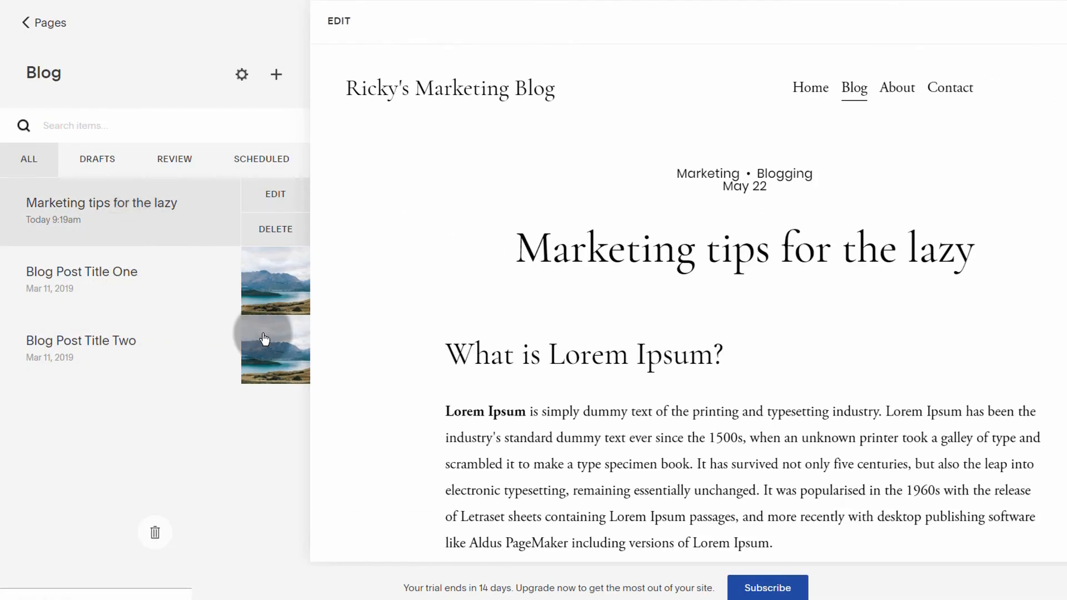
pyautogui.scroll(-3, 528, 361)
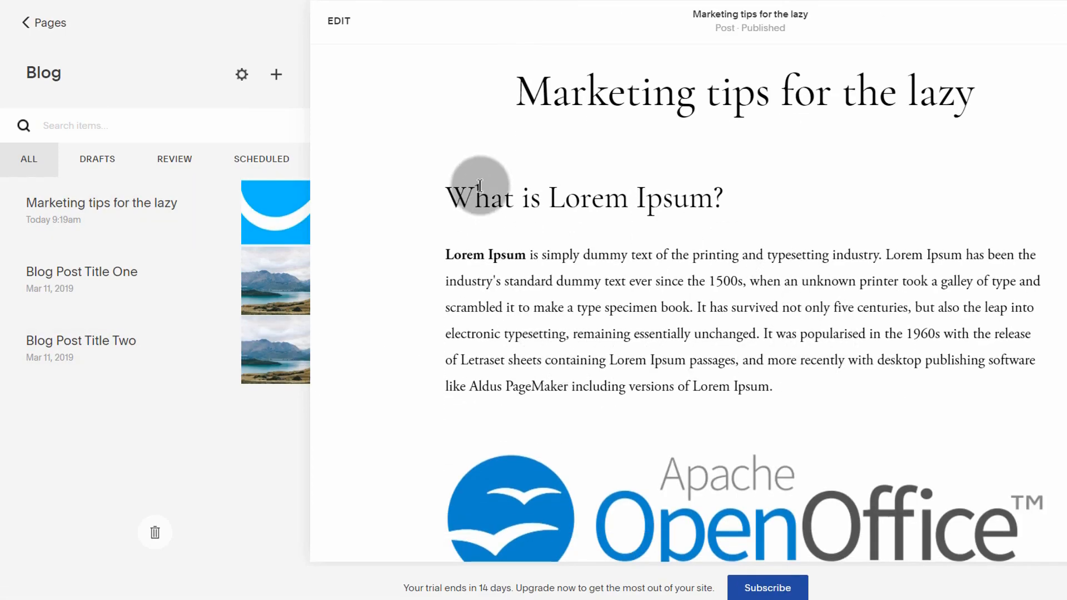
pyautogui.click(667, 186)
pyautogui.scroll(-6, 267, 255)
pyautogui.click(277, 79)
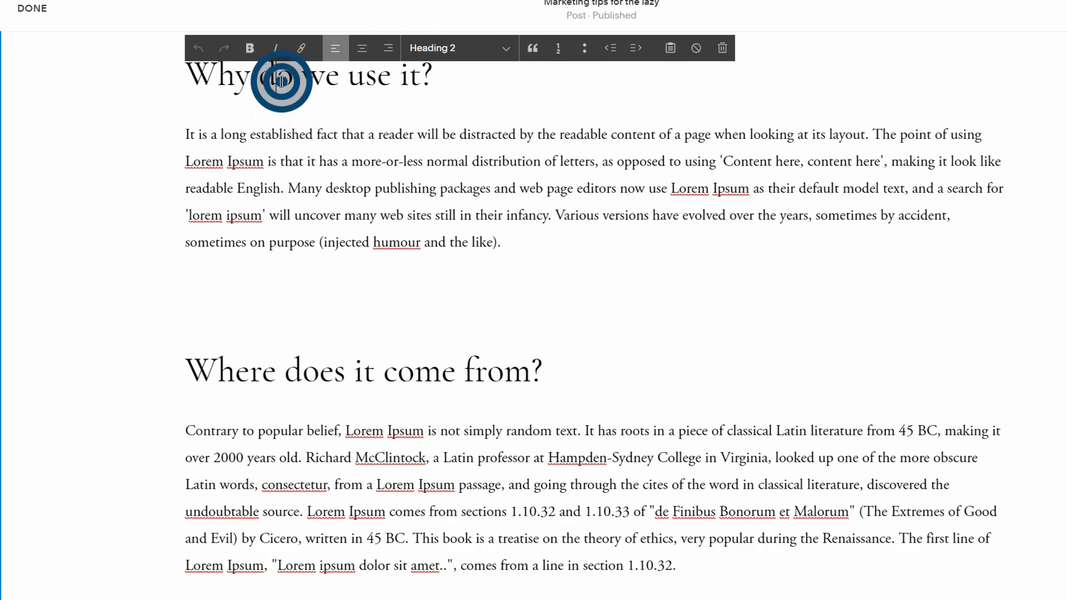
pyautogui.scroll(-10, 286, 287)
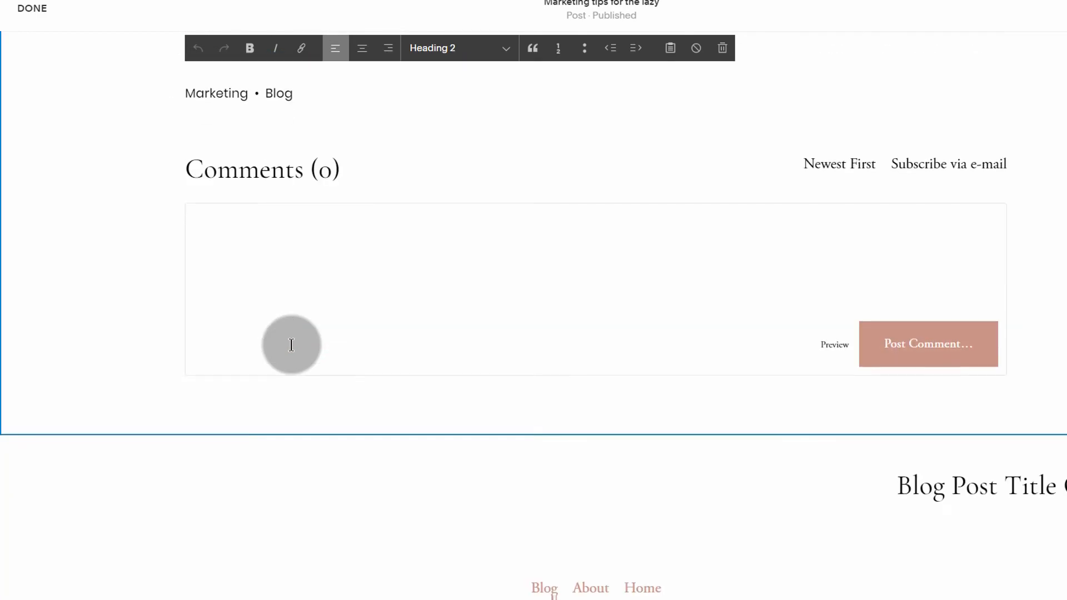
pyautogui.scroll(13, 291, 345)
pyautogui.scroll(10, 276, 303)
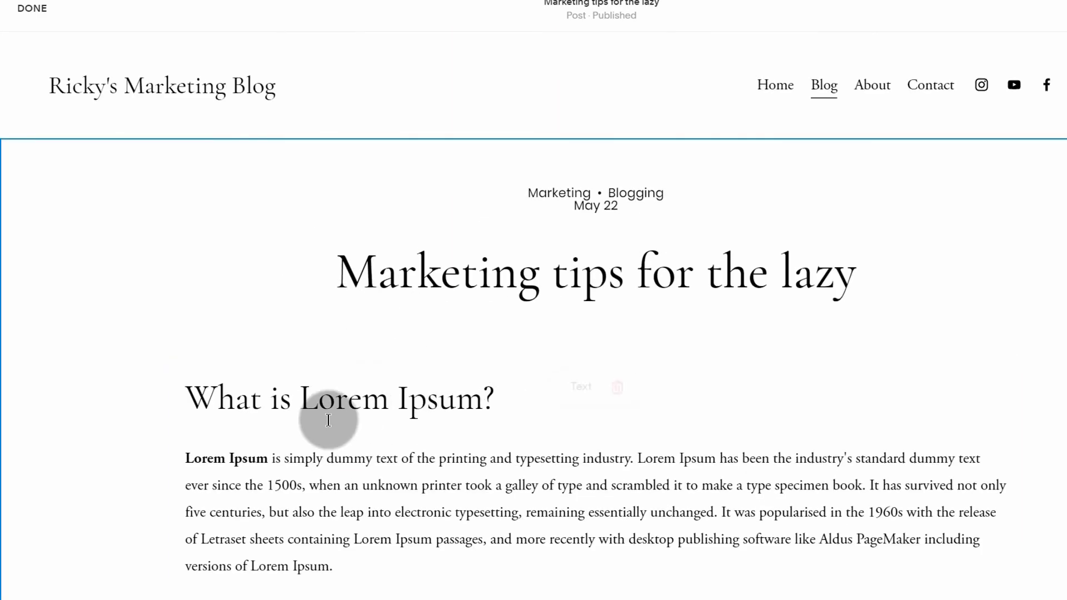
pyautogui.scroll(-6, 350, 417)
pyautogui.scroll(-8, 462, 447)
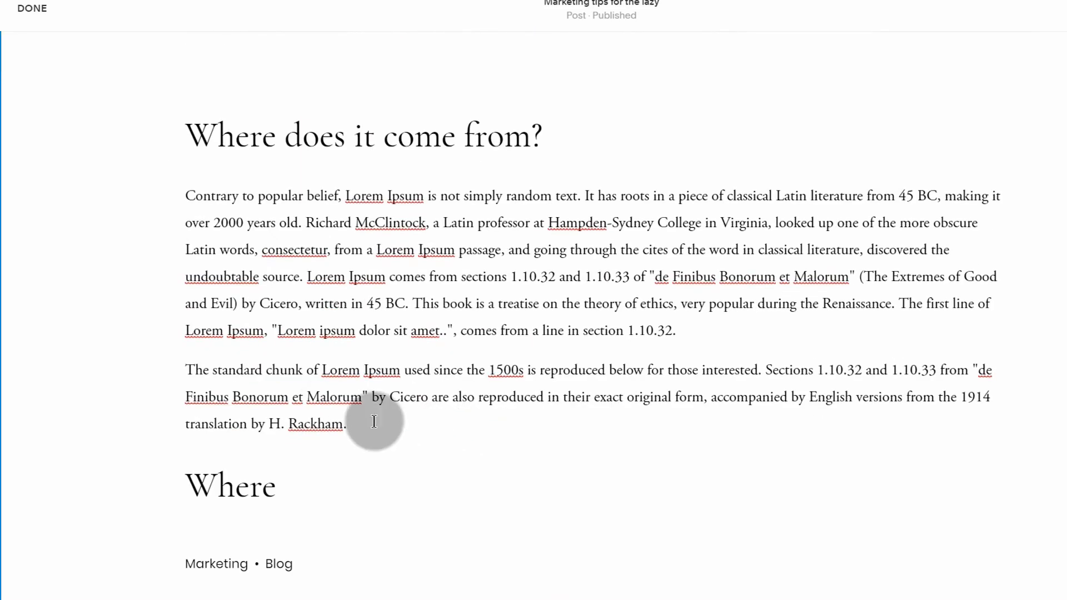
pyautogui.click(39, 14)
# Switch to the browser window with the live site and view its homepage and Blog page
pyautogui.click(178, 593)
pyautogui.click(265, 538)
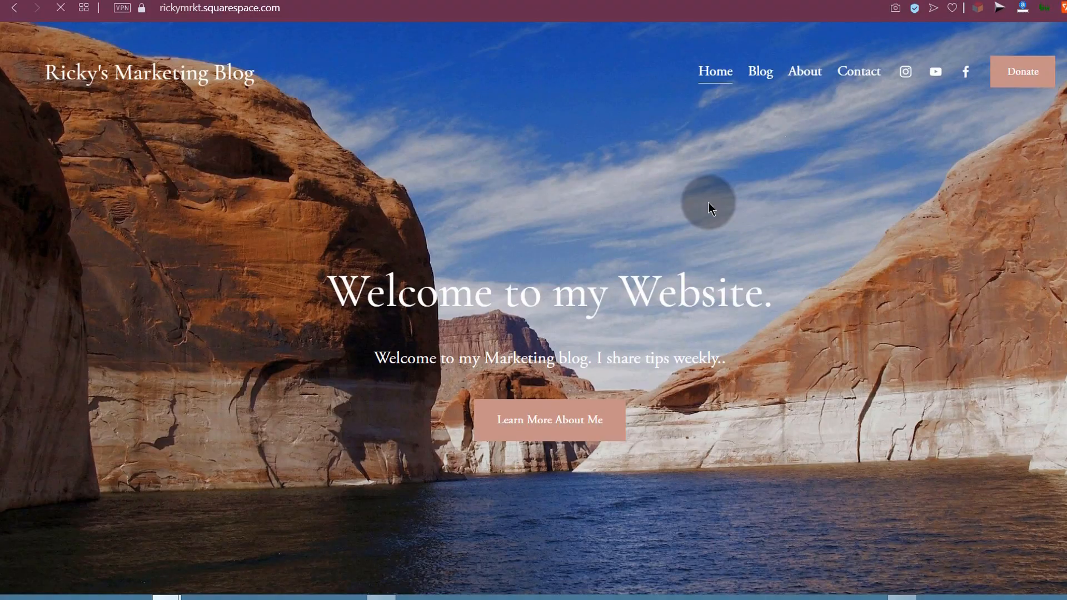
pyautogui.click(808, 78)
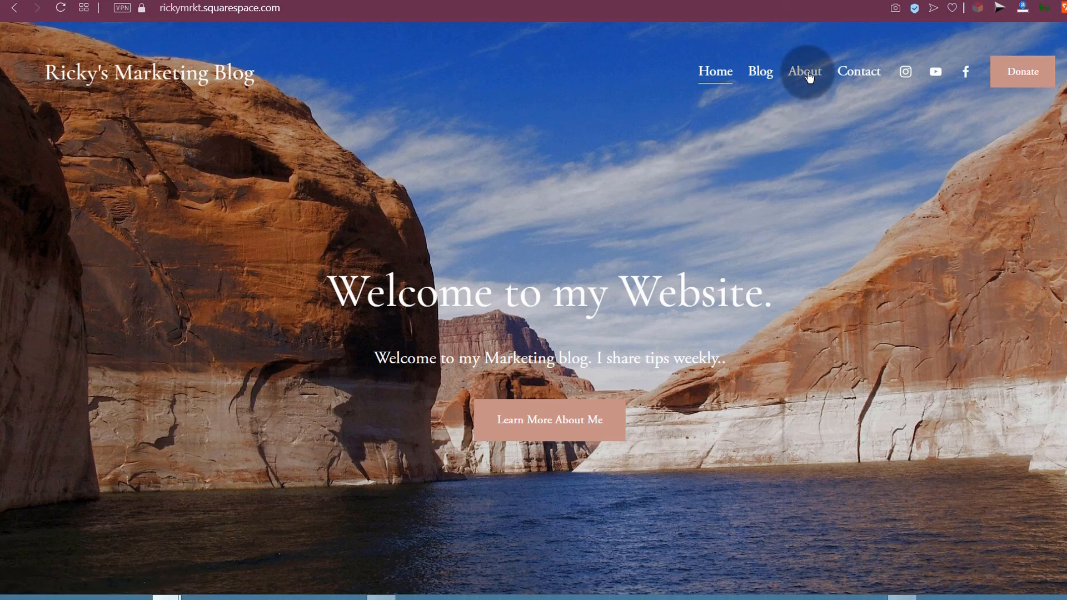
pyautogui.click(760, 74)
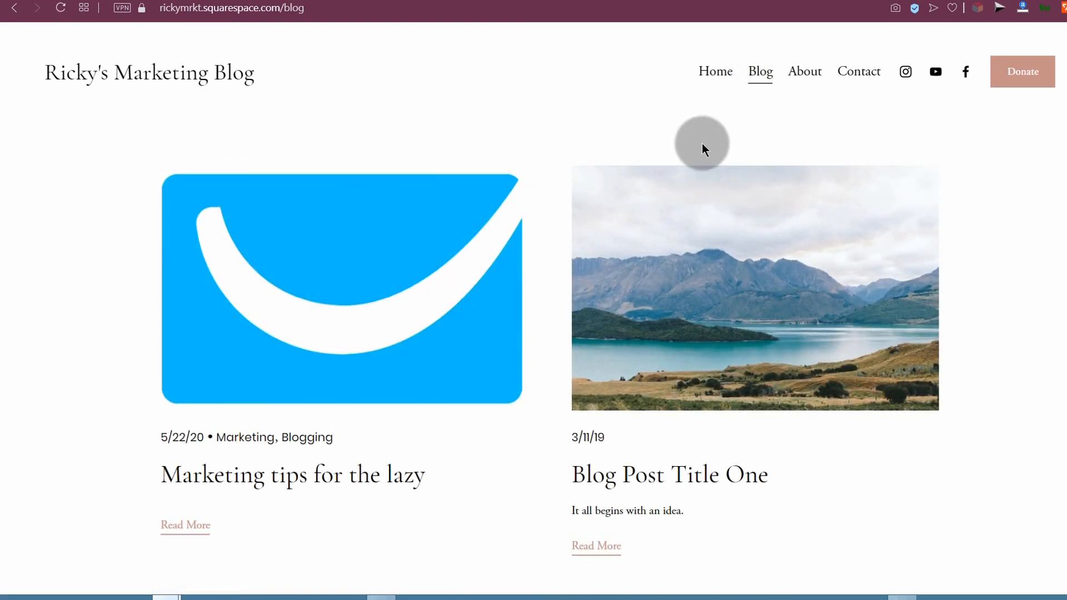
pyautogui.click(349, 265)
pyautogui.moveTo(107, 10)
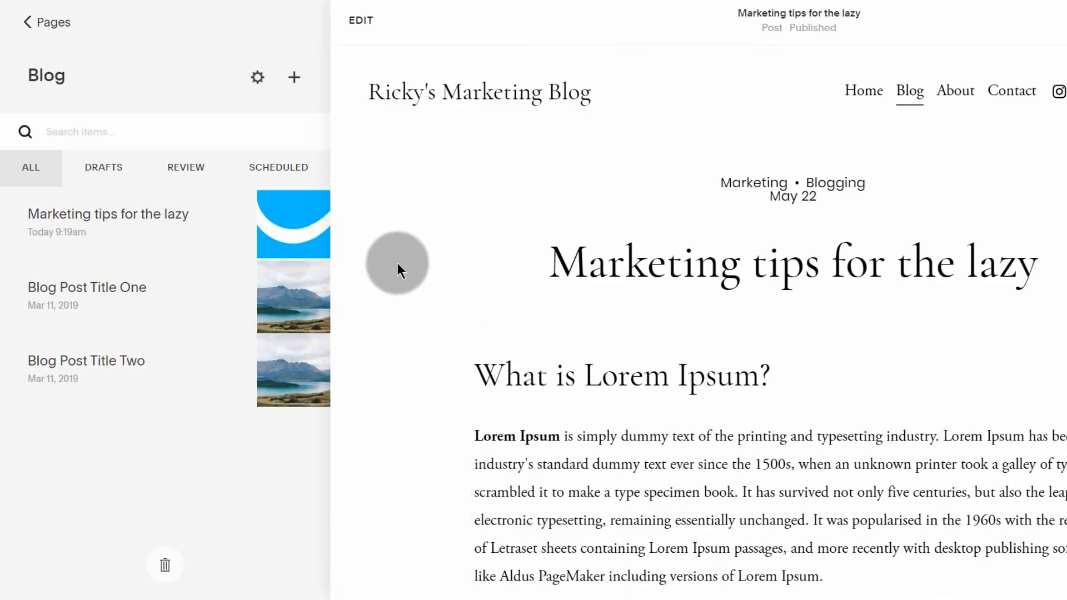
# Look through the Deleted Pages list and return to the Pages list
pyautogui.click(25, 23)
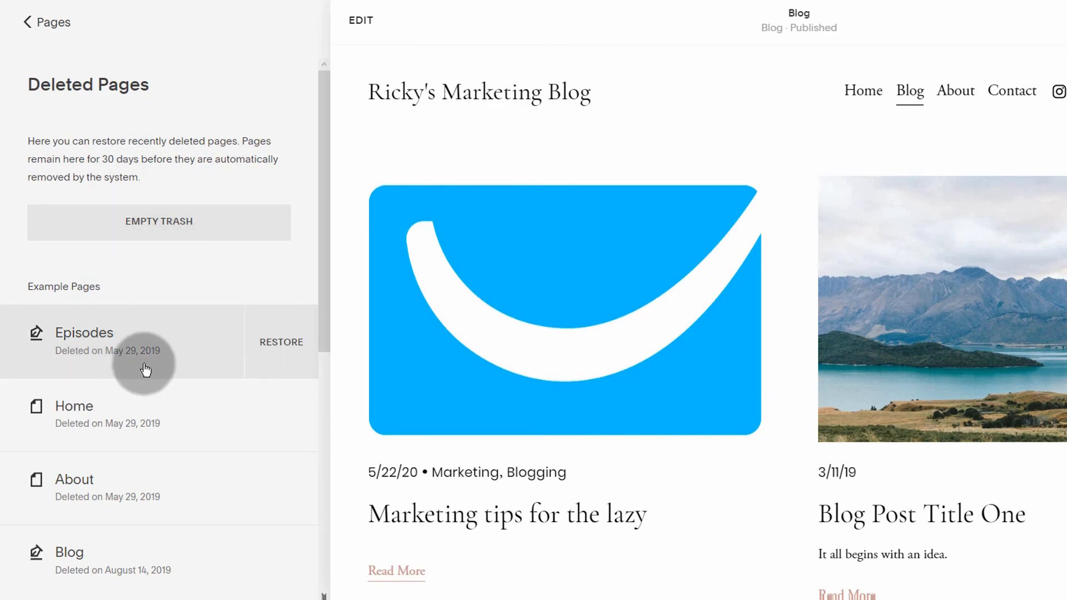
pyautogui.scroll(-5, 143, 369)
pyautogui.scroll(5, 140, 381)
pyautogui.click(24, 25)
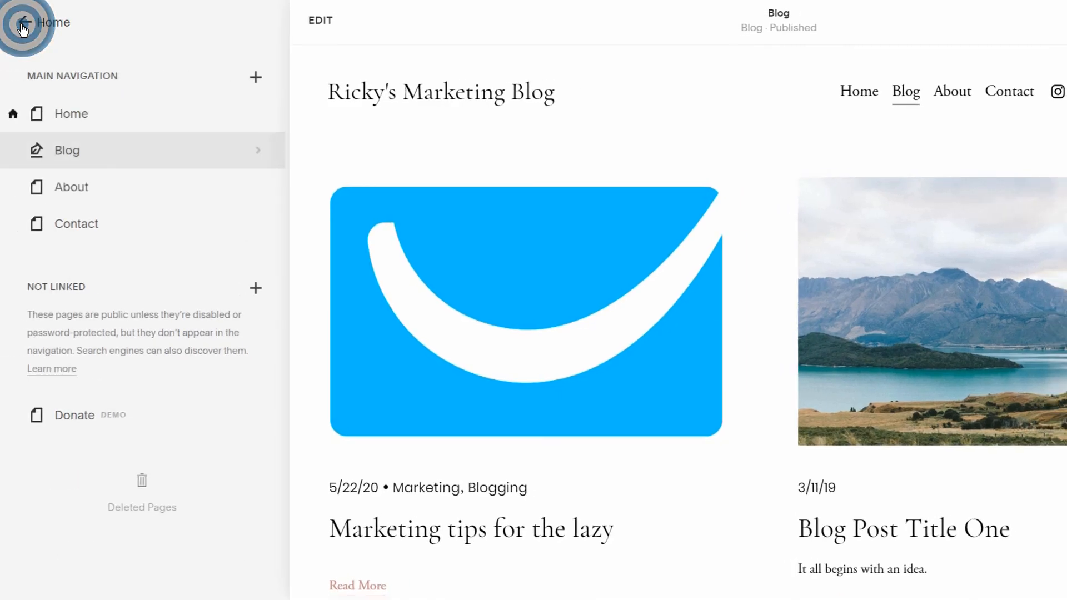